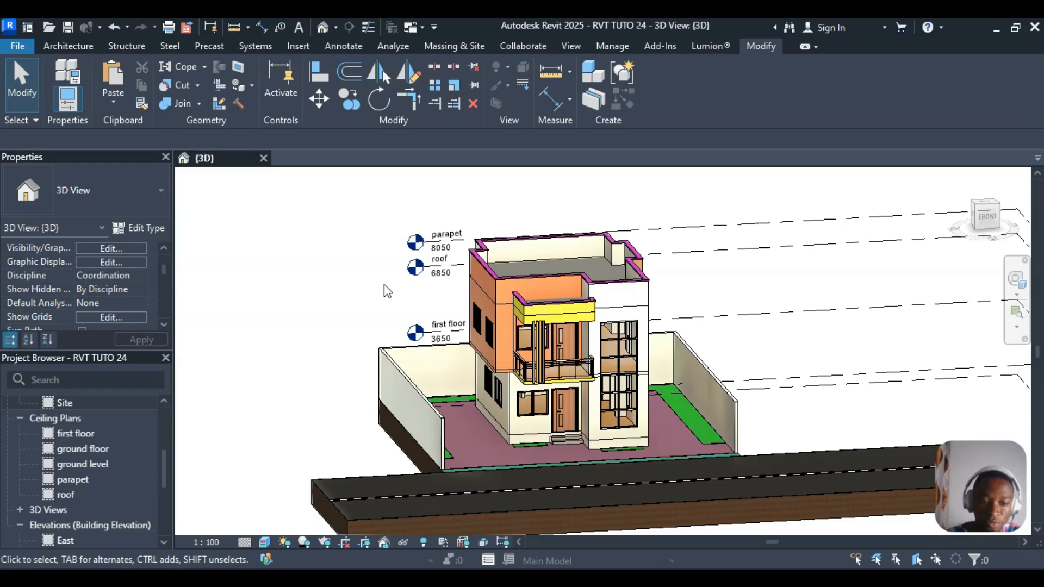
# - Zoom out and orbit the Revit 3D view to frame the house's front, side and road
pyautogui.scroll(-3, 388, 272)
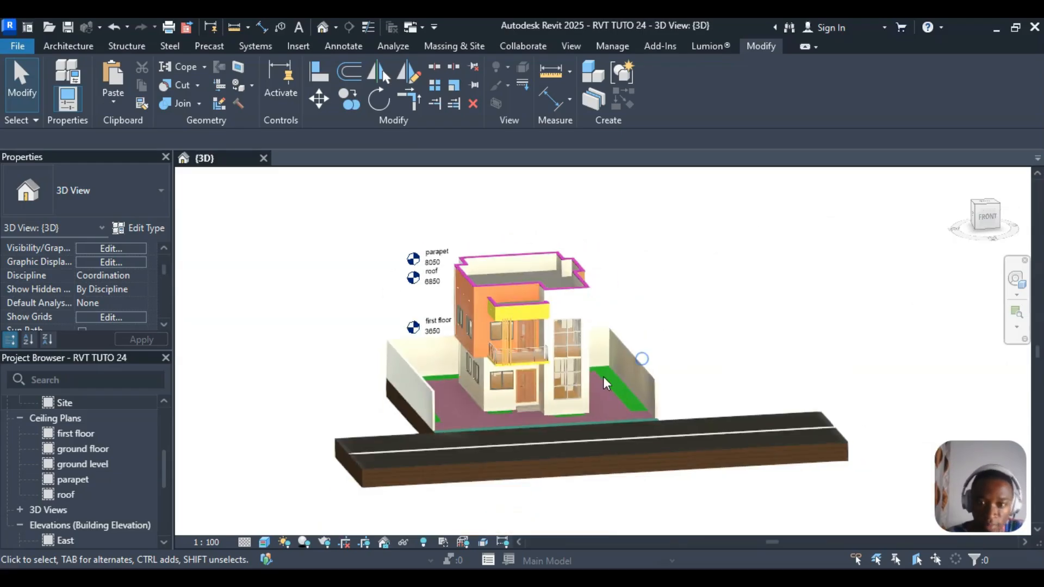
pyautogui.keyDown('shift'); pyautogui.moveTo(688, 376); pyautogui.dragTo(629, 415, button='middle'); pyautogui.keyUp('shift')
pyautogui.scroll(1, 552, 235)
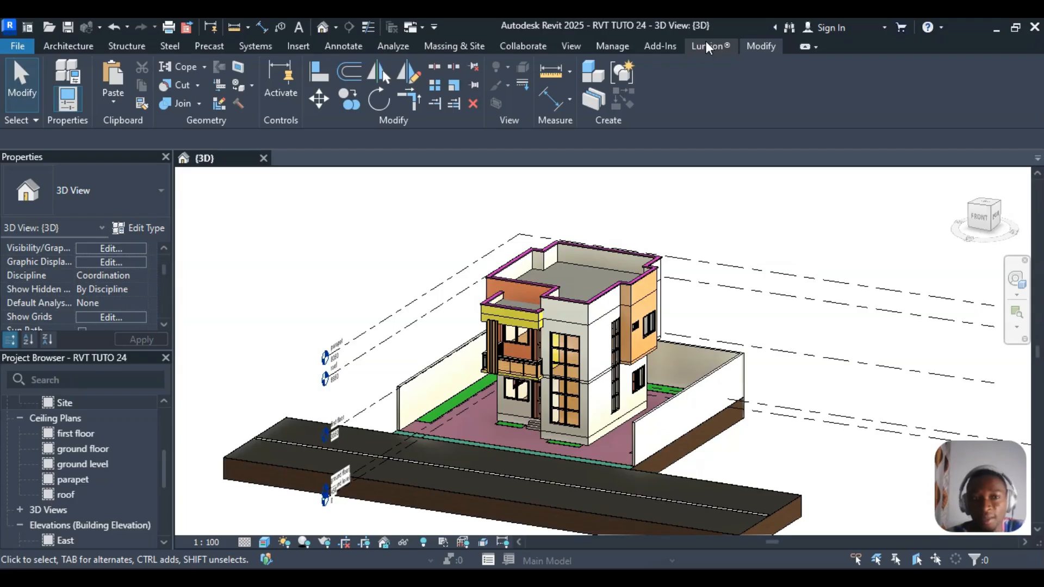
pyautogui.click(21, 46)
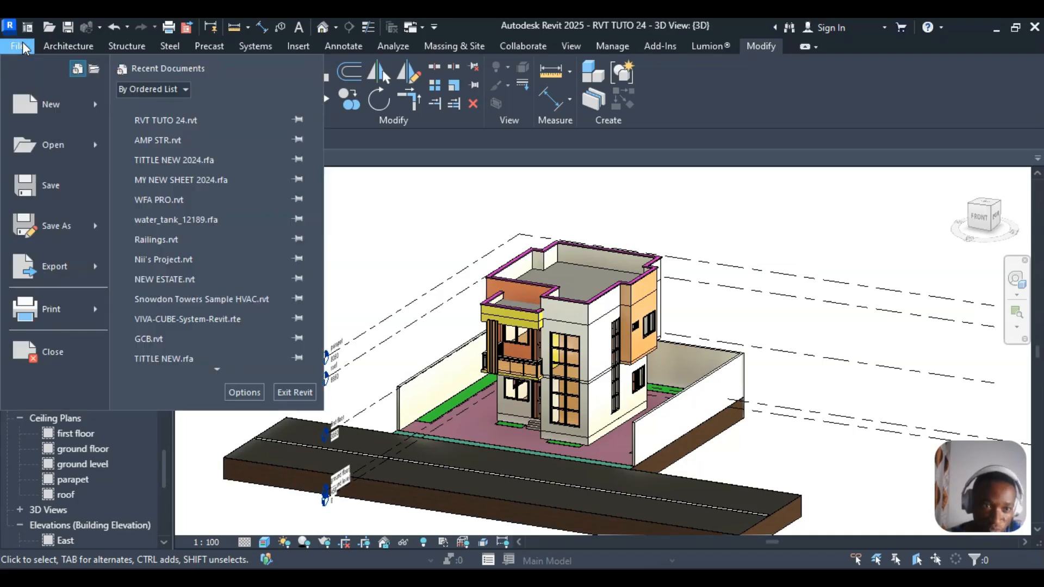
pyautogui.click(95, 268)
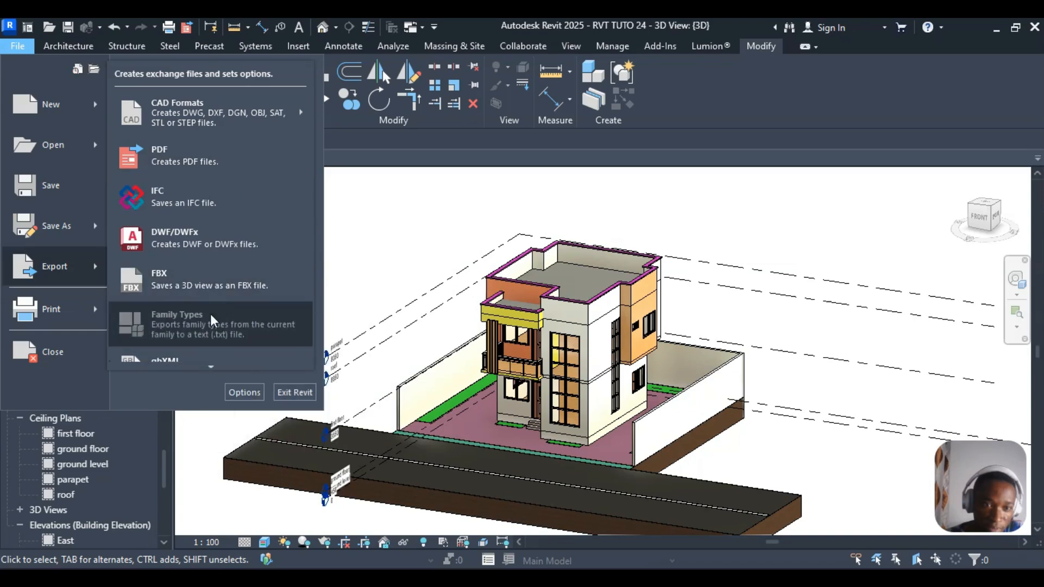
pyautogui.moveTo(212, 366)
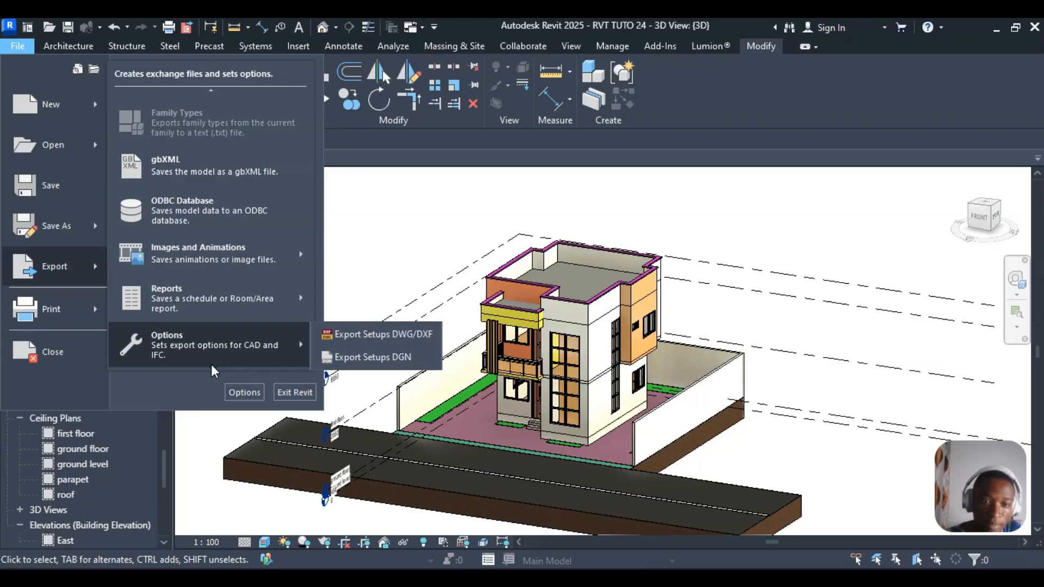
pyautogui.moveTo(211, 92)
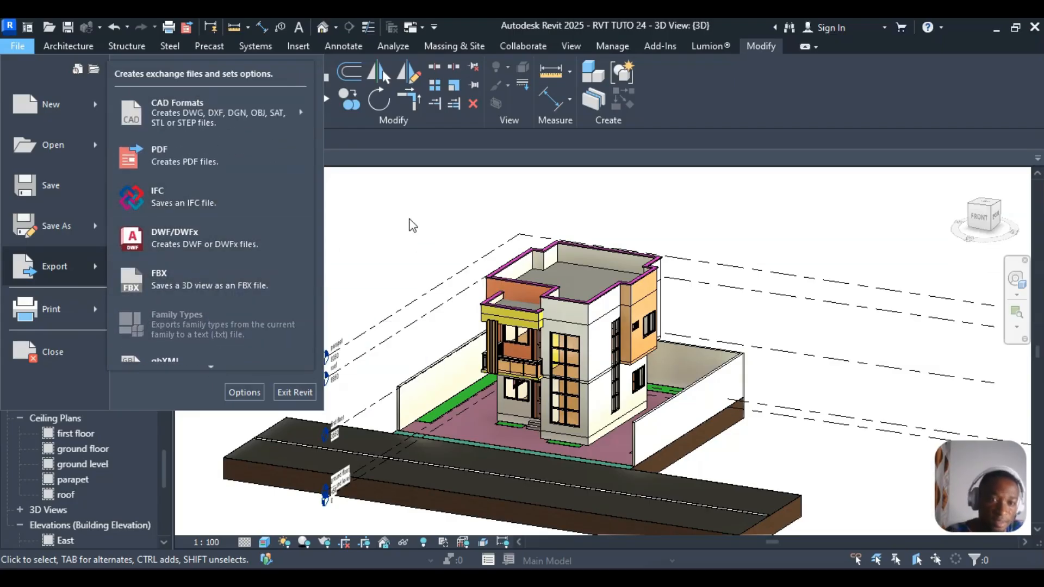
pyautogui.click(409, 223)
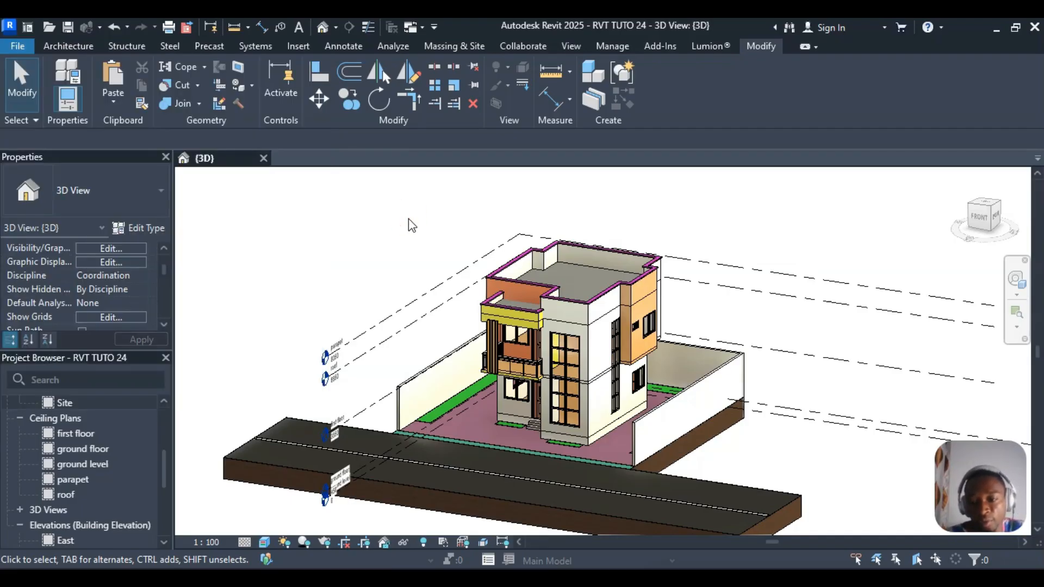
# - Start LiveSync from Revit's Lumion ribbon tab to launch Lumion 11
pyautogui.click(722, 50)
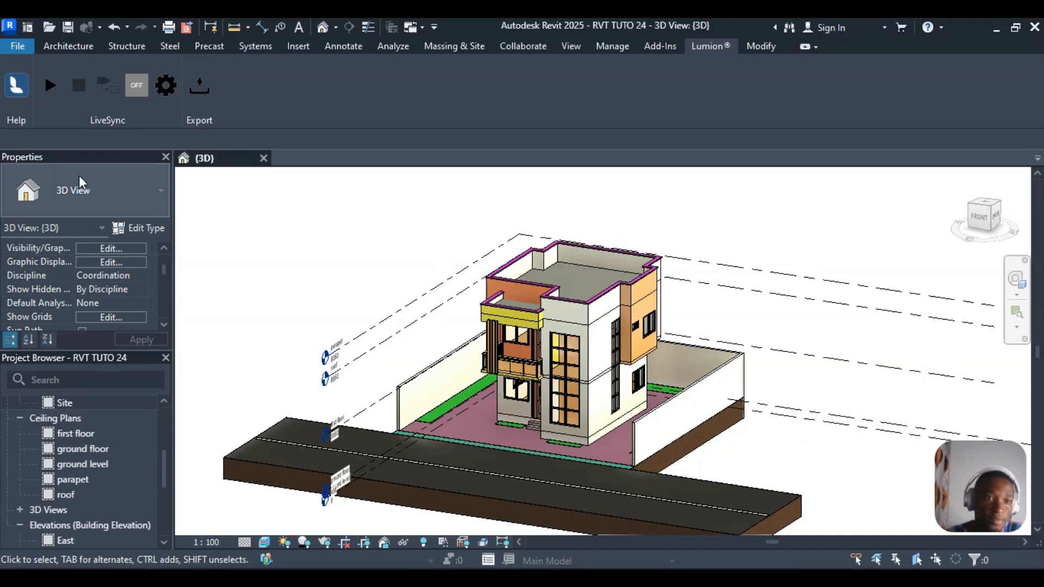
pyautogui.click(50, 86)
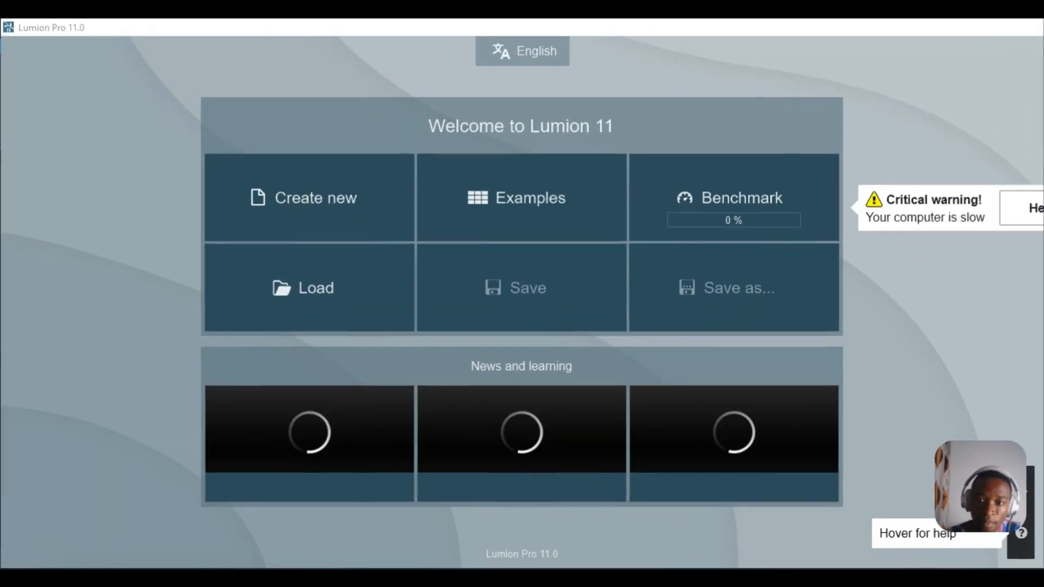
# - Pause and stop LiveSync in Revit, then return to the Lumion scene with the house
pyautogui.hotkey('alt', 'Tab')
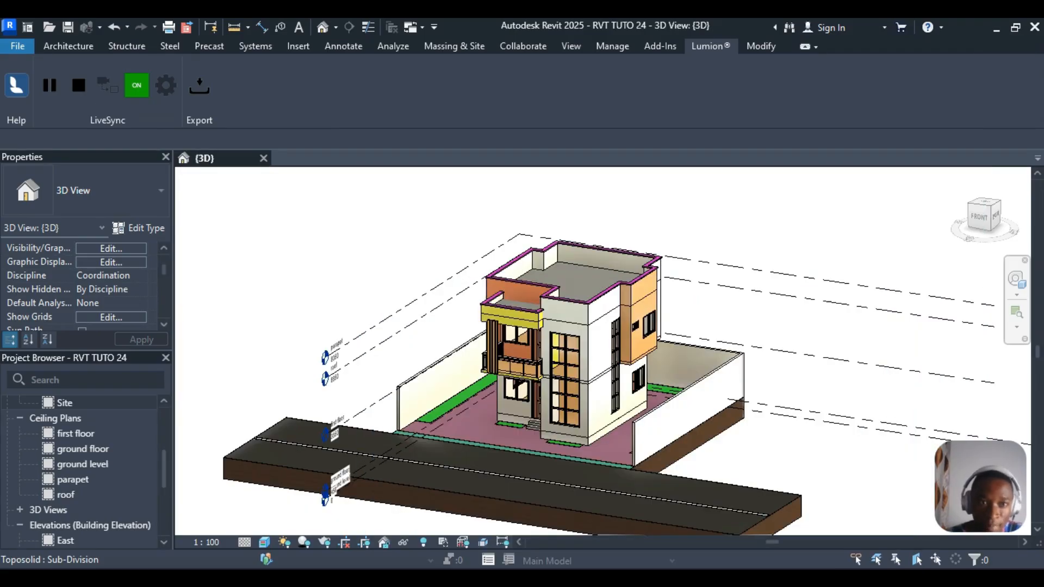
pyautogui.hotkey('alt', 'Tab')
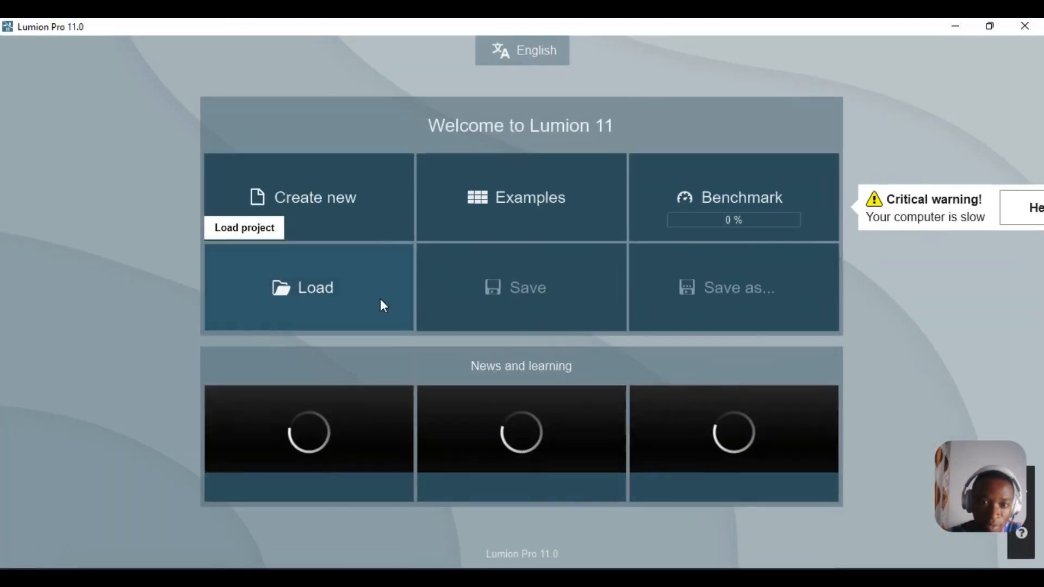
pyautogui.hotkey('alt', 'Tab')
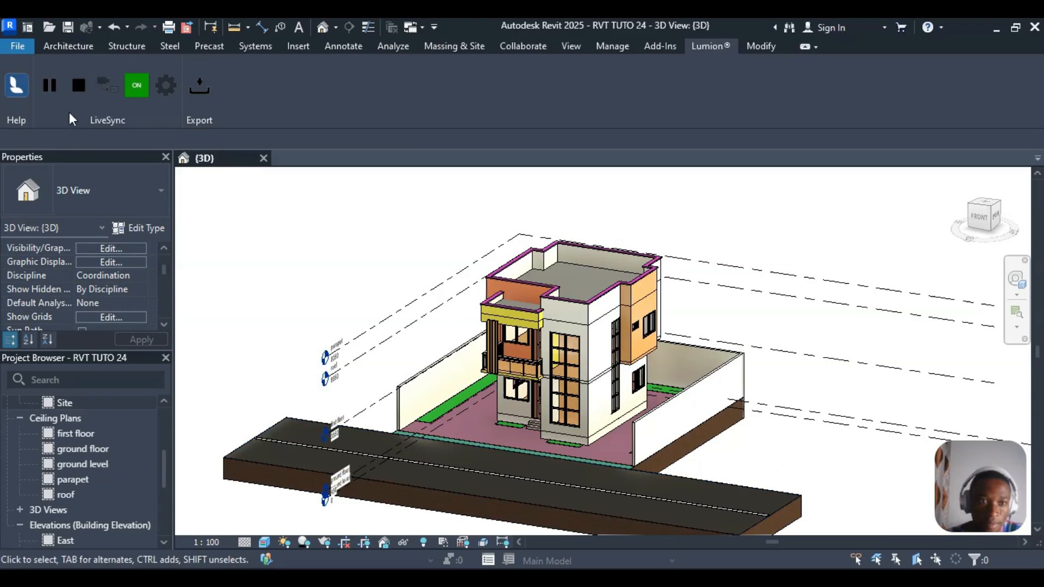
pyautogui.click(50, 85)
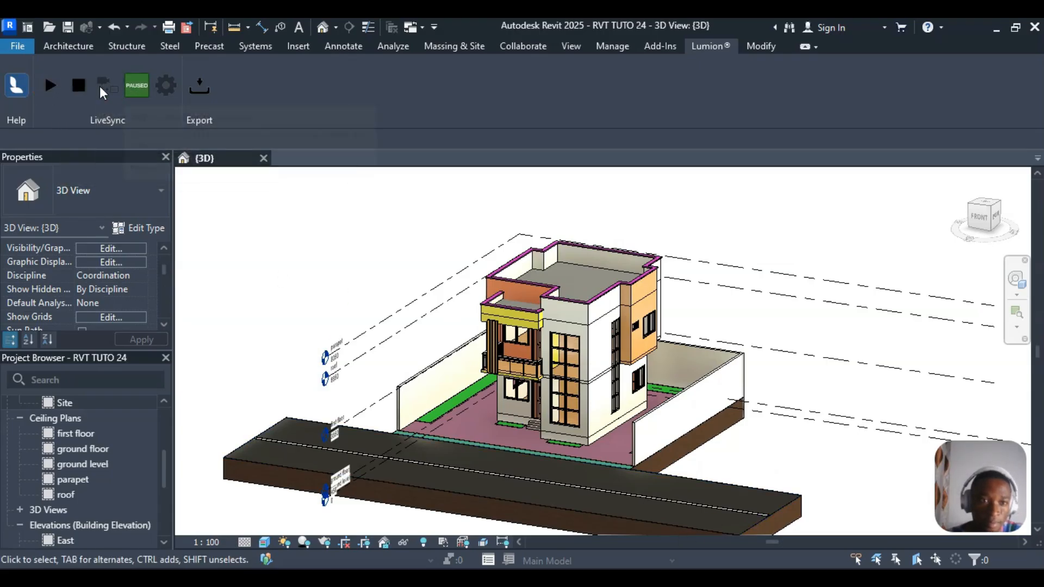
pyautogui.click(84, 87)
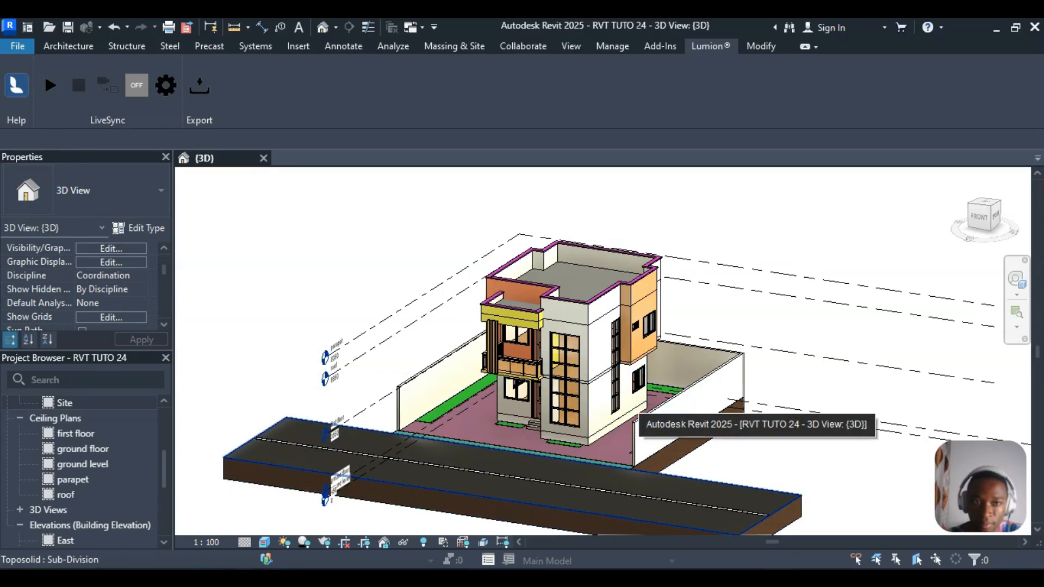
pyautogui.click(498, 561)
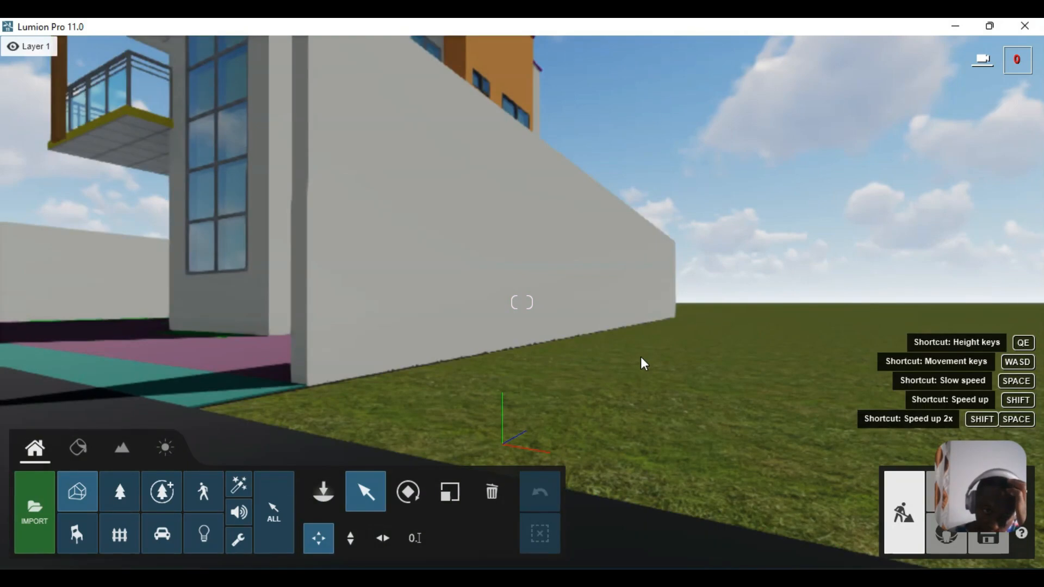
# - Fly the camera up toward the balcony and back out to see the whole house and road
pyautogui.moveTo(648, 326); pyautogui.dragTo(430, 297, button='right')
pyautogui.moveTo(615, 331); pyautogui.dragTo(587, 310, button='right')
pyautogui.press('w')
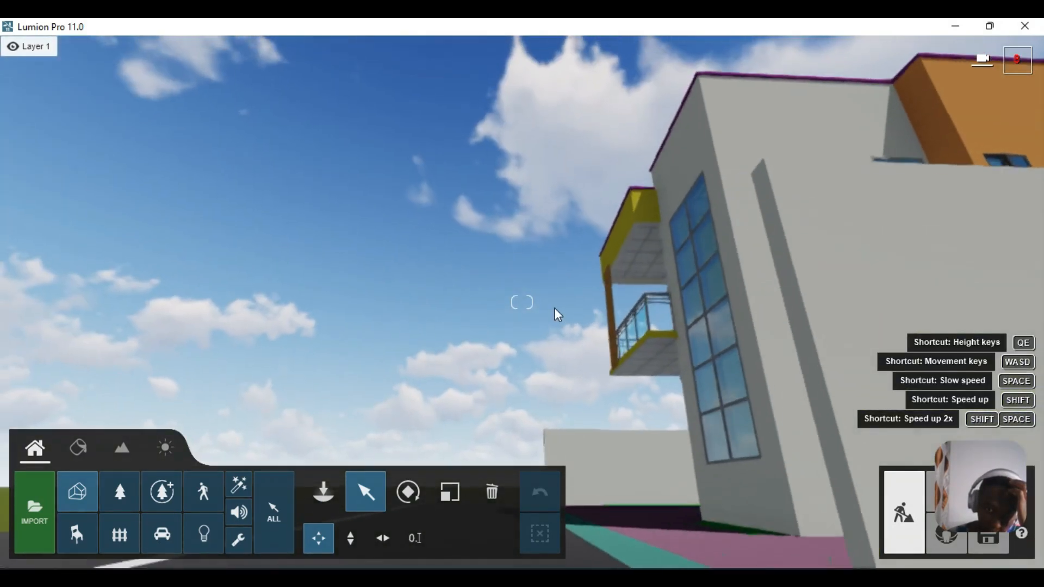
pyautogui.press('w')
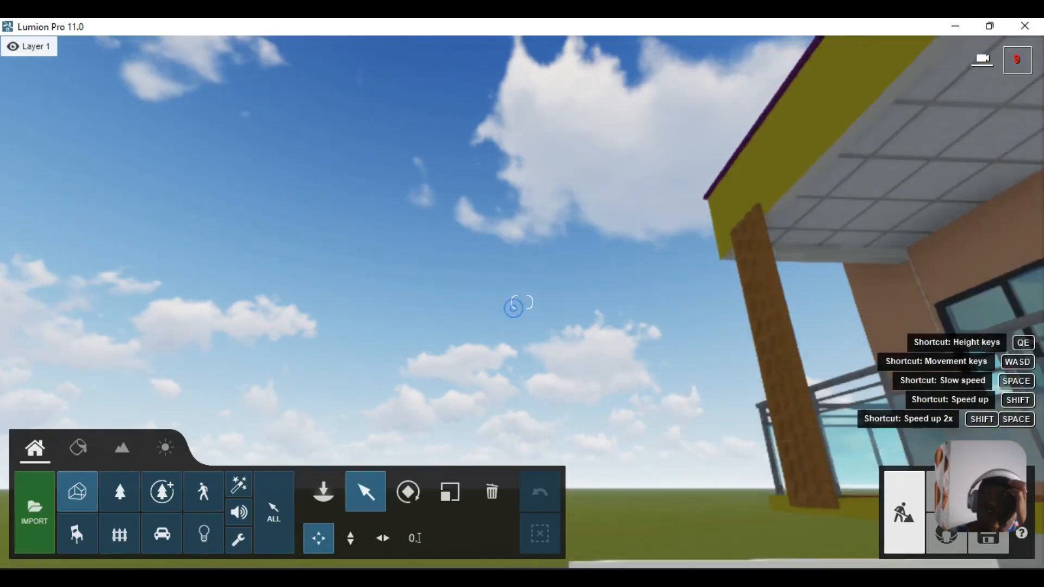
pyautogui.moveTo(514, 308); pyautogui.dragTo(630, 371, button='right')
pyautogui.press('s')
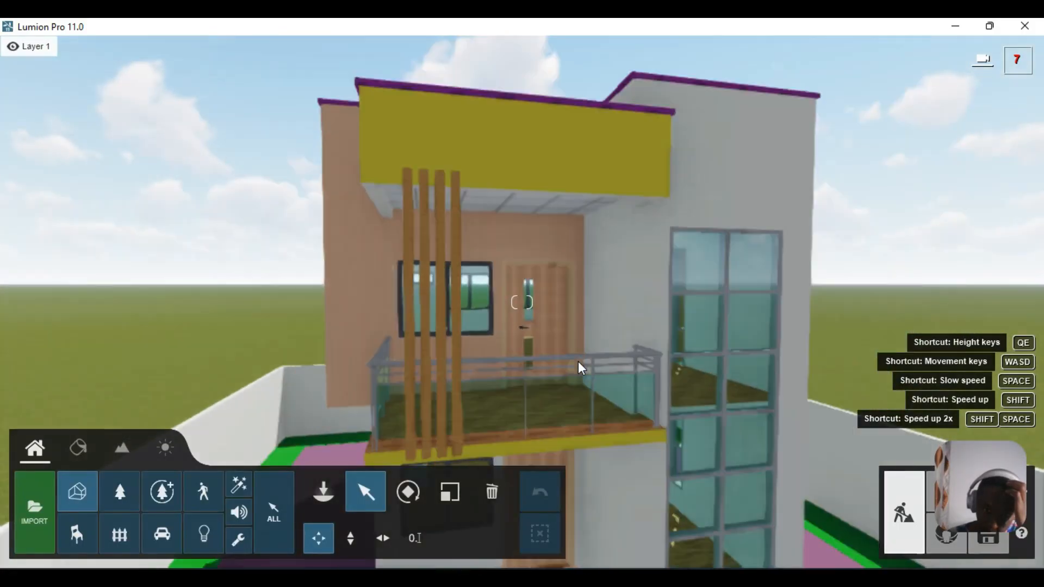
pyautogui.press('s')
# - Move toward the entrance and centre the camera on the front facade and boundary walls
pyautogui.moveTo(564, 384)
pyautogui.mouseDown(button='right')
pyautogui.moveTo(580, 438)
pyautogui.moveTo(575, 400)
pyautogui.mouseUp(button='right')
pyautogui.press('w')
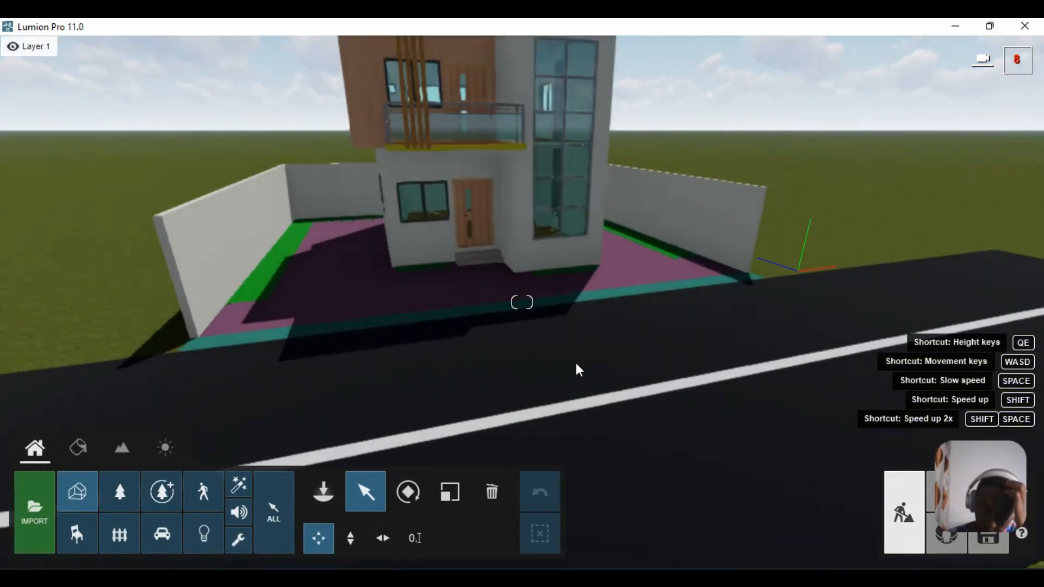
pyautogui.moveTo(595, 331); pyautogui.dragTo(569, 351, button='right')
pyautogui.press('d')
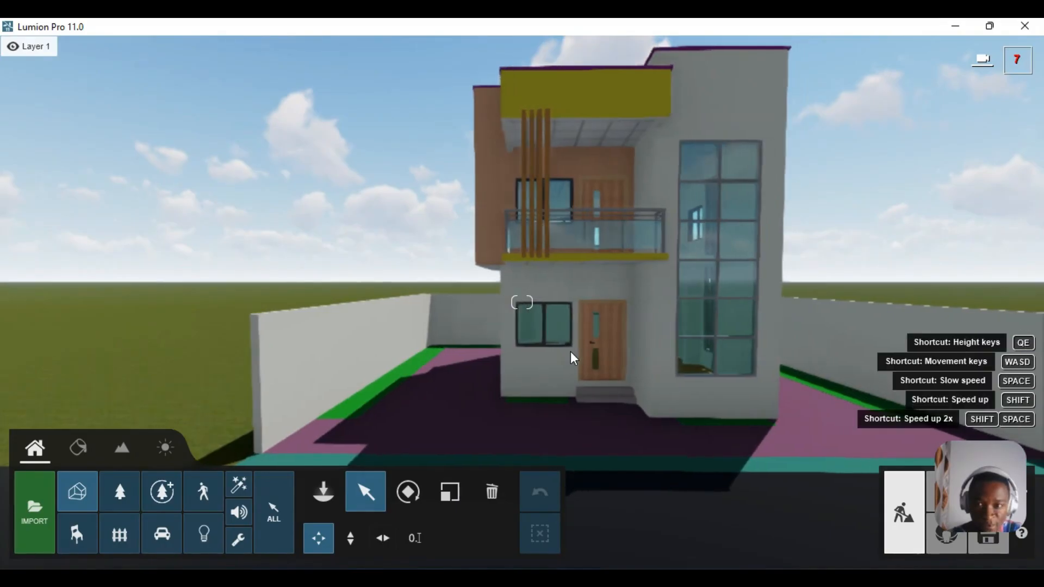
pyautogui.press('w')
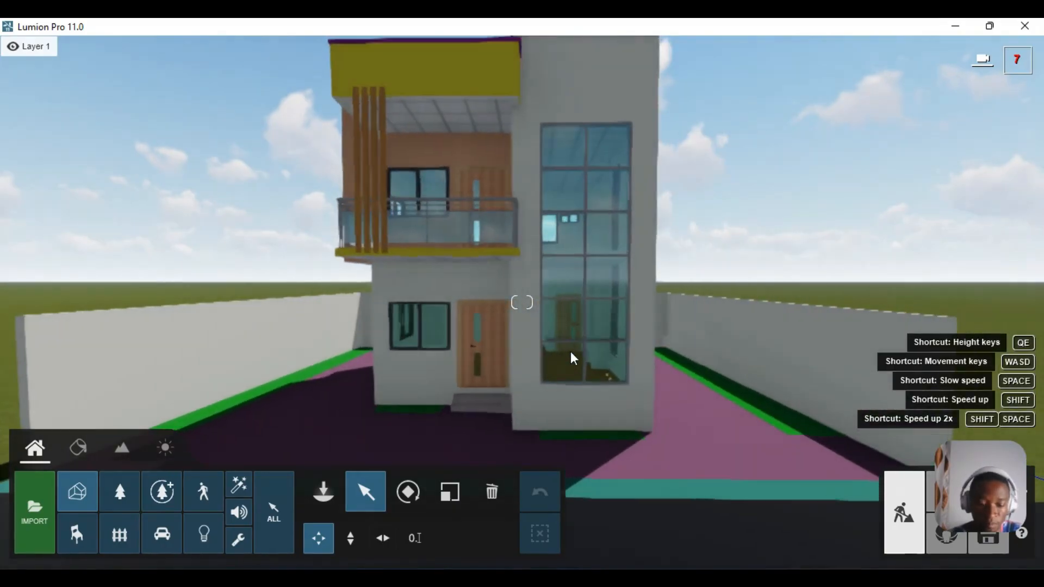
pyautogui.press('d')
pyautogui.press('s')
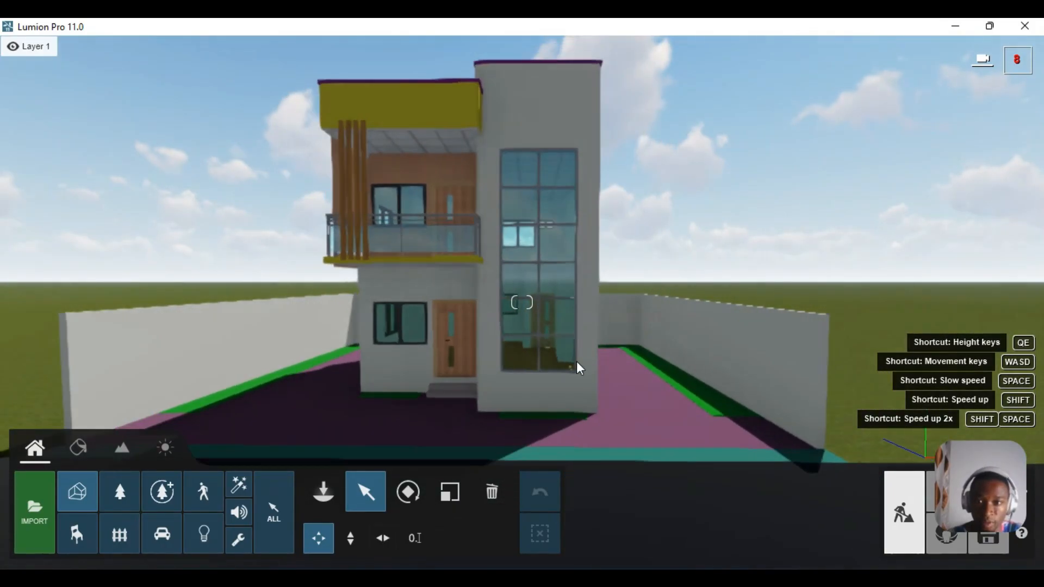
pyautogui.press('a')
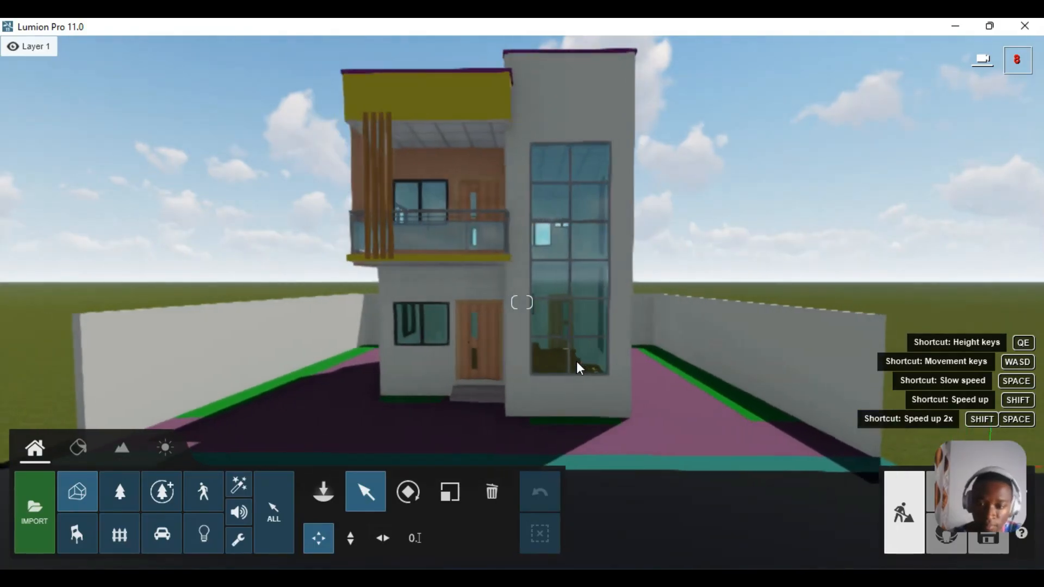
# - Select the house in the Material Editor and apply a plain Color material to its walls
pyautogui.click(575, 361)
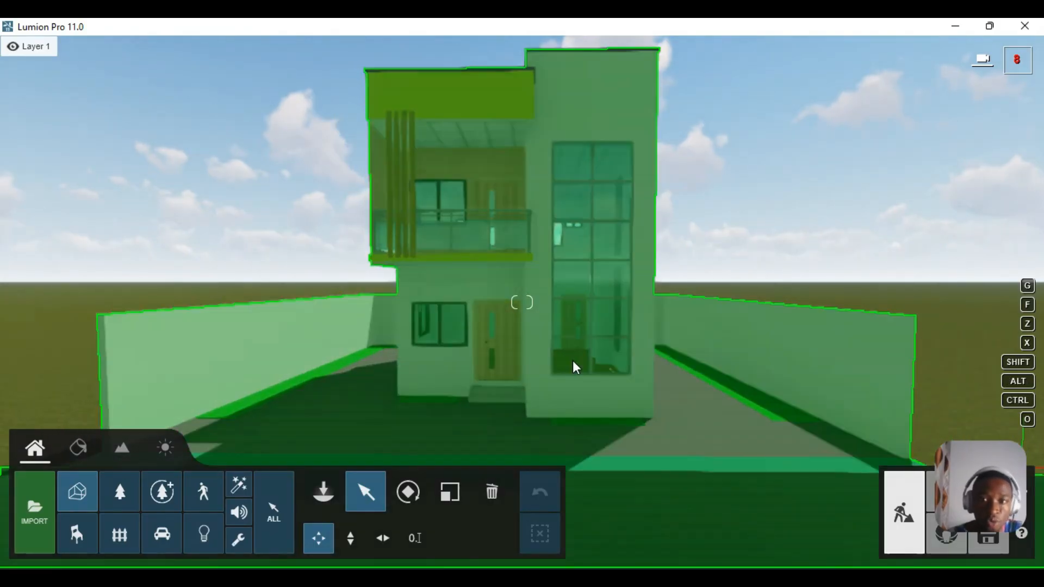
pyautogui.click(77, 442)
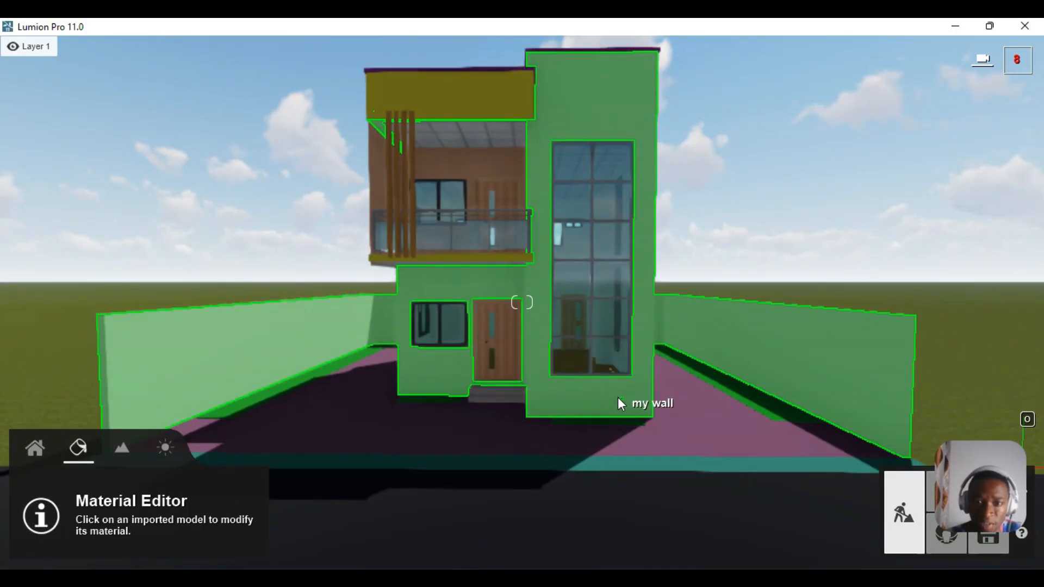
pyautogui.click(618, 397)
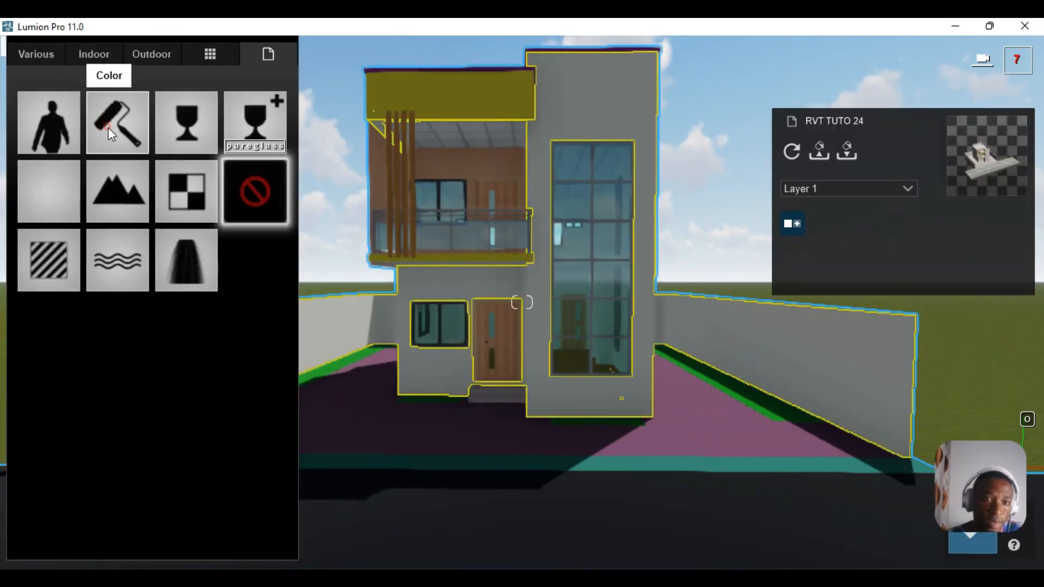
pyautogui.click(111, 133)
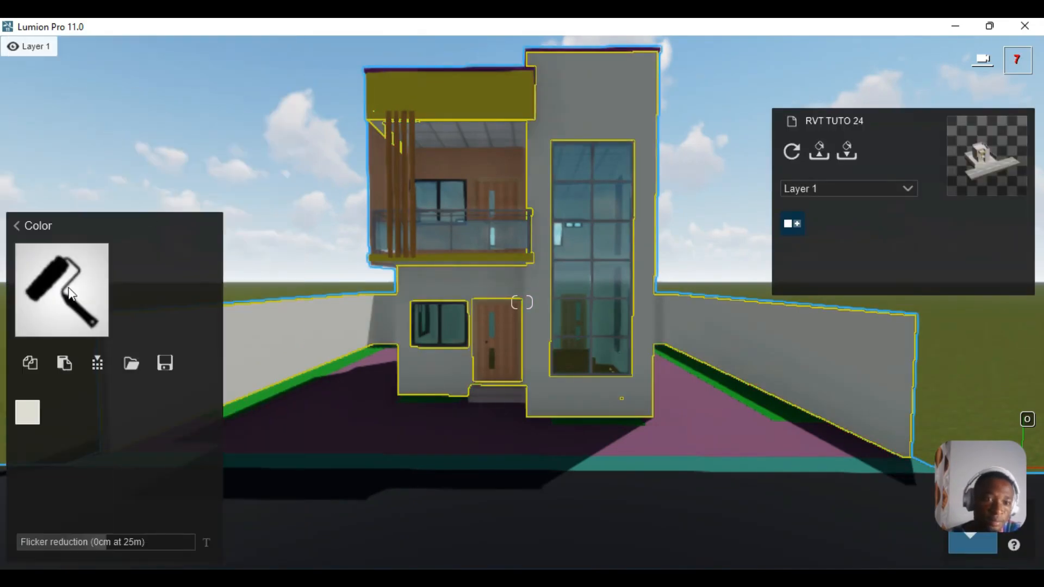
# - Colourize the walls RAL 9010 from the White/Black RAL family and confirm
pyautogui.click(27, 412)
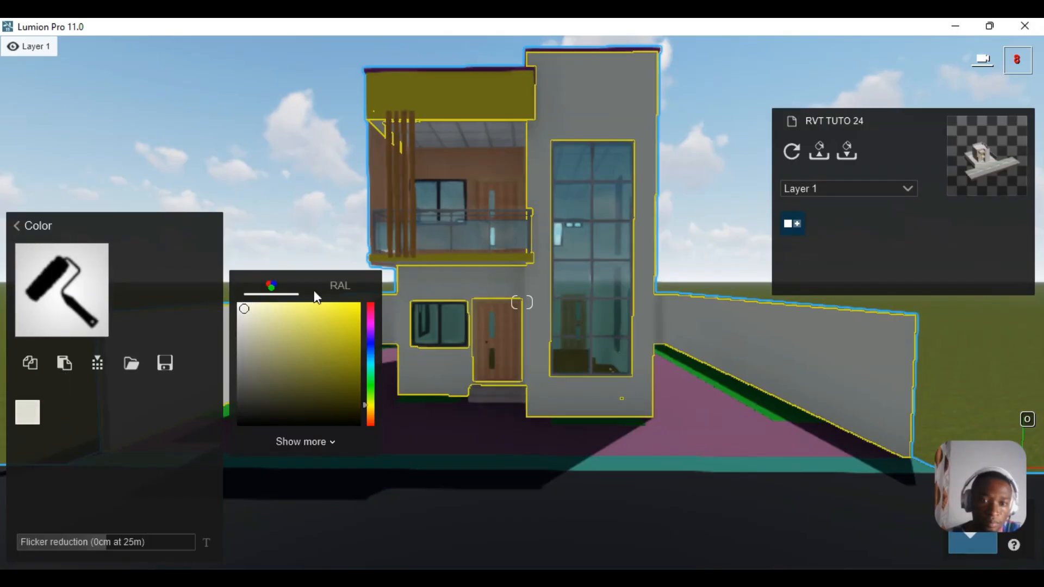
pyautogui.click(326, 285)
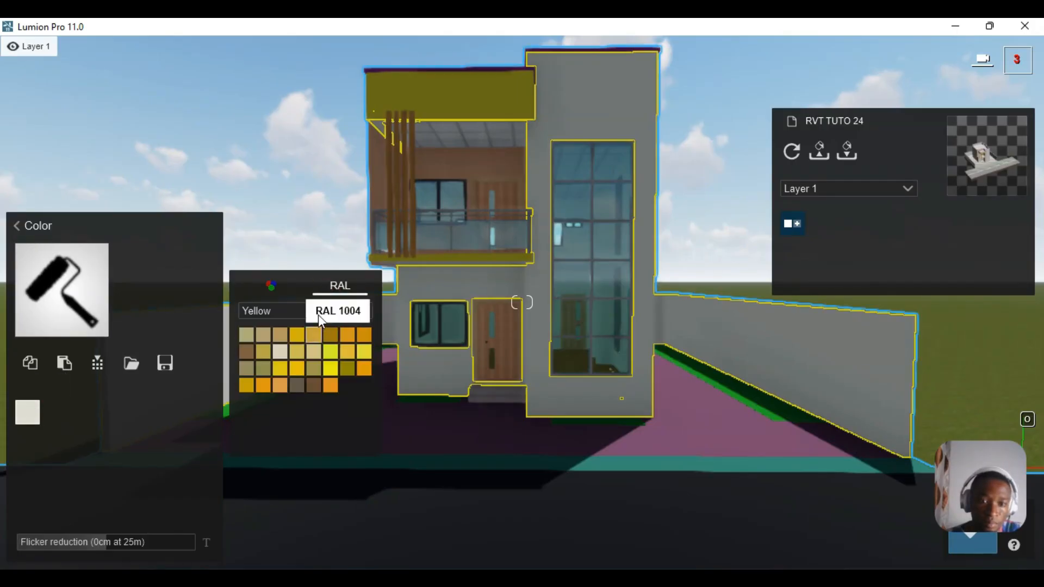
pyautogui.click(320, 311)
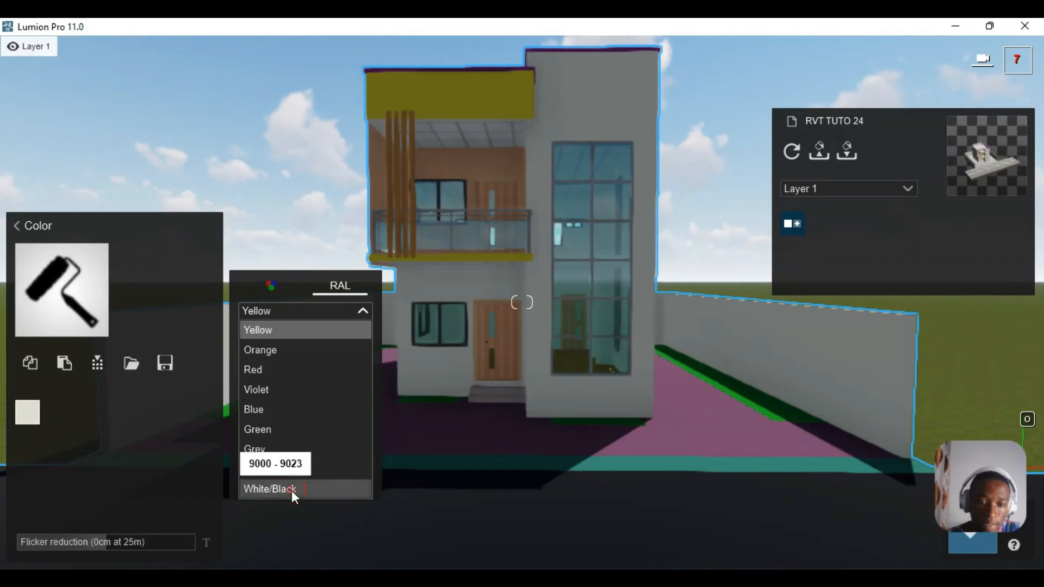
pyautogui.click(270, 488)
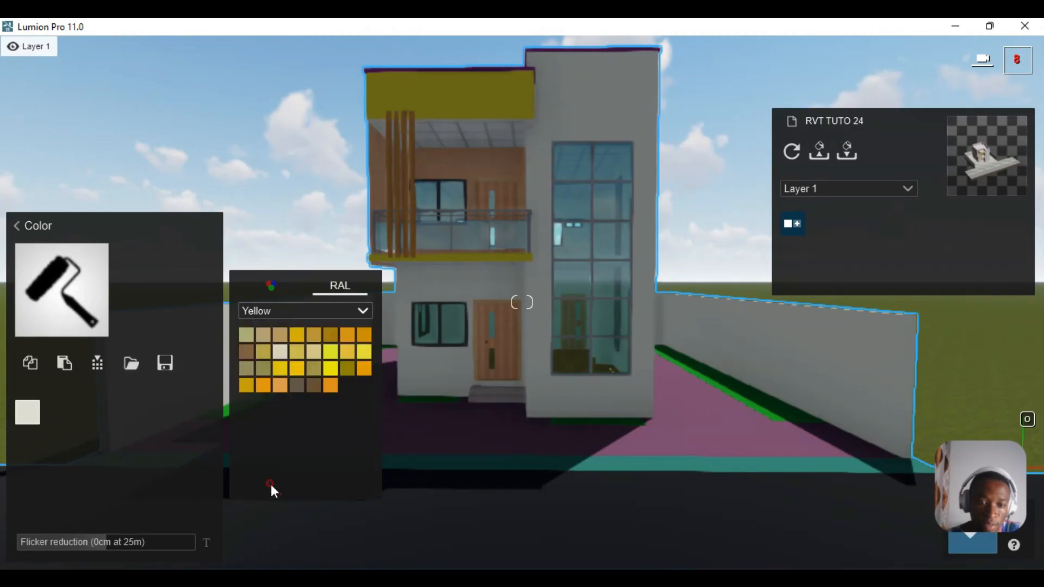
pyautogui.click(360, 334)
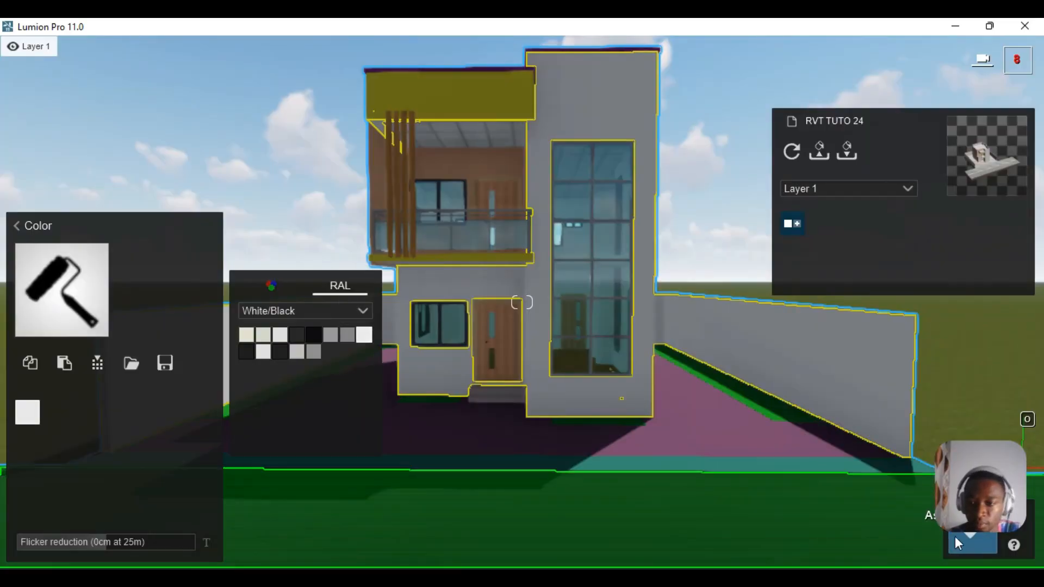
pyautogui.click(966, 541)
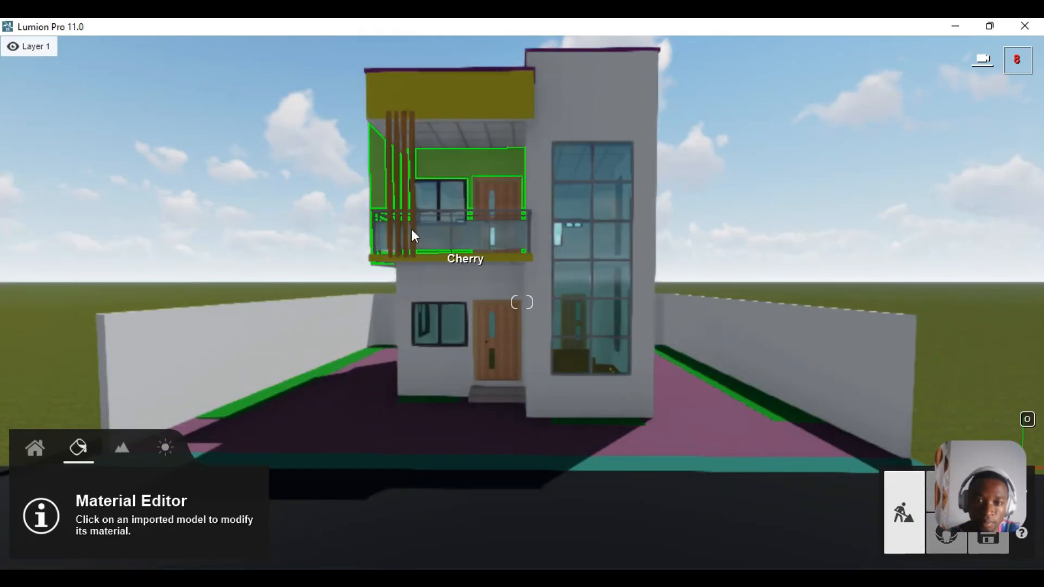
pyautogui.click(396, 156)
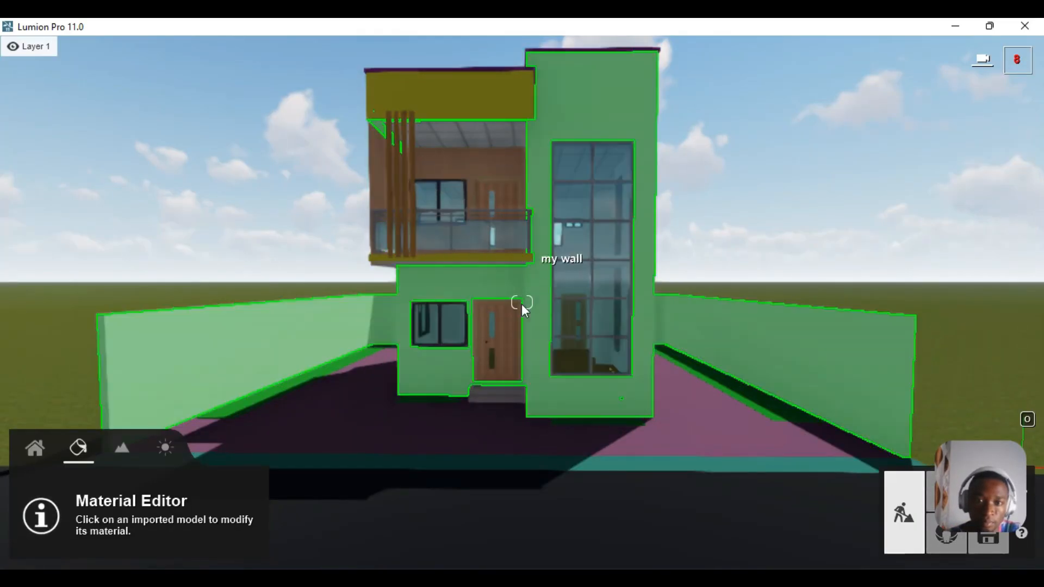
pyautogui.moveTo(487, 316)
pyautogui.mouseDown(button='right')
pyautogui.moveTo(467, 318)
pyautogui.moveTo(463, 365)
pyautogui.moveTo(506, 430)
pyautogui.moveTo(522, 430)
pyautogui.moveTo(484, 316)
pyautogui.mouseUp(button='right')
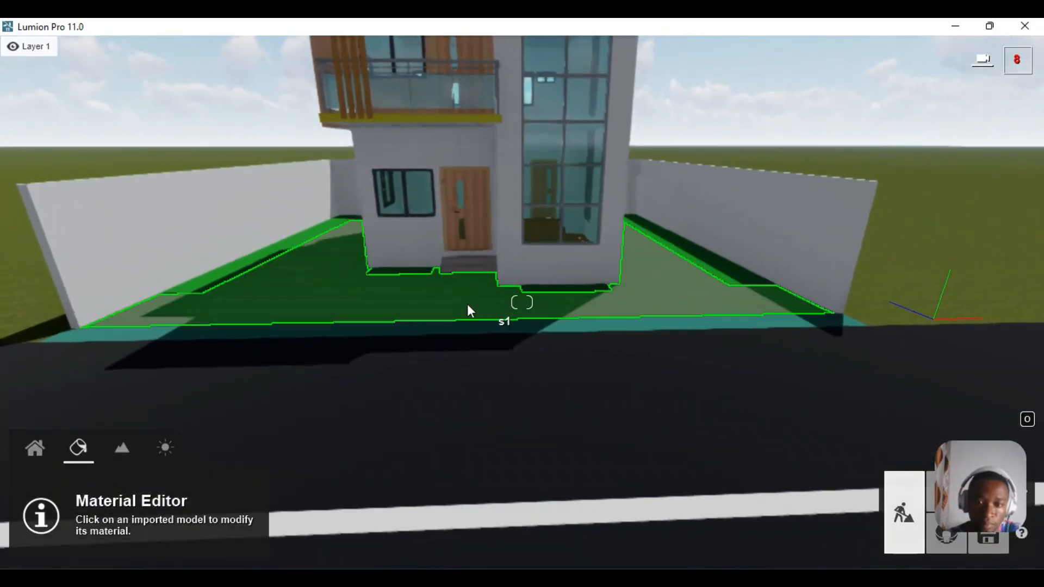
# - Apply CityStreet Sidewalk 007 2k from Outdoor > Stone page 2 to the courtyard floor
pyautogui.click(445, 302)
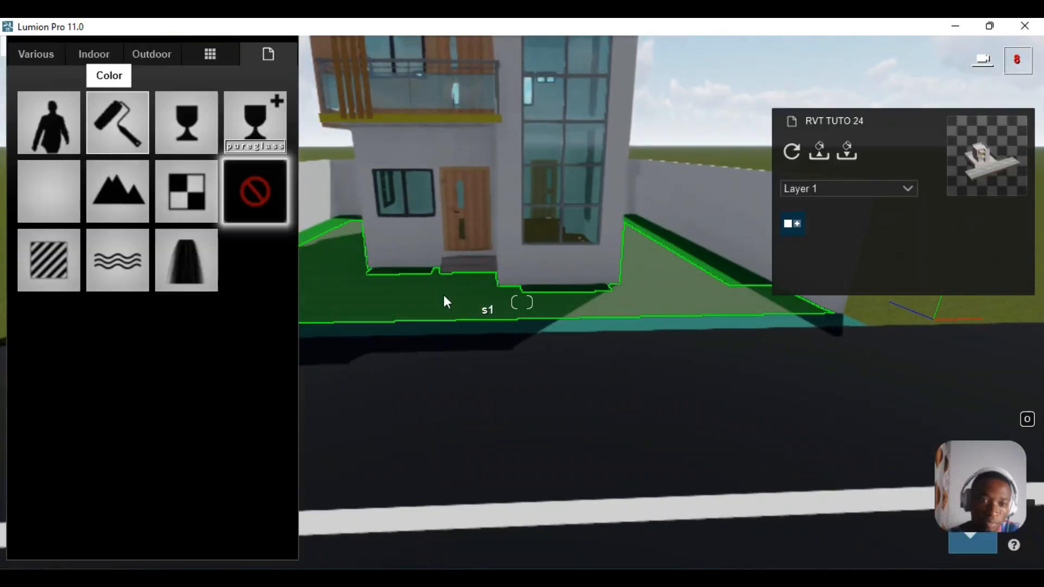
pyautogui.click(147, 52)
pyautogui.click(92, 131)
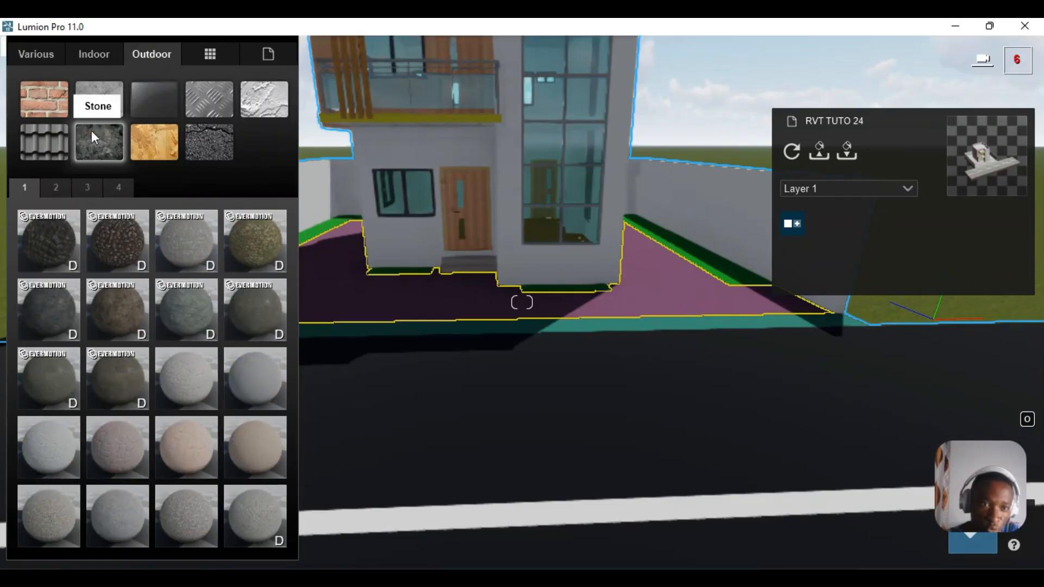
pyautogui.click(82, 187)
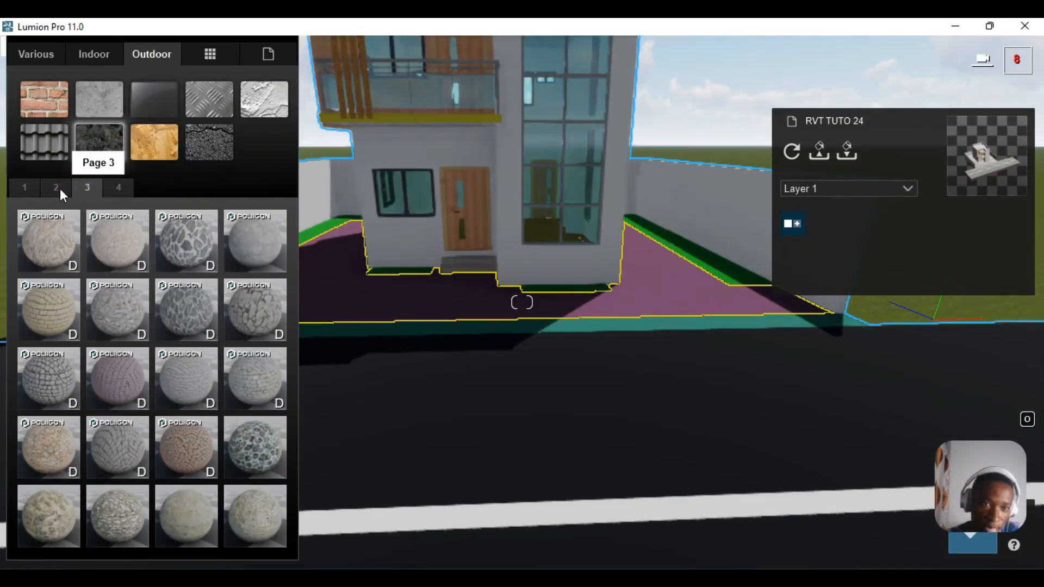
pyautogui.click(60, 188)
pyautogui.click(116, 377)
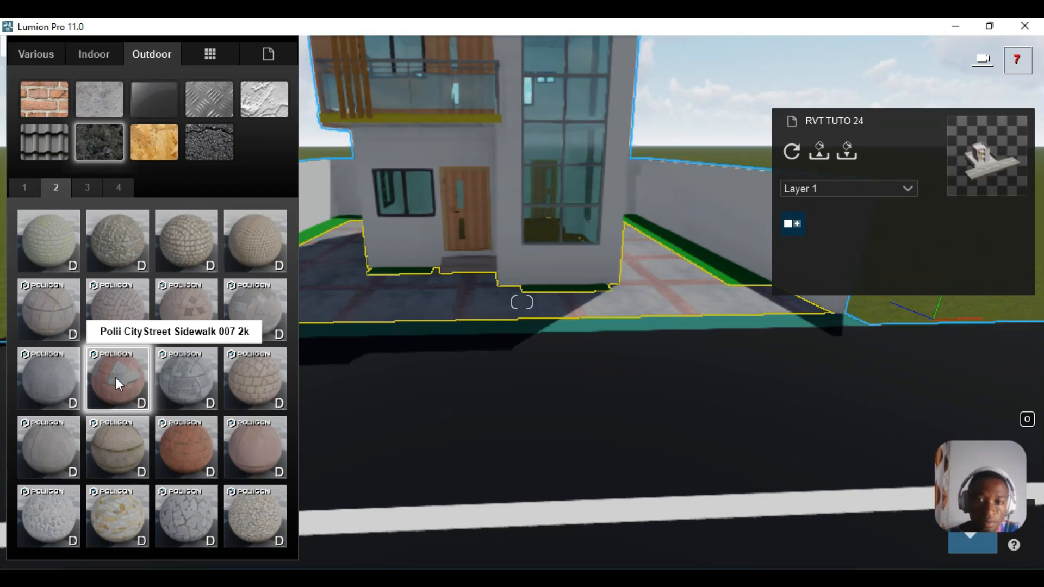
# - Raise the paving's relief and its saturation to about 1.2, then save the material
pyautogui.moveTo(109, 325); pyautogui.dragTo(157, 326)
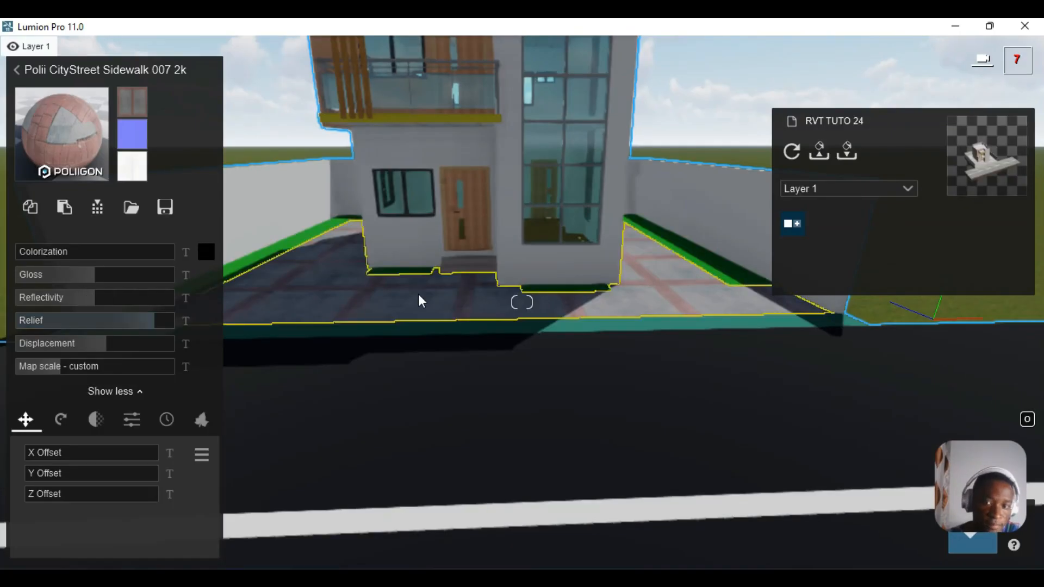
pyautogui.press('w')
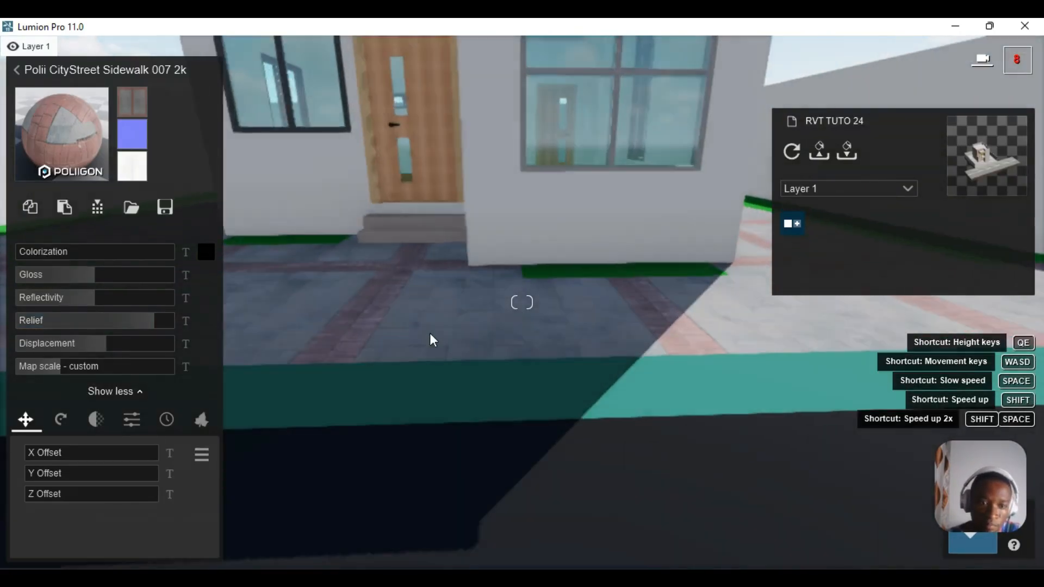
pyautogui.click(124, 419)
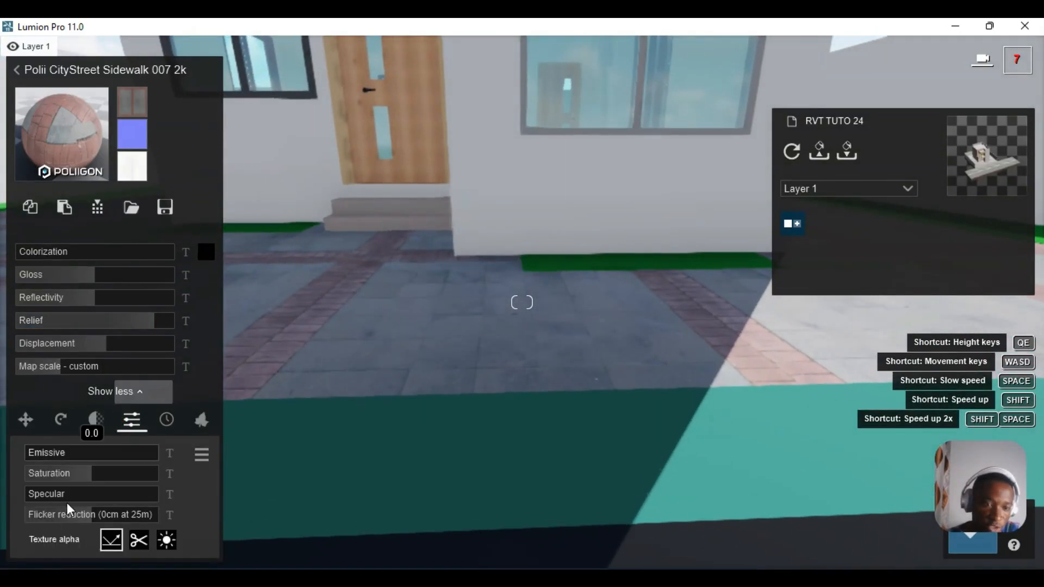
pyautogui.moveTo(91, 479); pyautogui.dragTo(104, 478)
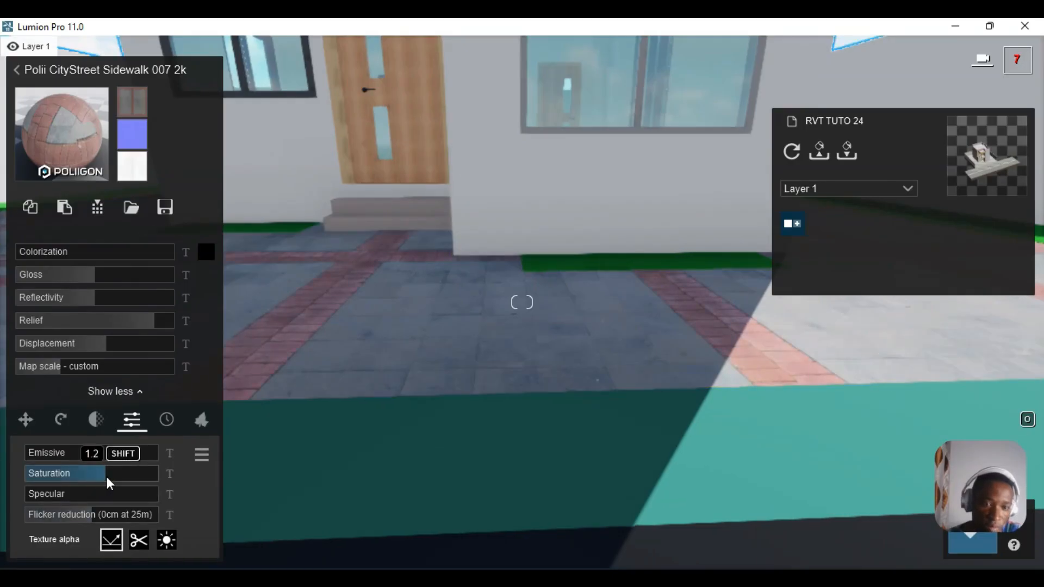
pyautogui.press('s')
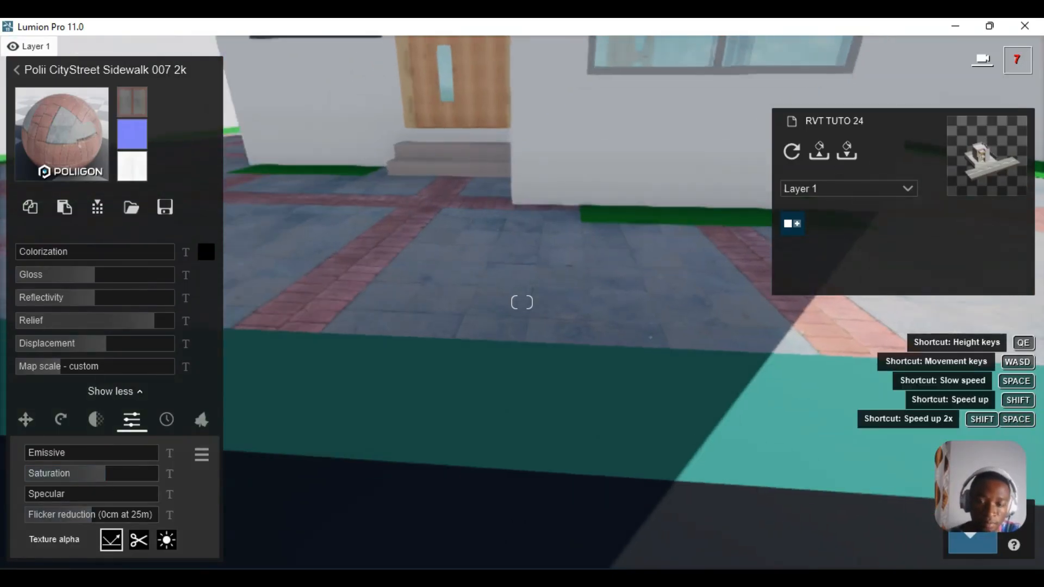
pyautogui.moveTo(605, 432); pyautogui.dragTo(601, 372, button='right')
pyautogui.press('s')
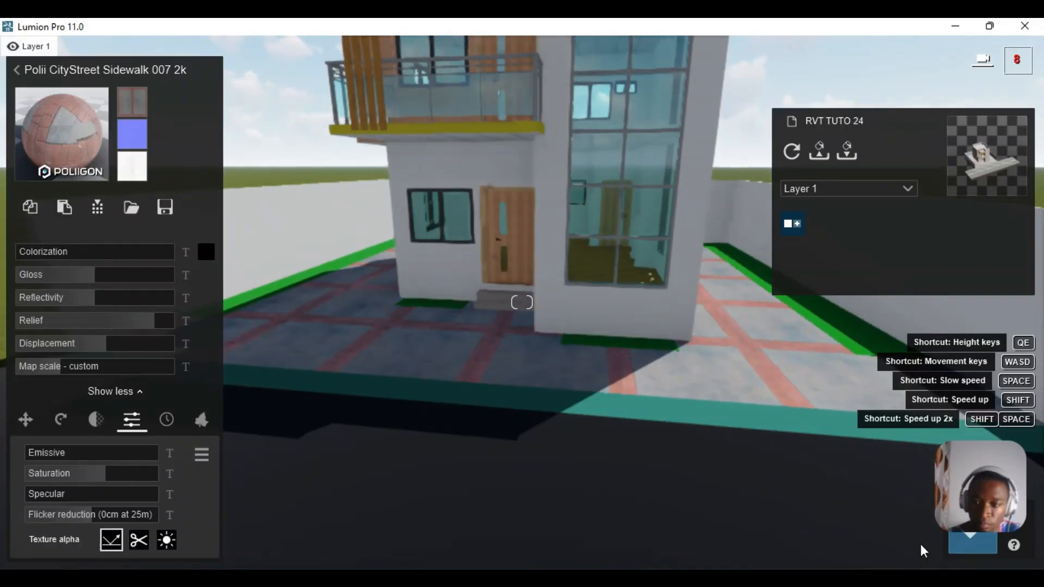
pyautogui.click(961, 542)
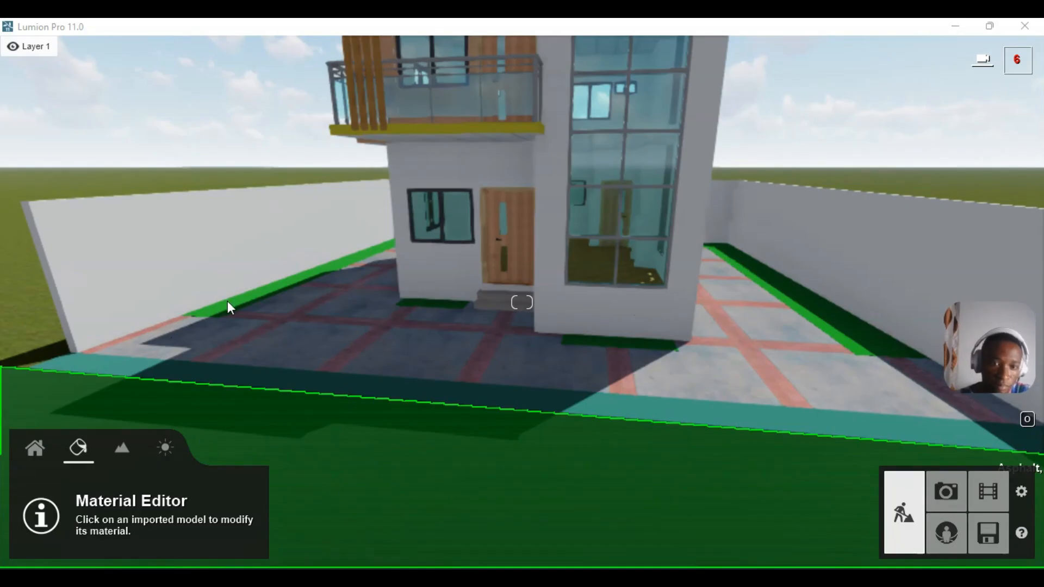
# - Apply Asphalt 013 1024 from Outdoor > Asphalt to the ground in front of the house
pyautogui.click(243, 426)
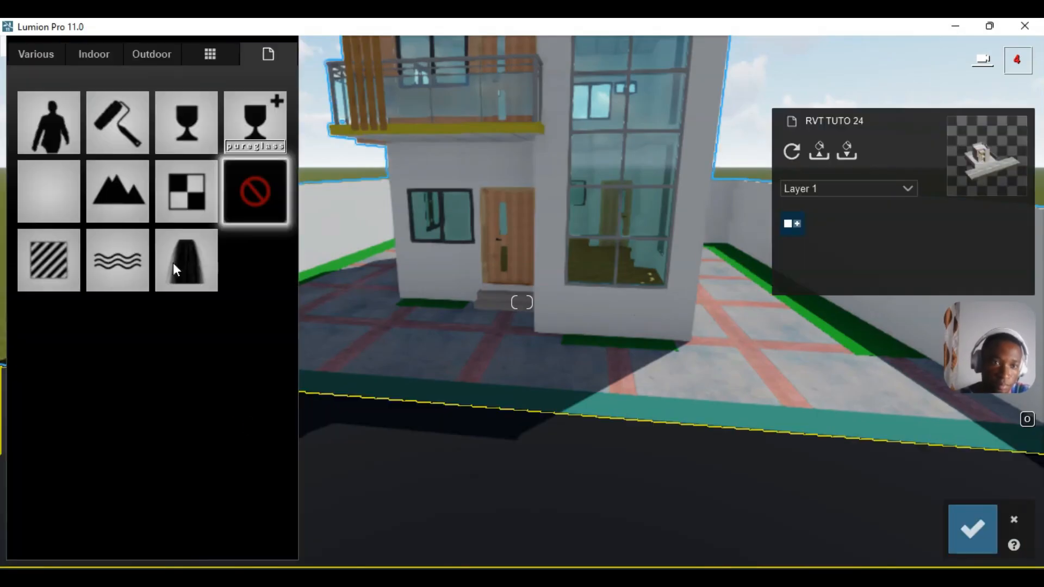
pyautogui.click(37, 54)
pyautogui.click(161, 54)
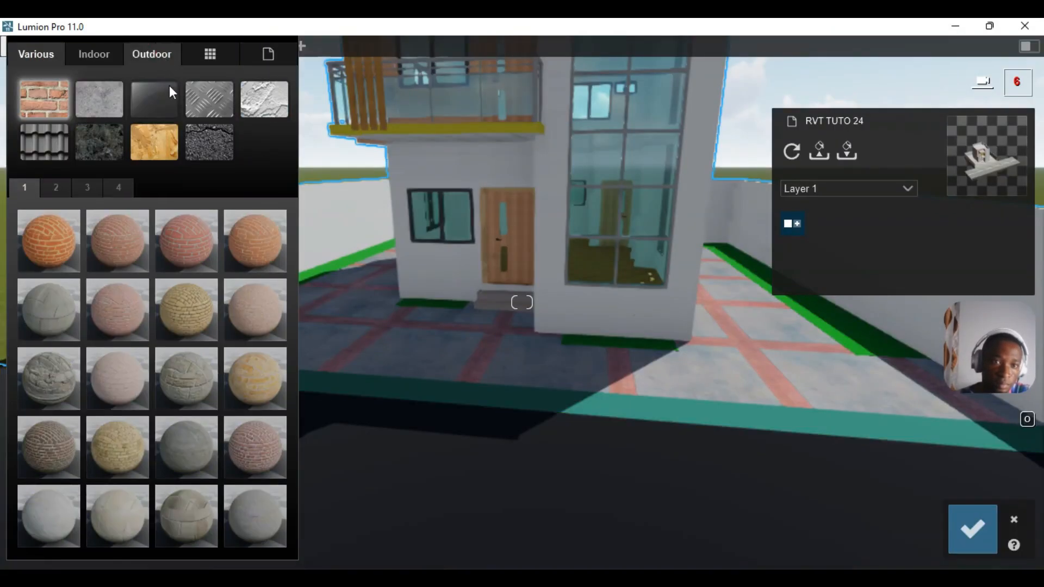
pyautogui.click(213, 142)
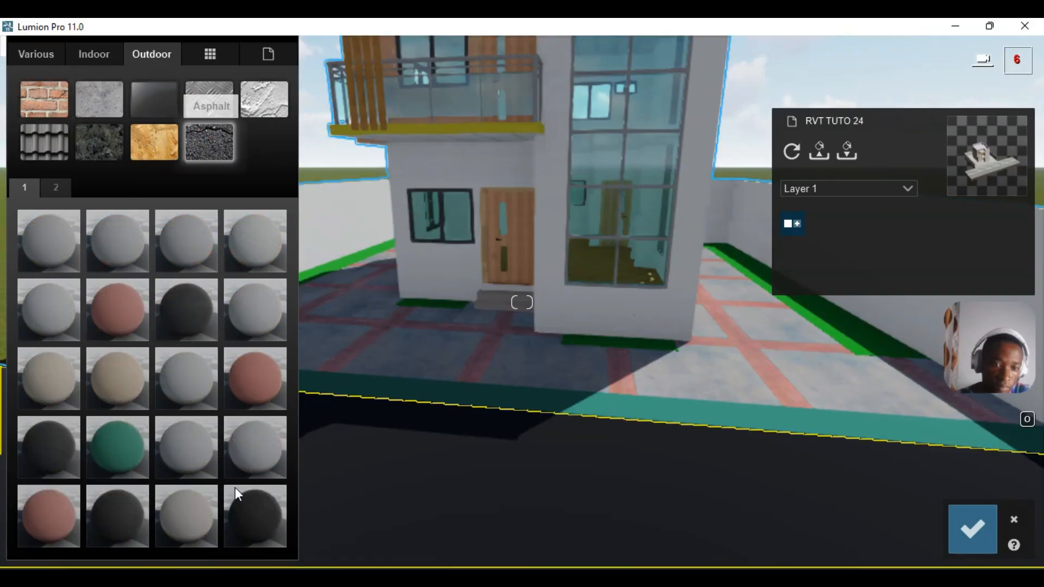
pyautogui.click(248, 511)
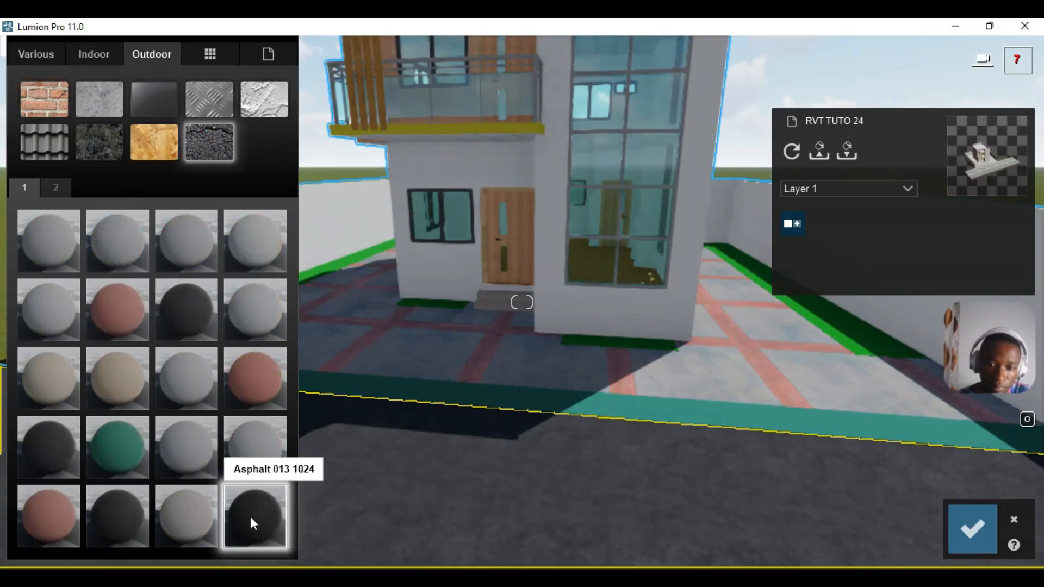
# - Set the asphalt map scale to about 11.9, relief to about 1.4, tint it black and save
pyautogui.click(252, 521)
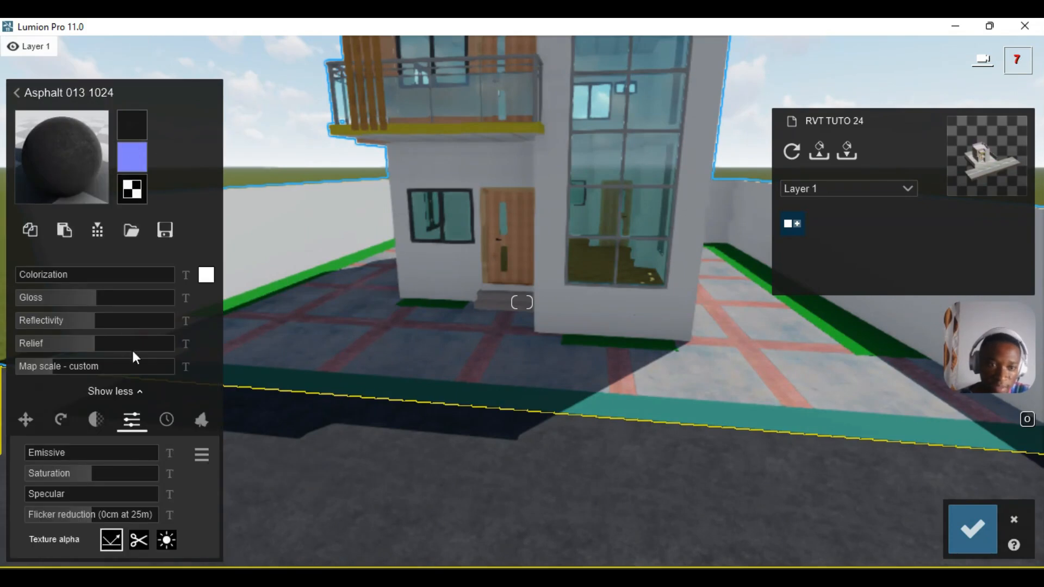
pyautogui.click(69, 364)
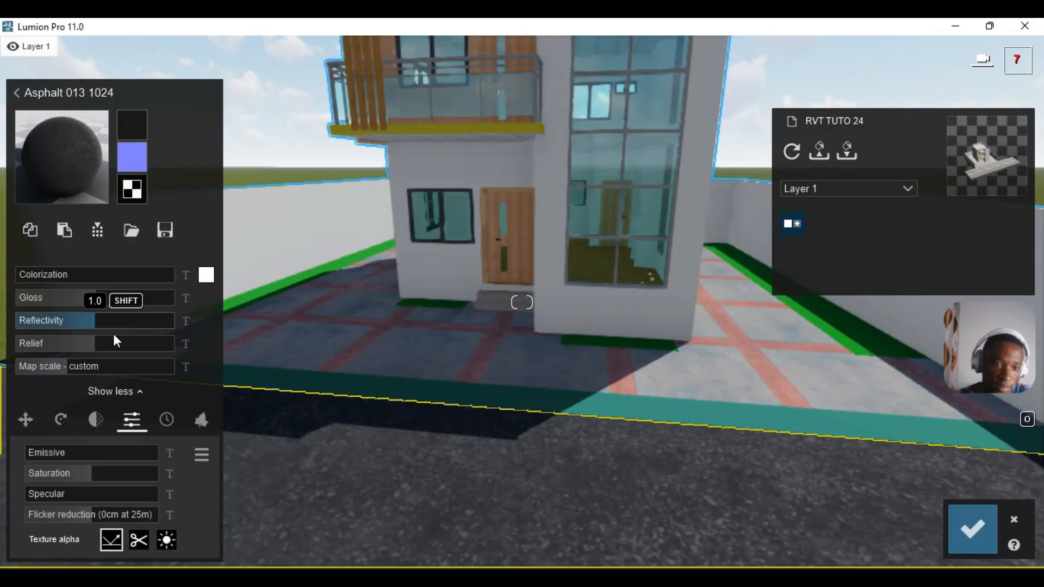
pyautogui.click(112, 337)
pyautogui.moveTo(122, 342); pyautogui.dragTo(147, 346)
pyautogui.click(206, 275)
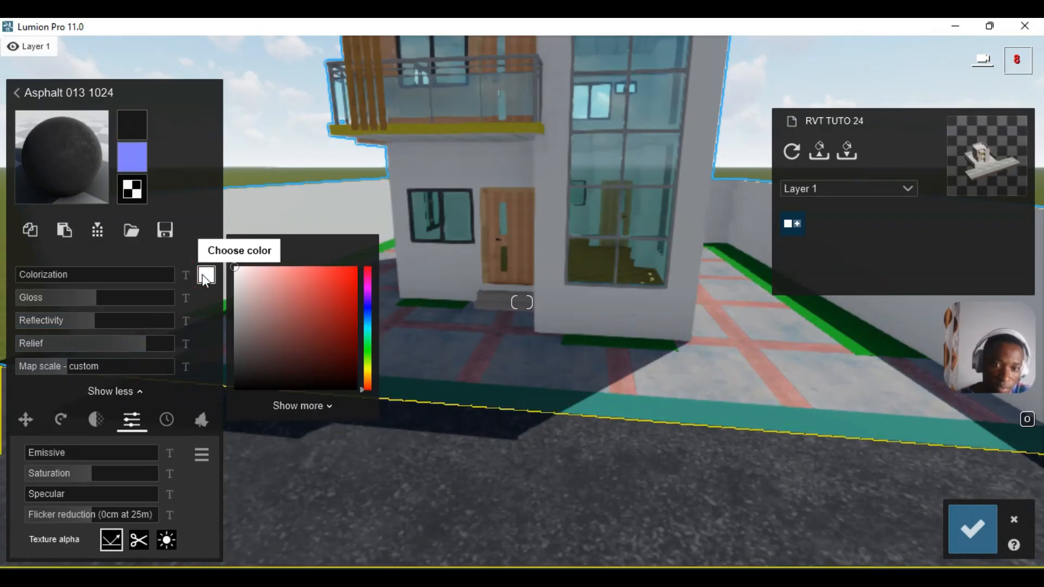
pyautogui.moveTo(279, 306); pyautogui.dragTo(213, 405)
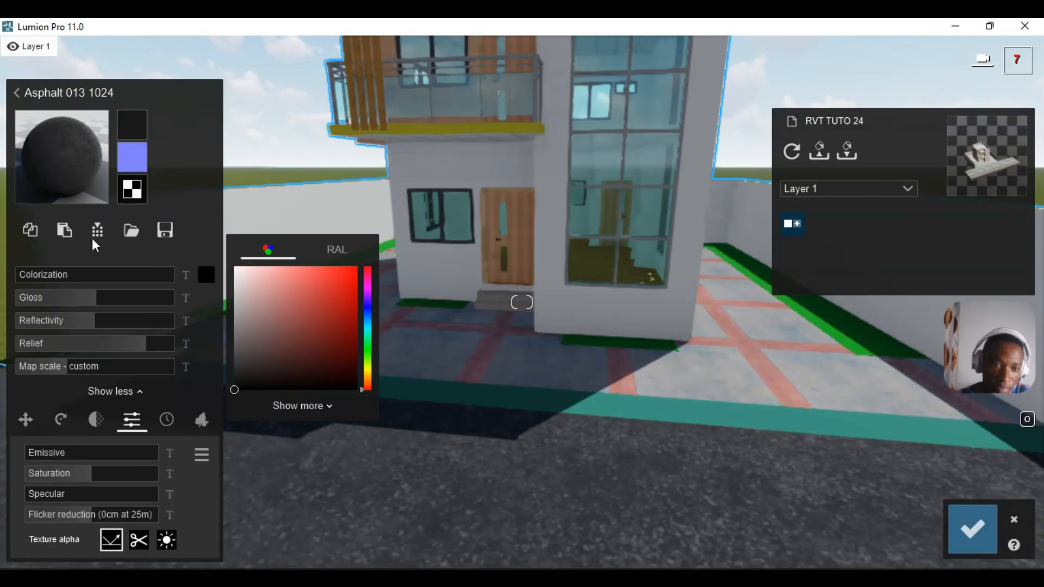
pyautogui.click(205, 296)
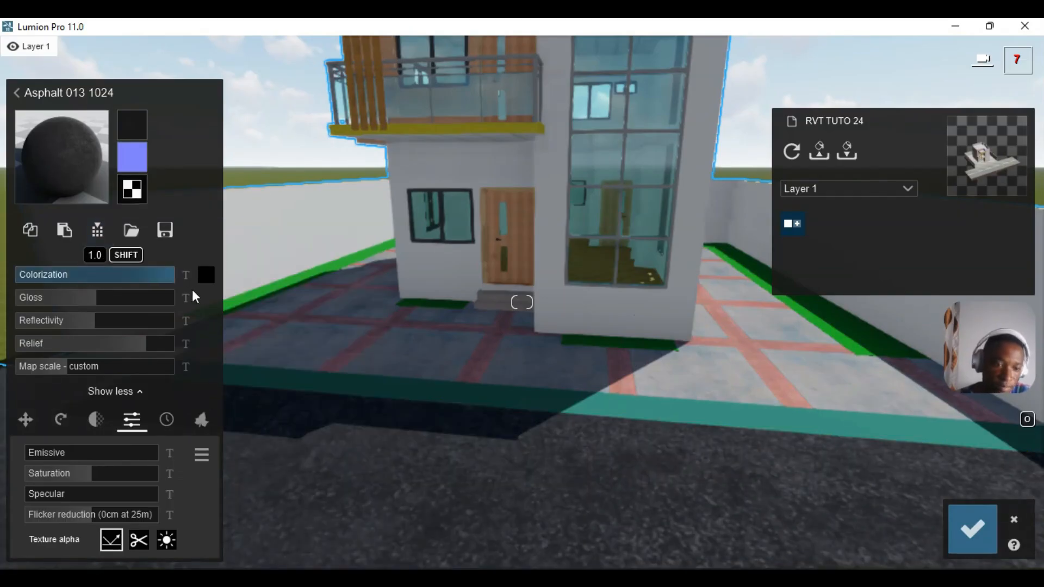
pyautogui.click(972, 528)
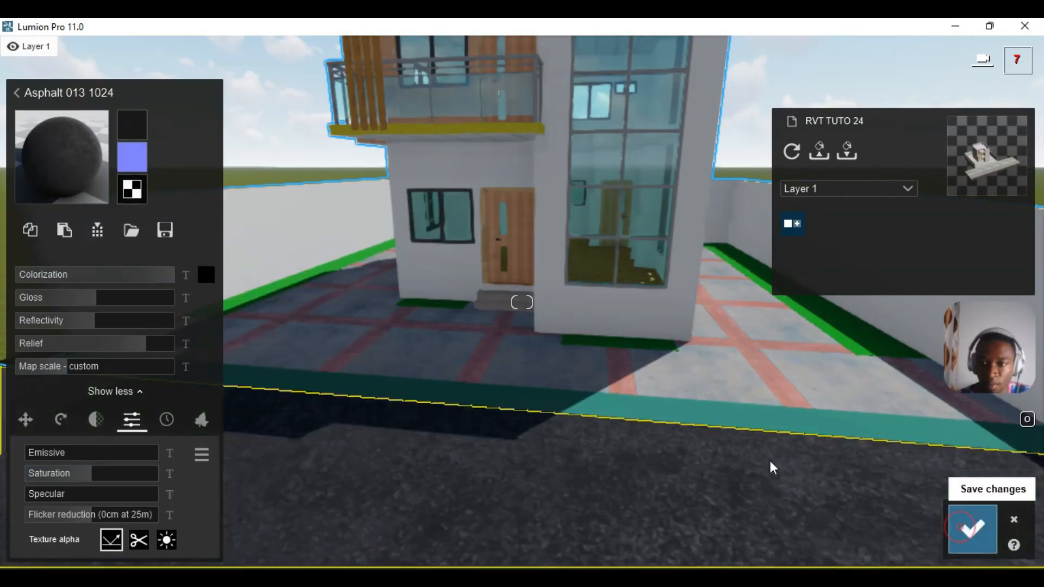
pyautogui.moveTo(754, 442)
pyautogui.mouseDown(button='right')
pyautogui.moveTo(744, 432)
pyautogui.moveTo(752, 442)
pyautogui.mouseUp(button='right')
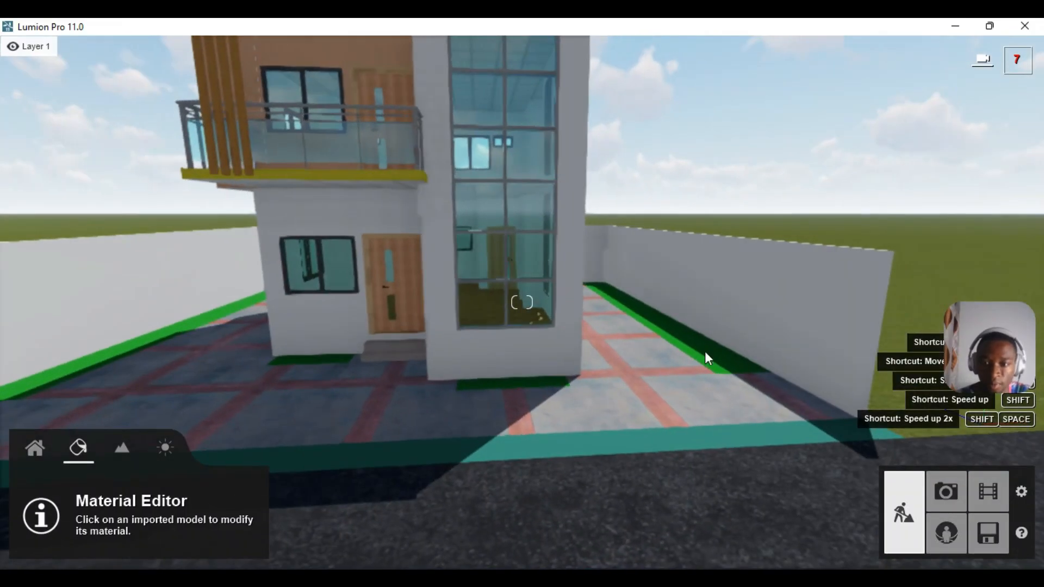
# - Cover the planter strips with Various > 3D Grass Farm Grass, tinted bright green, and confirm
pyautogui.click(710, 350)
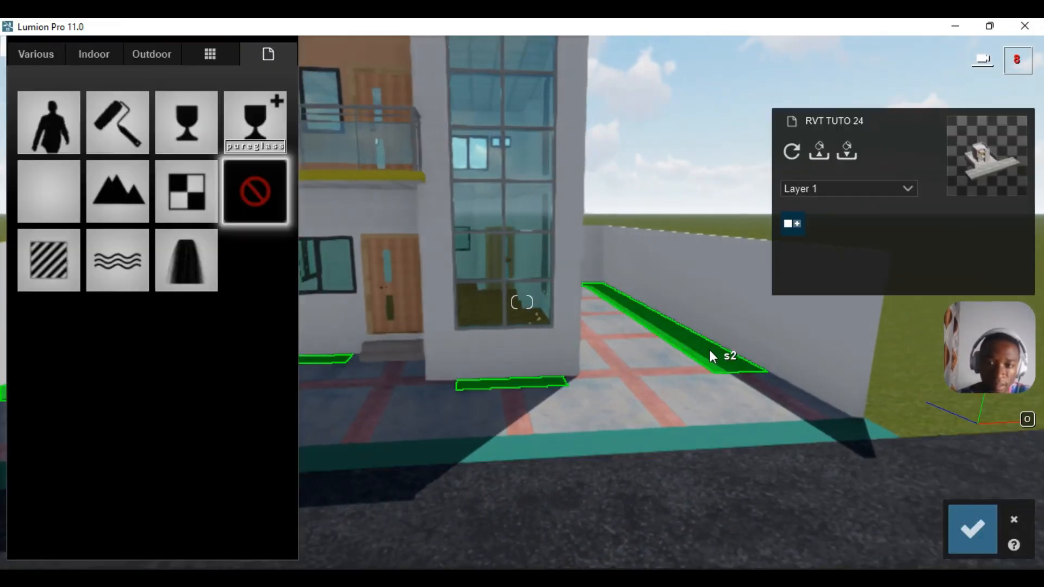
pyautogui.click(30, 52)
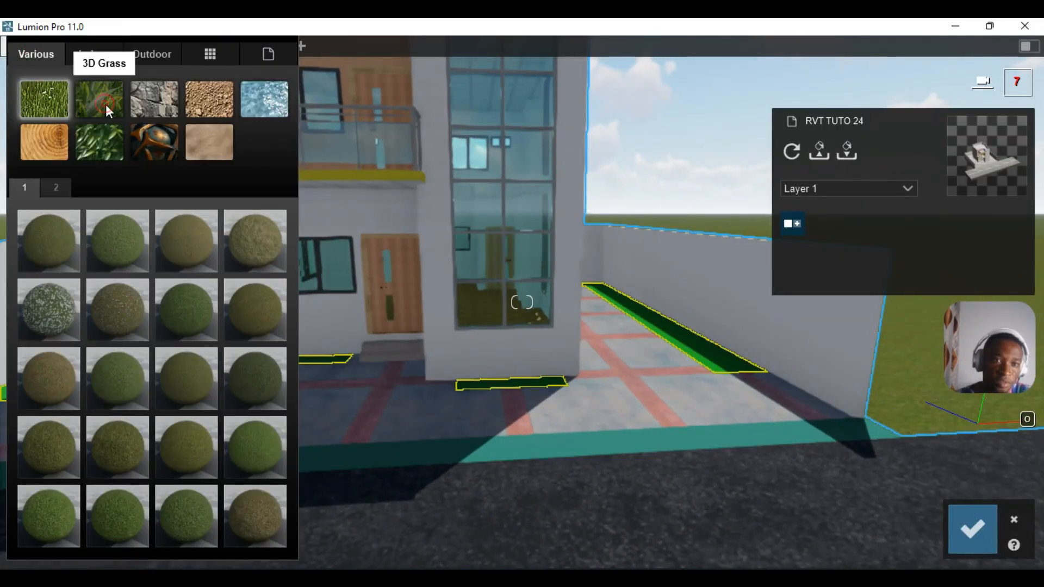
pyautogui.click(106, 105)
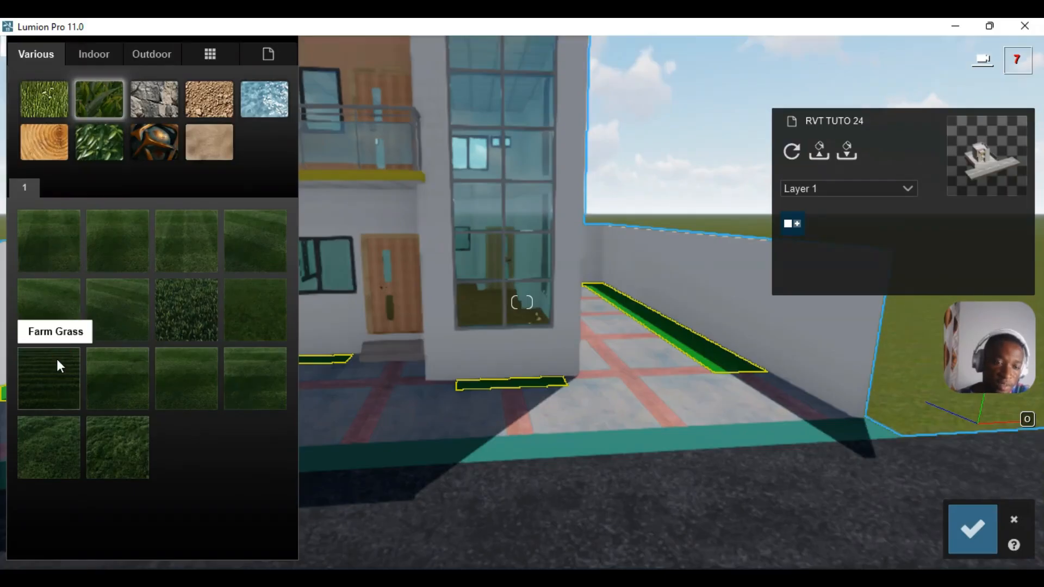
pyautogui.click(52, 384)
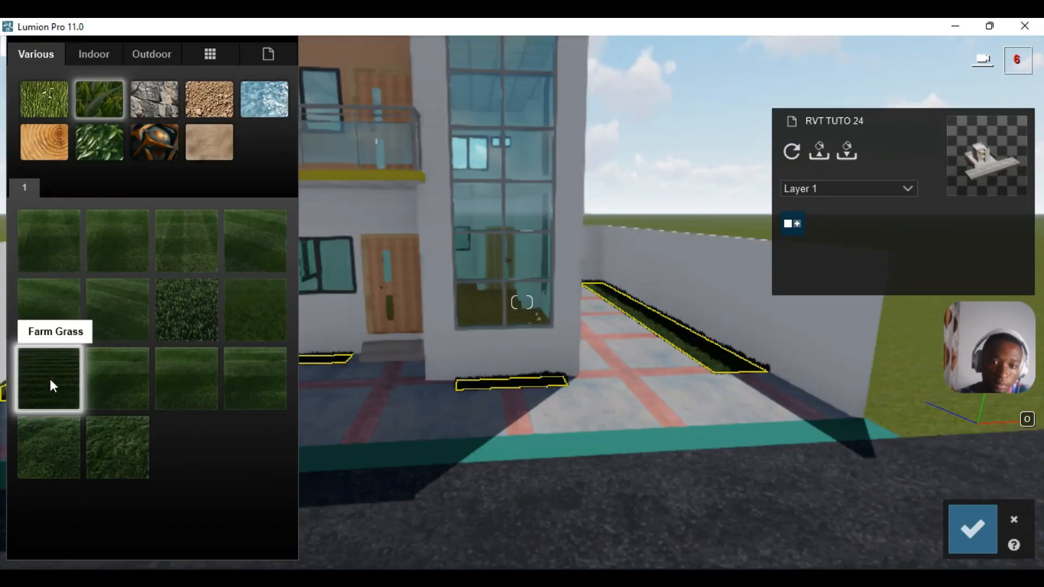
pyautogui.click(206, 327)
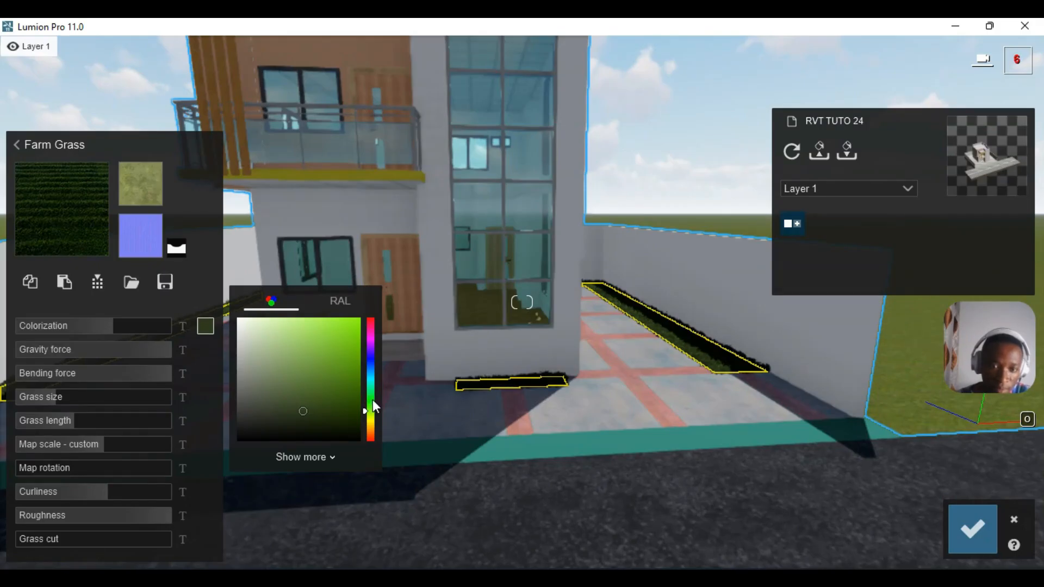
pyautogui.moveTo(373, 405); pyautogui.dragTo(369, 390)
pyautogui.click(351, 360)
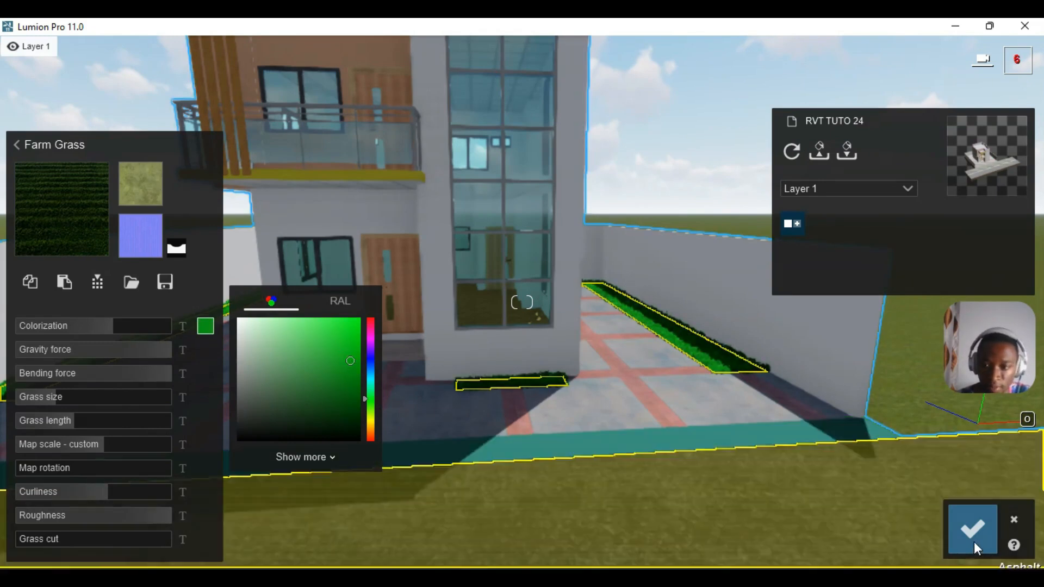
pyautogui.click(970, 540)
pyautogui.moveTo(788, 421); pyautogui.dragTo(661, 491, button='right')
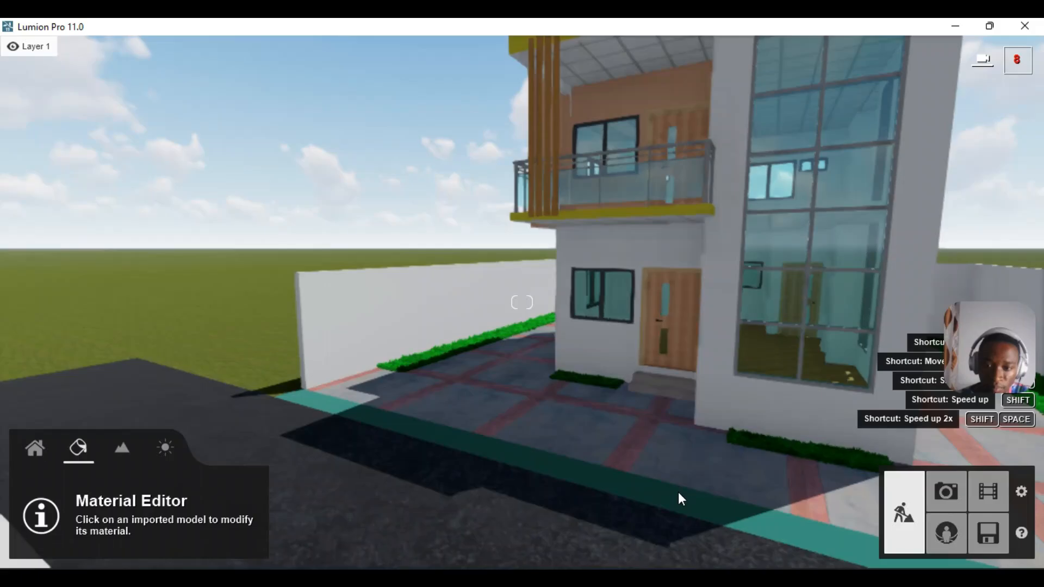
# - Select the kerb and try several Outdoor > Stone pavements, including 004, 011 2048 and 010 1024
pyautogui.click(672, 496)
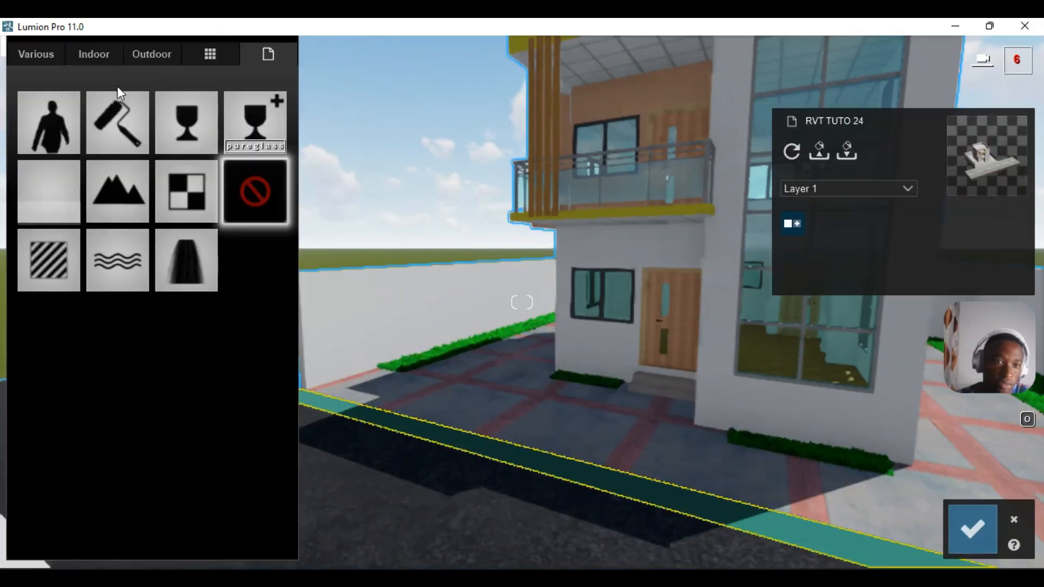
pyautogui.click(142, 54)
pyautogui.click(90, 152)
pyautogui.click(57, 445)
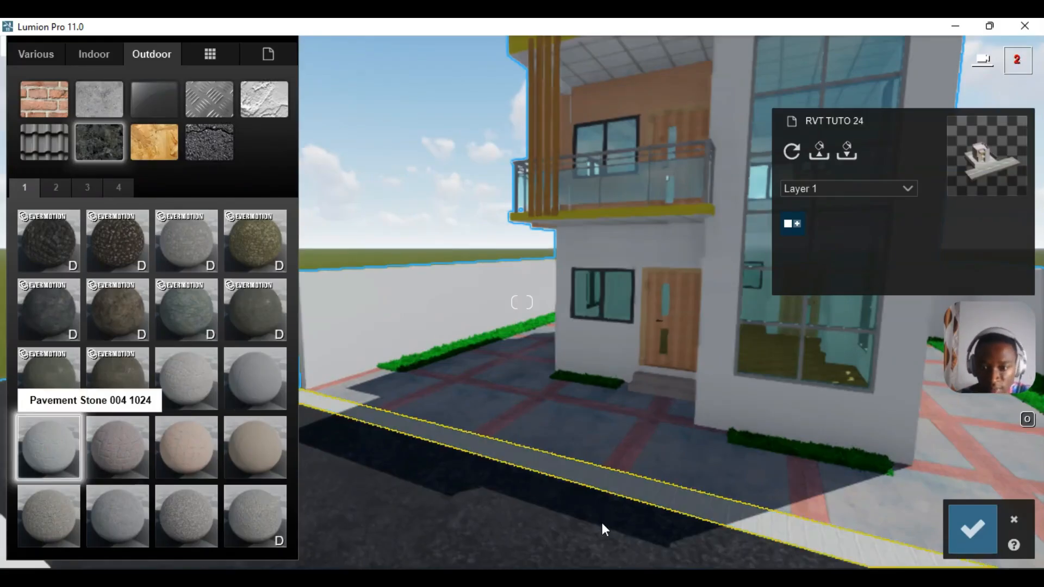
pyautogui.press('w')
pyautogui.press('w')
pyautogui.moveTo(530, 401); pyautogui.dragTo(531, 401, button='right')
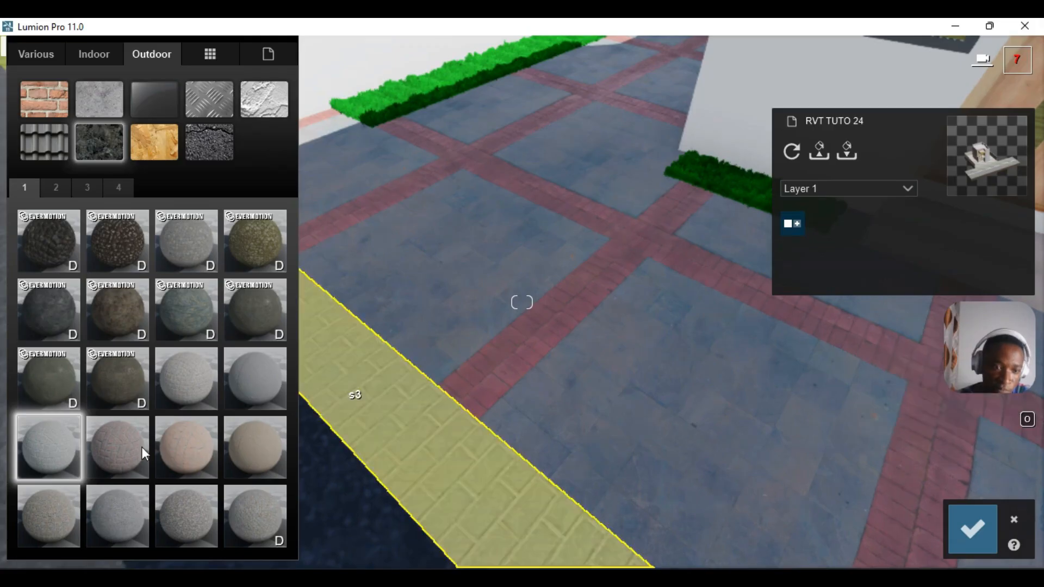
pyautogui.click(206, 451)
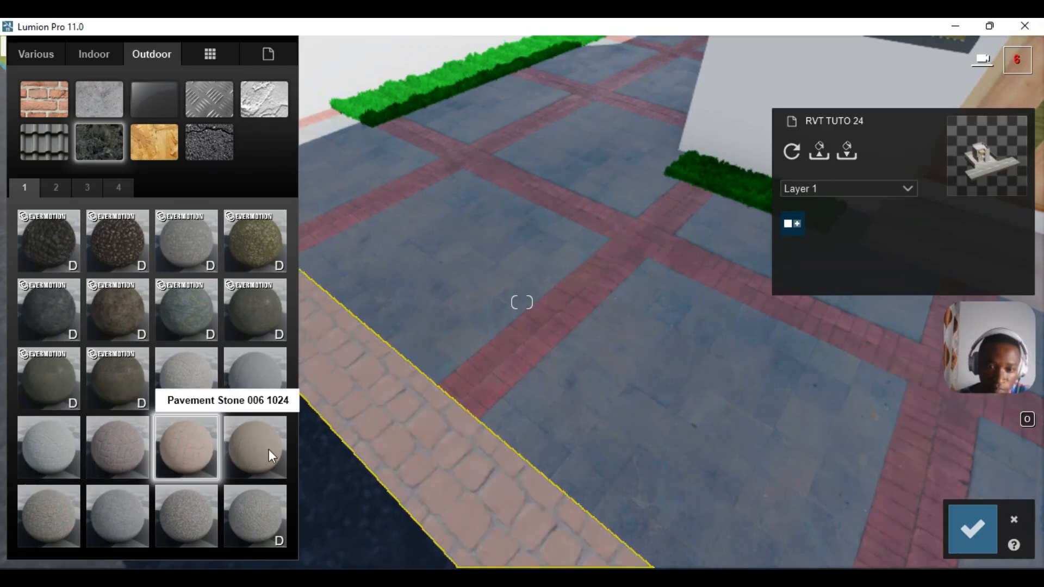
pyautogui.click(269, 449)
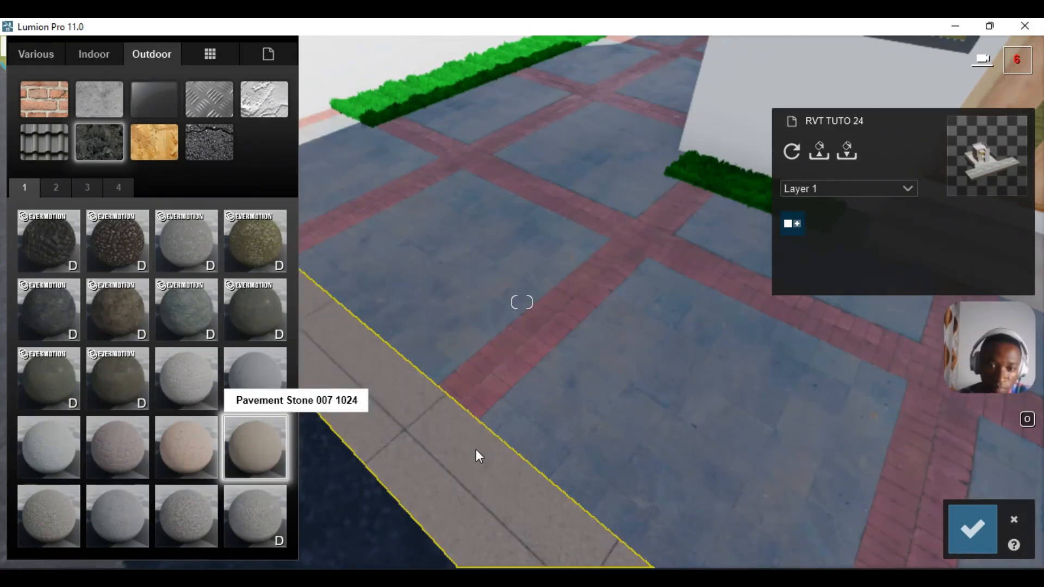
pyautogui.scroll(-3, 472, 458)
pyautogui.scroll(2, 472, 459)
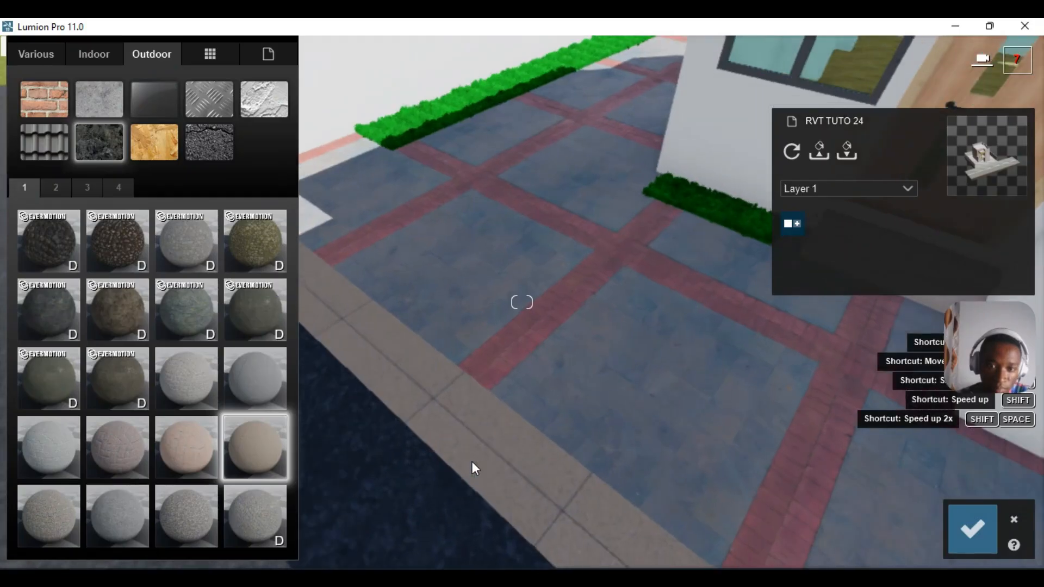
pyautogui.click(252, 510)
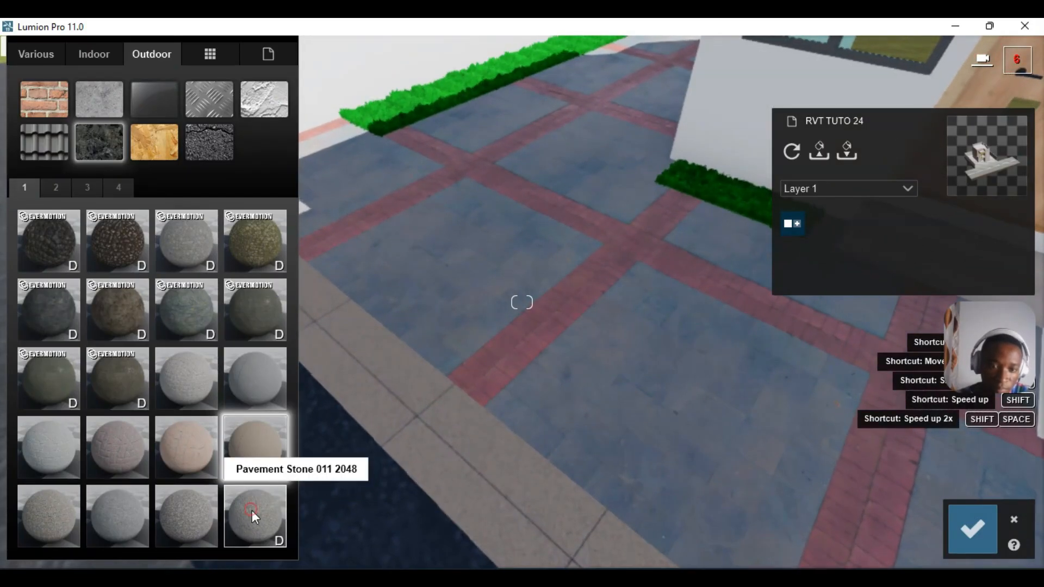
pyautogui.click(167, 514)
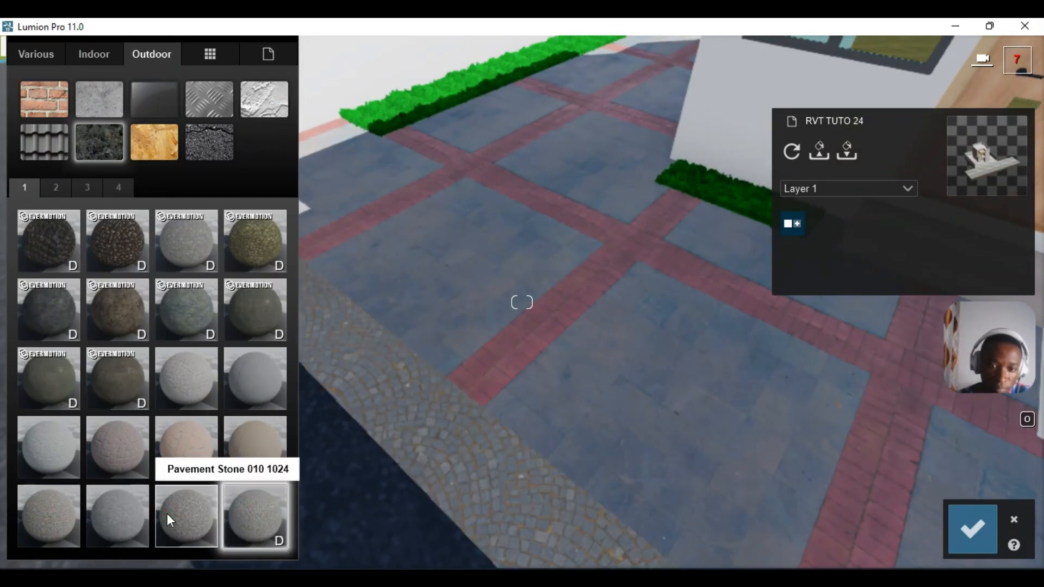
# - Apply Pavement Stone 009 1024 to the kerb and raise its relief to 1.9
pyautogui.click(113, 507)
pyautogui.press('s')
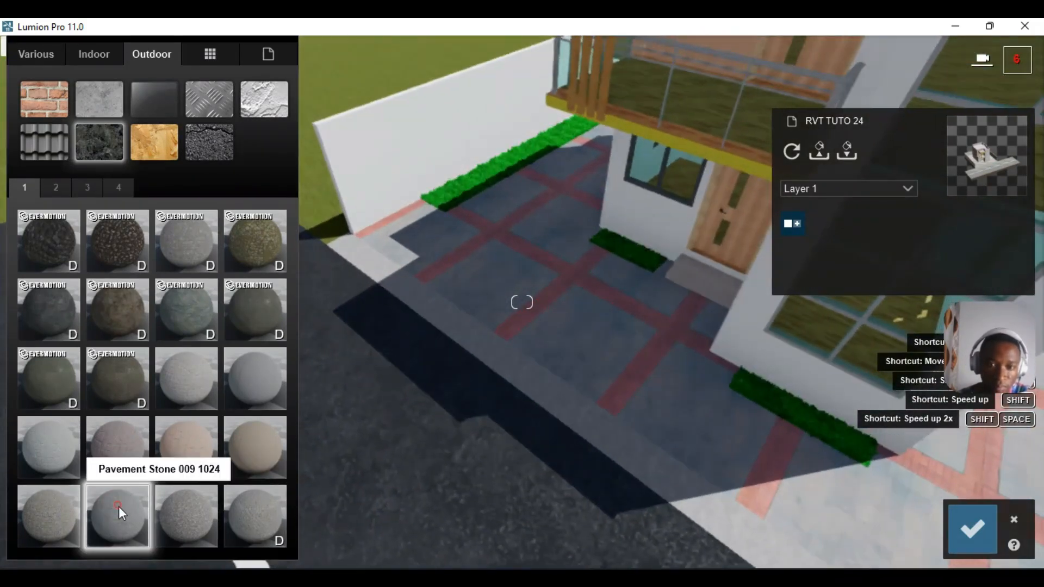
pyautogui.click(119, 505)
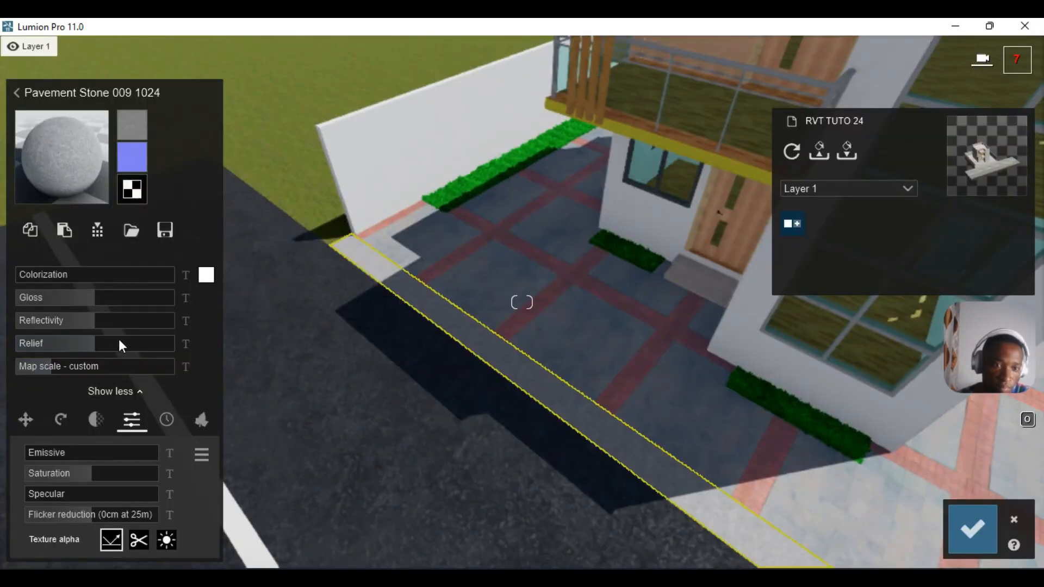
pyautogui.moveTo(118, 340); pyautogui.dragTo(165, 343)
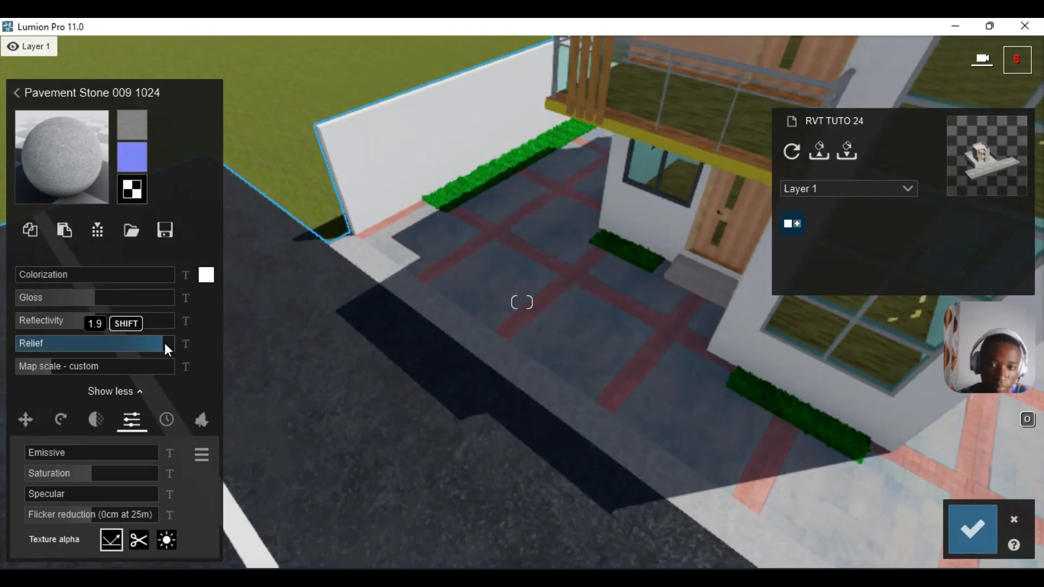
# - Keep the kerb change and clad the upper facade wall with Pavement Stone 007 1024
pyautogui.click(977, 523)
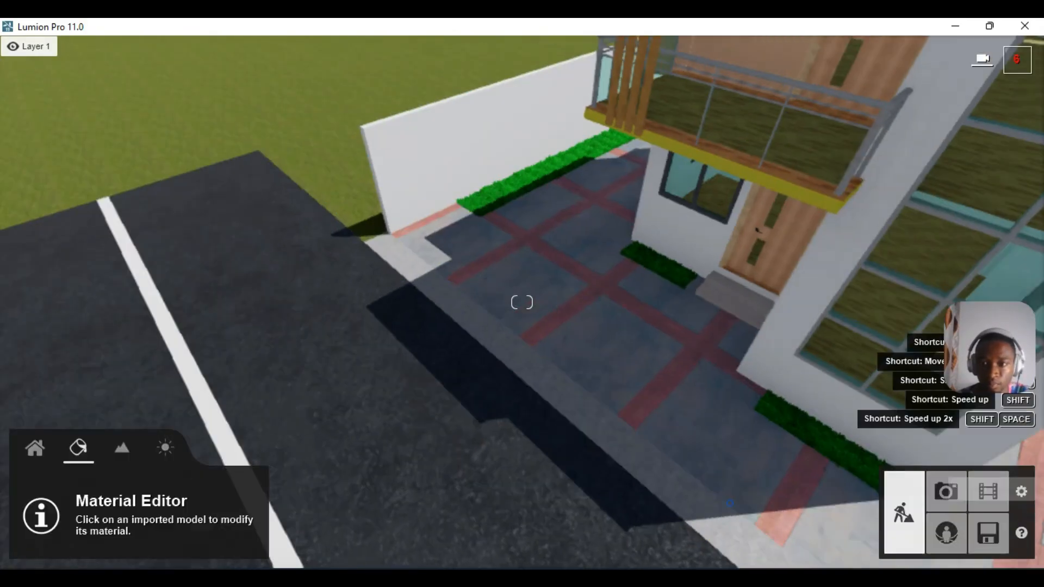
pyautogui.moveTo(707, 522); pyautogui.dragTo(725, 484, button='right')
pyautogui.click(603, 219)
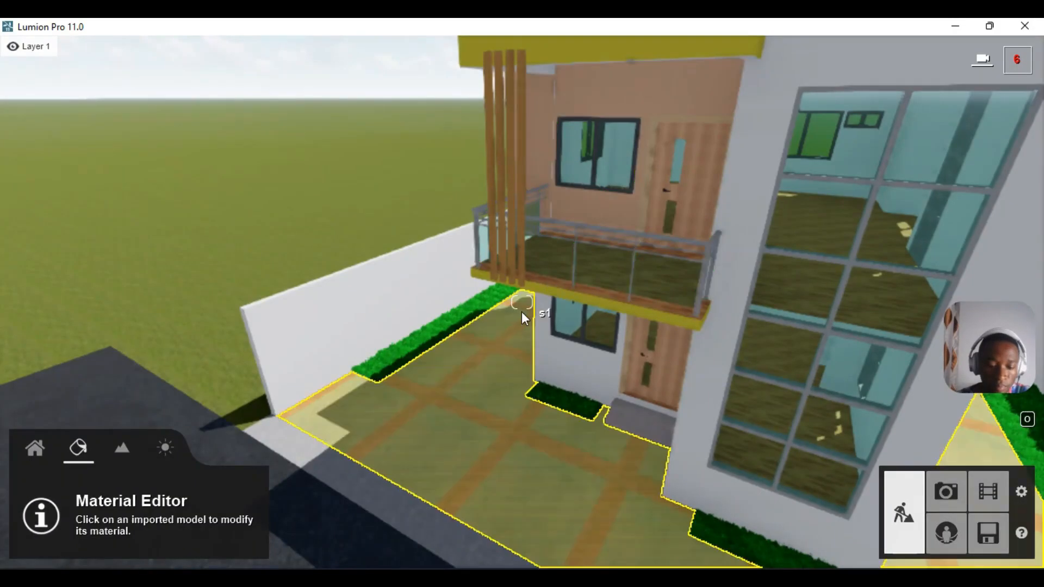
pyautogui.click(601, 216)
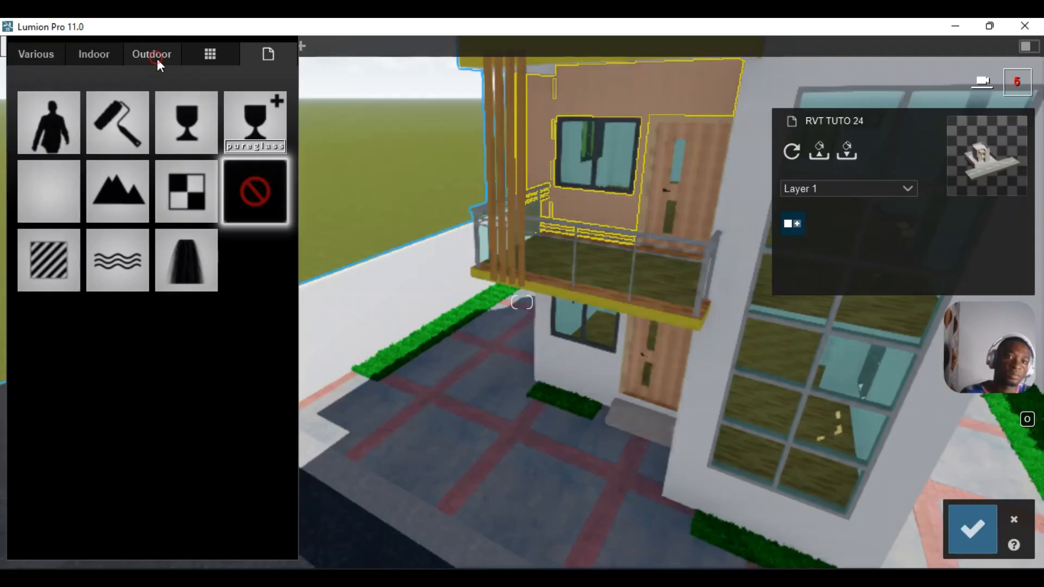
pyautogui.click(156, 57)
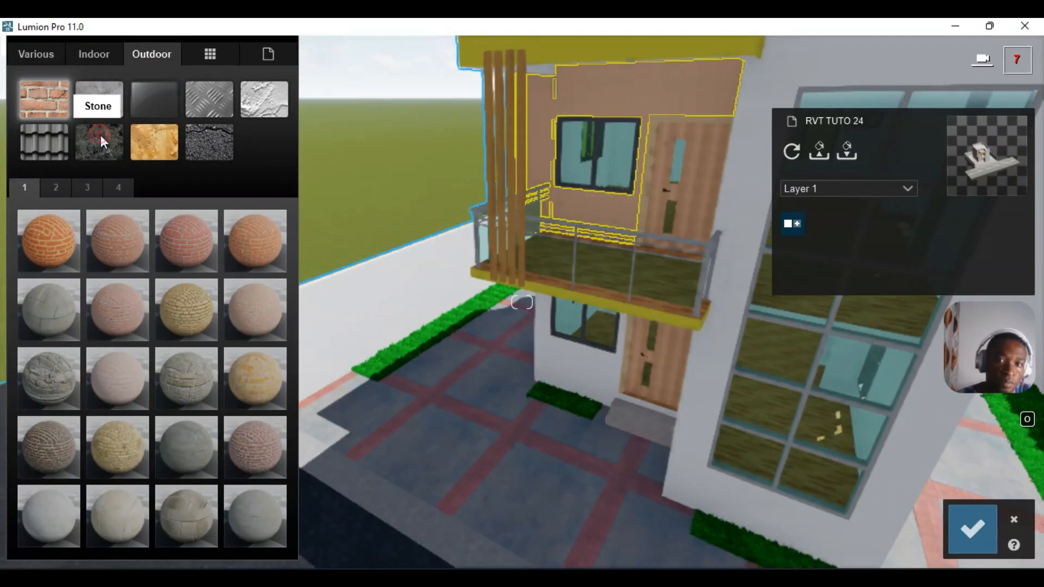
pyautogui.click(101, 137)
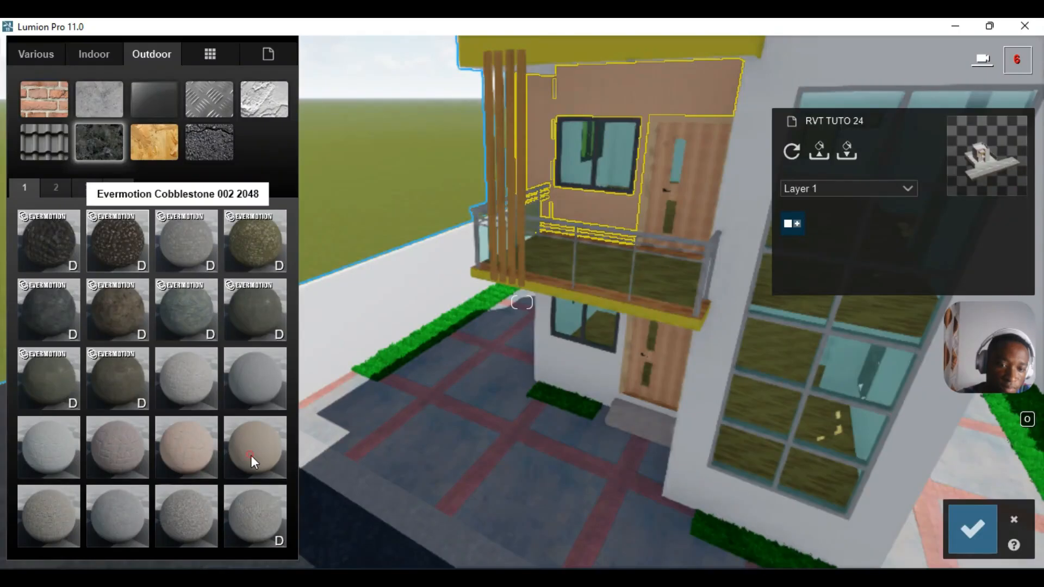
pyautogui.click(250, 455)
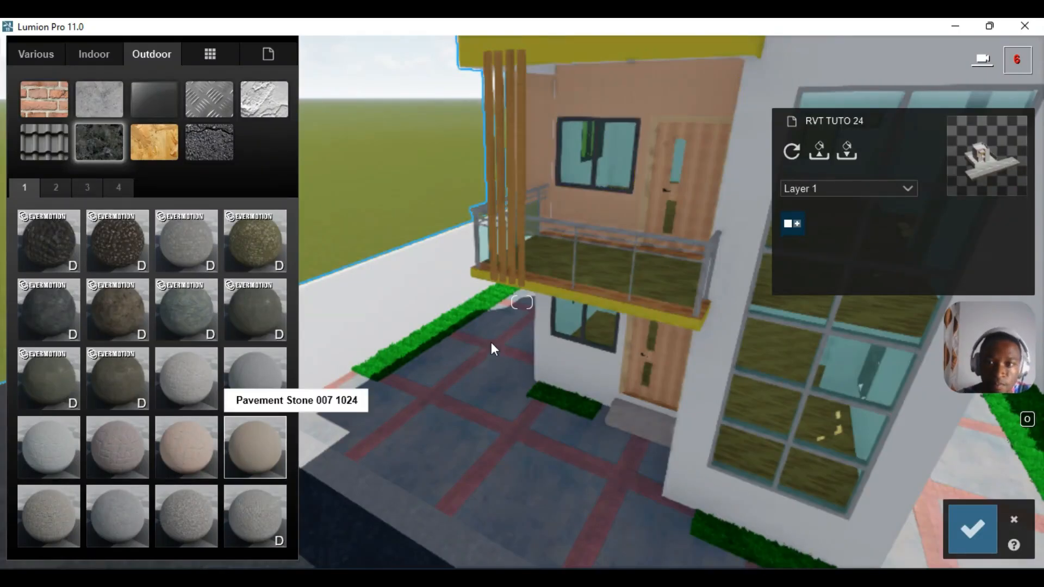
pyautogui.moveTo(446, 341)
pyautogui.mouseDown(button='right')
pyautogui.moveTo(522, 305)
pyautogui.moveTo(435, 339)
pyautogui.mouseUp(button='right')
pyautogui.press('a')
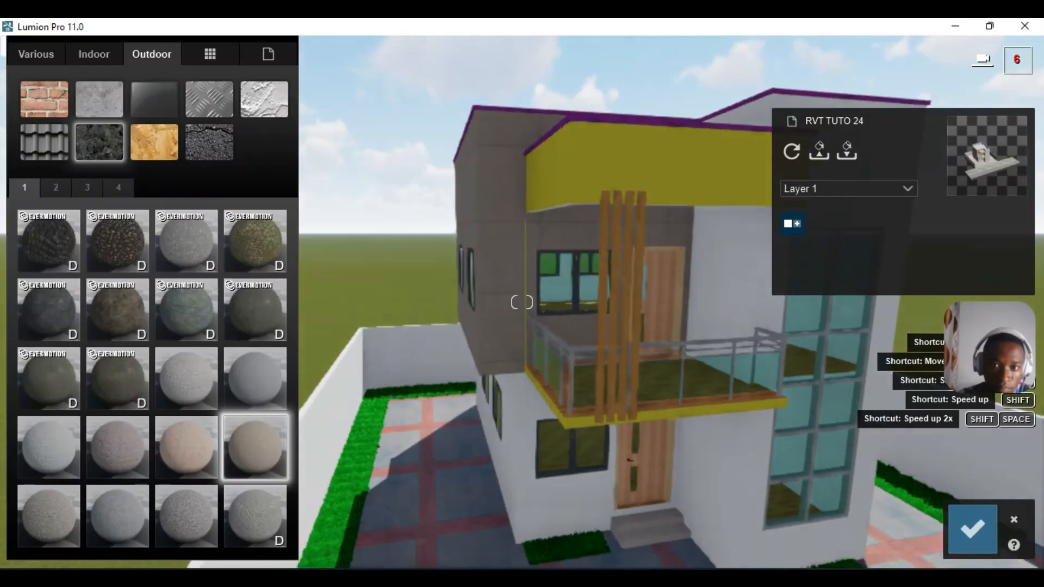
pyautogui.press('a')
pyautogui.moveTo(342, 402); pyautogui.dragTo(419, 407, button='right')
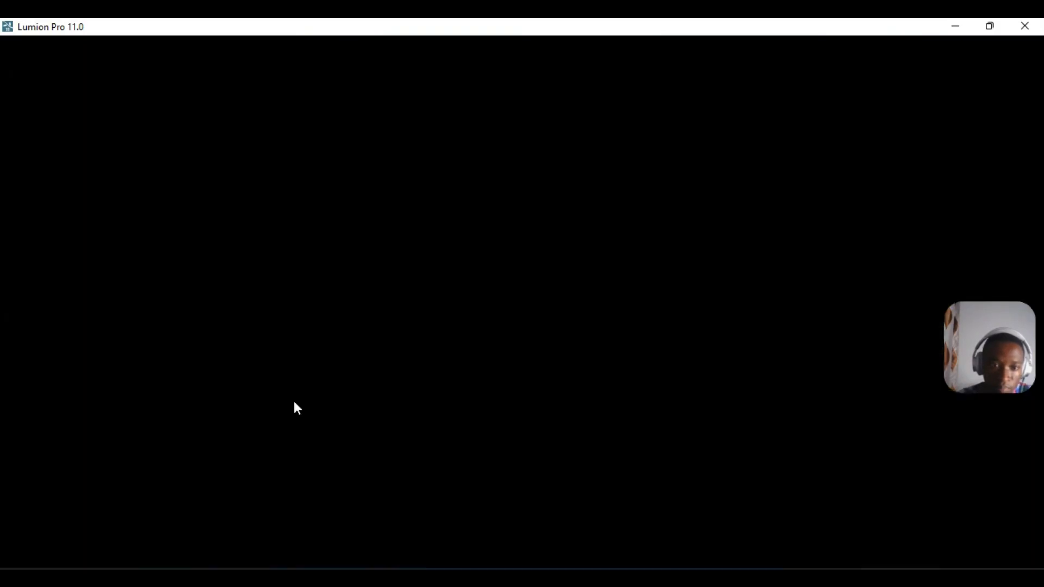
# - Apply Pavement Stone 007 1024 to the upper walls and reduce its map scale to about 1.7
pyautogui.click(250, 447)
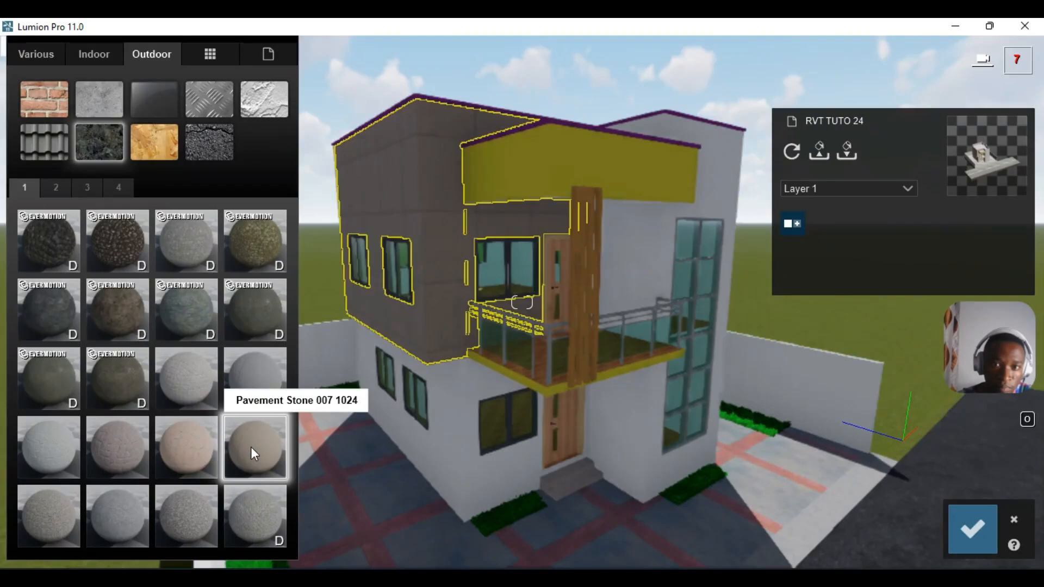
pyautogui.moveTo(112, 349)
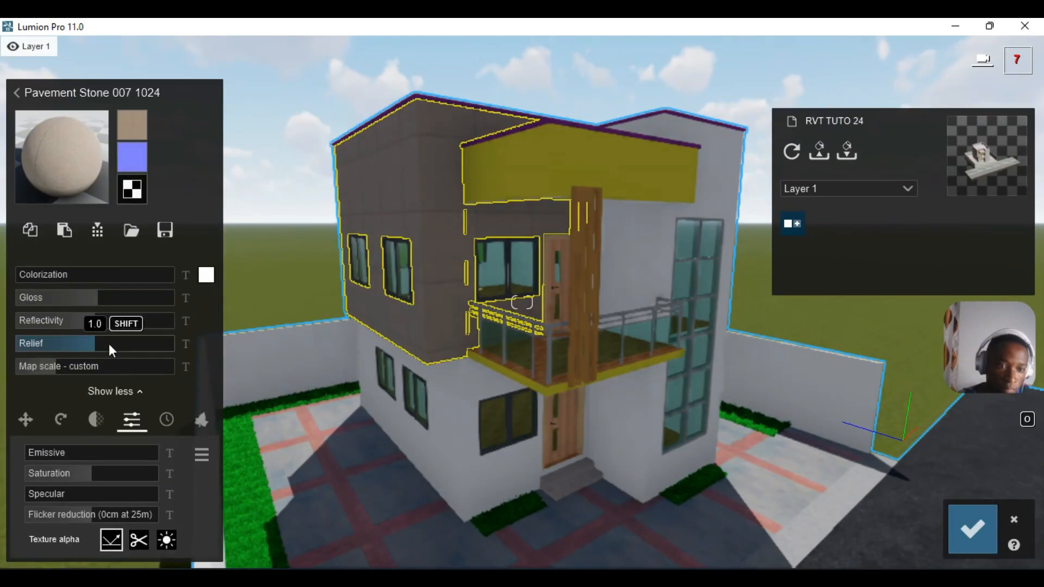
pyautogui.moveTo(55, 370)
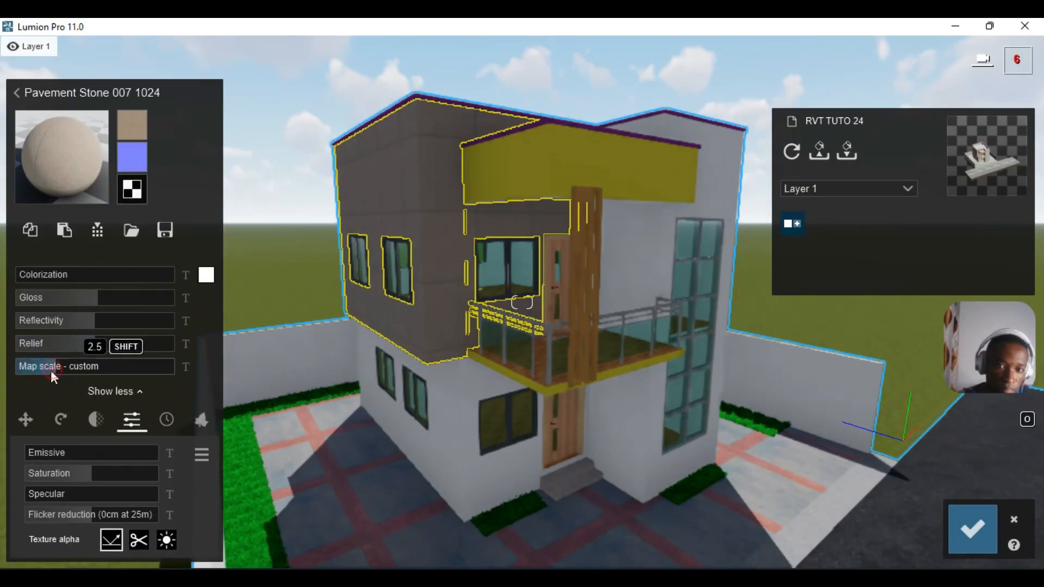
pyautogui.click(49, 370)
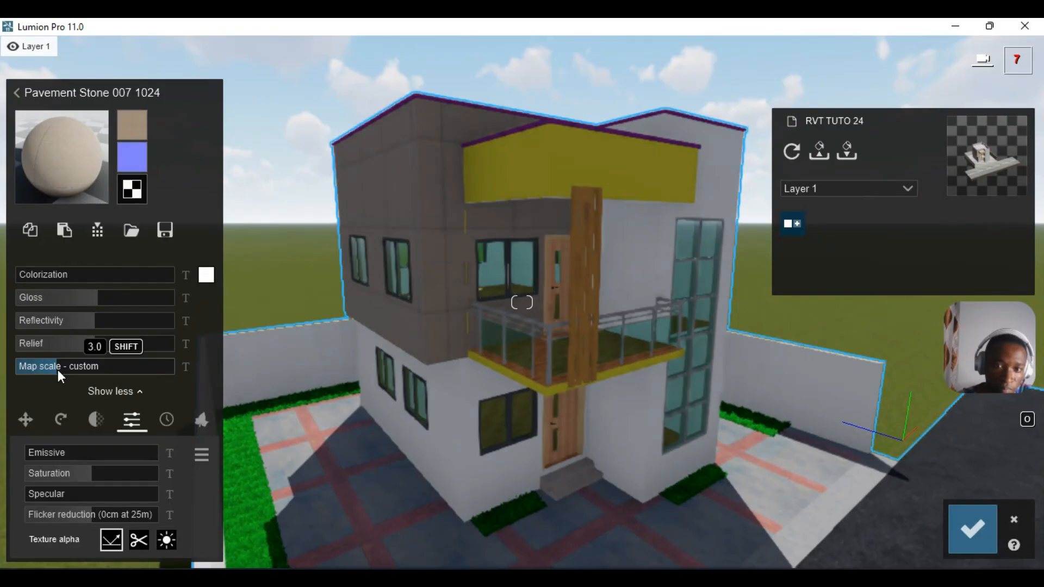
pyautogui.moveTo(57, 370); pyautogui.dragTo(55, 369)
pyautogui.moveTo(55, 370); pyautogui.dragTo(54, 370)
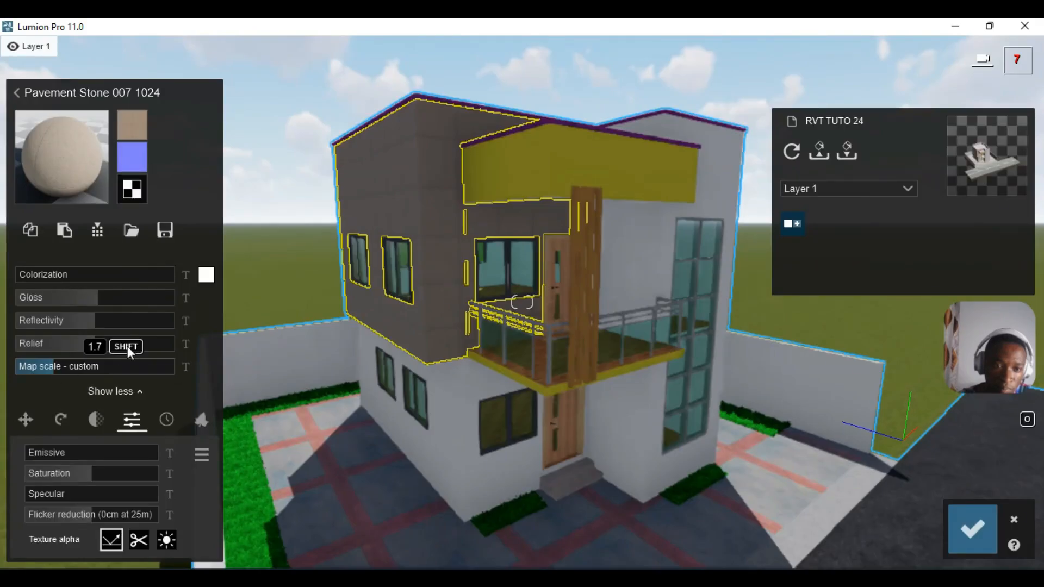
# - Raise the stone texture's relief to about 2.0 and increase its colorization
pyautogui.moveTo(128, 347); pyautogui.dragTo(178, 352)
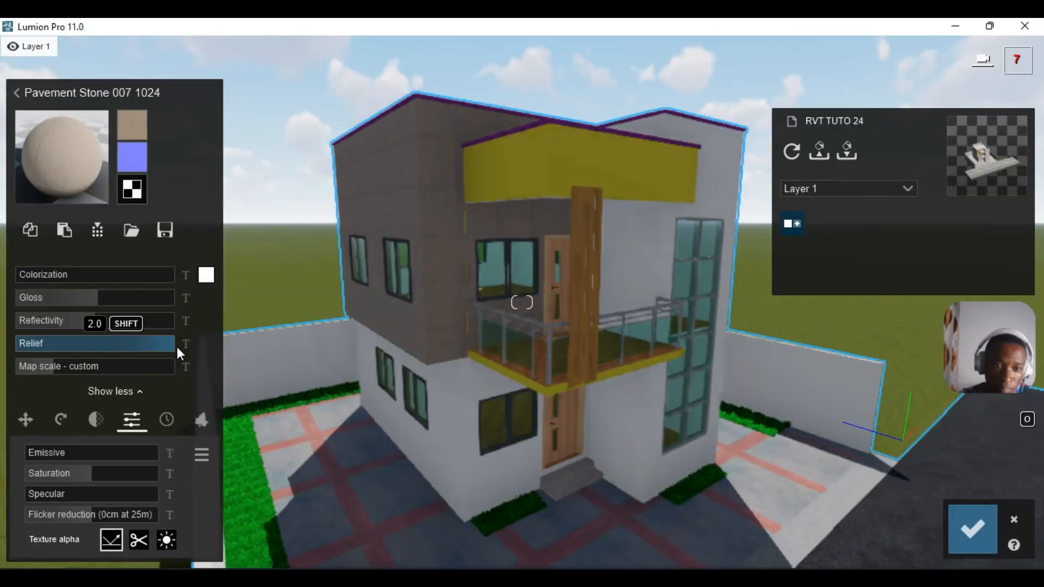
pyautogui.press('w')
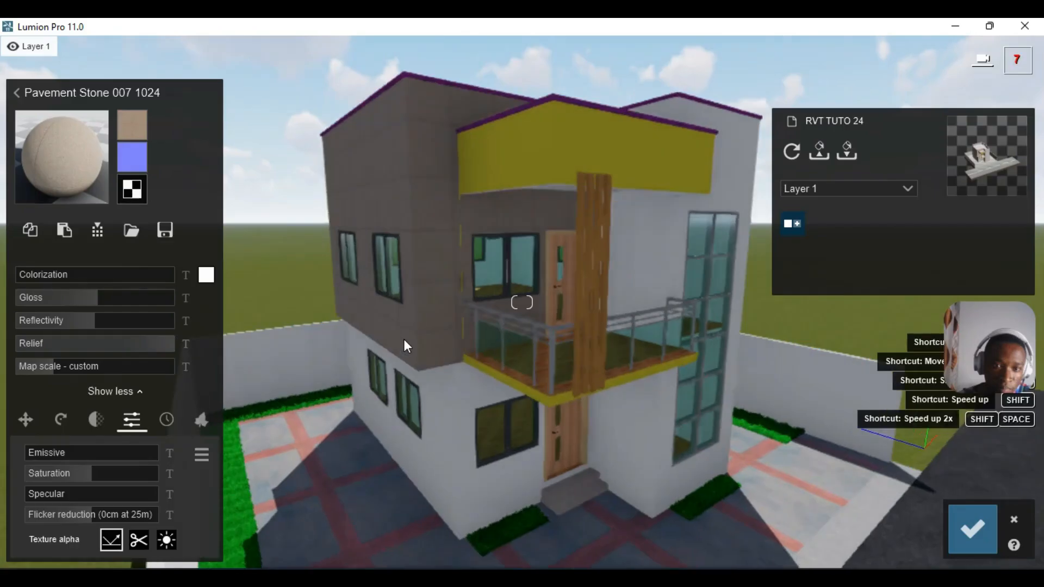
pyautogui.press('w')
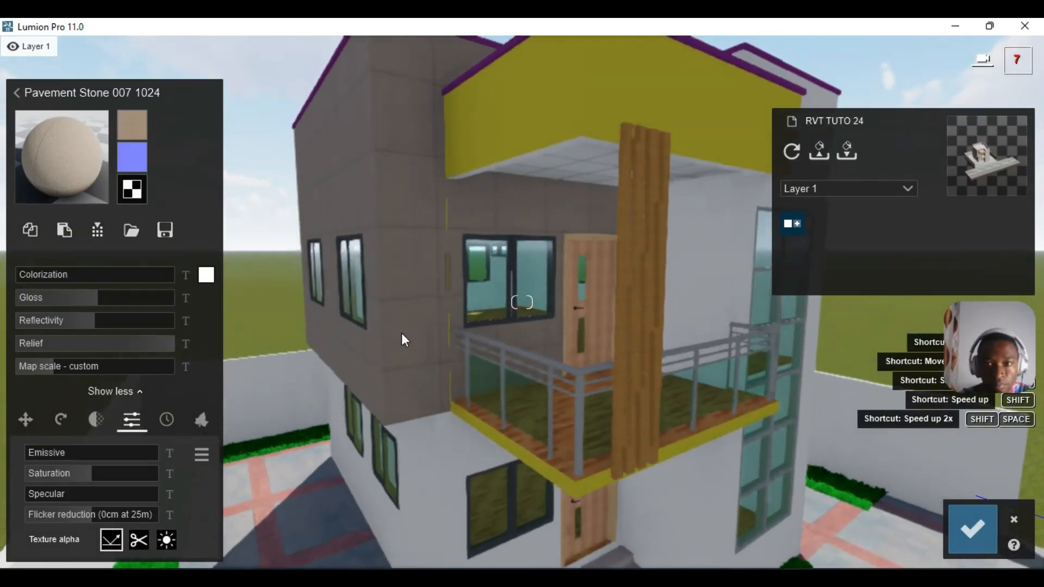
pyautogui.press('s')
pyautogui.moveTo(402, 333); pyautogui.dragTo(575, 329, button='right')
pyautogui.press('d')
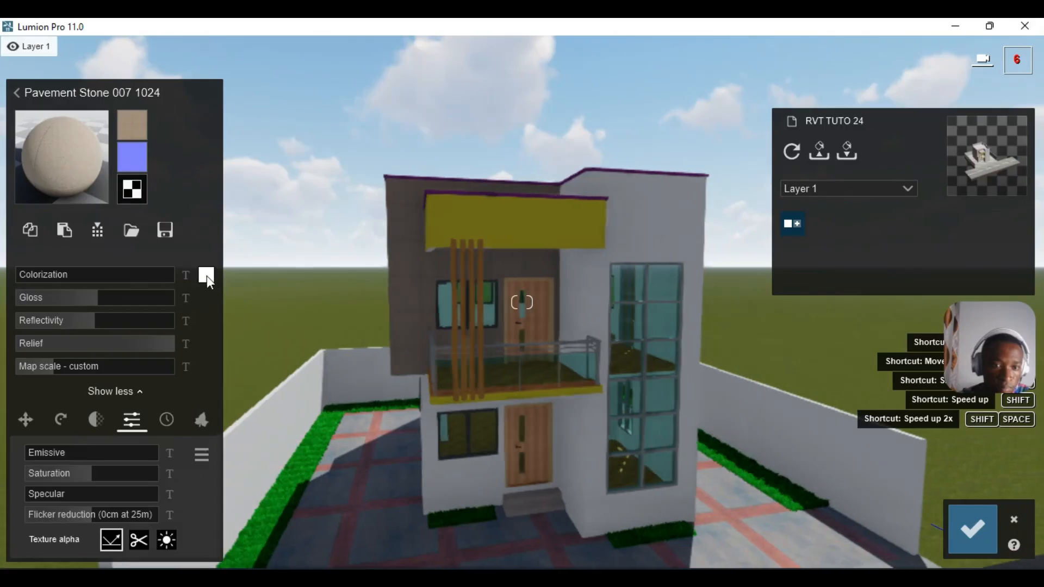
pyautogui.moveTo(67, 274); pyautogui.dragTo(207, 274)
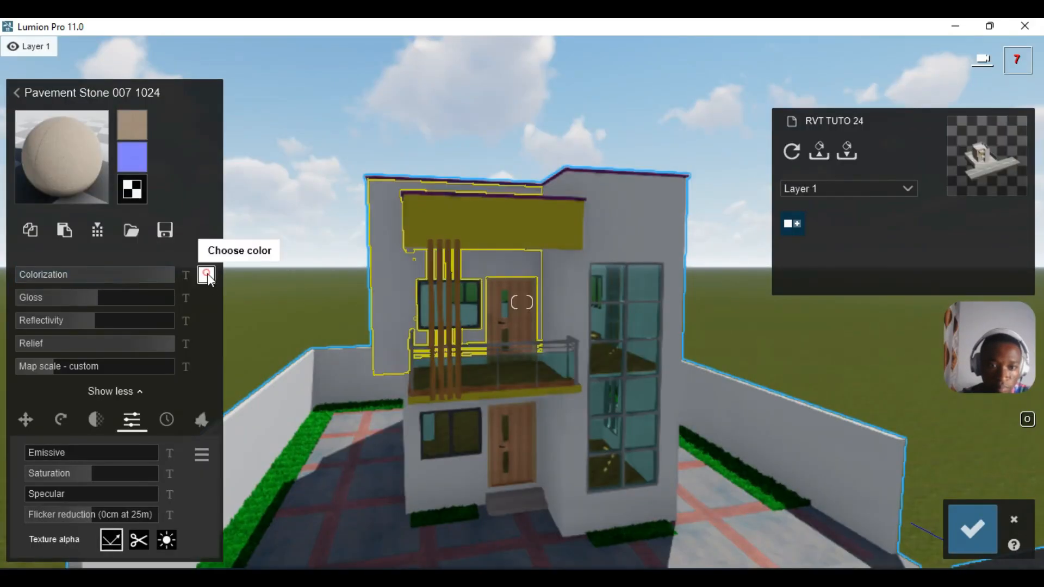
# - Tint the stone wall with RAL 7043 from the RAL Grey range and save the material
pyautogui.click(206, 275)
pyautogui.click(339, 251)
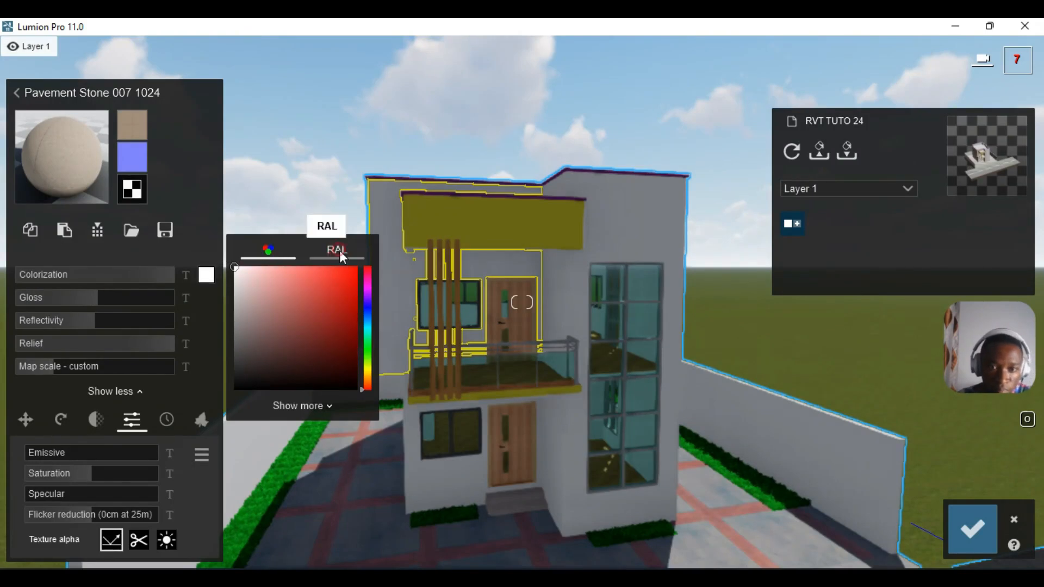
pyautogui.click(343, 274)
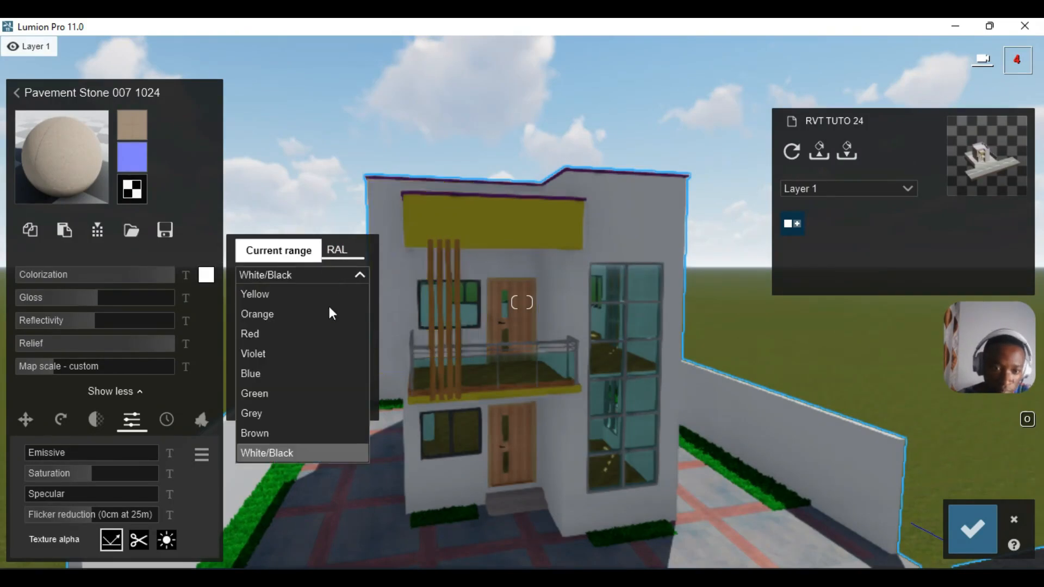
pyautogui.click(276, 413)
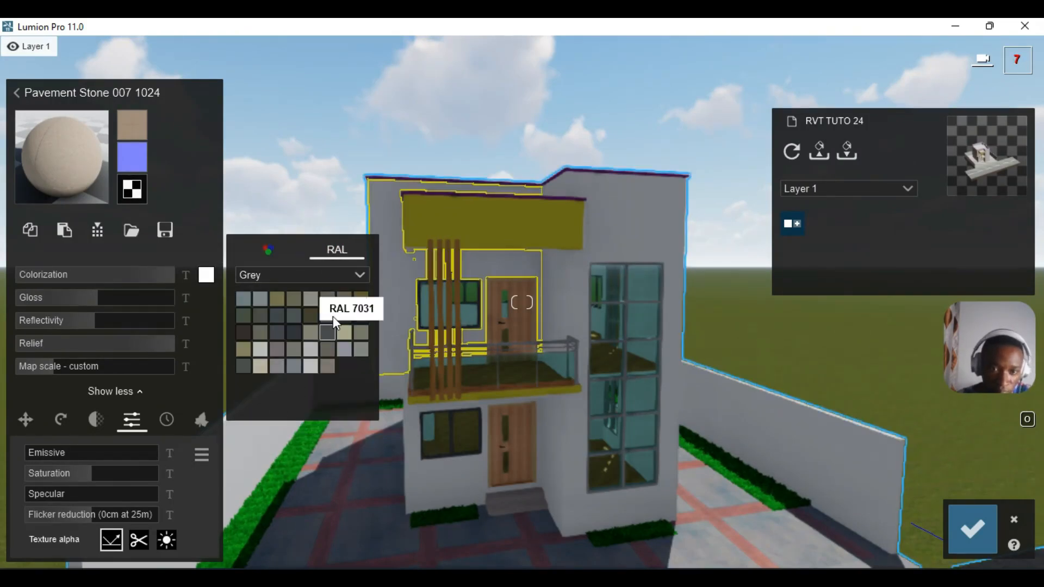
pyautogui.click(330, 316)
pyautogui.click(347, 313)
pyautogui.click(356, 311)
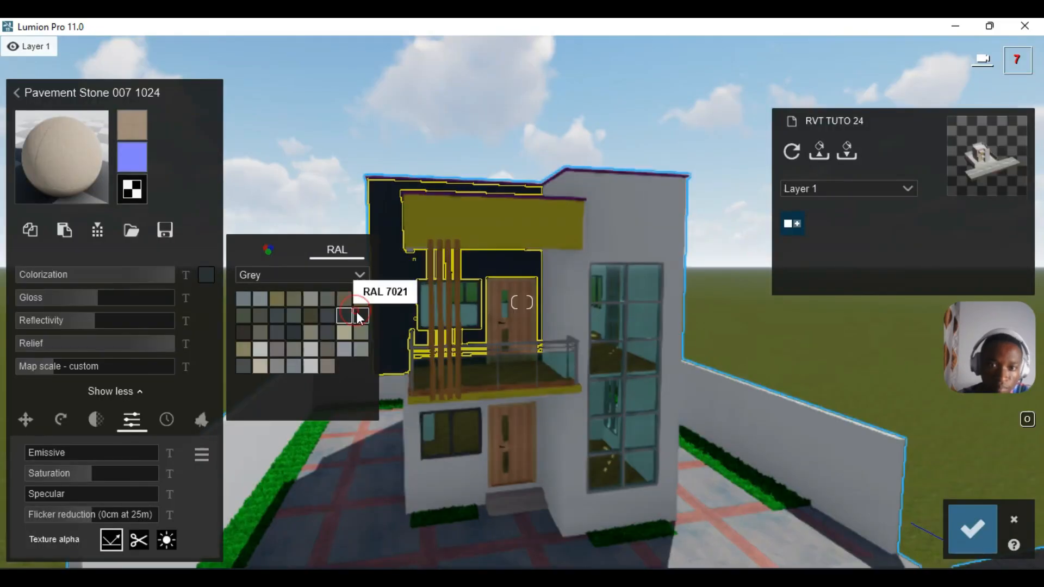
pyautogui.click(289, 331)
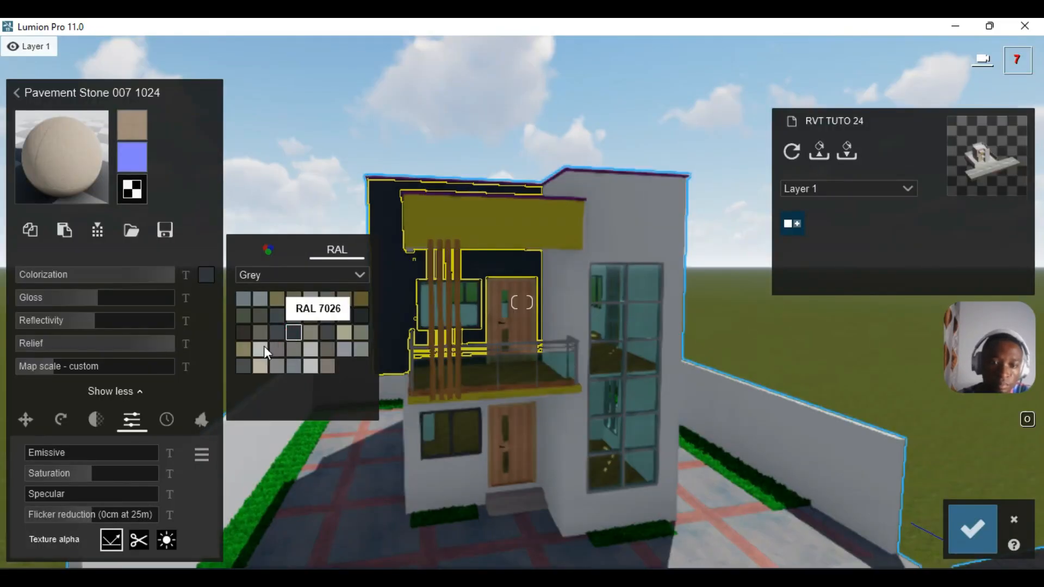
pyautogui.click(244, 368)
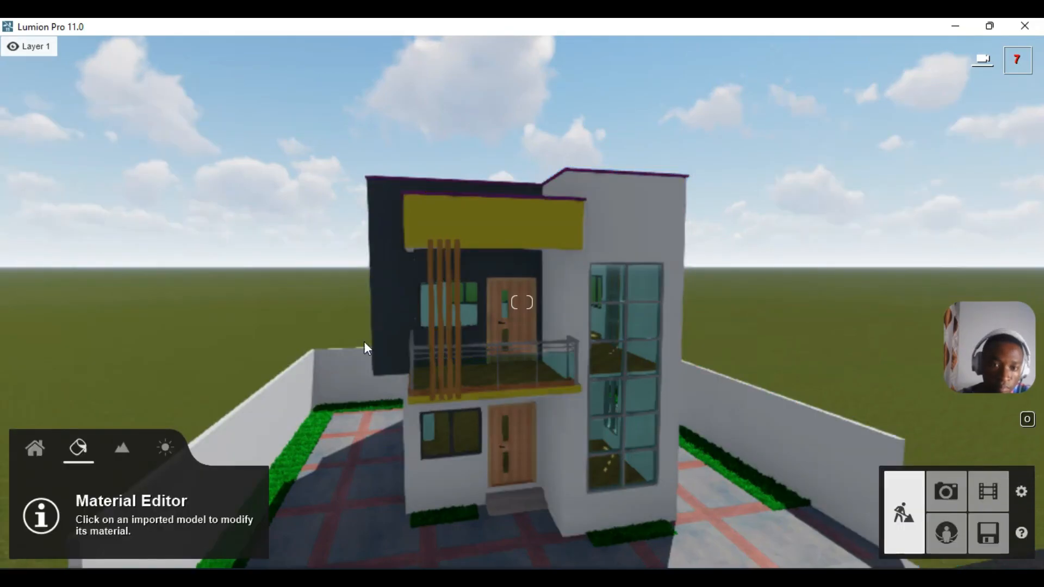
pyautogui.scroll(3, 376, 334)
pyautogui.click(376, 332)
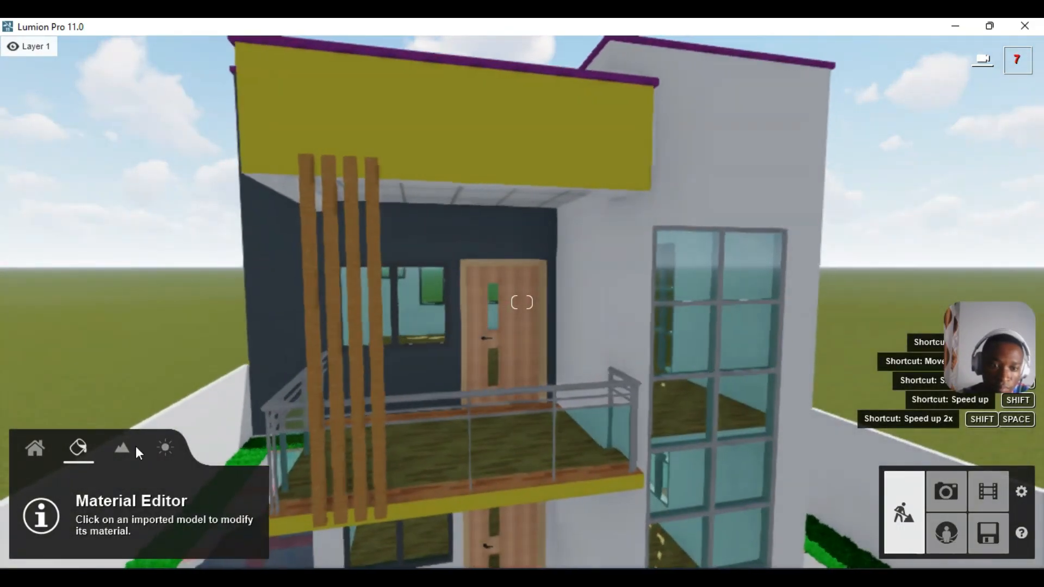
# - Reselect the dark wall and lower its colorization to lighten the grey
pyautogui.click(285, 306)
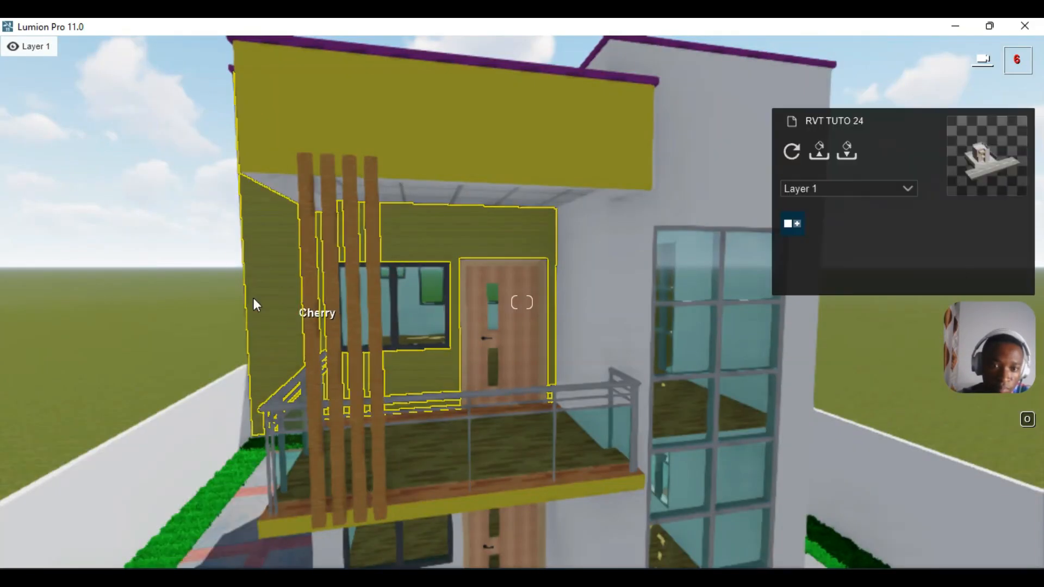
pyautogui.click(131, 273)
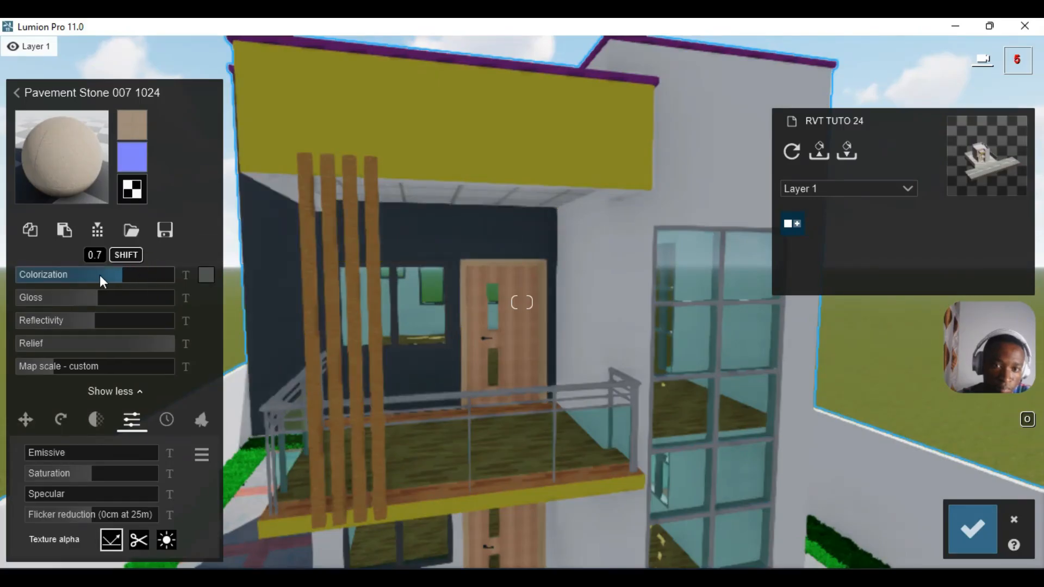
pyautogui.moveTo(96, 276); pyautogui.dragTo(48, 280)
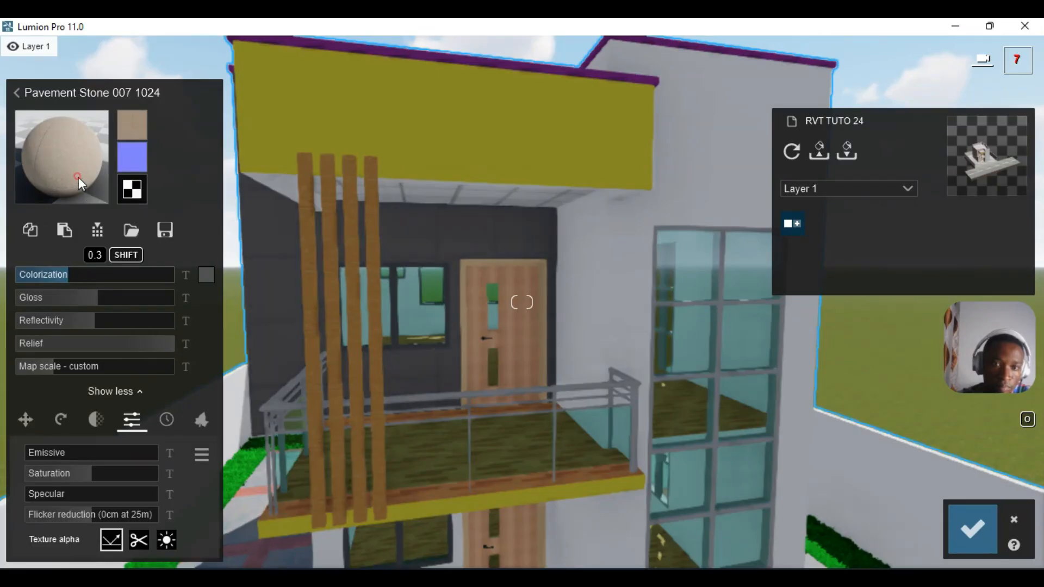
# - Replace the wall material with the orange-red Bricks 005a 1024x512 from Outdoor > Bricks
pyautogui.click(79, 177)
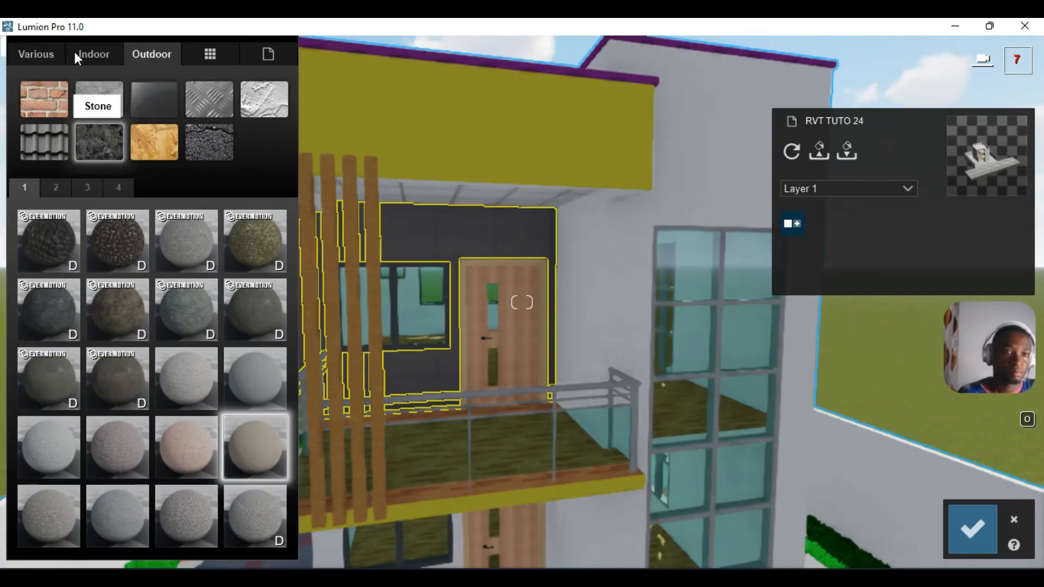
pyautogui.click(48, 98)
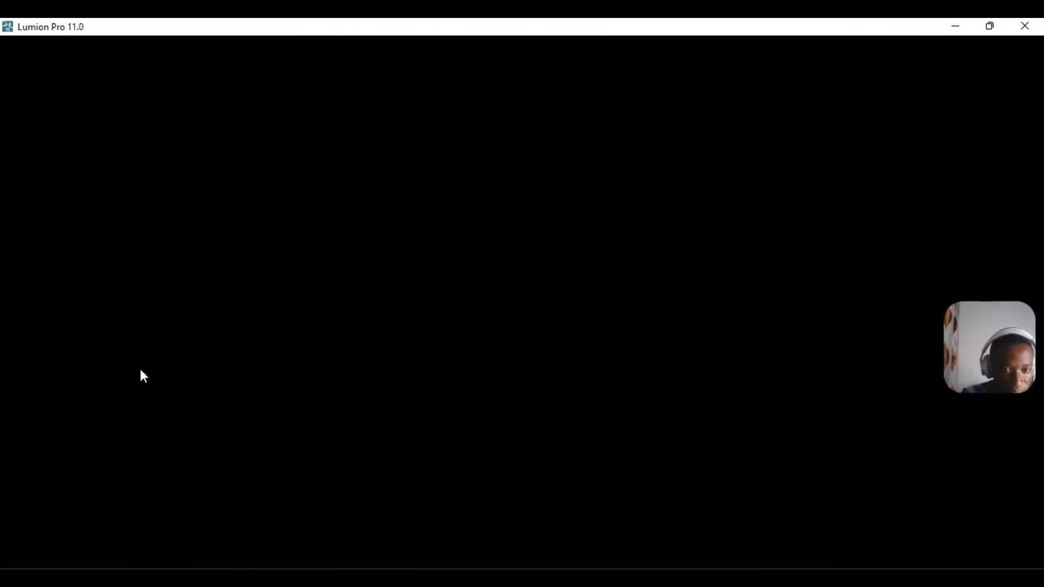
pyautogui.click(185, 515)
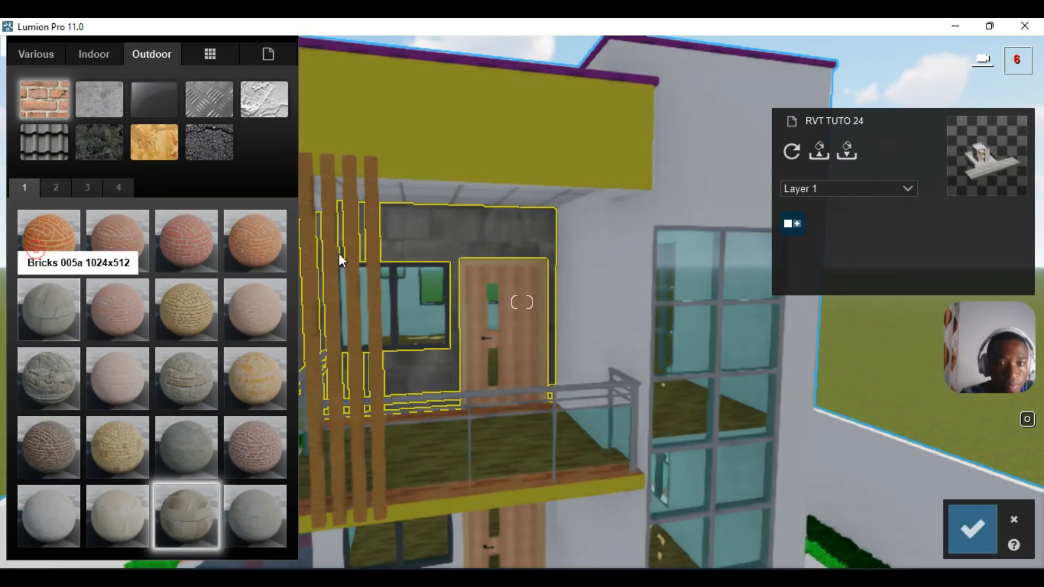
pyautogui.click(49, 240)
pyautogui.press('a')
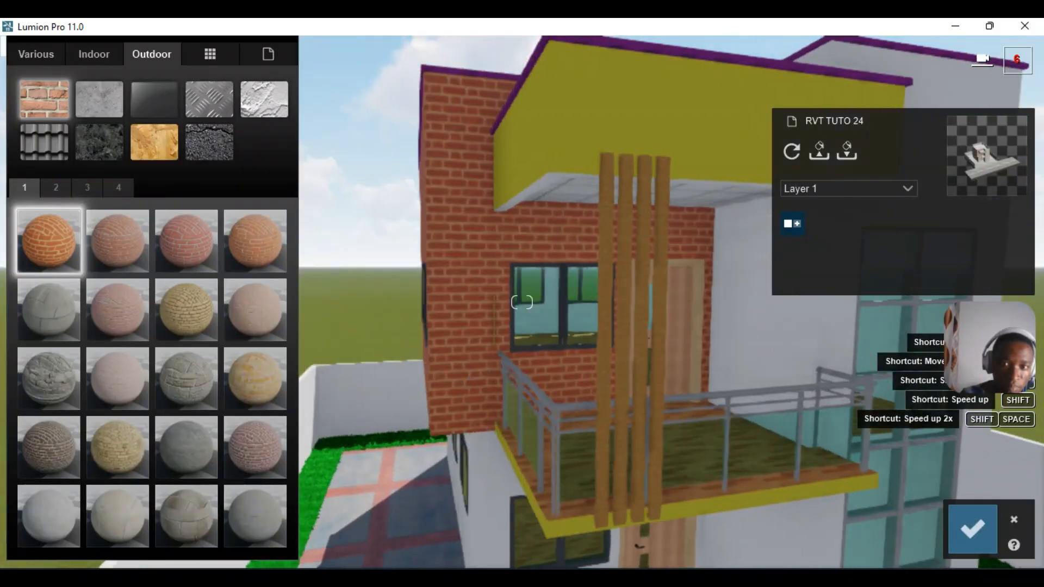
pyautogui.moveTo(522, 303); pyautogui.dragTo(603, 288, button='right')
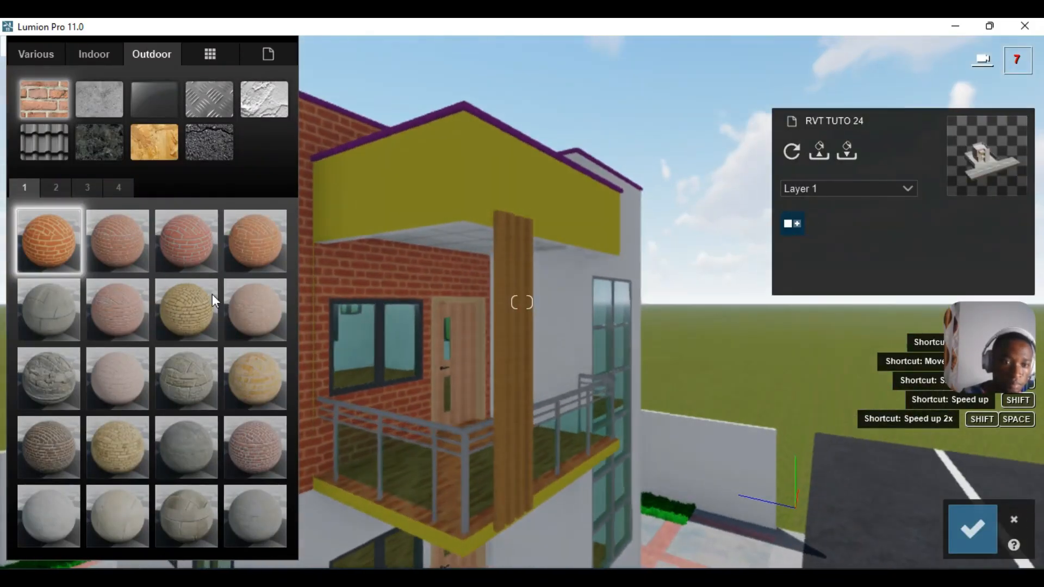
pyautogui.click(50, 187)
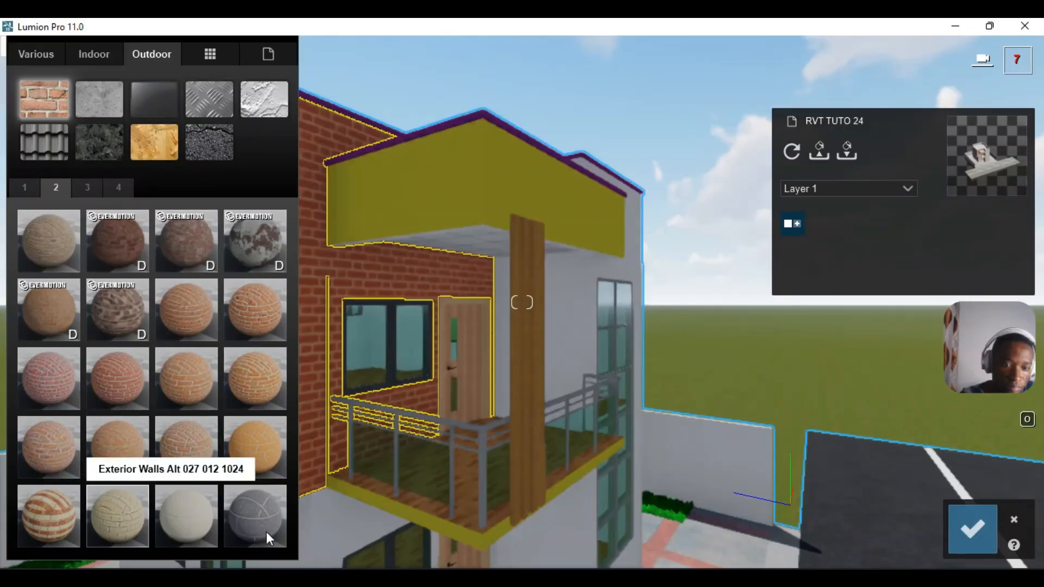
pyautogui.click(262, 527)
pyautogui.moveTo(590, 374); pyautogui.dragTo(522, 374, button='right')
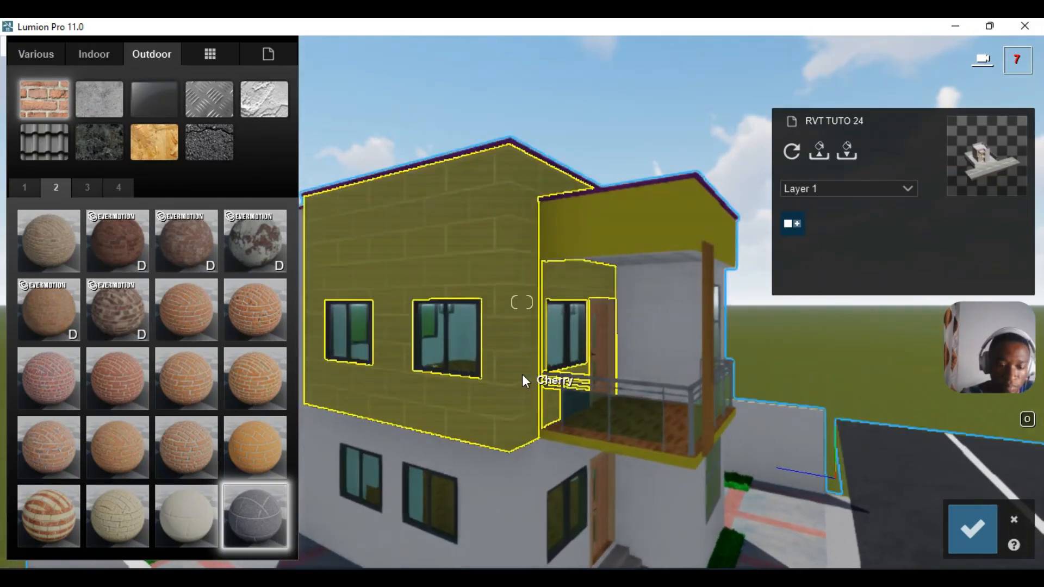
pyautogui.press('d')
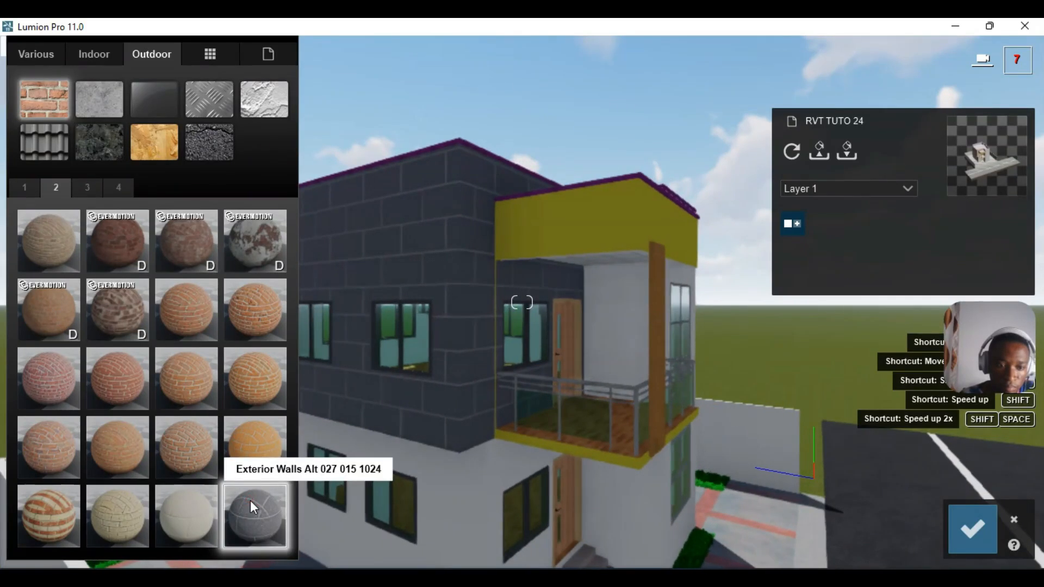
# - Raise the grey block material's relief to about 1.7
pyautogui.click(249, 500)
pyautogui.moveTo(62, 272)
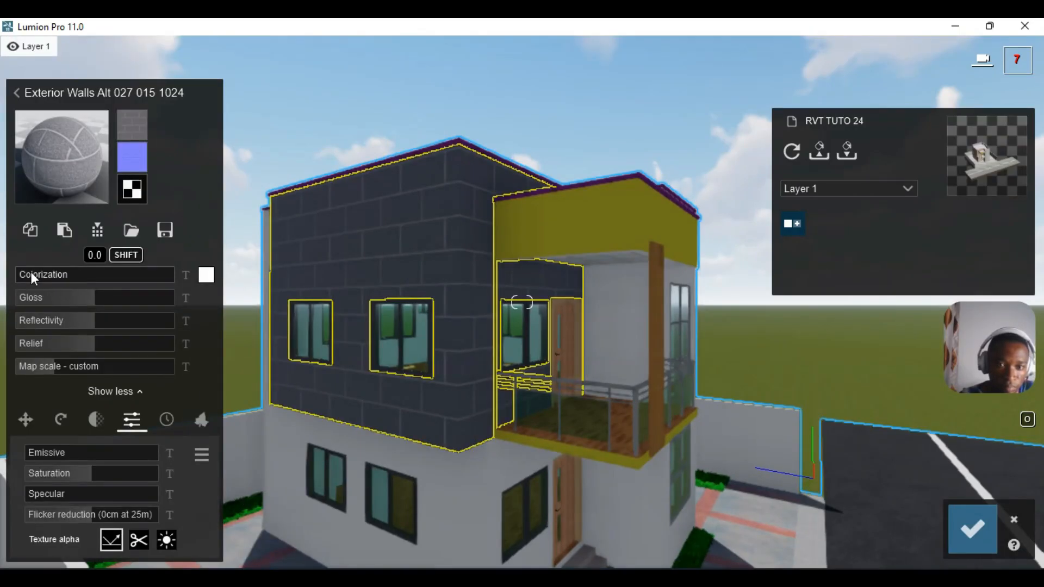
pyautogui.moveTo(114, 341); pyautogui.dragTo(161, 347)
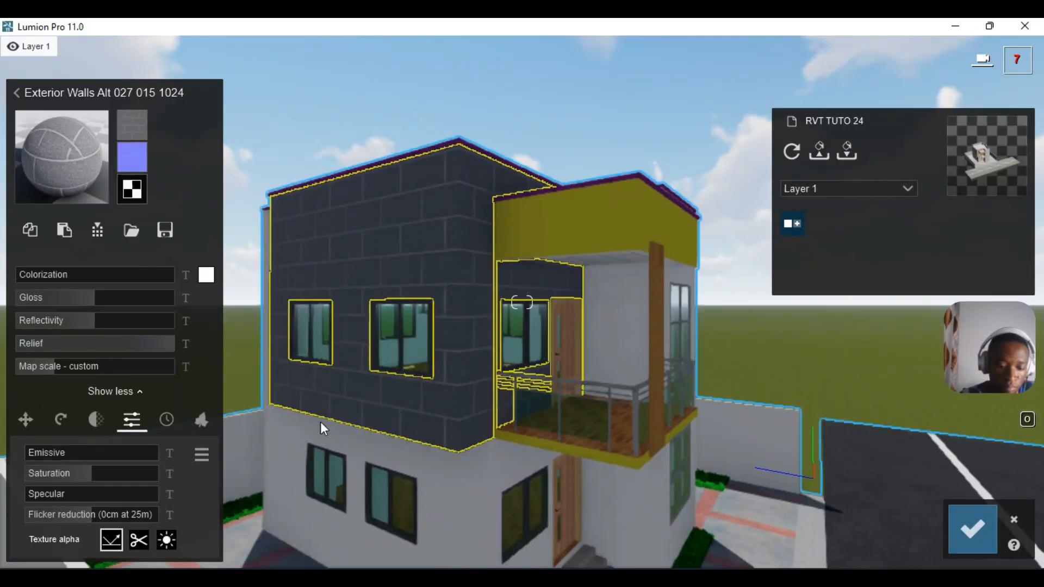
pyautogui.press('d')
pyautogui.press('d')
pyautogui.moveTo(735, 367)
pyautogui.mouseDown(button='right')
pyautogui.moveTo(714, 364)
pyautogui.moveTo(748, 384)
pyautogui.moveTo(788, 376)
pyautogui.moveTo(737, 375)
pyautogui.mouseUp(button='right')
pyautogui.press('d')
pyautogui.press('d')
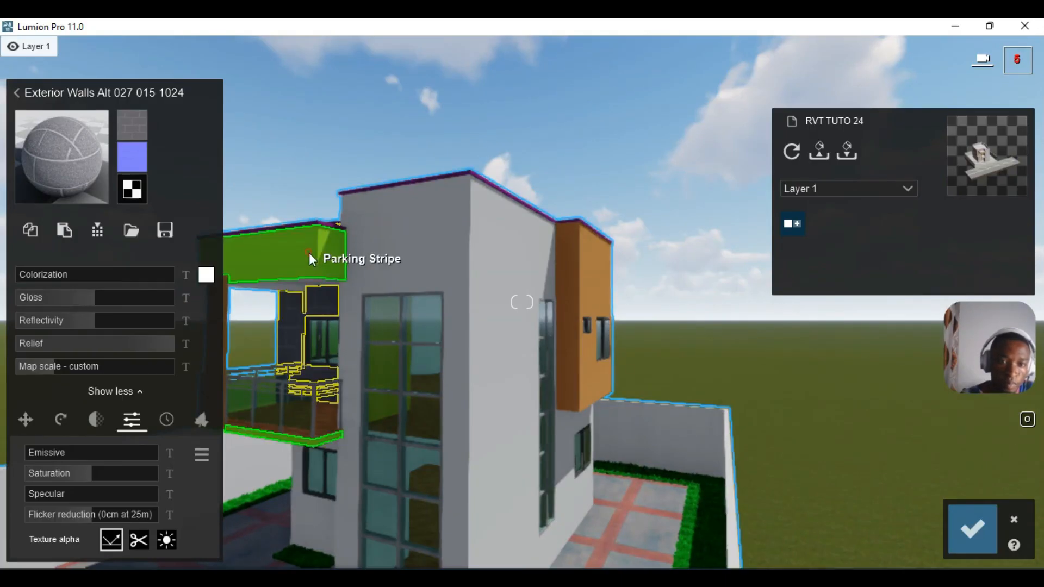
# - Apply Polii Stucco 06 3k from Indoor > Plaster page 2 to the canopy
pyautogui.click(309, 253)
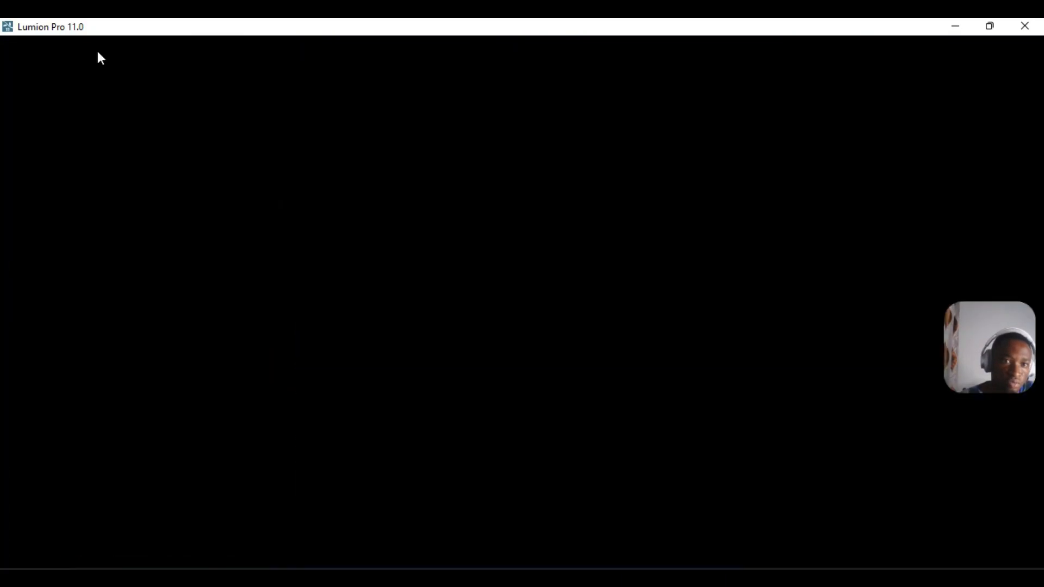
pyautogui.click(98, 53)
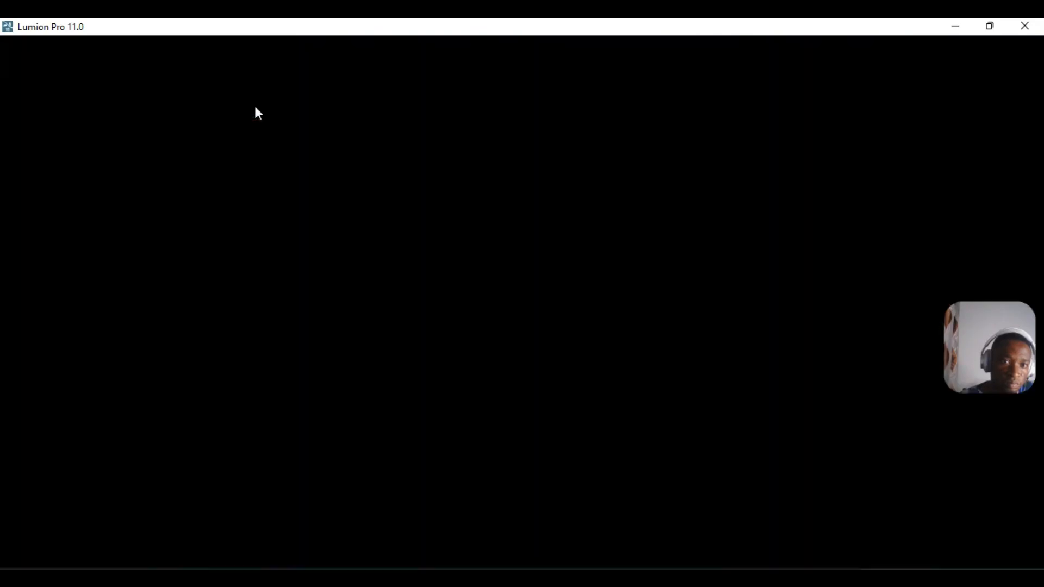
pyautogui.click(255, 108)
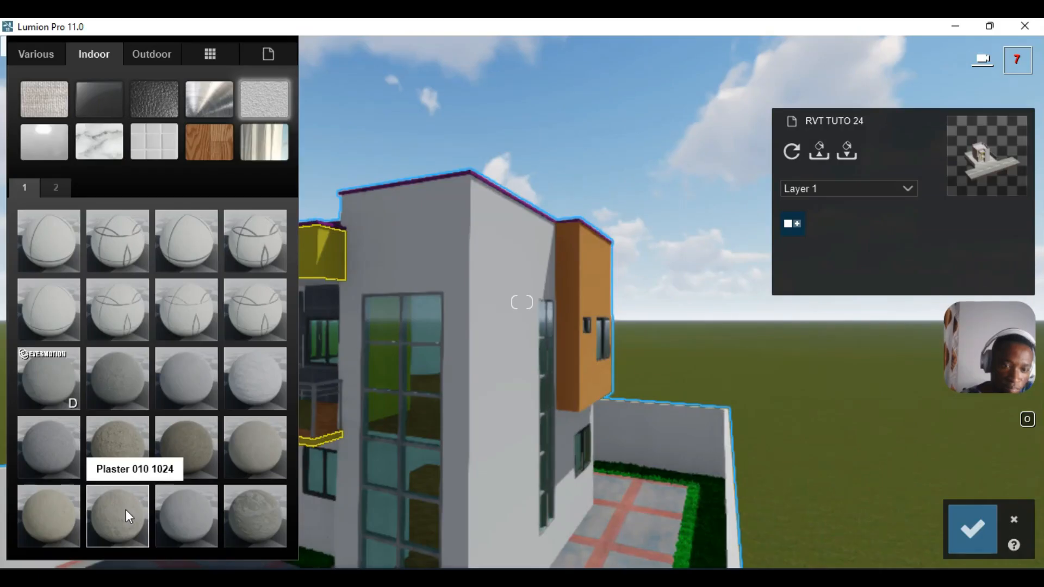
pyautogui.click(62, 183)
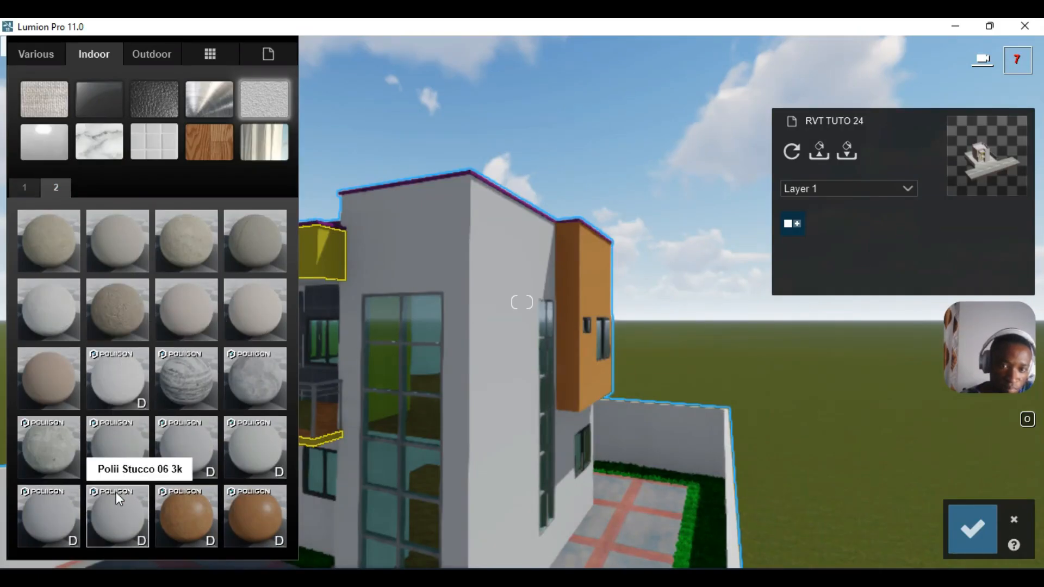
pyautogui.click(125, 497)
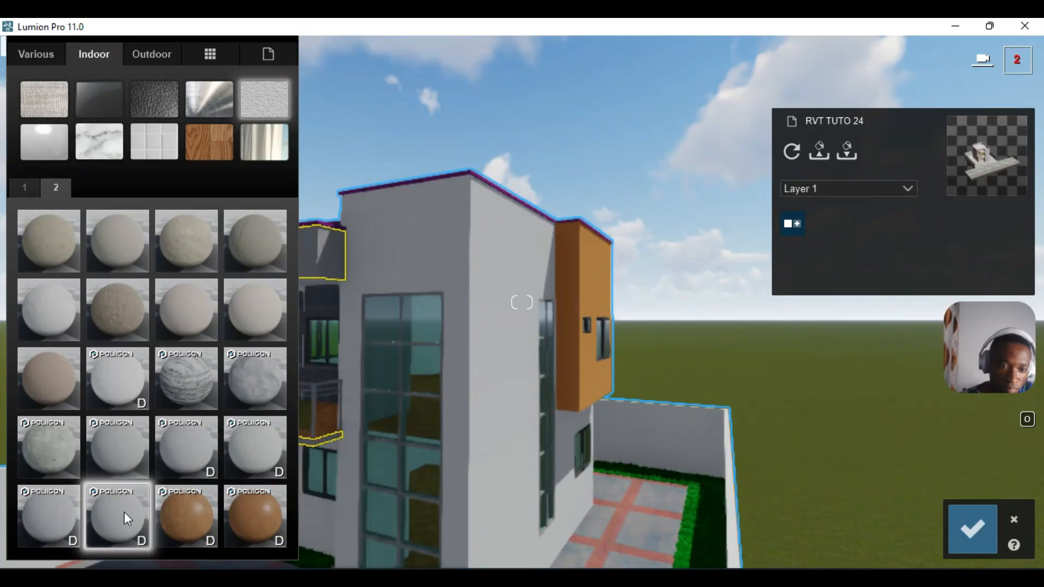
# - Enlarge the stucco's map scale, raise its relief to about 1.5, and save
pyautogui.click(124, 513)
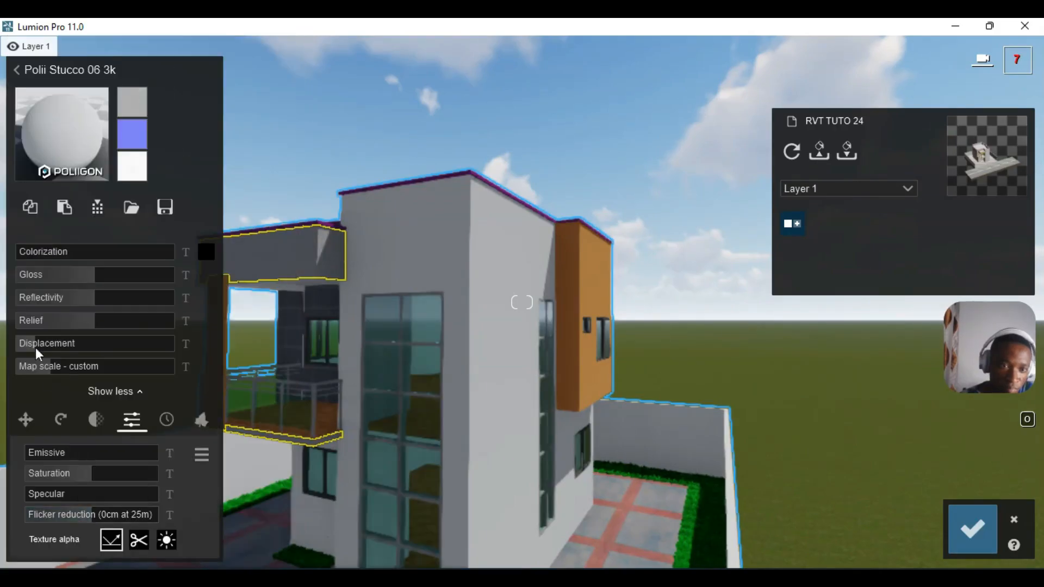
pyautogui.moveTo(60, 367); pyautogui.dragTo(64, 365)
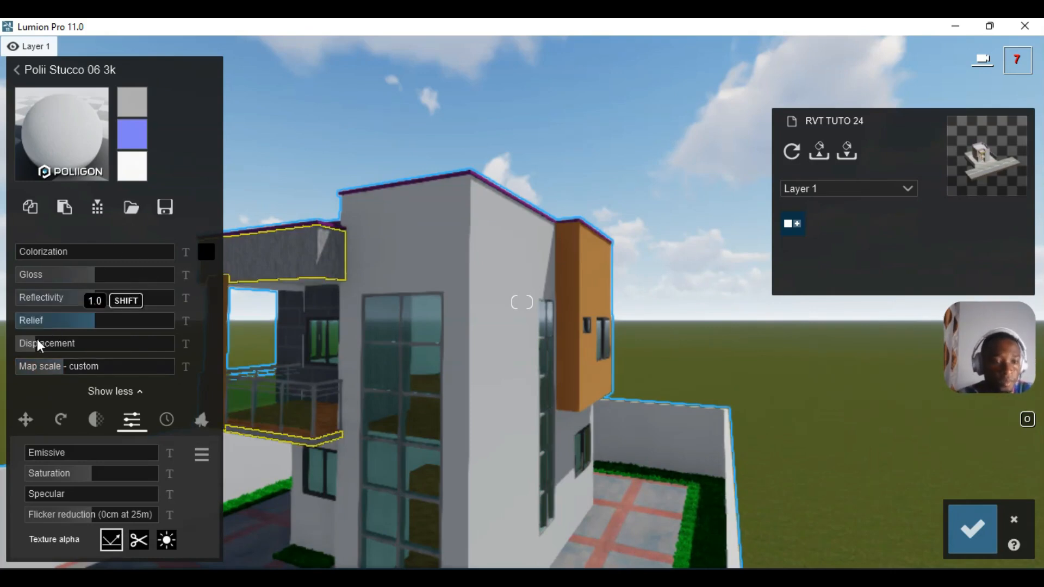
pyautogui.moveTo(116, 327); pyautogui.dragTo(150, 324)
pyautogui.click(972, 528)
# - Tint the canopy stucco with a light RAL Grey colour at 0.2 colorization and save
pyautogui.press('a')
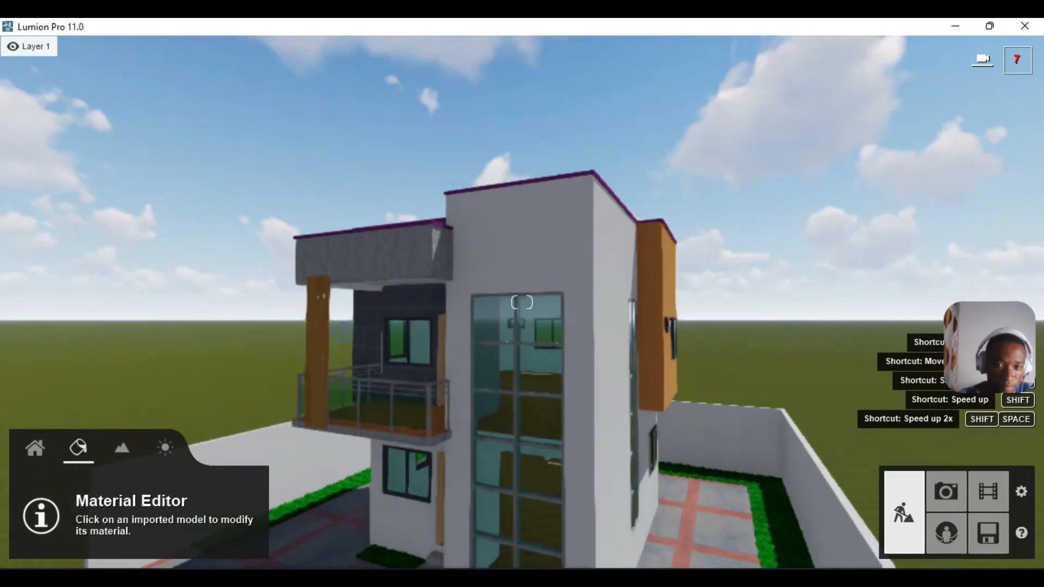
pyautogui.press('a')
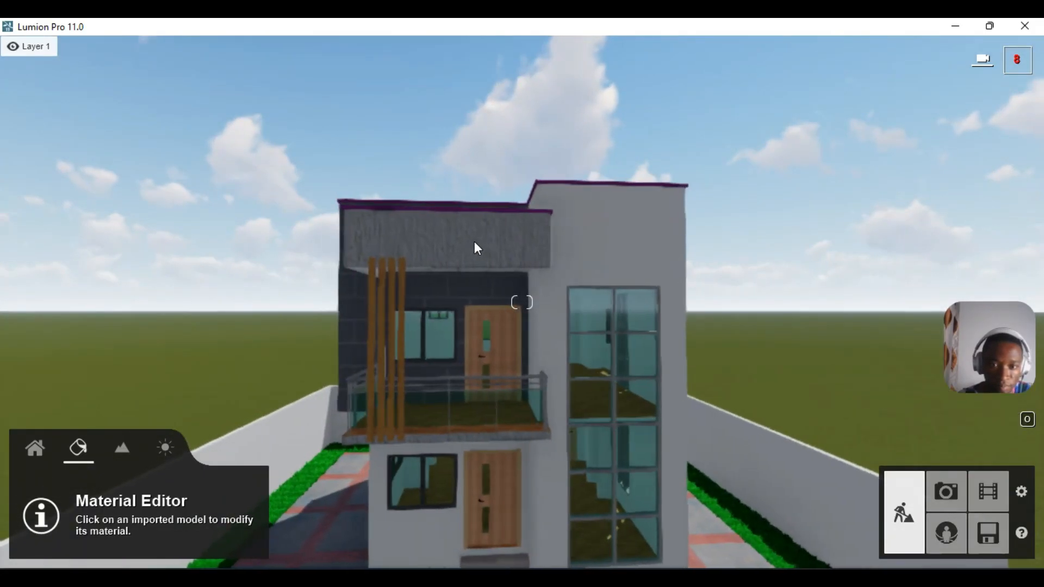
pyautogui.click(444, 249)
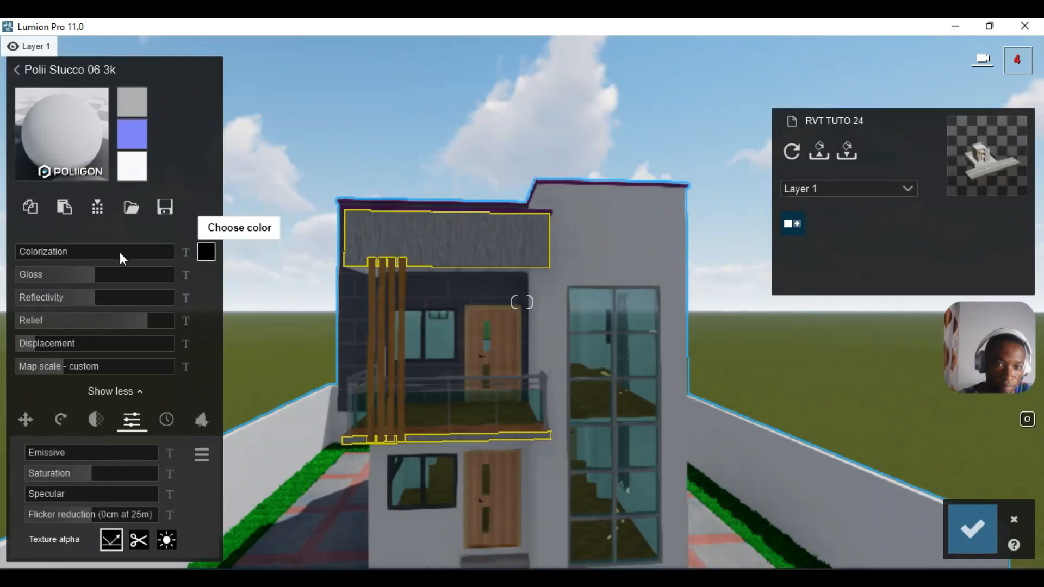
pyautogui.click(207, 251)
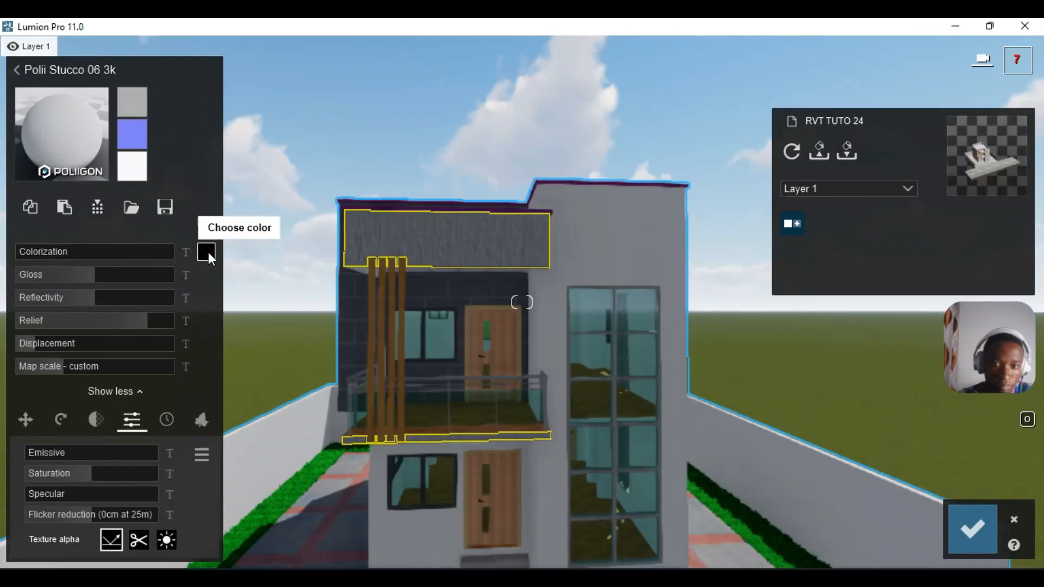
pyautogui.click(319, 250)
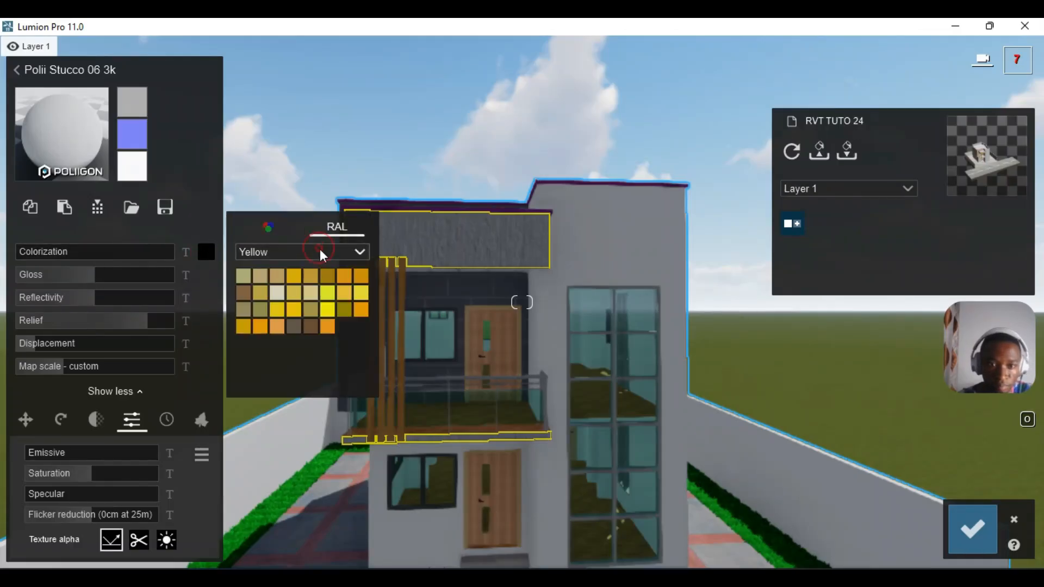
pyautogui.click(289, 390)
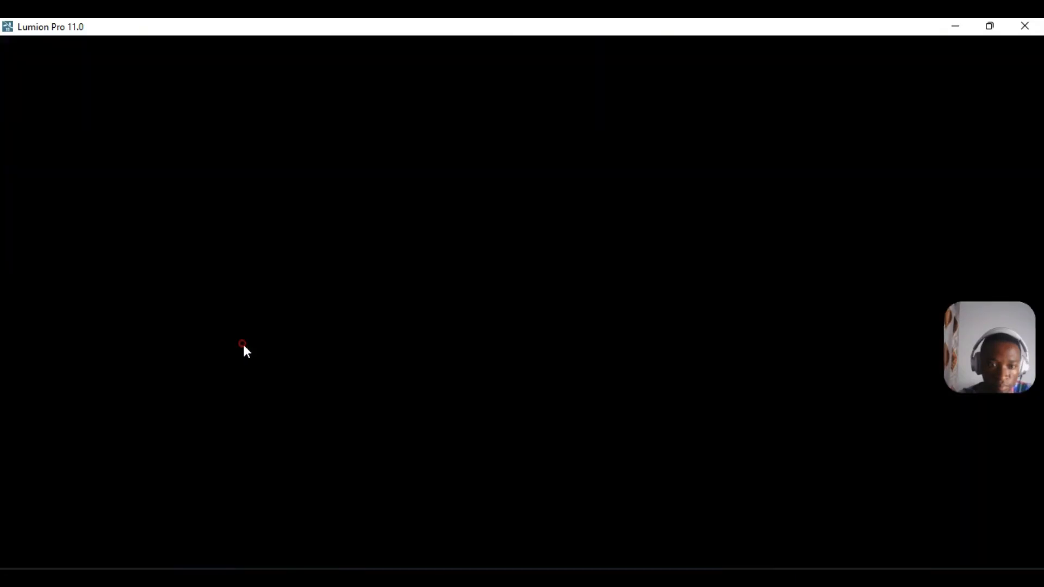
pyautogui.click(244, 343)
pyautogui.moveTo(35, 260); pyautogui.dragTo(48, 257)
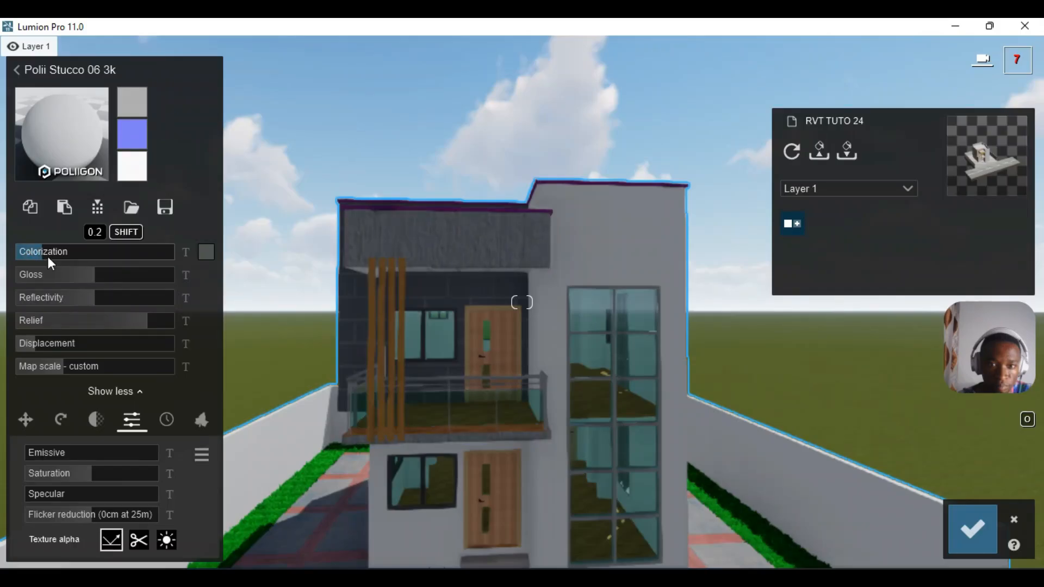
pyautogui.click(968, 531)
pyautogui.press('d')
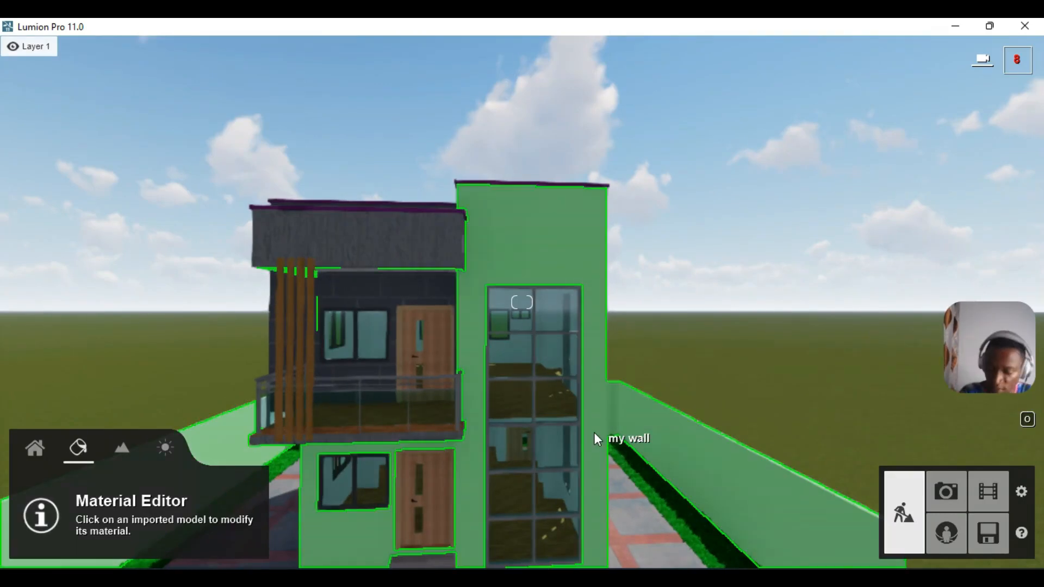
# - Switch to Photo mode and move the preview camera to a three-quarter view of the house
pyautogui.click(944, 490)
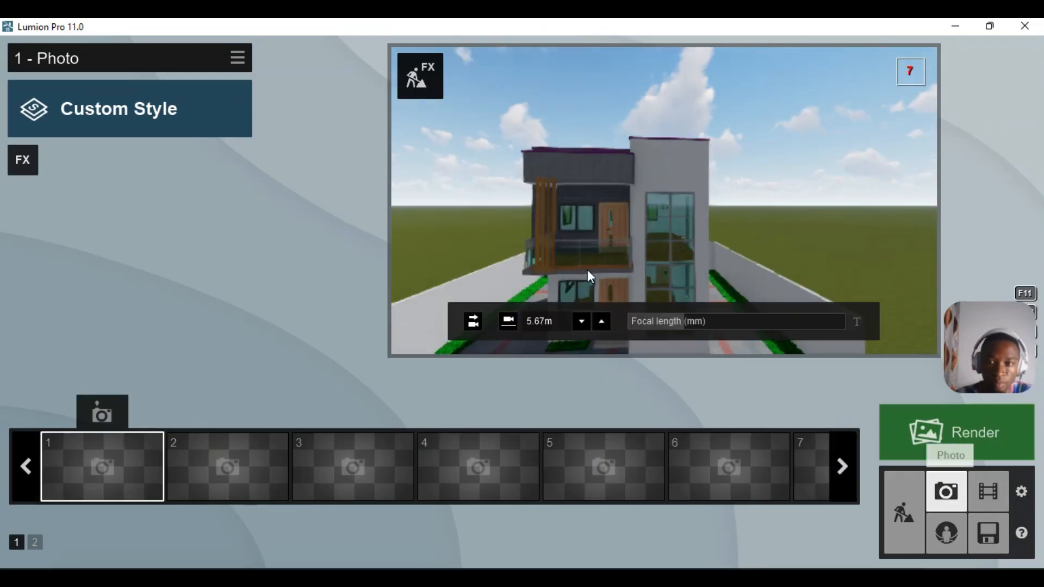
pyautogui.scroll(-6, 589, 274)
pyautogui.press('d')
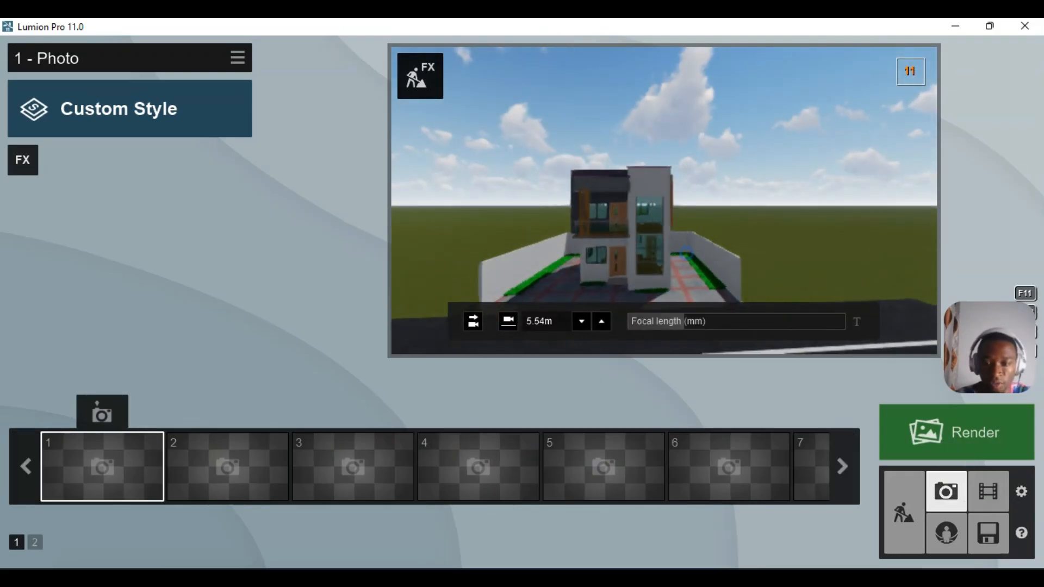
pyautogui.press('d')
pyautogui.moveTo(734, 239); pyautogui.dragTo(697, 250, button='right')
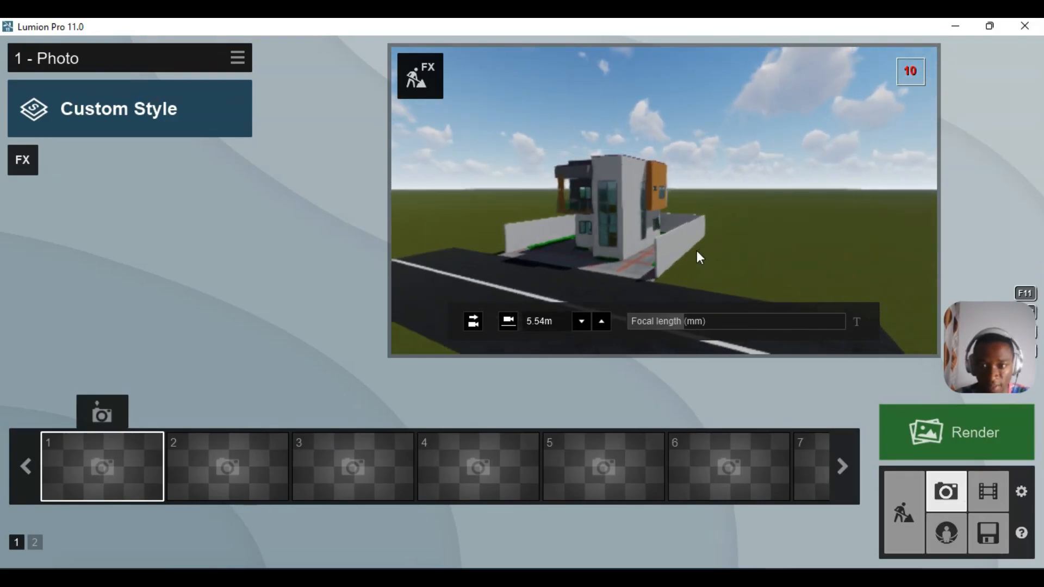
pyautogui.press('e')
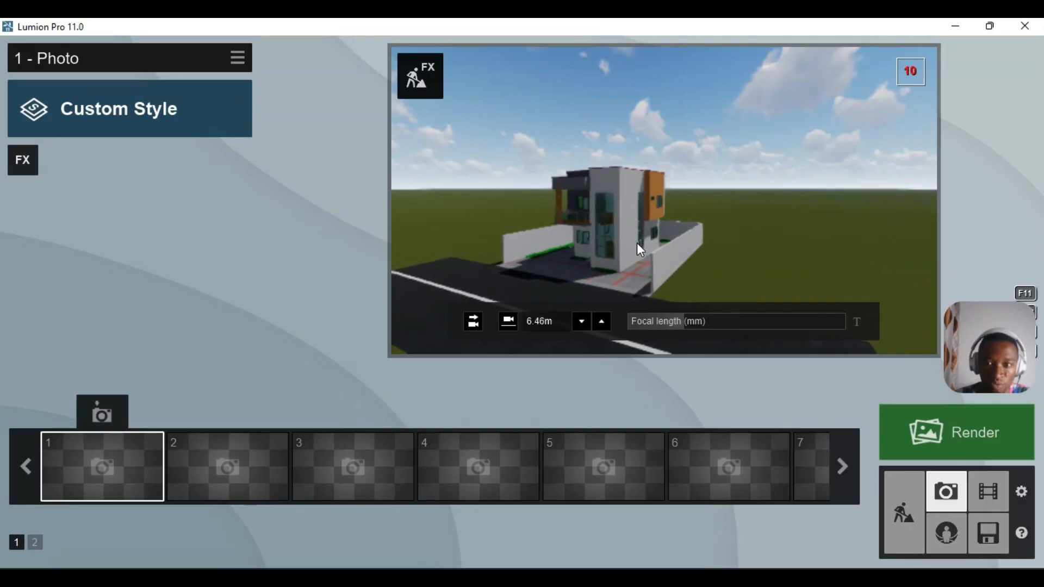
pyautogui.press('q')
pyautogui.press('q')
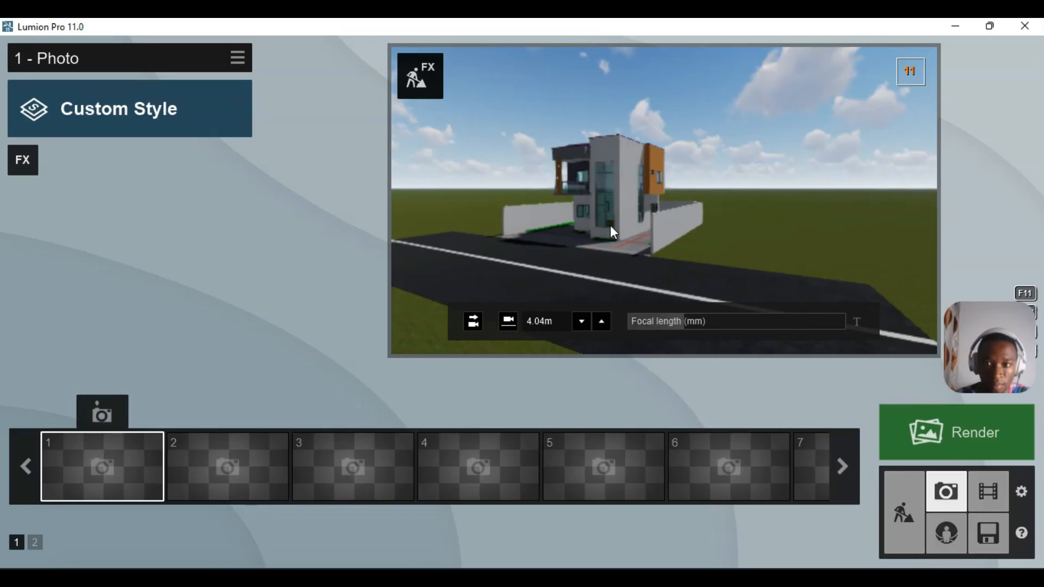
pyautogui.press('a')
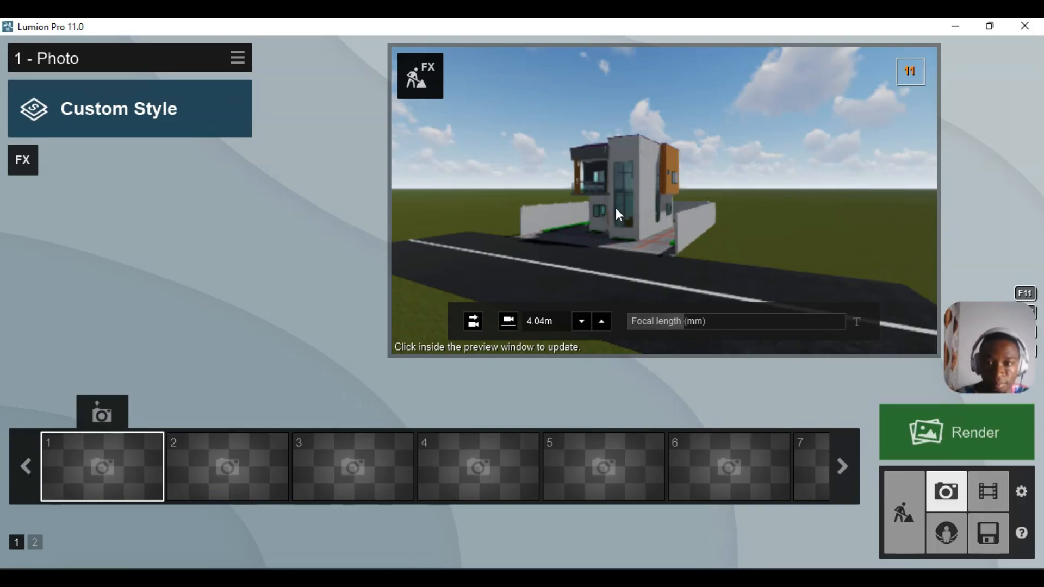
pyautogui.scroll(2, 616, 202)
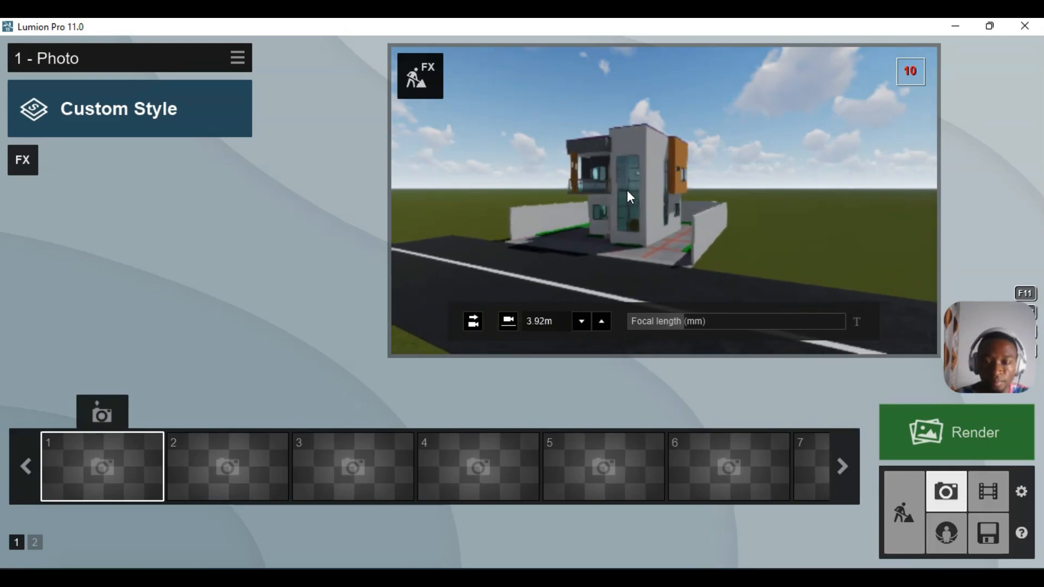
pyautogui.scroll(1, 627, 191)
pyautogui.scroll(1, 627, 190)
pyautogui.moveTo(627, 190); pyautogui.dragTo(613, 180, button='right')
pyautogui.moveTo(698, 189); pyautogui.dragTo(700, 189, button='right')
pyautogui.press('d')
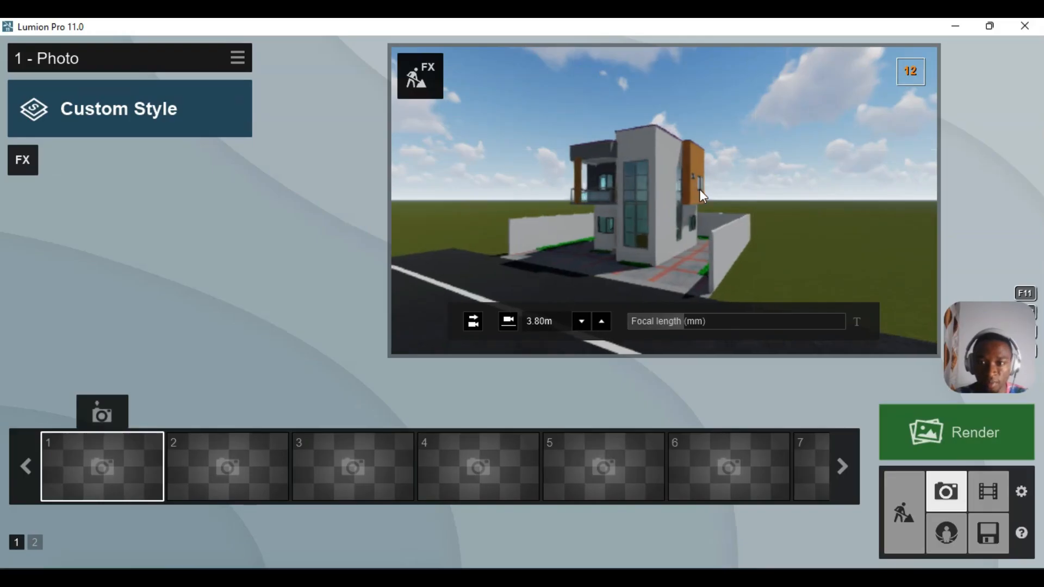
# - Frame the house at 61.7 mm focal length and store the view as photo 1
pyautogui.moveTo(710, 326)
pyautogui.mouseDown()
pyautogui.moveTo(727, 325)
pyautogui.moveTo(716, 325)
pyautogui.mouseUp()
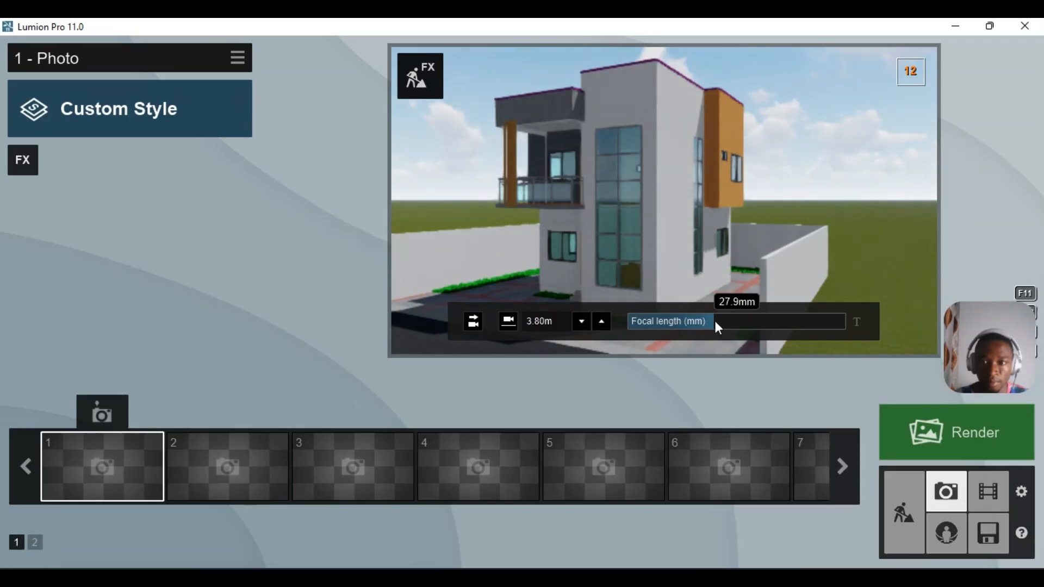
pyautogui.press('a')
pyautogui.moveTo(680, 174)
pyautogui.mouseDown(button='right')
pyautogui.moveTo(664, 179)
pyautogui.moveTo(704, 181)
pyautogui.moveTo(693, 180)
pyautogui.mouseUp(button='right')
pyautogui.scroll(-3, 665, 184)
pyautogui.scroll(-4, 665, 183)
pyautogui.moveTo(729, 322); pyautogui.dragTo(752, 326)
pyautogui.moveTo(701, 218); pyautogui.dragTo(710, 256, button='right')
pyautogui.moveTo(767, 321); pyautogui.dragTo(746, 311)
pyautogui.moveTo(746, 313); pyautogui.dragTo(764, 228, button='right')
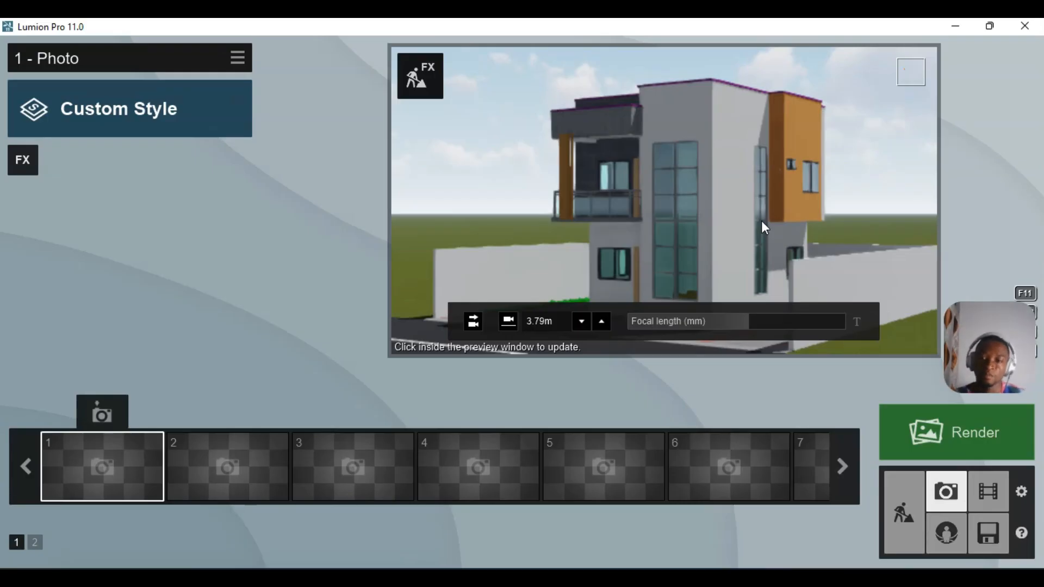
pyautogui.moveTo(784, 321)
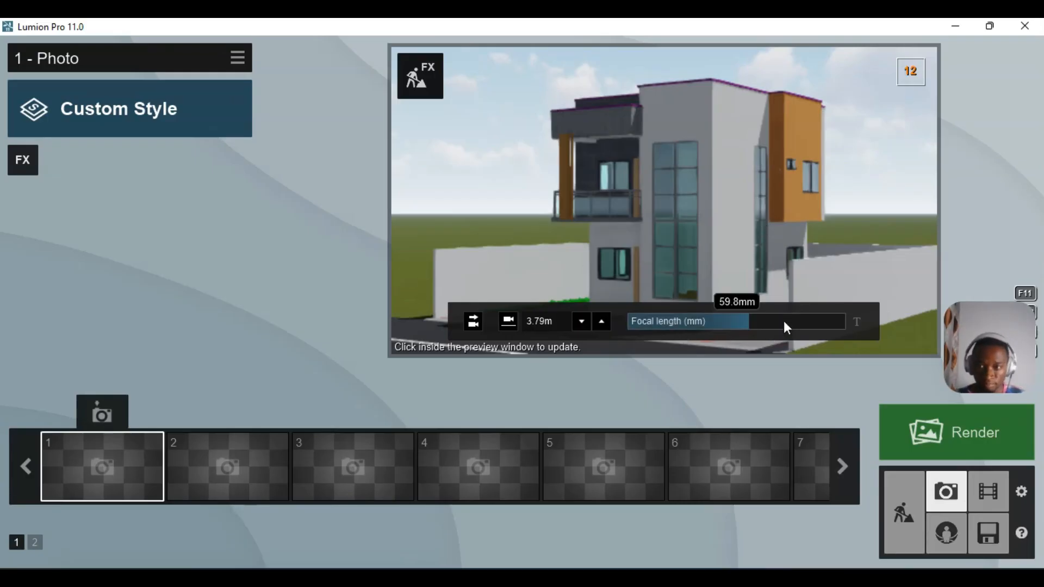
pyautogui.click(753, 325)
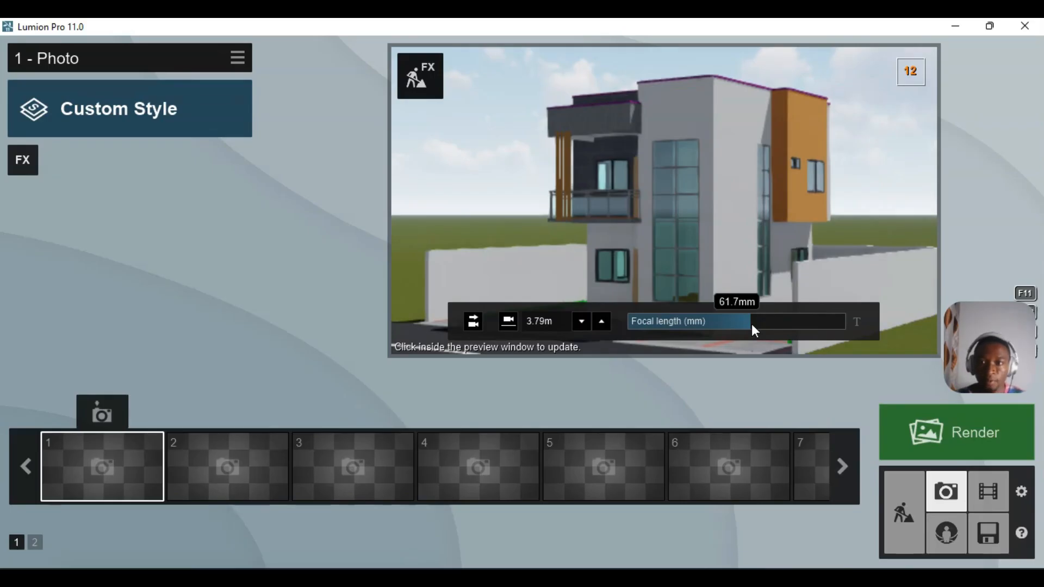
pyautogui.click(96, 415)
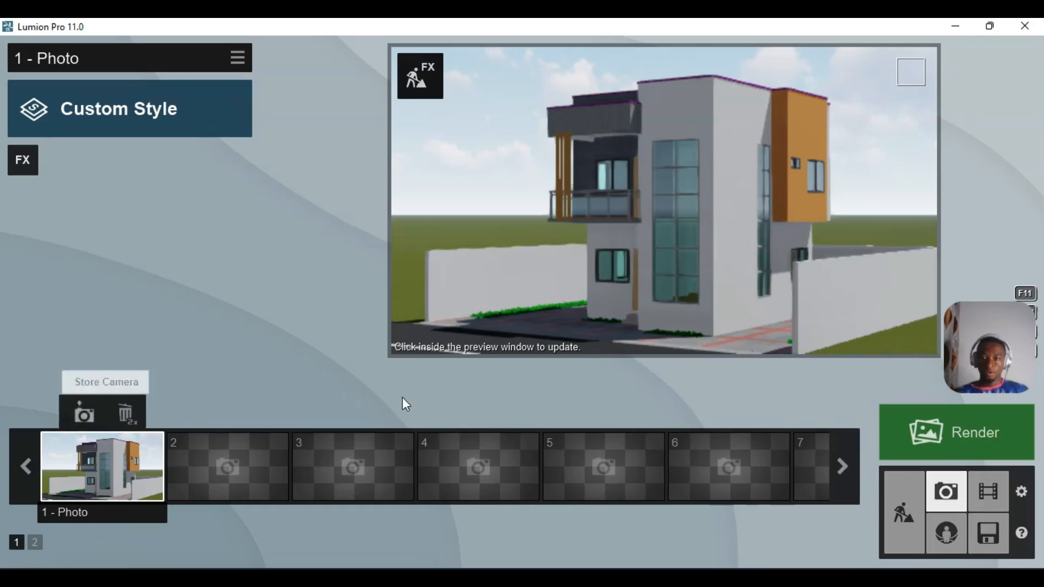
# - Select photo slot 2 and move the camera to a frontal, eye-level view of the house
pyautogui.moveTo(608, 264)
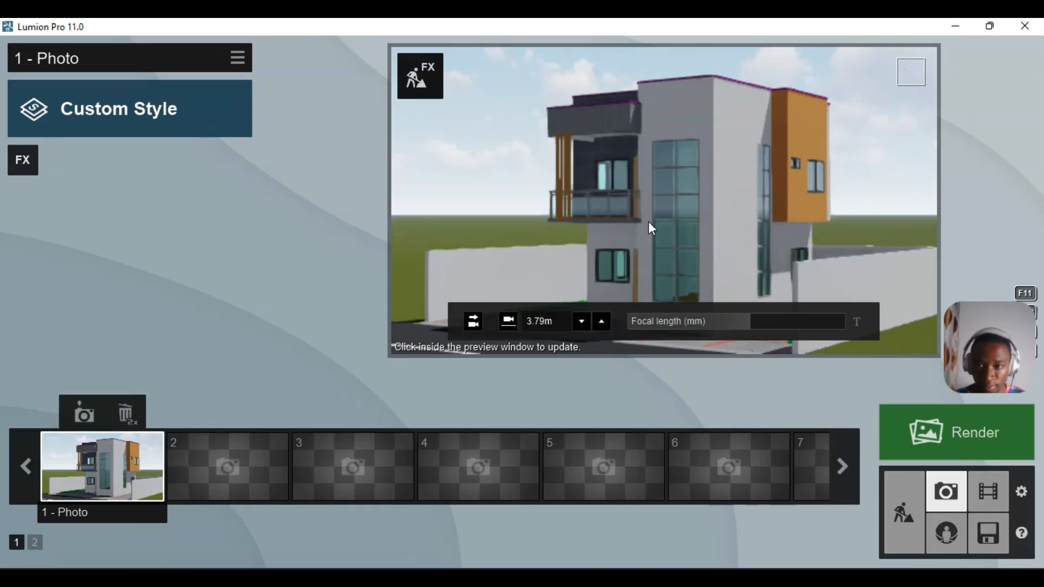
pyautogui.click(197, 462)
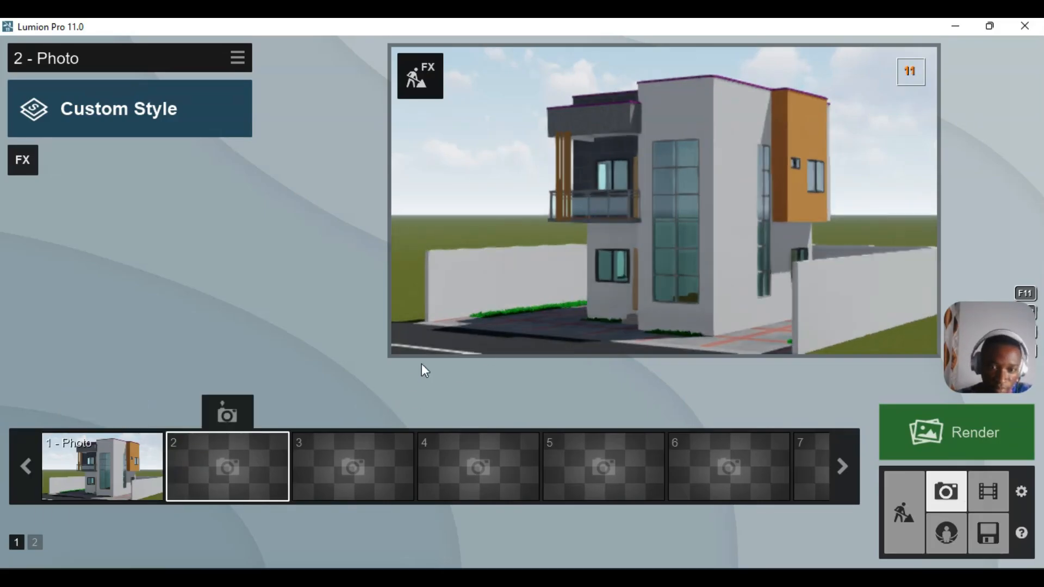
pyautogui.moveTo(508, 302)
pyautogui.press('a')
pyautogui.moveTo(527, 269); pyautogui.dragTo(554, 262, button='right')
pyautogui.press('a')
pyautogui.press('a')
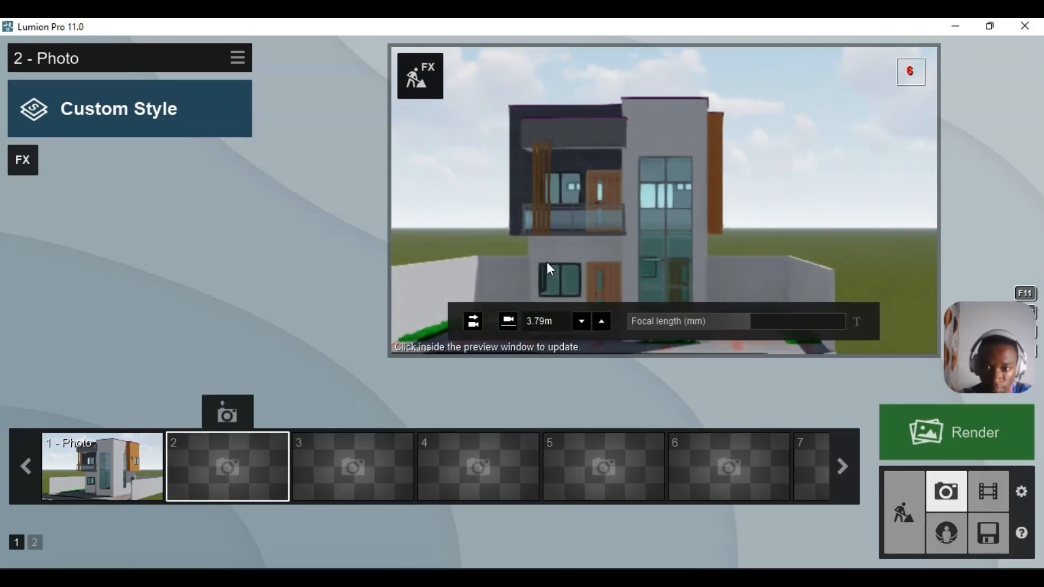
pyautogui.press('a')
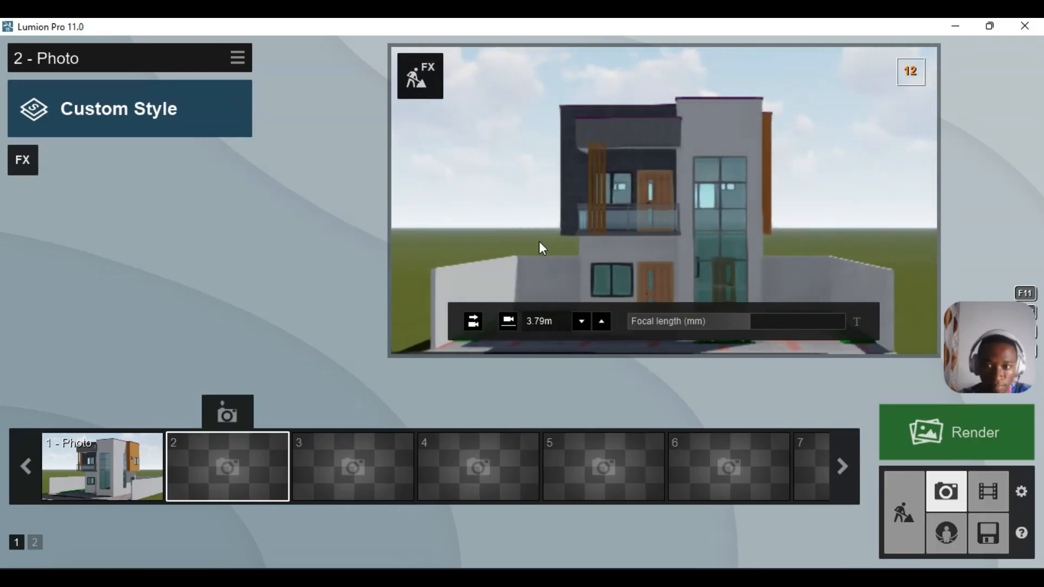
pyautogui.press('q')
pyautogui.press('e')
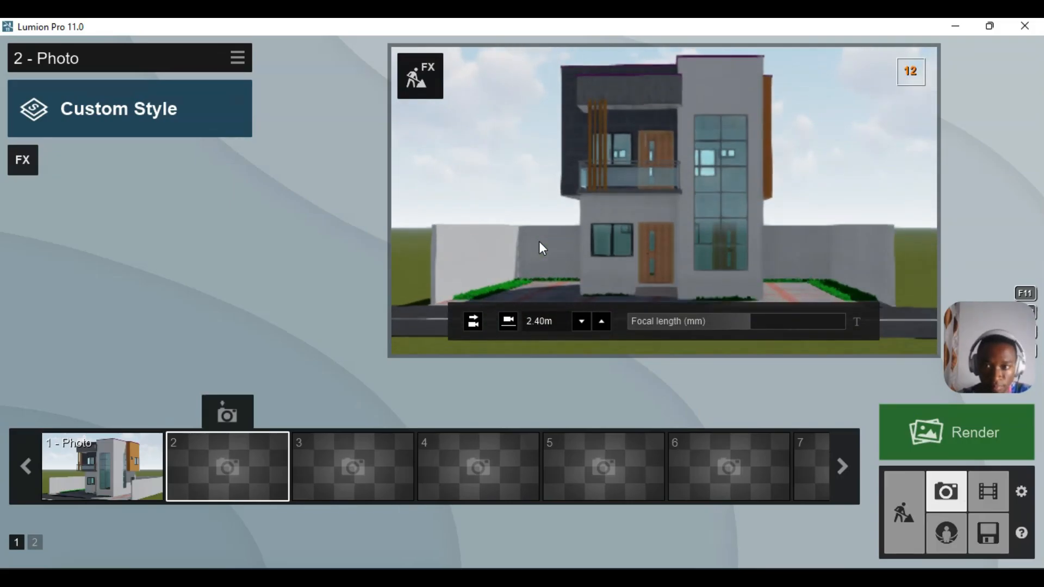
pyautogui.press('q')
pyautogui.press('q')
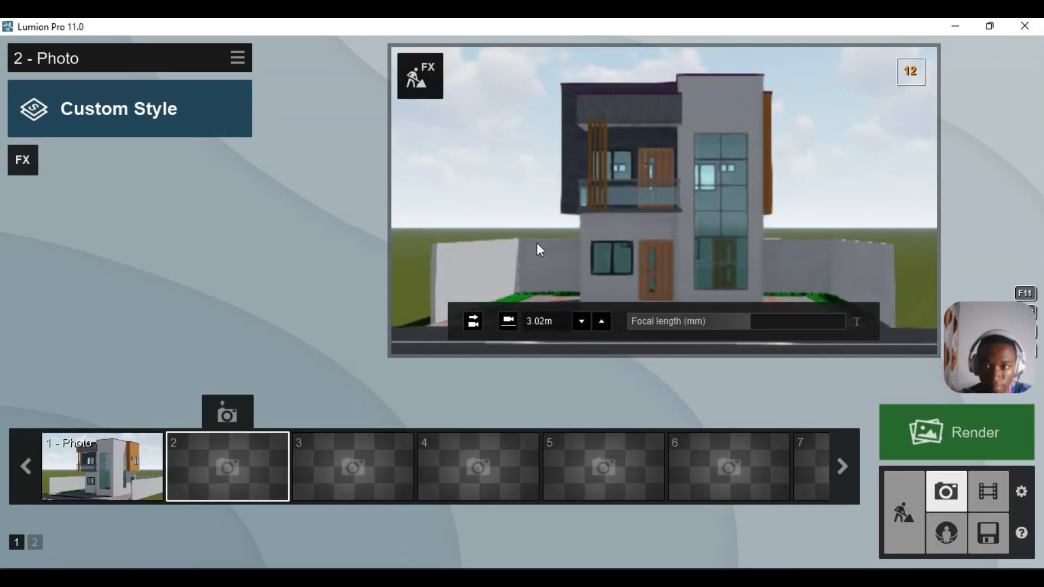
# - Set the focal length to 61.7 mm and store the view as photo 2
pyautogui.moveTo(752, 326); pyautogui.dragTo(759, 326)
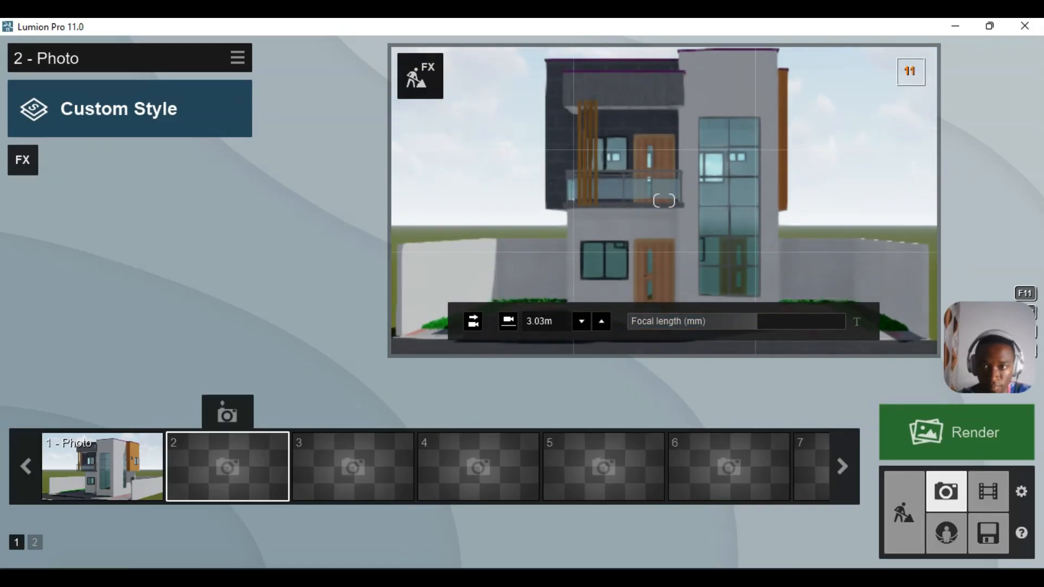
pyautogui.moveTo(730, 307); pyautogui.dragTo(728, 302, button='right')
pyautogui.moveTo(756, 322); pyautogui.dragTo(756, 321)
pyautogui.moveTo(757, 323); pyautogui.dragTo(761, 323)
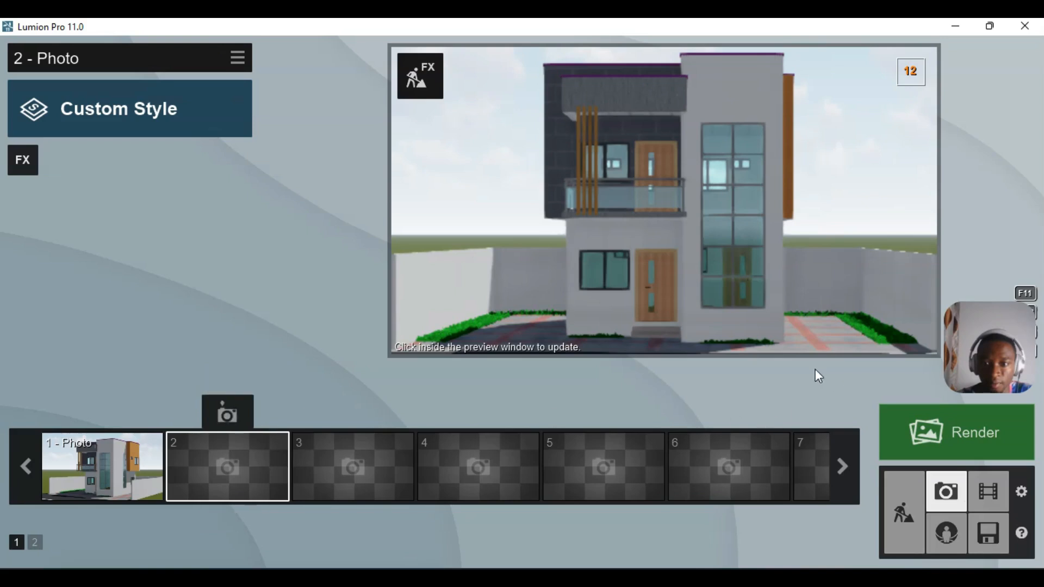
pyautogui.click(755, 325)
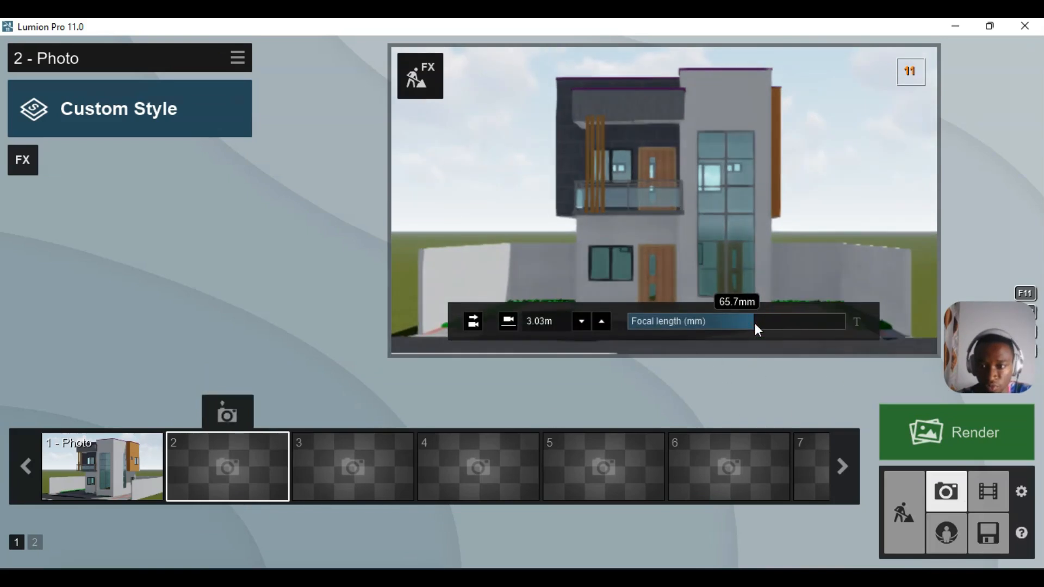
pyautogui.moveTo(755, 324); pyautogui.dragTo(752, 324)
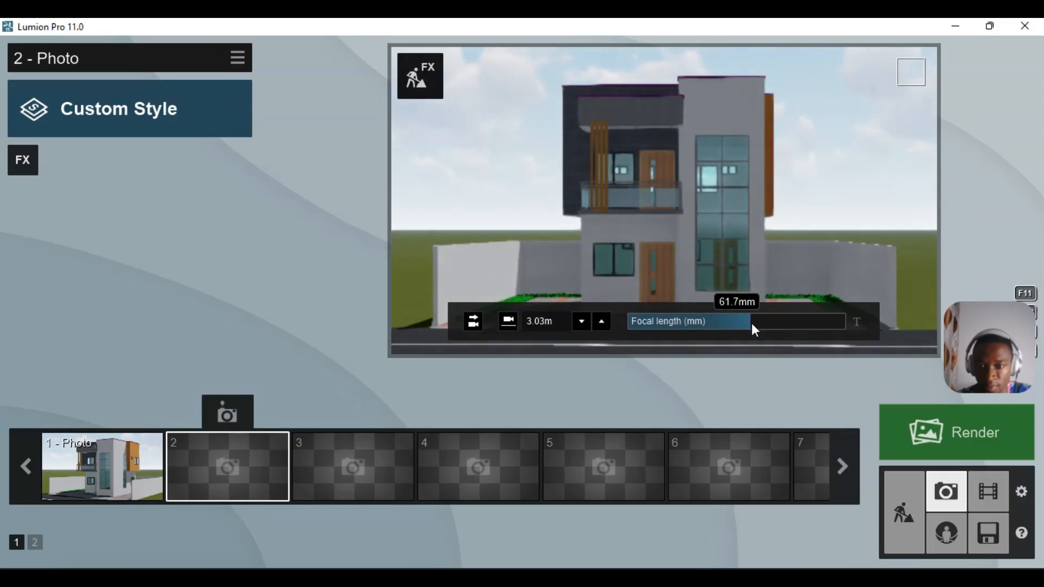
pyautogui.click(225, 411)
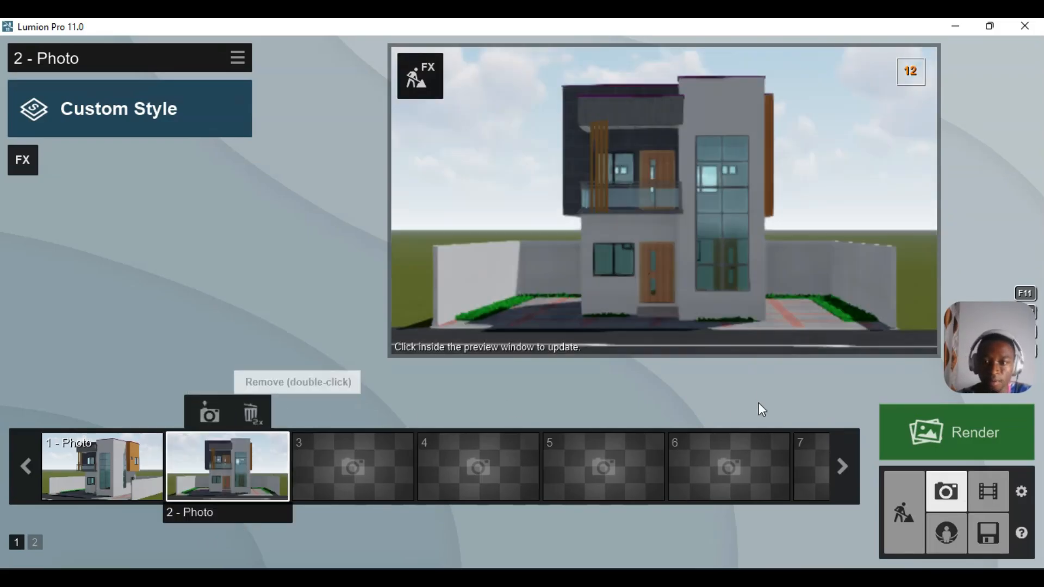
# - Switch between the 1 - Photo and 2 - Photo cameras, then return to Build mode
pyautogui.click(123, 462)
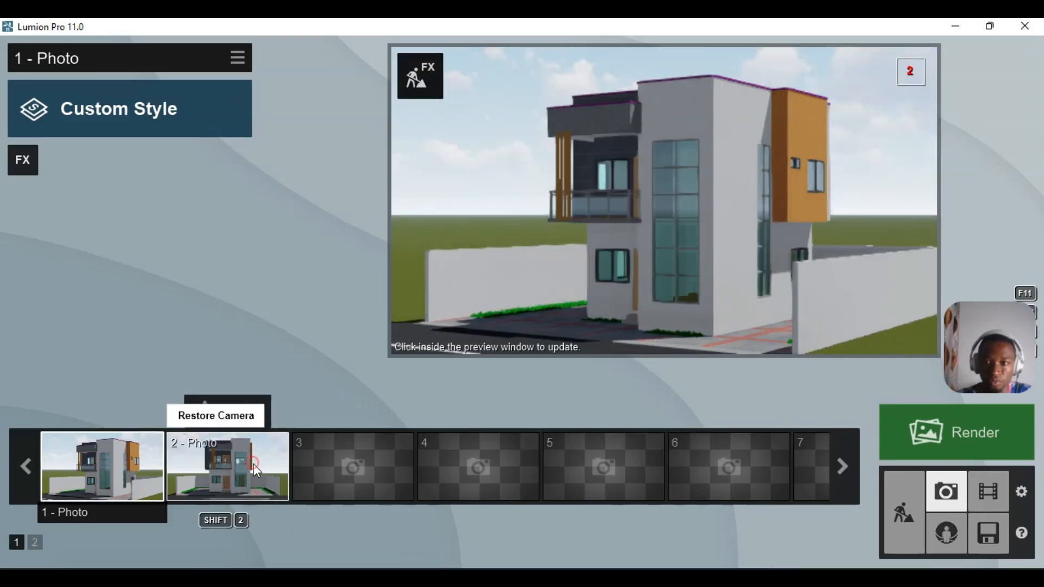
pyautogui.click(253, 465)
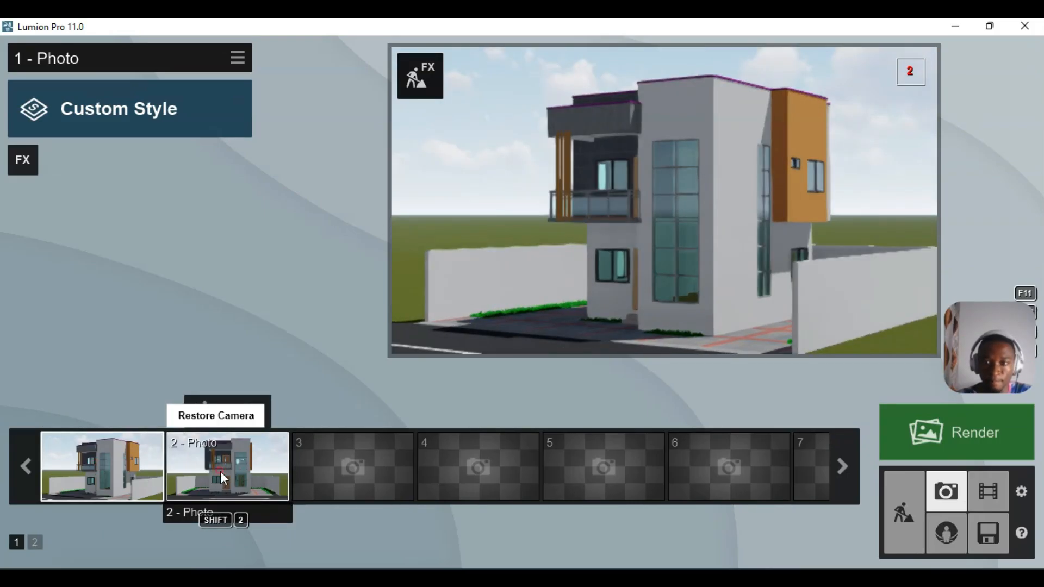
pyautogui.moveTo(200, 470); pyautogui.dragTo(191, 469)
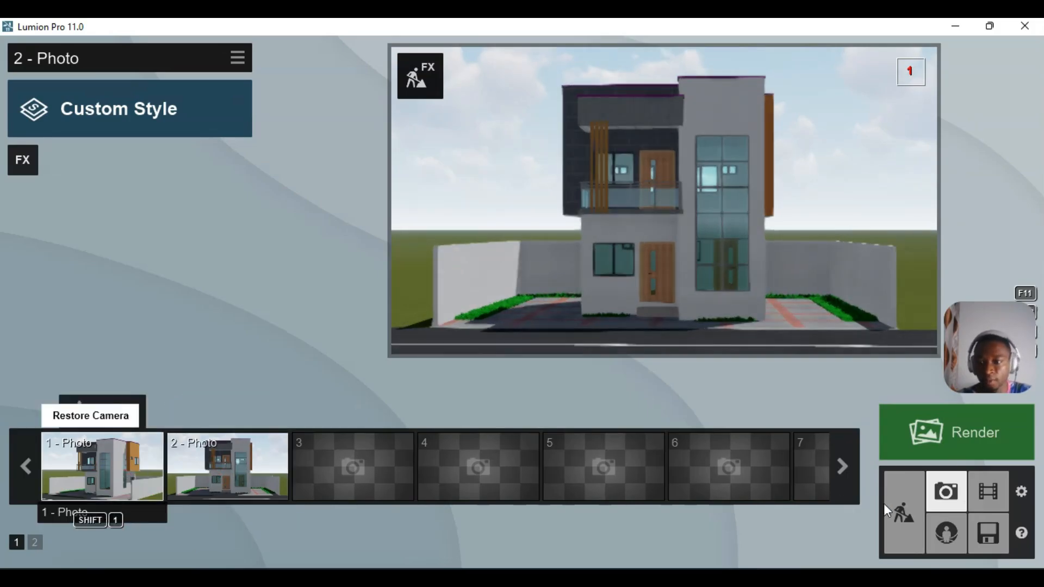
pyautogui.click(898, 501)
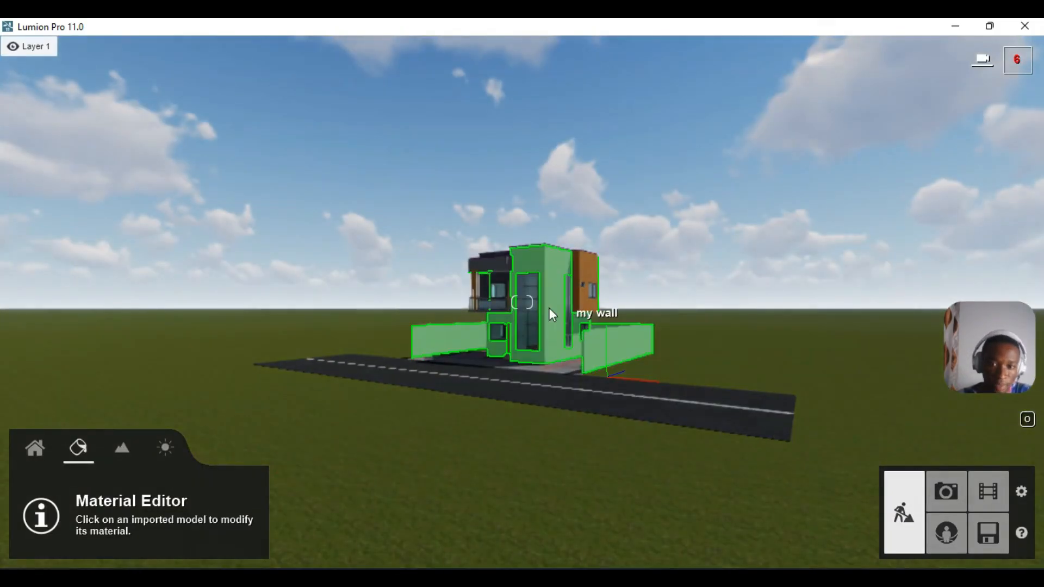
# - Fly in over the paved yard and open the Nature category for placing objects
pyautogui.press('w')
pyautogui.moveTo(541, 403); pyautogui.dragTo(529, 370, button='right')
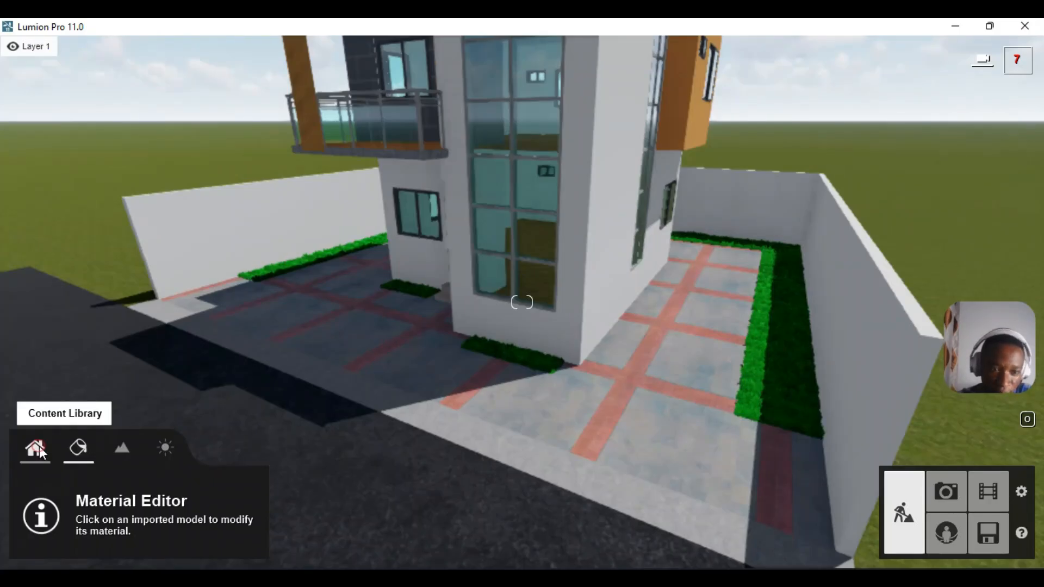
pyautogui.click(40, 447)
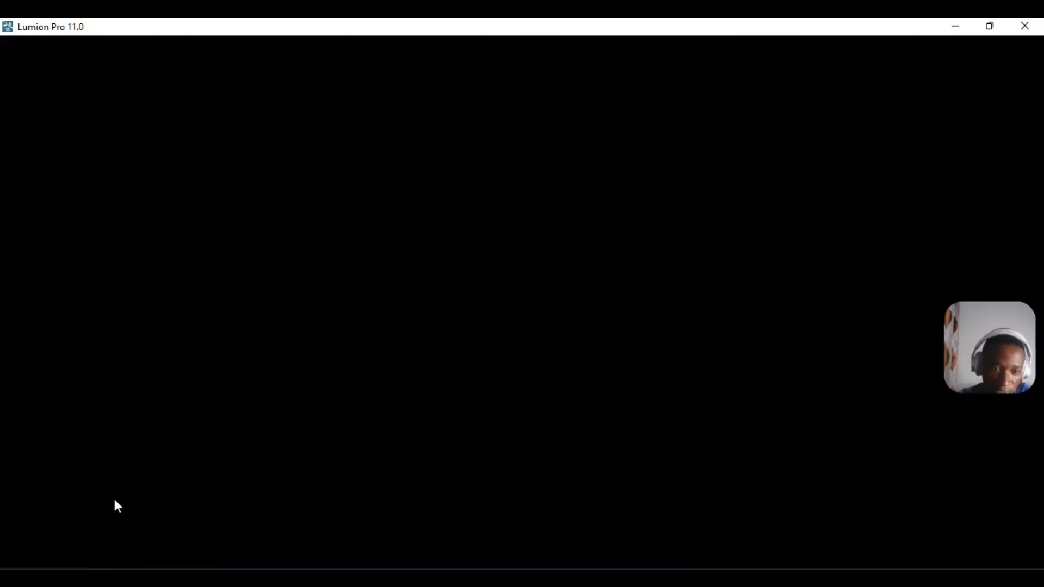
pyautogui.click(115, 496)
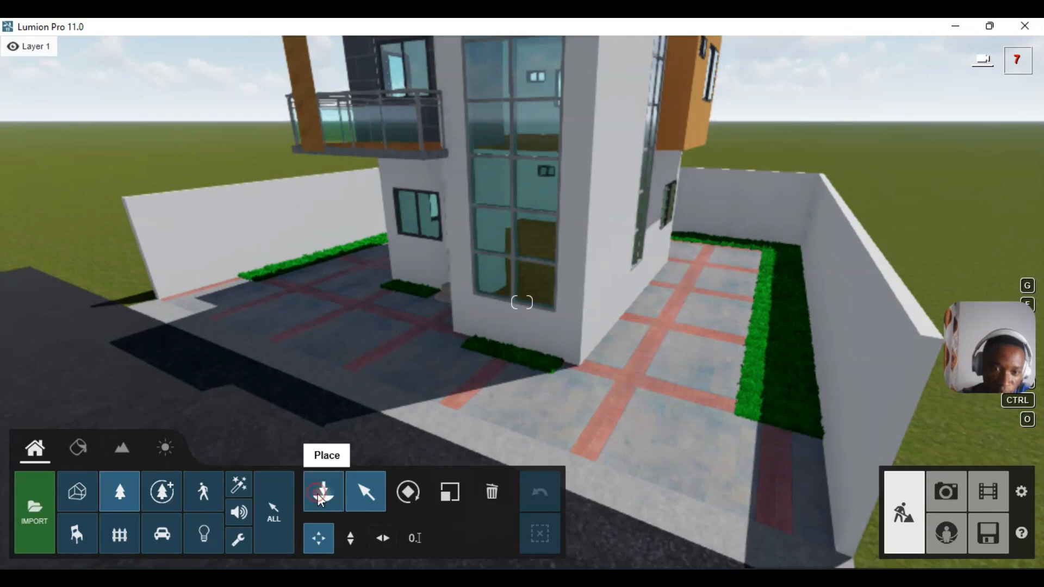
pyautogui.click(320, 500)
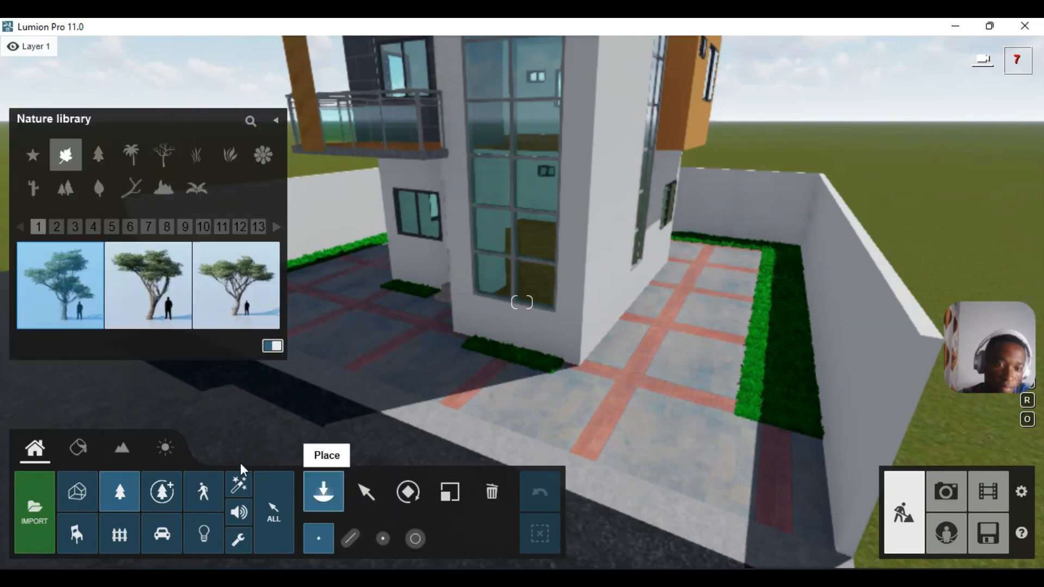
# - Place three Ornamental Onion Purple clumps from Favorites page 2 on the grass strip
pyautogui.click(33, 156)
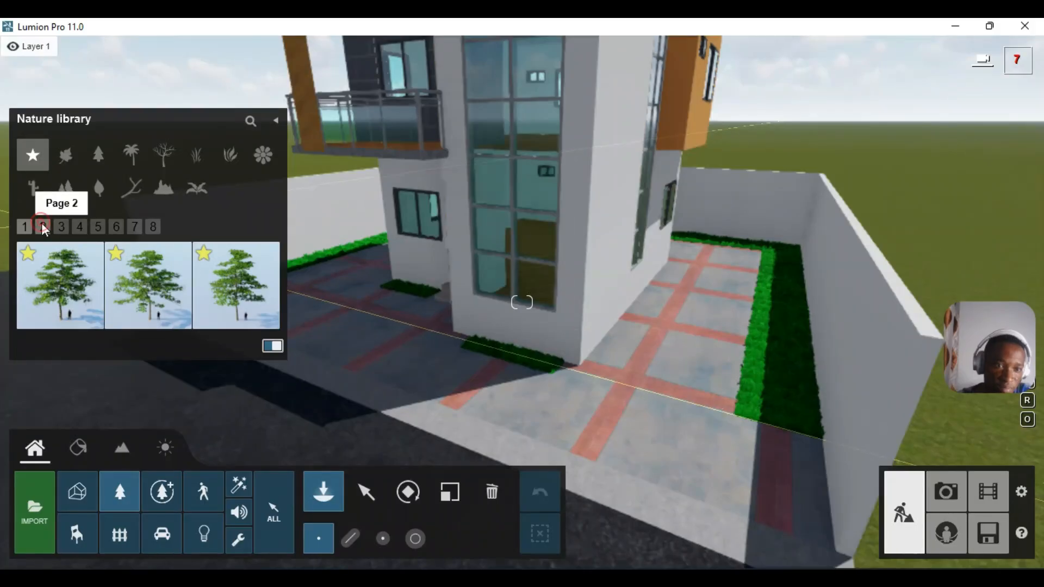
pyautogui.click(42, 226)
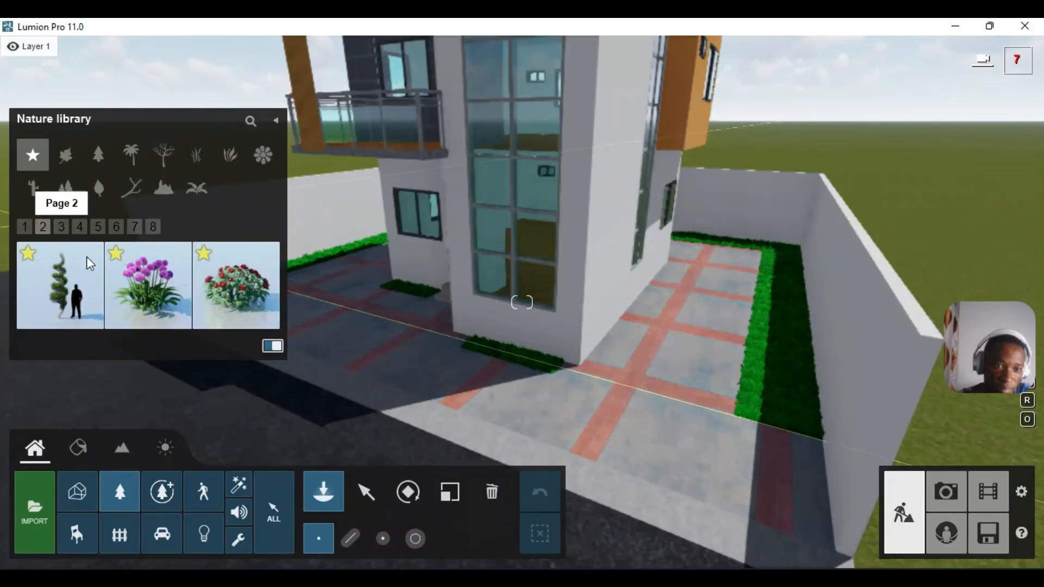
pyautogui.click(140, 269)
pyautogui.click(493, 347)
pyautogui.press('w')
pyautogui.moveTo(490, 311)
pyautogui.mouseDown(button='right')
pyautogui.moveTo(489, 335)
pyautogui.moveTo(489, 324)
pyautogui.mouseUp(button='right')
pyautogui.press('w')
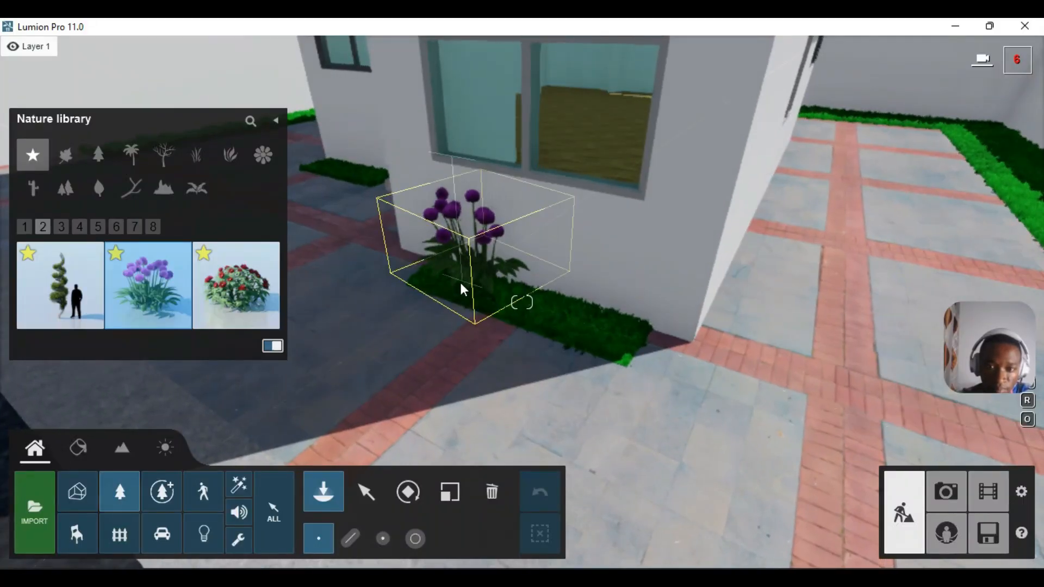
pyautogui.click(565, 318)
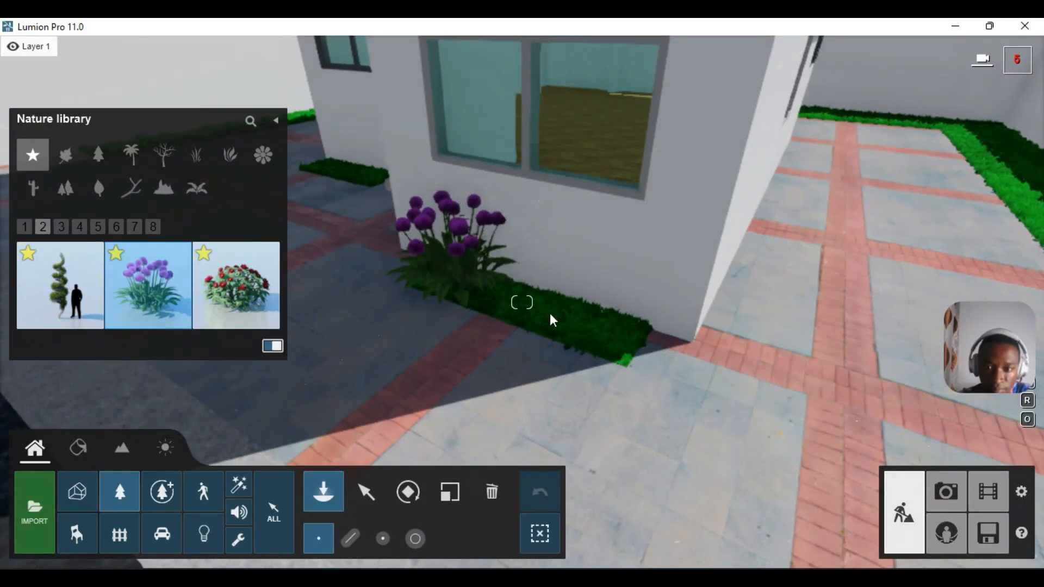
pyautogui.click(618, 336)
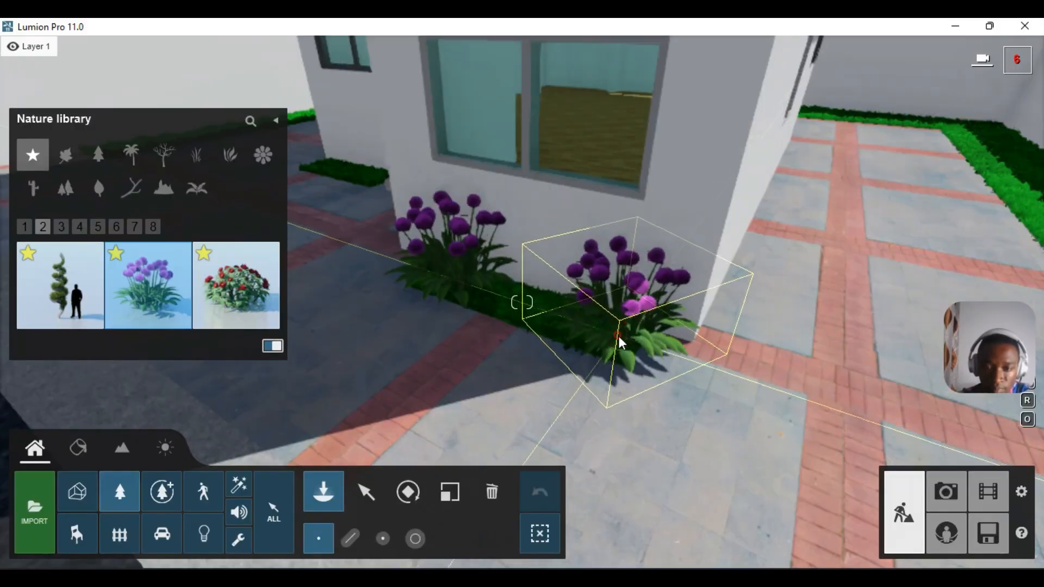
# - Add a Peony Red bush among the onions and another onion by the side hedge
pyautogui.click(258, 273)
pyautogui.click(537, 302)
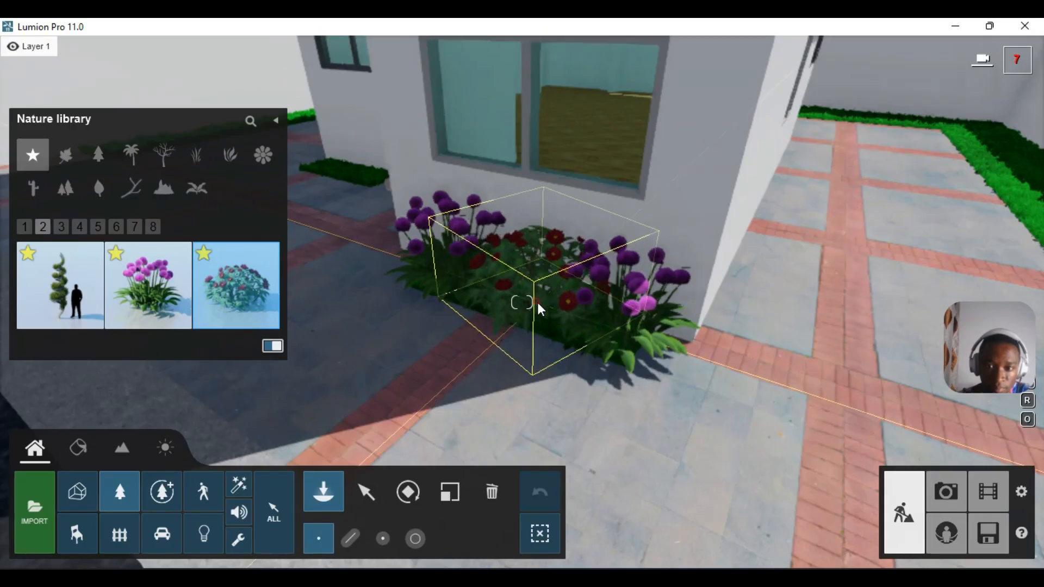
pyautogui.moveTo(521, 304); pyautogui.dragTo(575, 253, button='right')
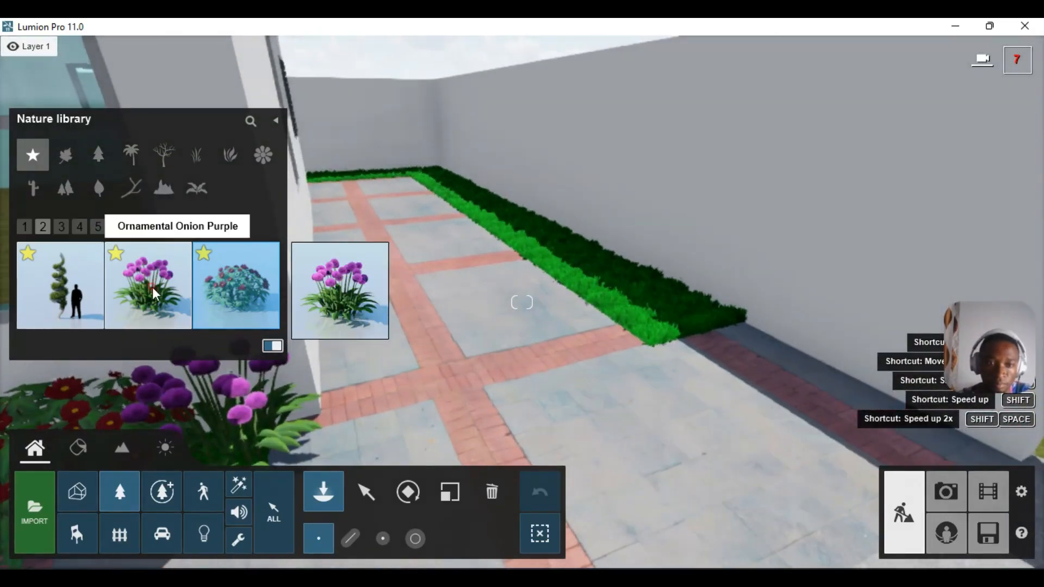
pyautogui.click(154, 293)
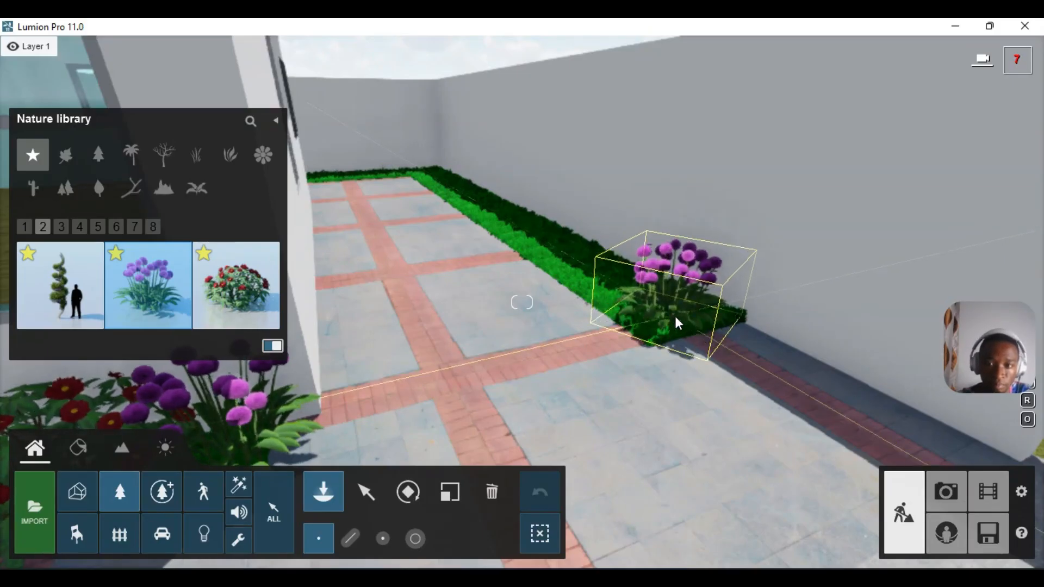
pyautogui.click(675, 316)
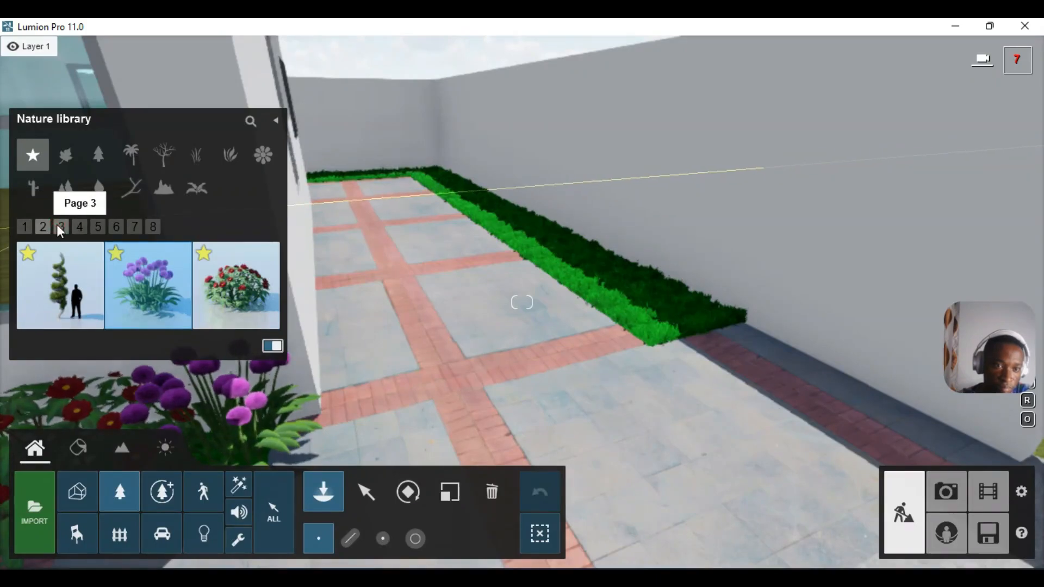
# - Place four ArecaPalm 003 palms from Favorites page 4 along the planter bed and side hedge
pyautogui.click(60, 226)
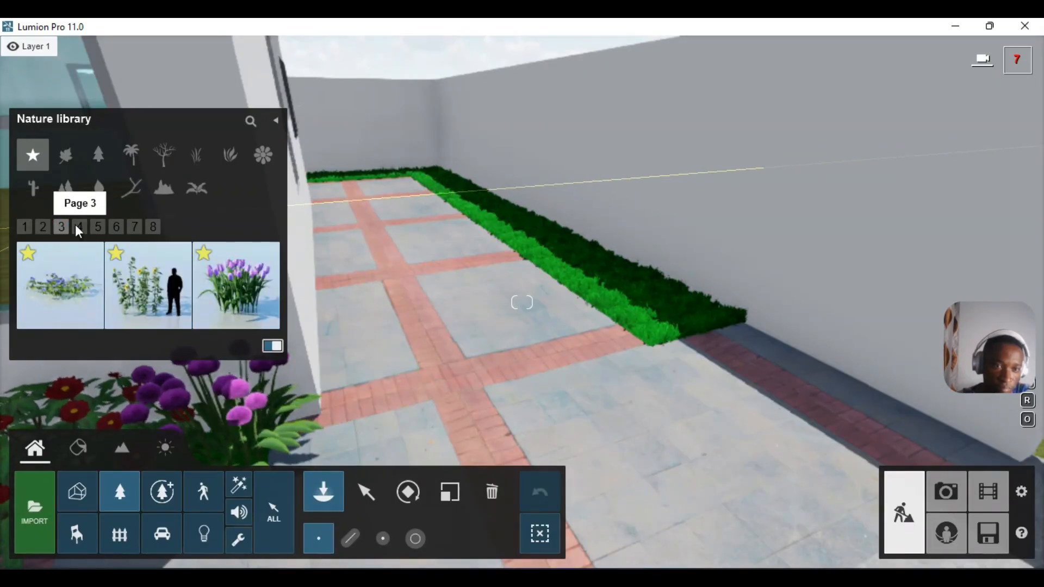
pyautogui.click(79, 227)
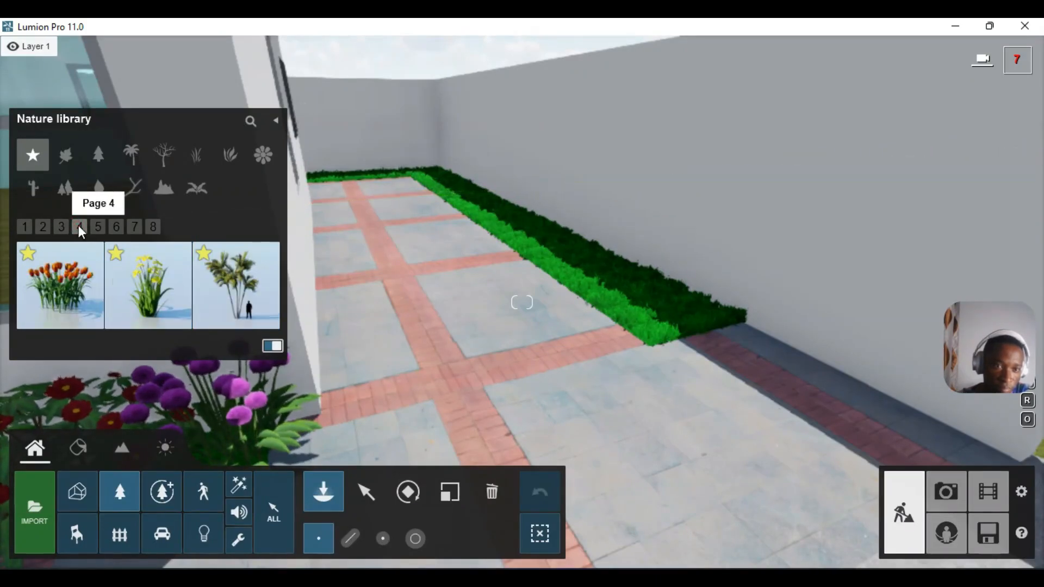
pyautogui.click(249, 286)
pyautogui.click(655, 299)
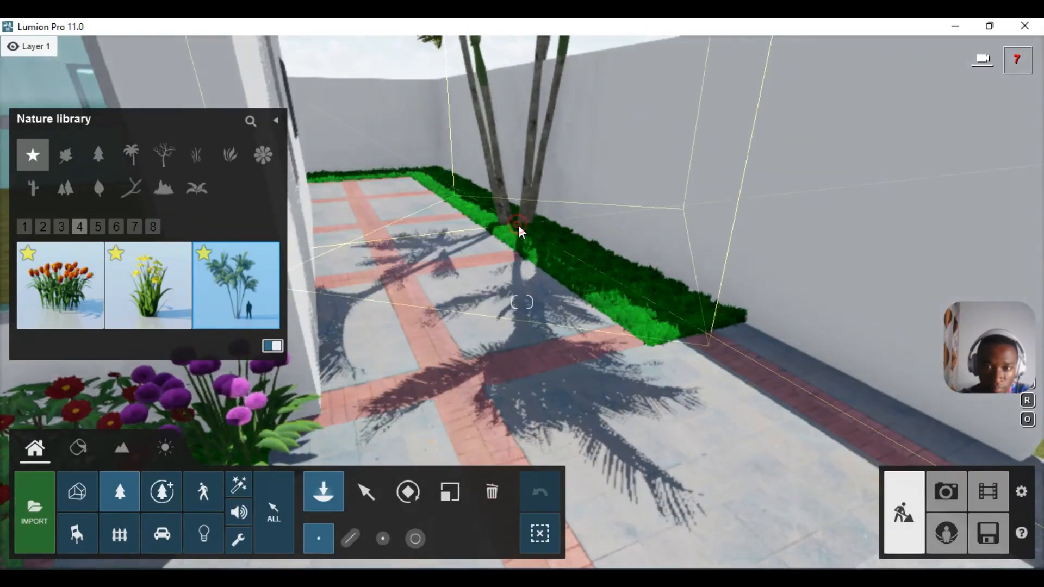
pyautogui.click(518, 225)
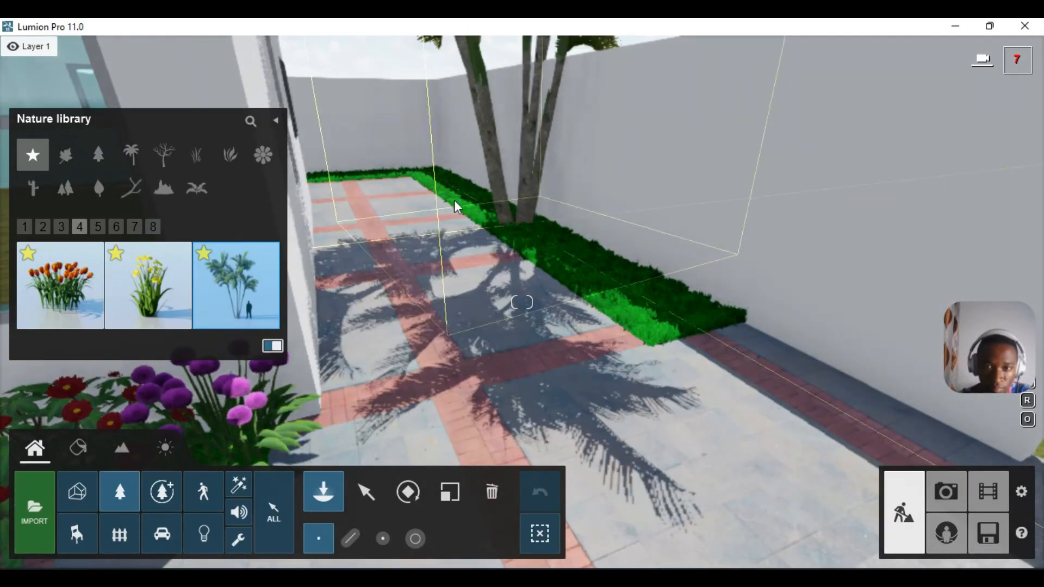
pyautogui.click(432, 175)
pyautogui.click(593, 283)
pyautogui.moveTo(592, 283); pyautogui.dragTo(459, 304, button='right')
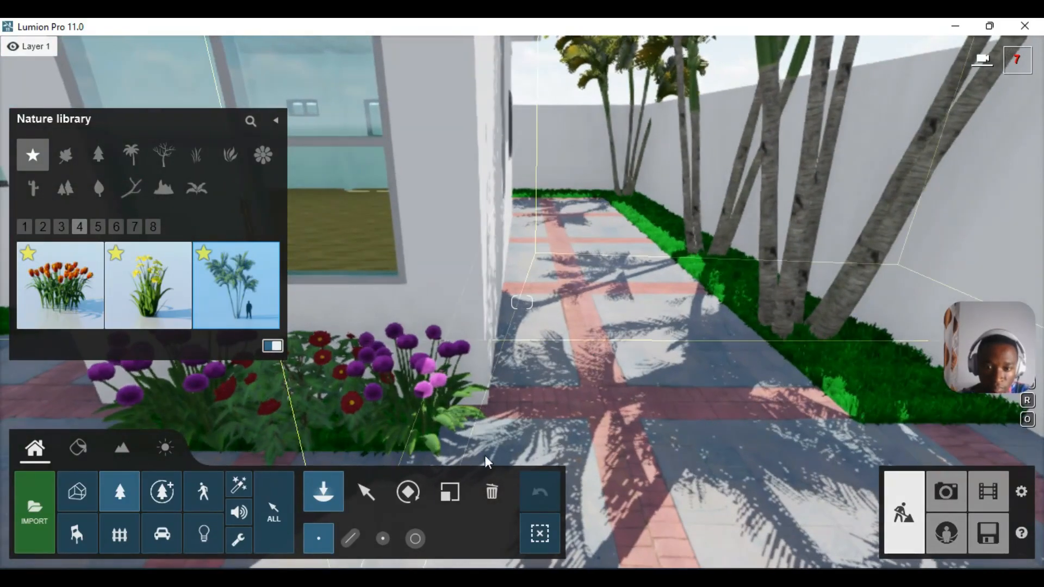
# - Delete the misplaced far-corner palm and plant two new palms at the hedge corner
pyautogui.click(489, 499)
pyautogui.keyDown('ctrl'); pyautogui.click(638, 234); pyautogui.keyUp('ctrl')
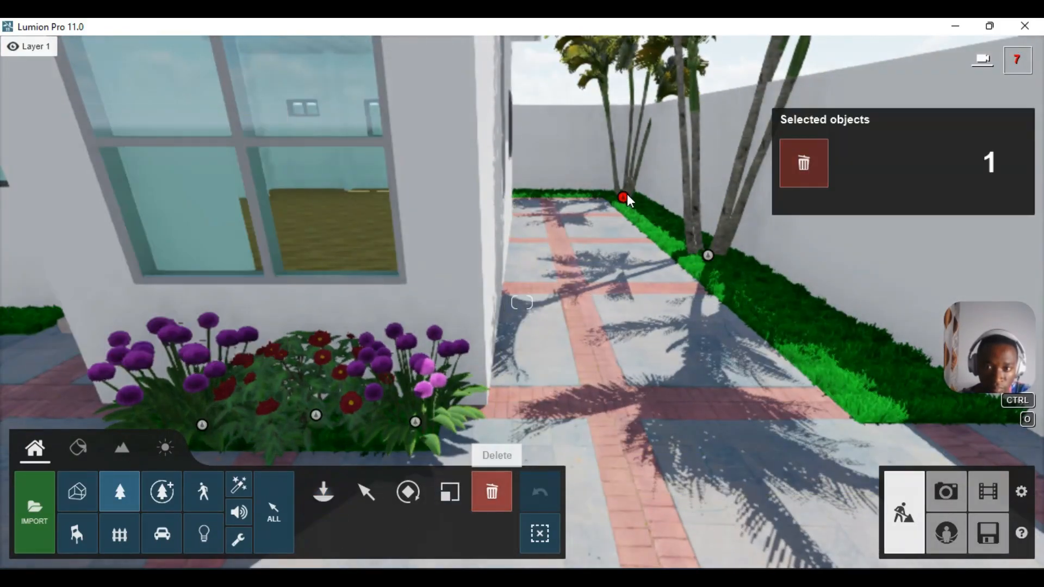
pyautogui.click(624, 197)
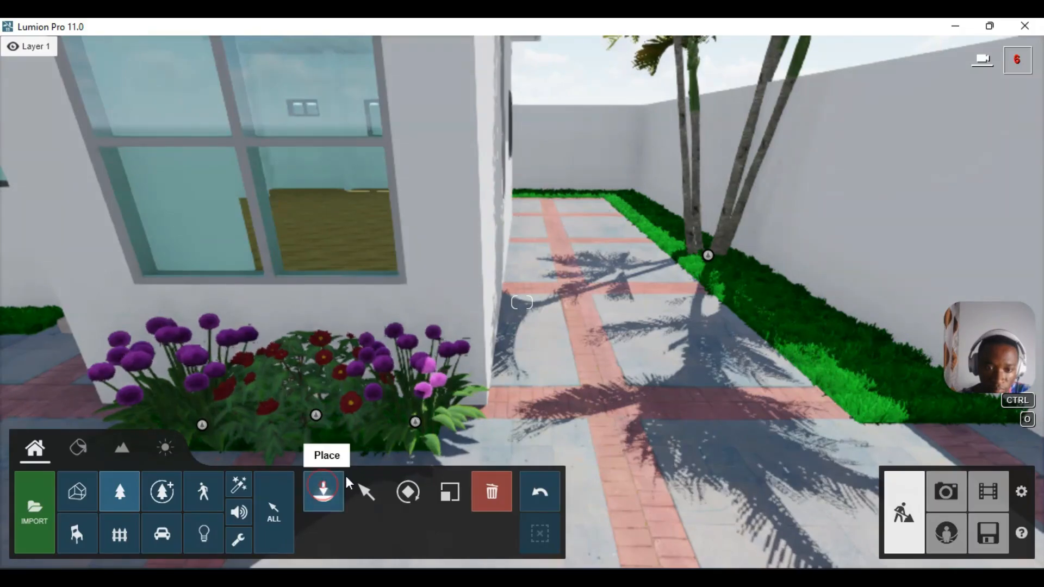
pyautogui.click(323, 492)
pyautogui.click(626, 197)
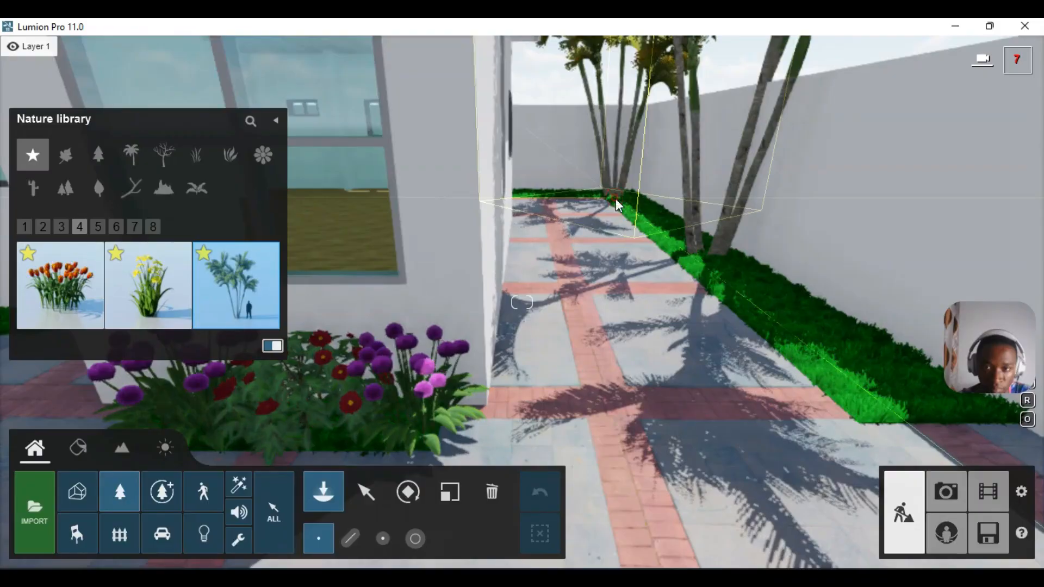
pyautogui.click(573, 216)
# - Plant three more palms in the bed beside the house's left front wall
pyautogui.scroll(-5, 549, 237)
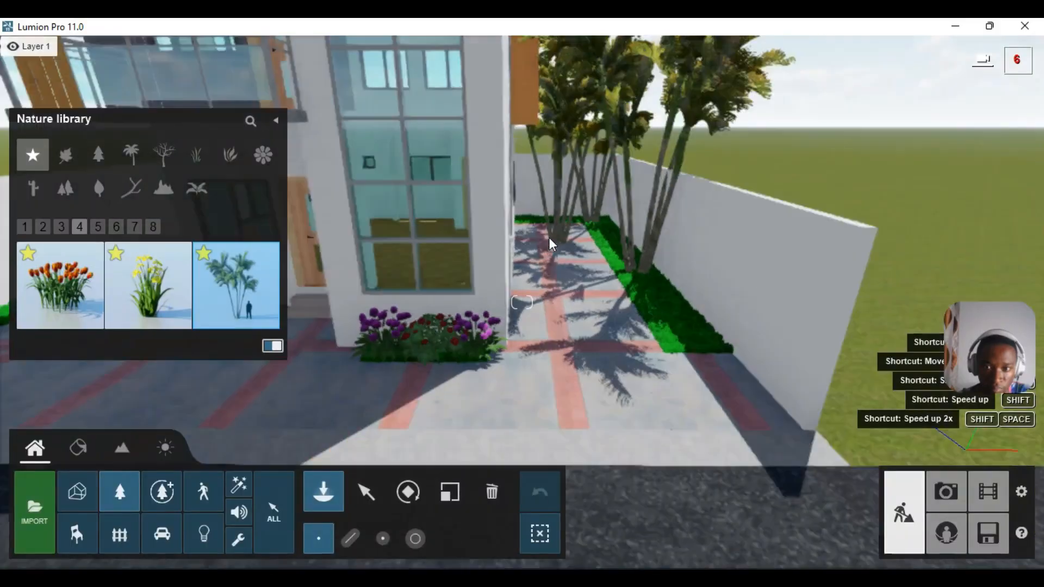
pyautogui.scroll(-4, 554, 257)
pyautogui.moveTo(554, 257); pyautogui.dragTo(435, 253, button='right')
pyautogui.moveTo(594, 282); pyautogui.dragTo(510, 249, button='right')
pyautogui.click(518, 248)
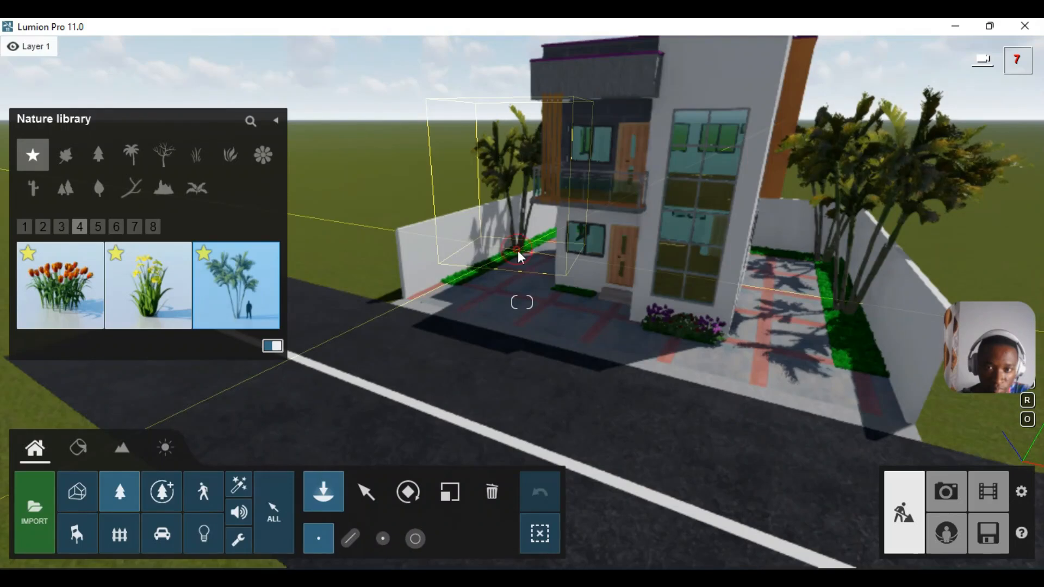
pyautogui.click(518, 250)
pyautogui.click(518, 250)
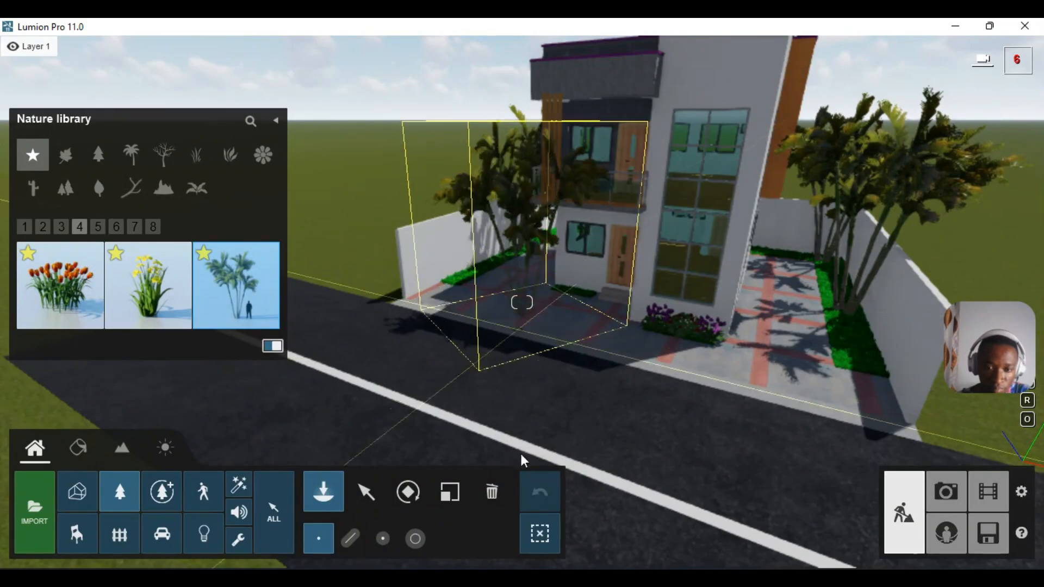
pyautogui.click(943, 490)
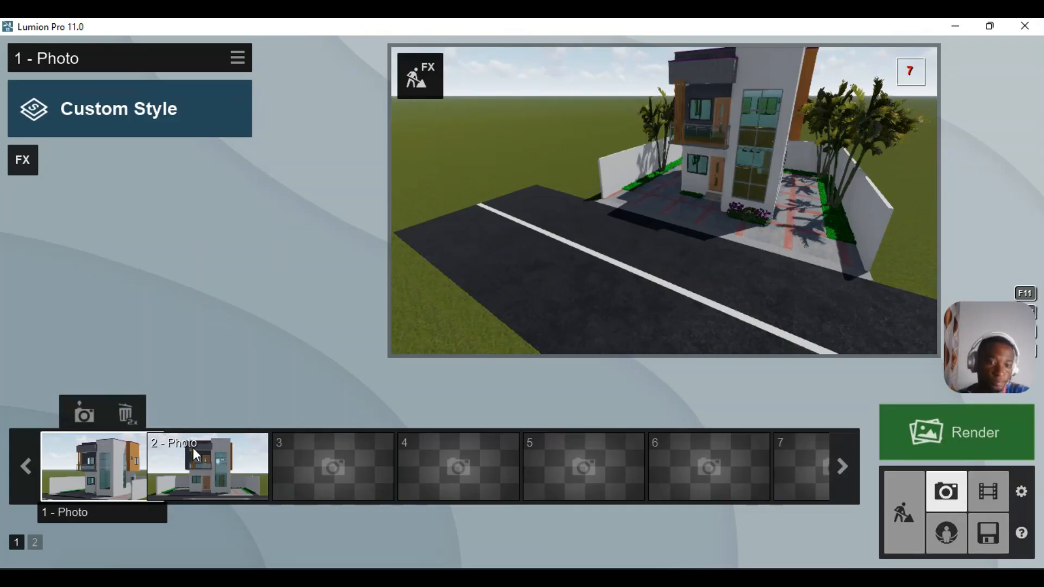
pyautogui.click(122, 477)
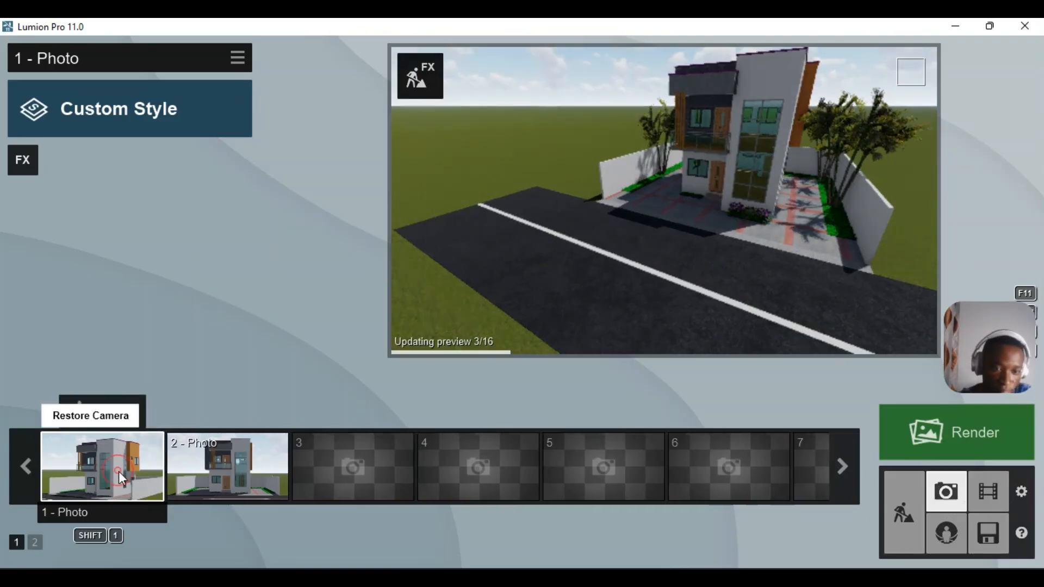
pyautogui.click(121, 477)
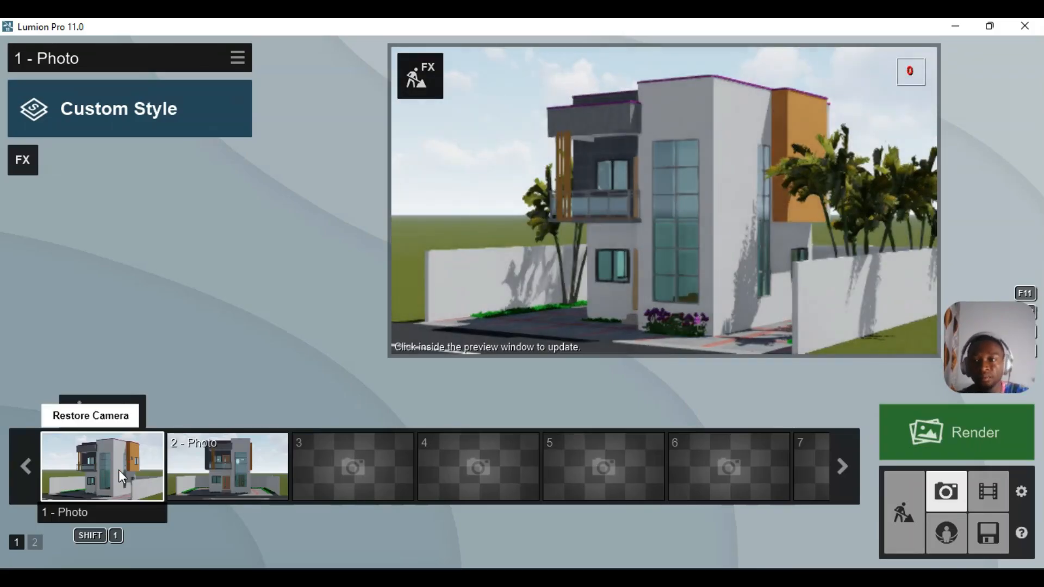
pyautogui.moveTo(836, 197)
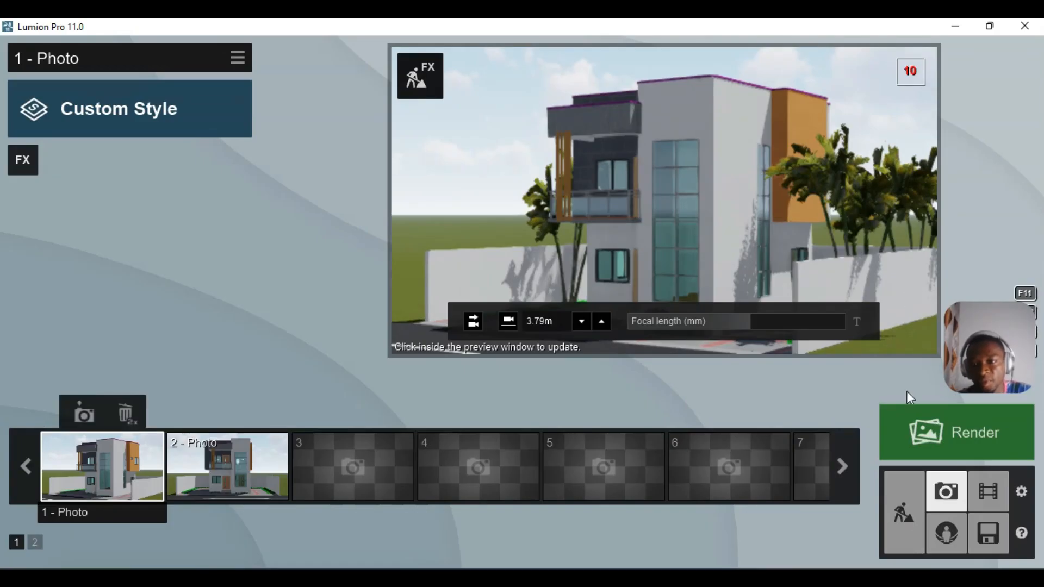
pyautogui.click(906, 516)
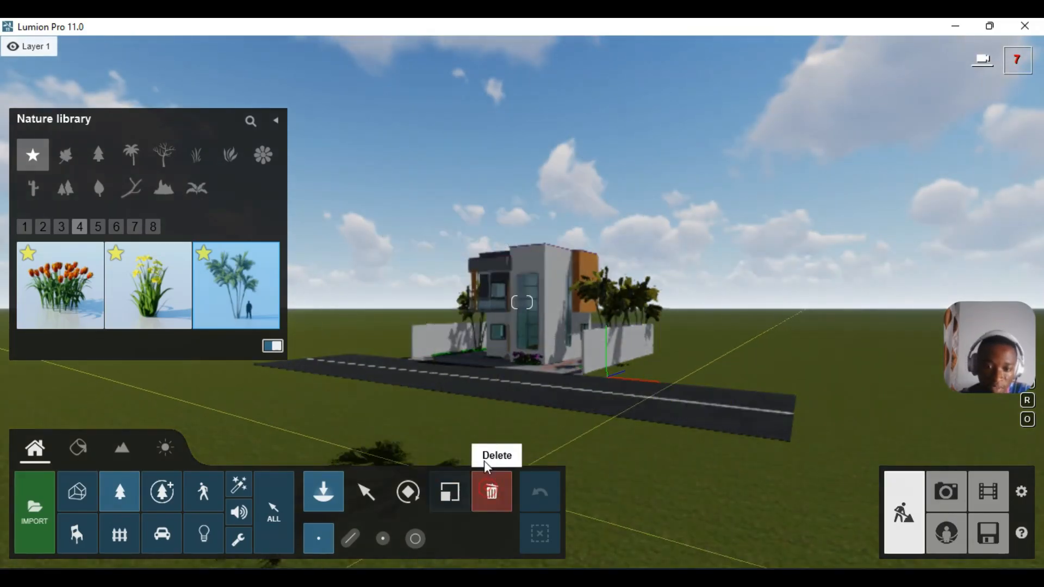
pyautogui.click(488, 488)
# - Fly to the side yard and delete one of the palms there
pyautogui.press('w')
pyautogui.moveTo(469, 280); pyautogui.dragTo(507, 276, button='right')
pyautogui.press('a')
pyautogui.press('w')
pyautogui.press('w')
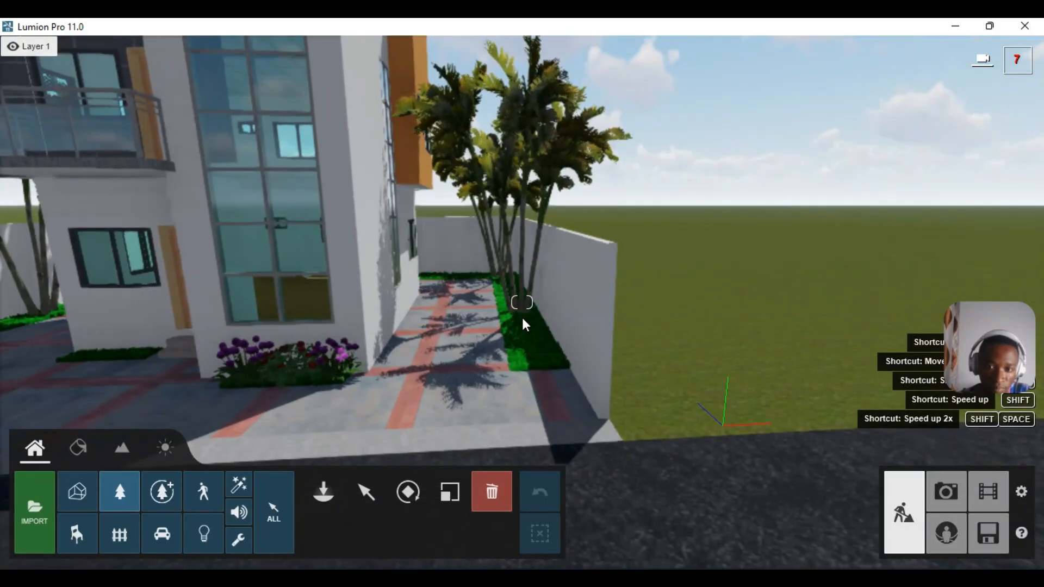
pyautogui.keyDown('ctrl'); pyautogui.click(518, 313); pyautogui.keyUp('ctrl')
pyautogui.press('Delete')
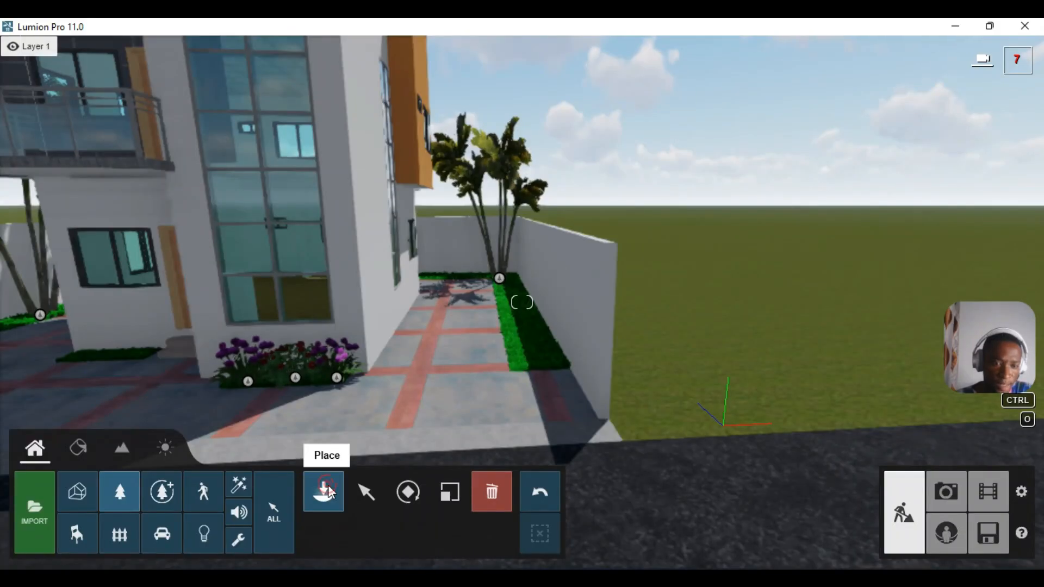
# - Place four spiral junipers from Favorites page 2 in the side-wall hedge
pyautogui.click(326, 490)
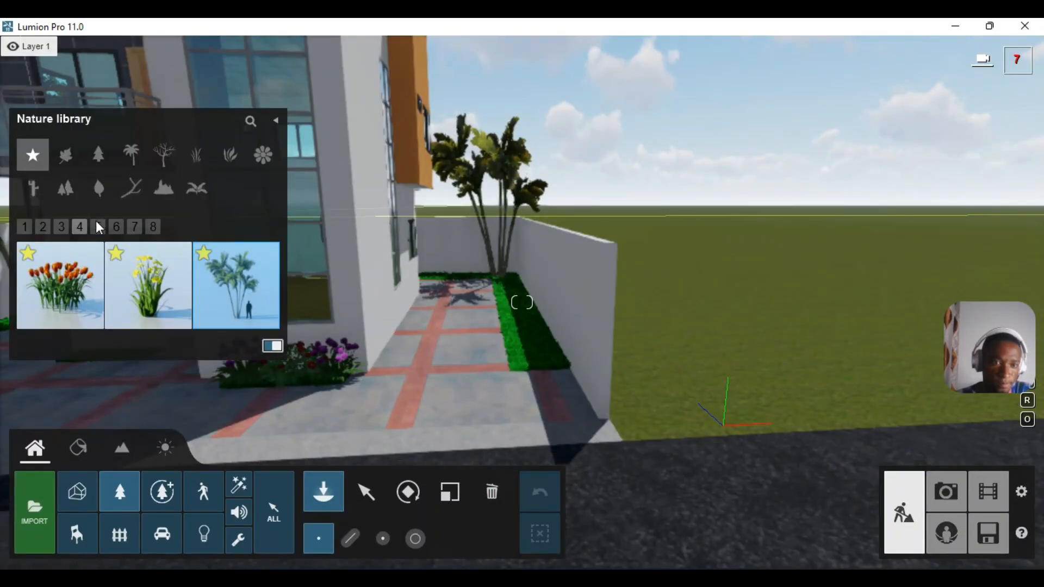
pyautogui.click(24, 225)
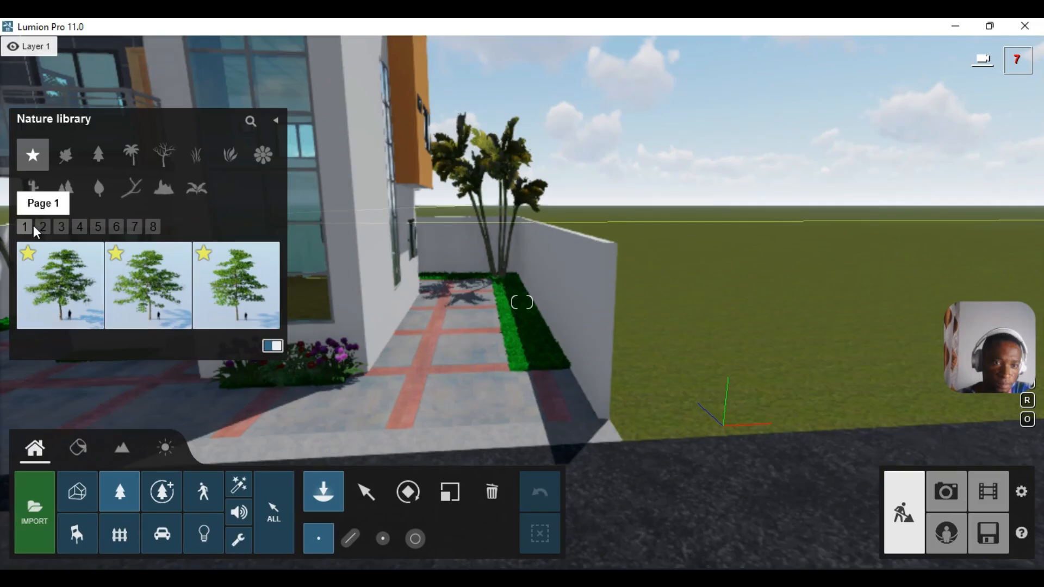
pyautogui.click(42, 225)
pyautogui.click(64, 287)
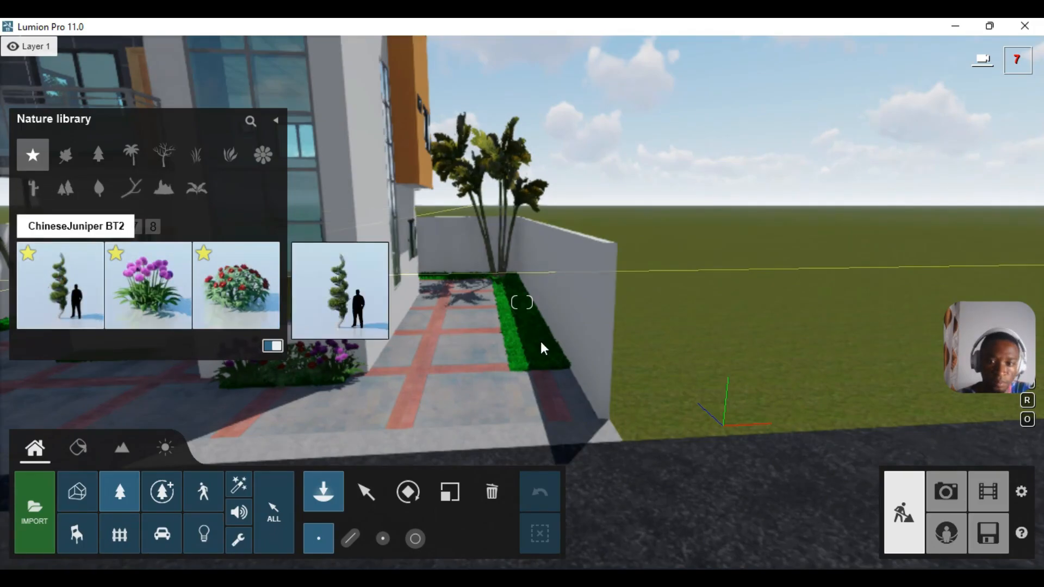
pyautogui.click(535, 351)
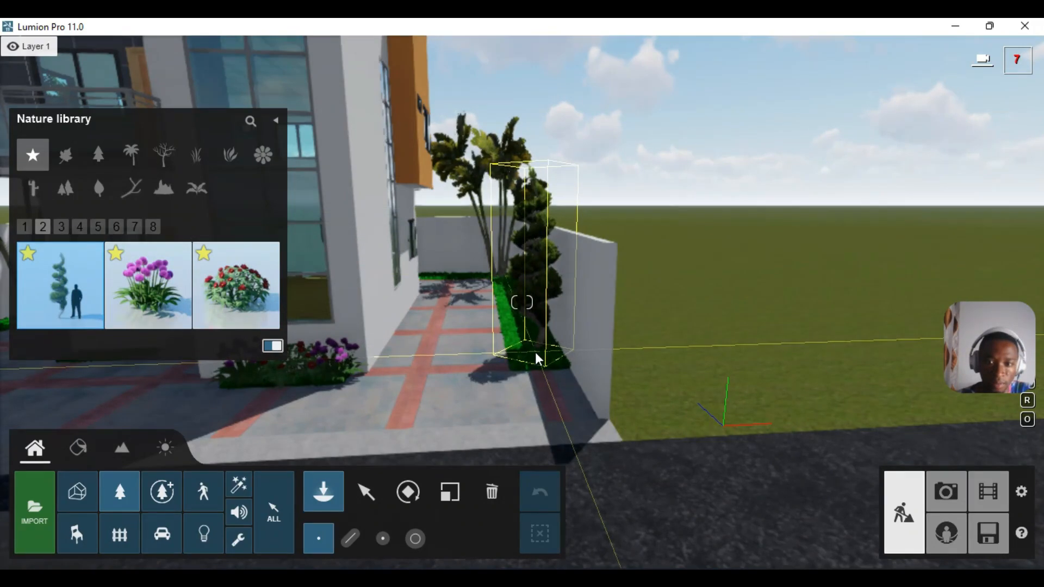
pyautogui.click(529, 308)
pyautogui.click(523, 308)
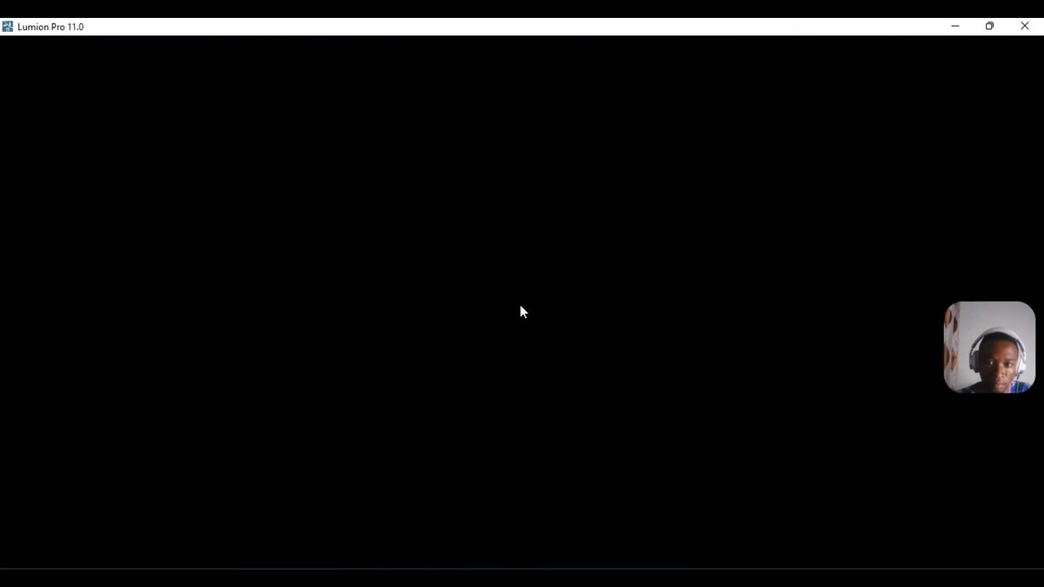
pyautogui.click(532, 338)
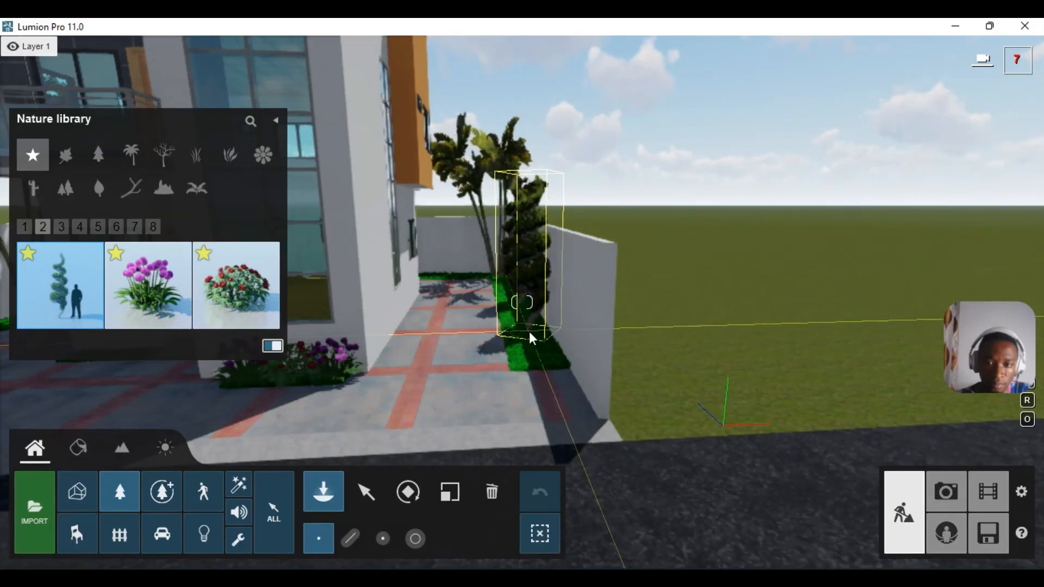
# - Add two purple ornamental onions at the hedge front and two ChineseJuniper BT2 trees along it
pyautogui.click(147, 272)
pyautogui.click(539, 356)
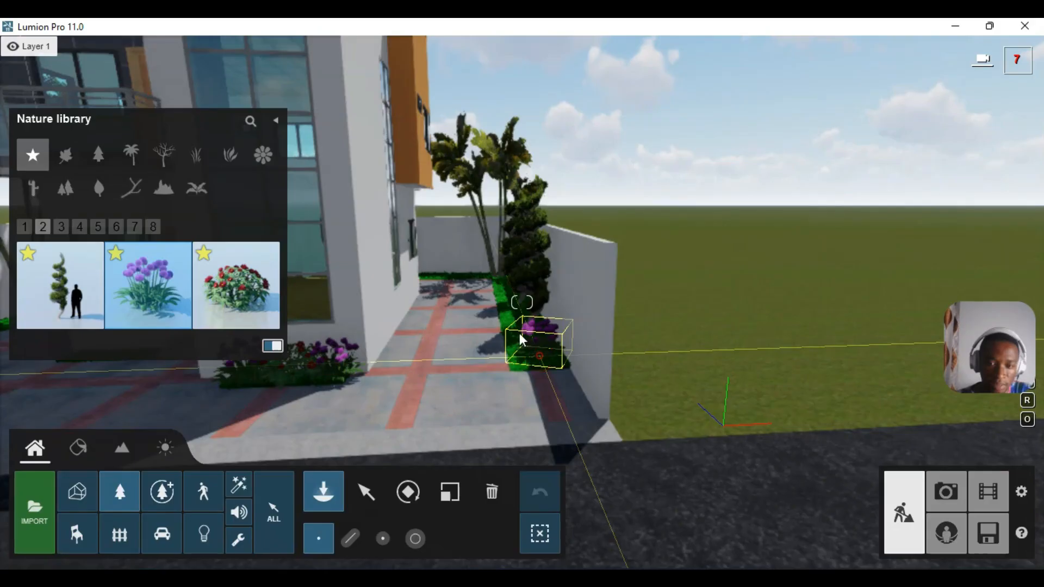
pyautogui.click(517, 317)
pyautogui.moveTo(517, 317); pyautogui.dragTo(490, 289, button='right')
pyautogui.press('w')
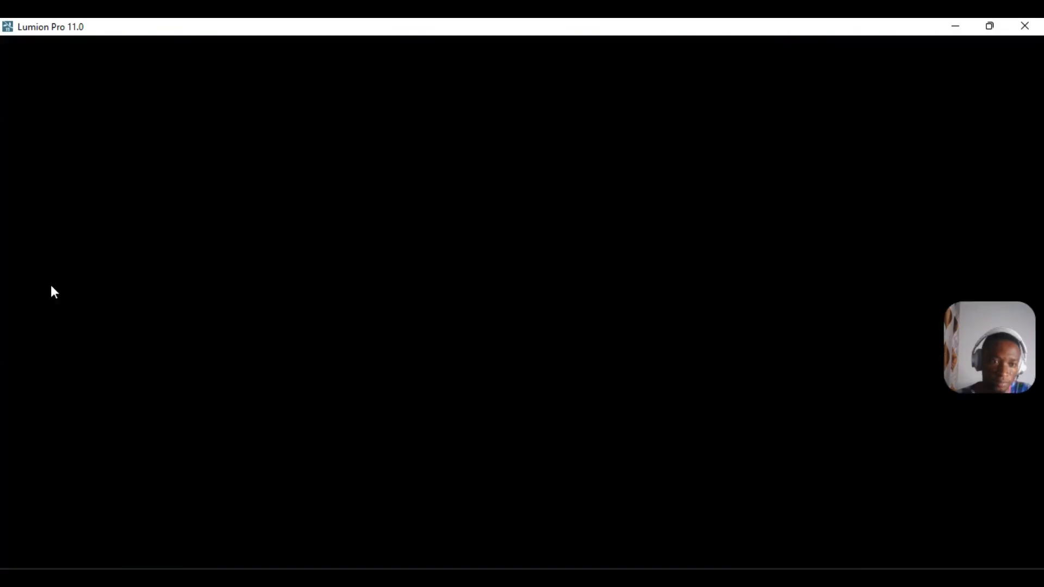
pyautogui.click(60, 286)
pyautogui.click(540, 404)
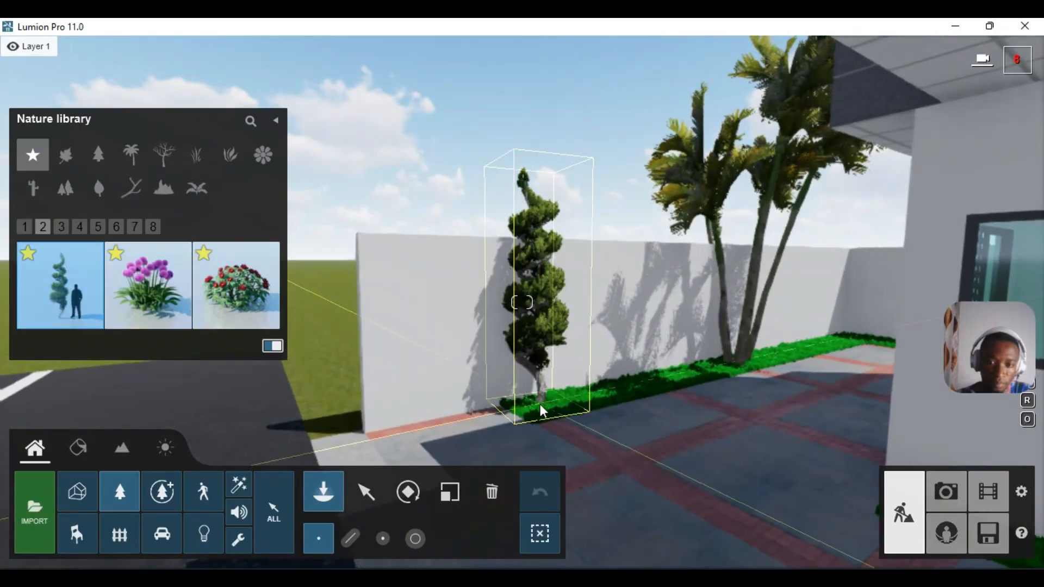
pyautogui.click(639, 383)
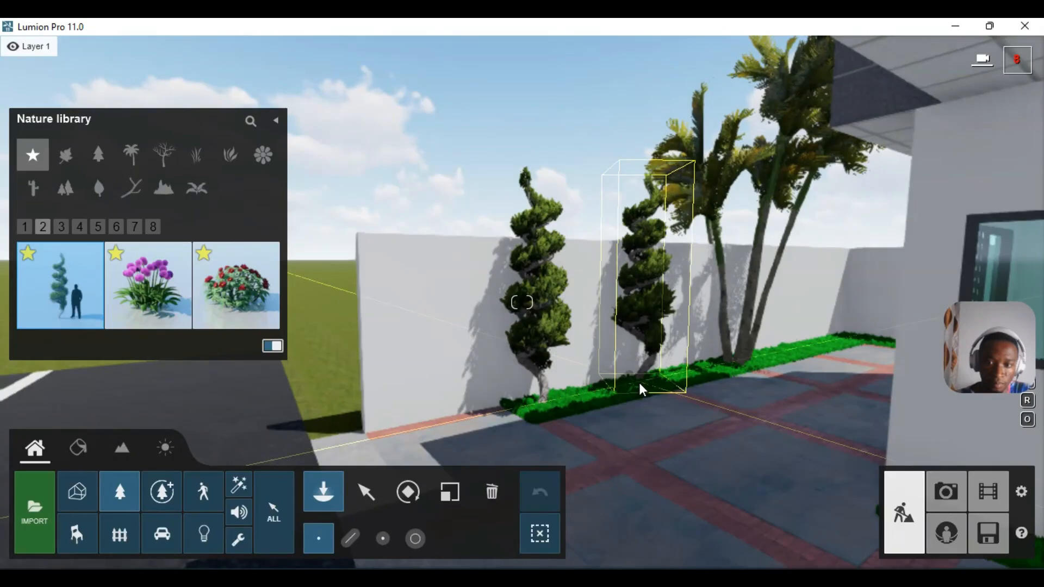
# - Plant four purple onions and three red peonies along the side hedge, then pick Yaupon Holly
pyautogui.moveTo(146, 289)
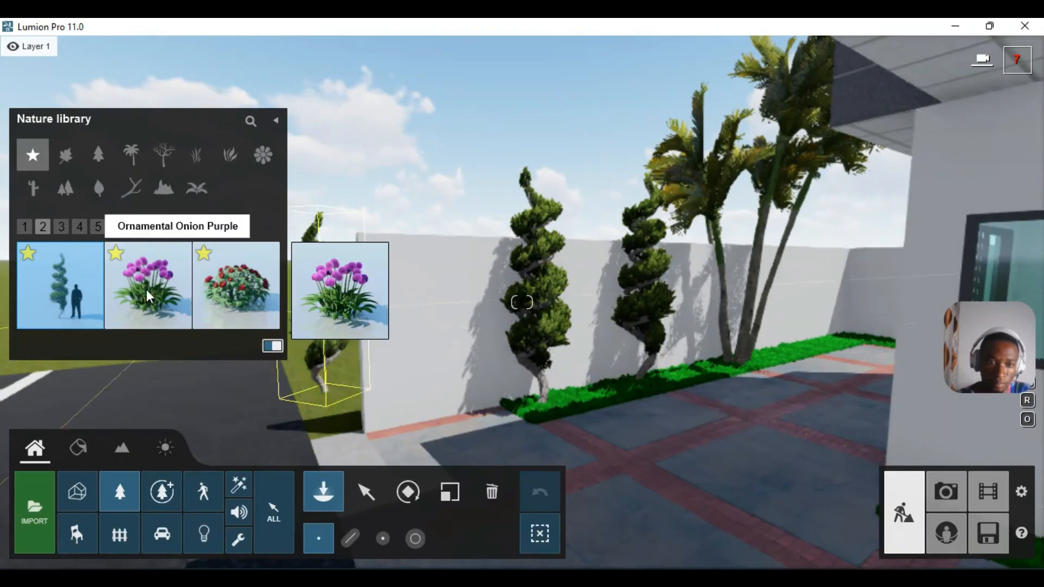
pyautogui.click(537, 410)
pyautogui.click(588, 390)
pyautogui.click(644, 380)
pyautogui.click(701, 379)
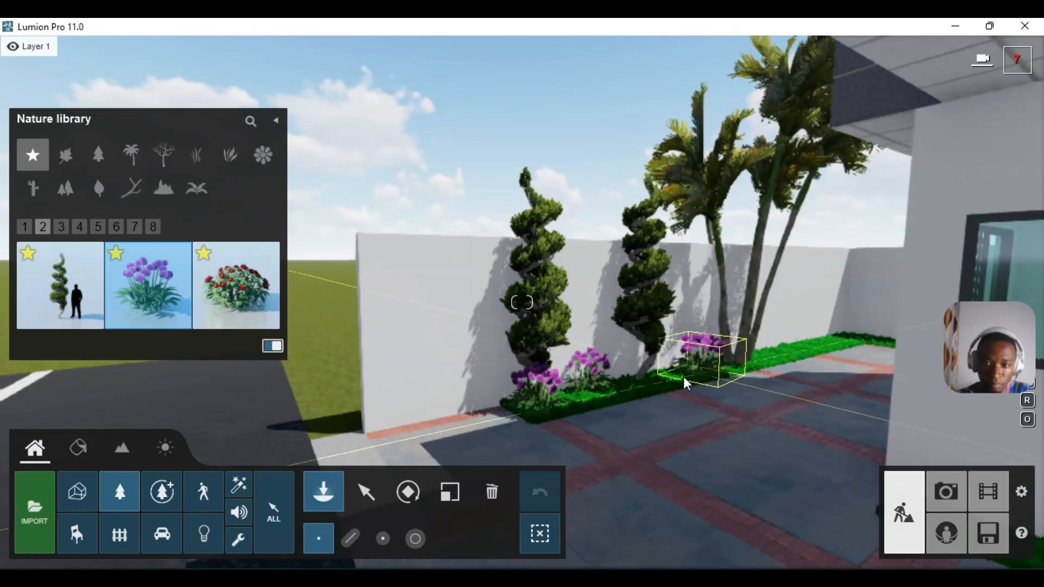
pyautogui.click(631, 386)
pyautogui.click(582, 402)
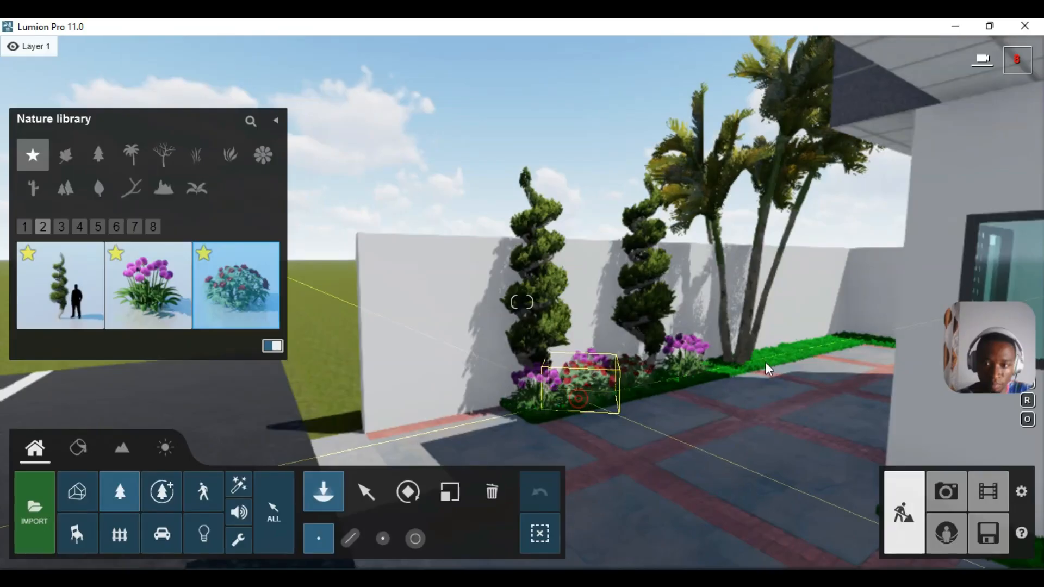
pyautogui.click(782, 354)
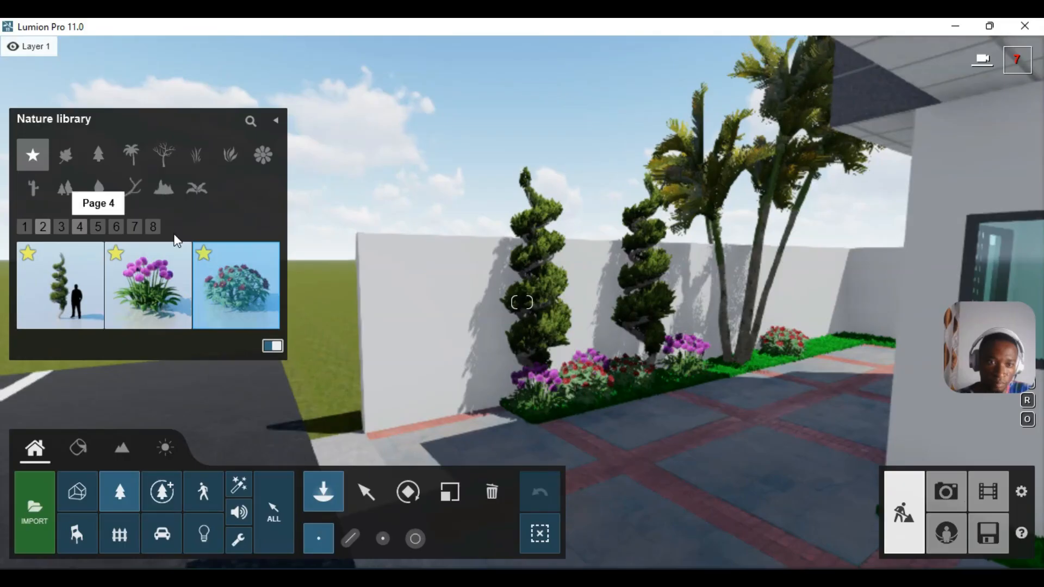
pyautogui.click(152, 227)
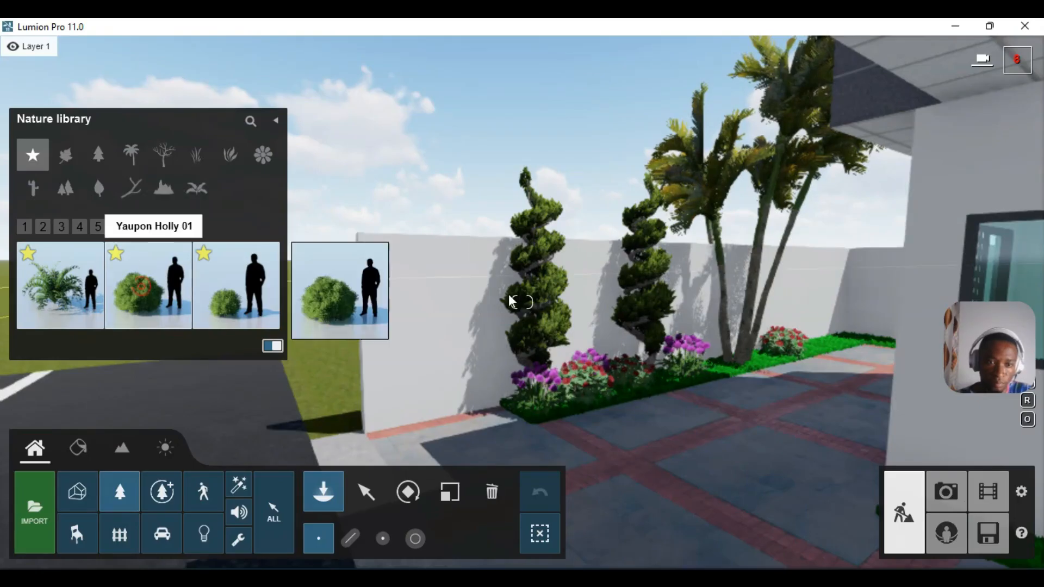
pyautogui.click(141, 267)
# - Place a Yaupon Holly bush and purple ornamental onions by the front-door hedge, then select Peony Red
pyautogui.click(836, 349)
pyautogui.moveTo(738, 393); pyautogui.dragTo(848, 408, button='right')
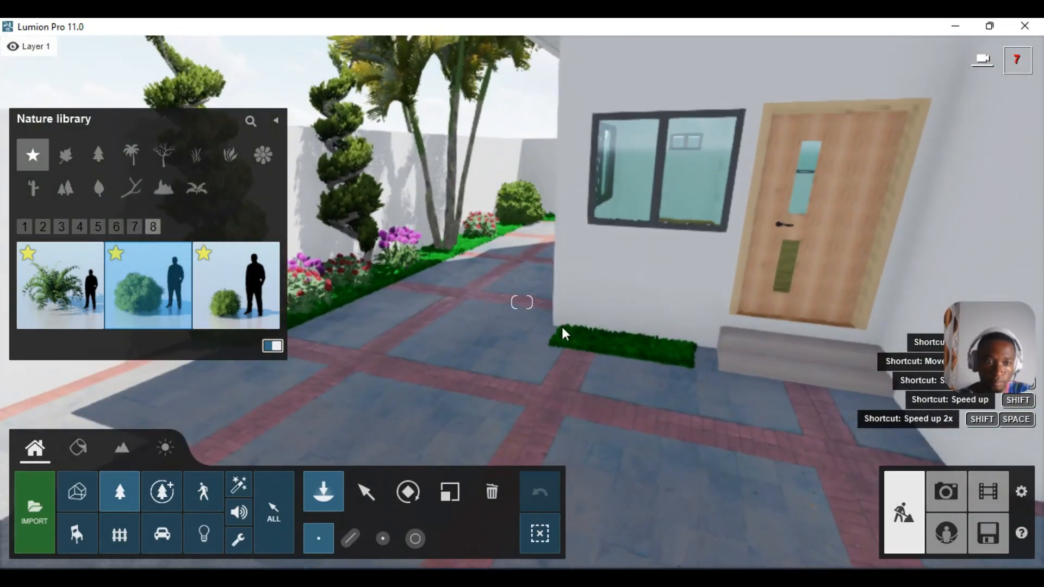
pyautogui.click(44, 227)
pyautogui.click(572, 337)
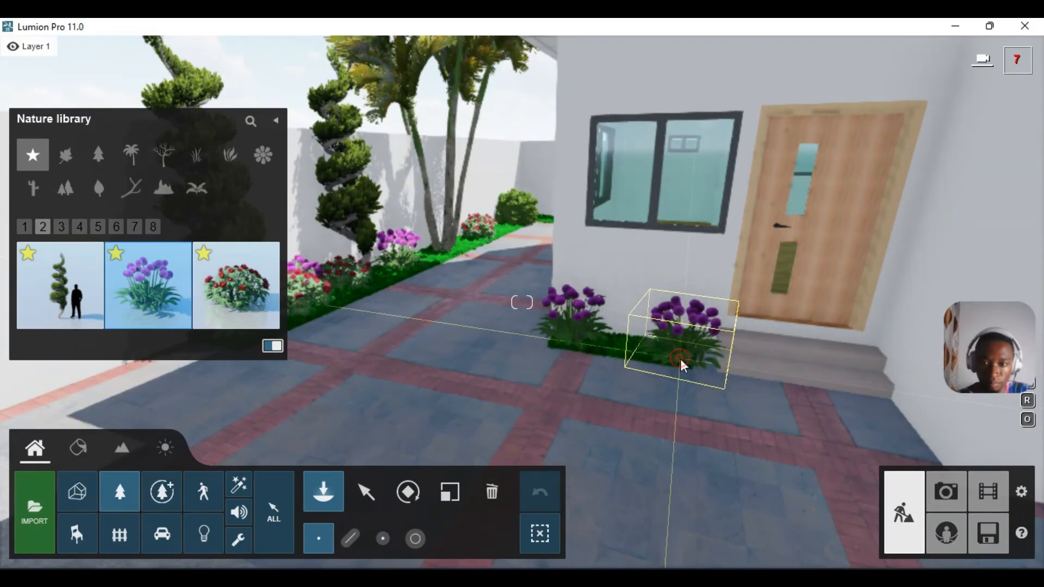
pyautogui.click(235, 282)
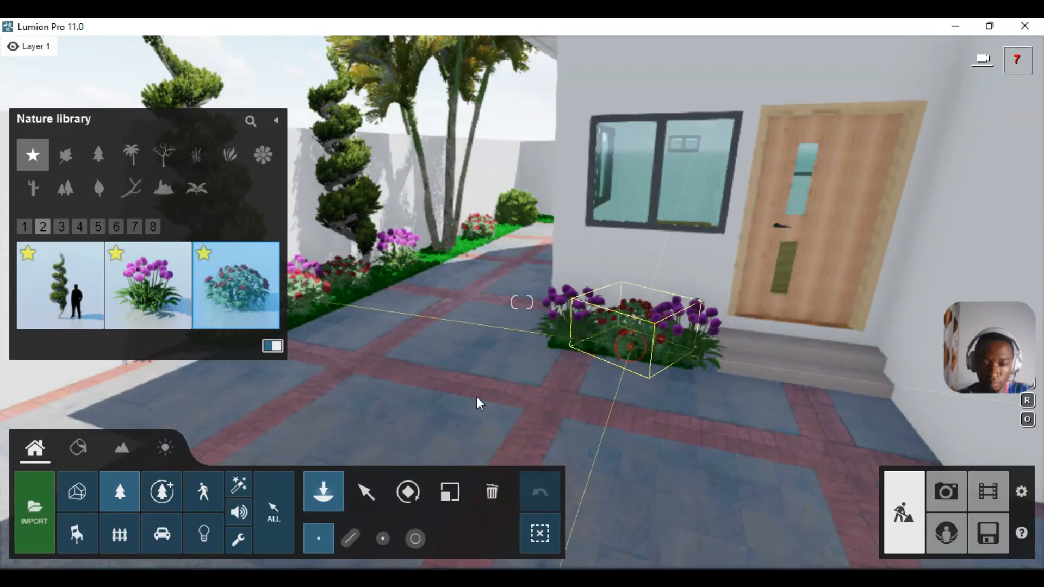
pyautogui.press('s')
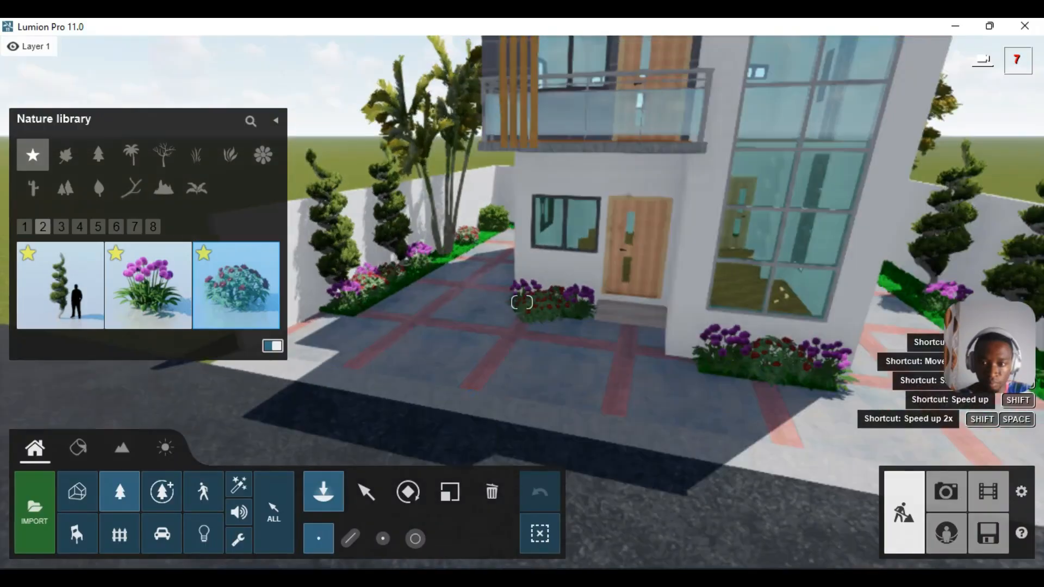
pyautogui.moveTo(473, 399); pyautogui.dragTo(558, 386, button='right')
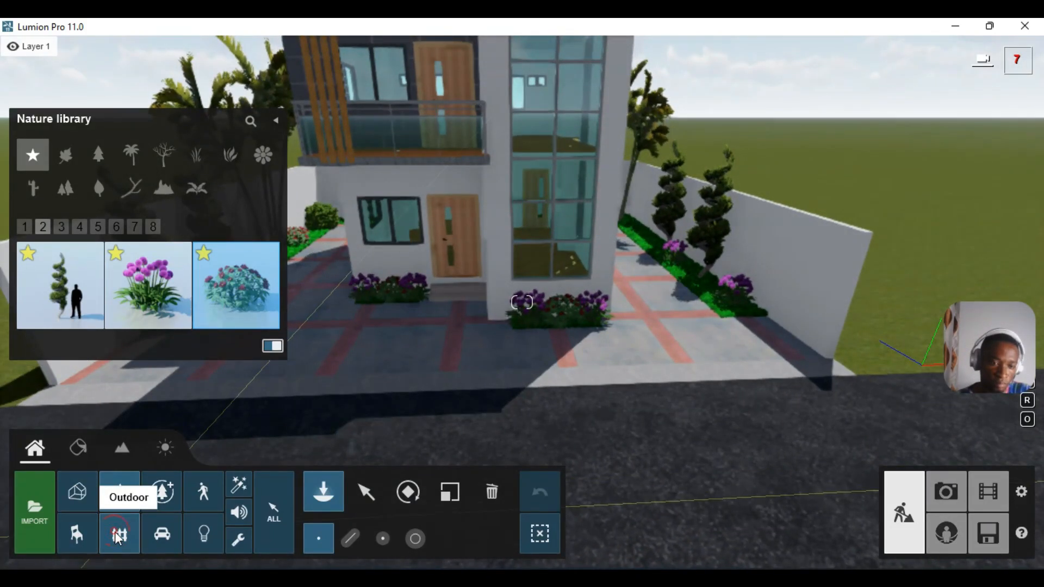
# - Place a tall planter from the Outdoor favourites beside the entrance flower bed
pyautogui.click(118, 533)
pyautogui.click(40, 159)
pyautogui.click(500, 320)
pyautogui.press('w')
pyautogui.press('w')
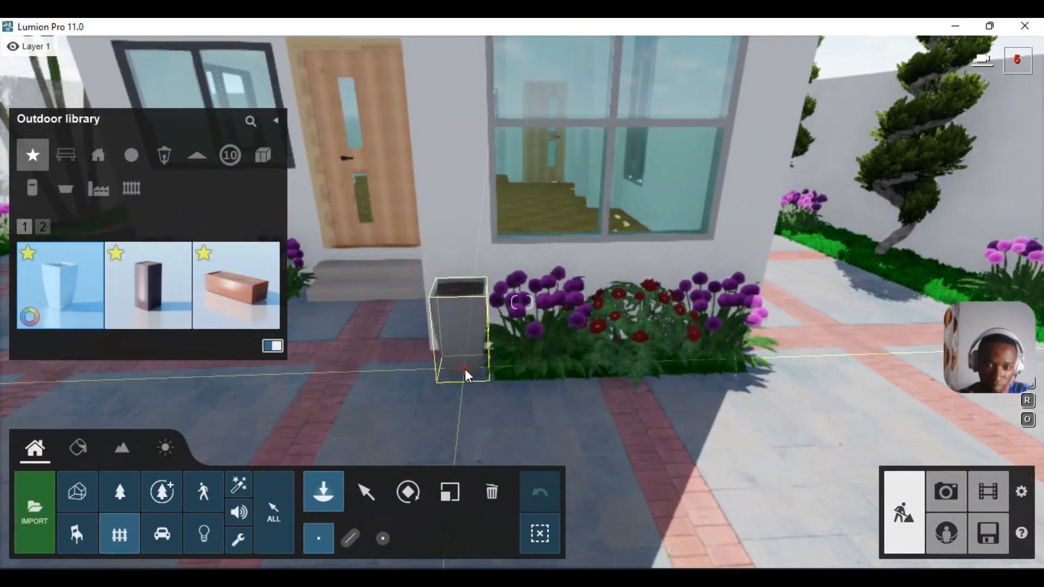
pyautogui.click(465, 369)
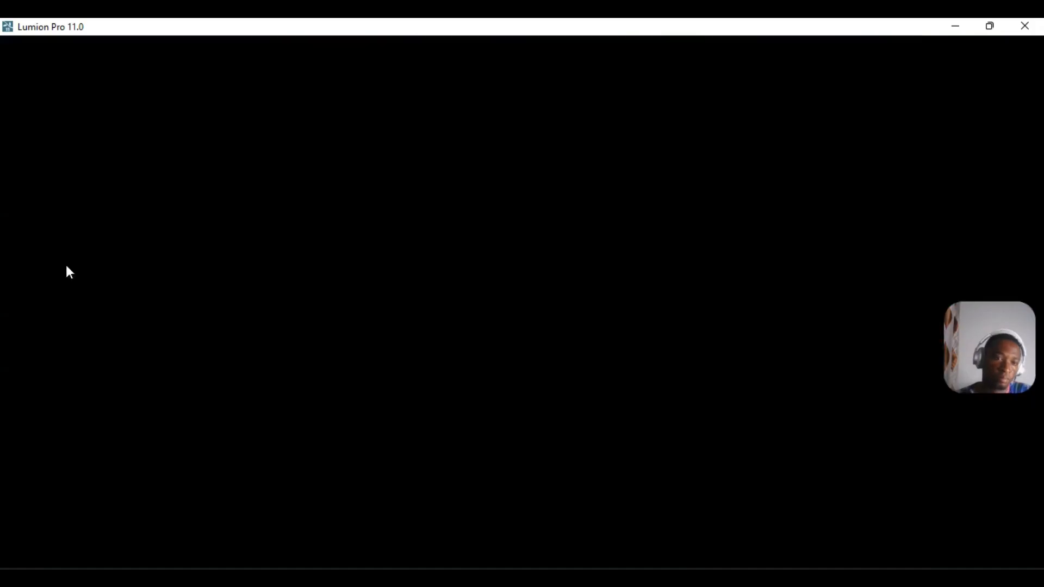
# - Plant a yellow iris from Nature page 3 inside the planter and move toward the balcony
pyautogui.click(128, 501)
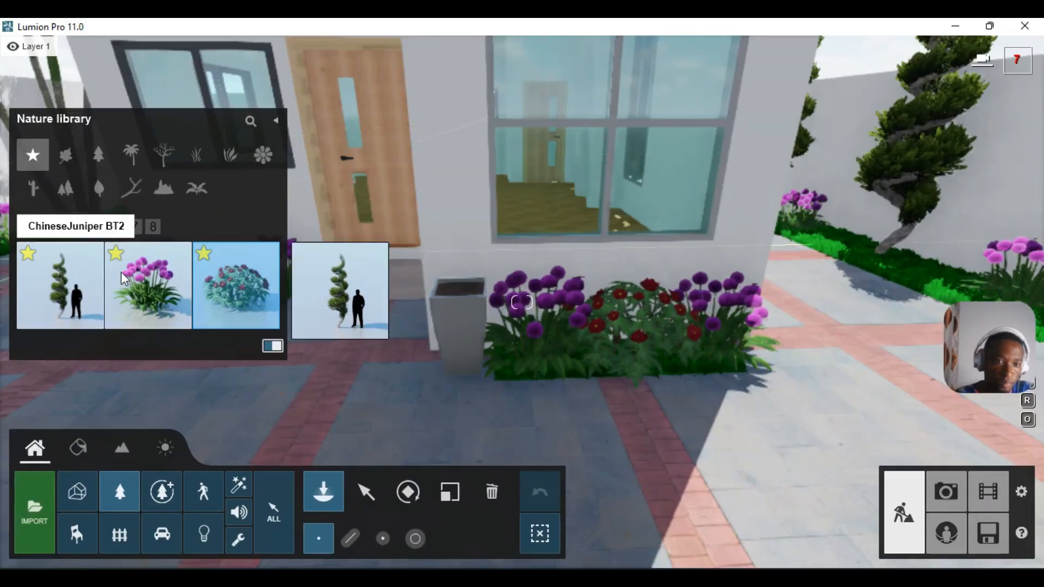
pyautogui.moveTo(148, 294)
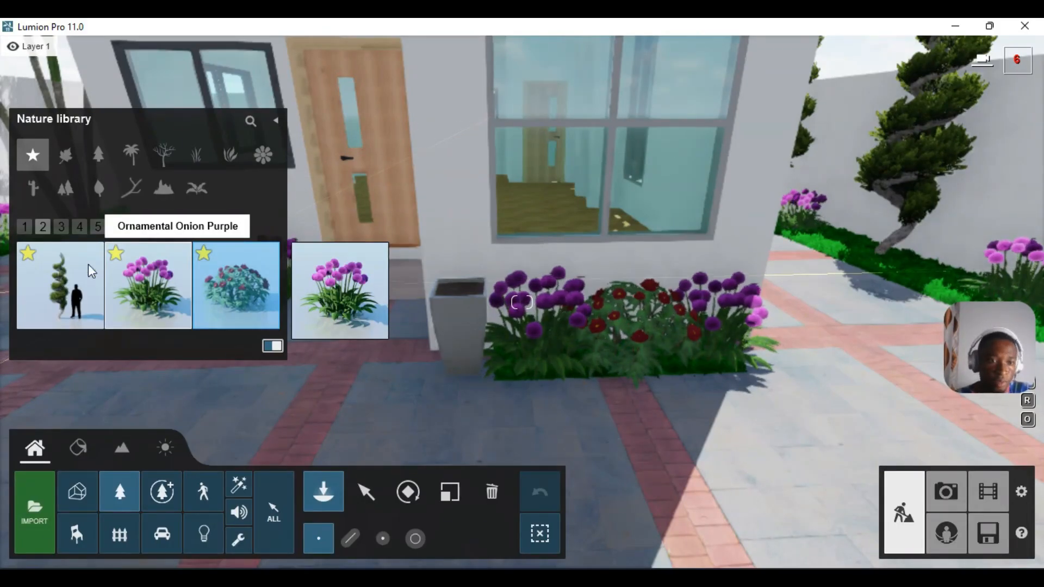
pyautogui.click(79, 227)
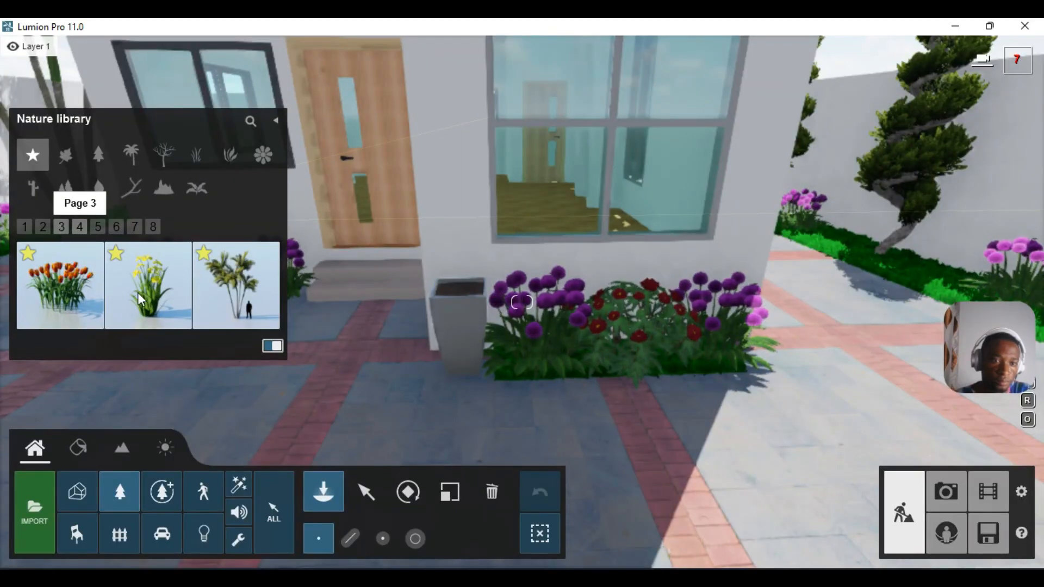
pyautogui.click(142, 292)
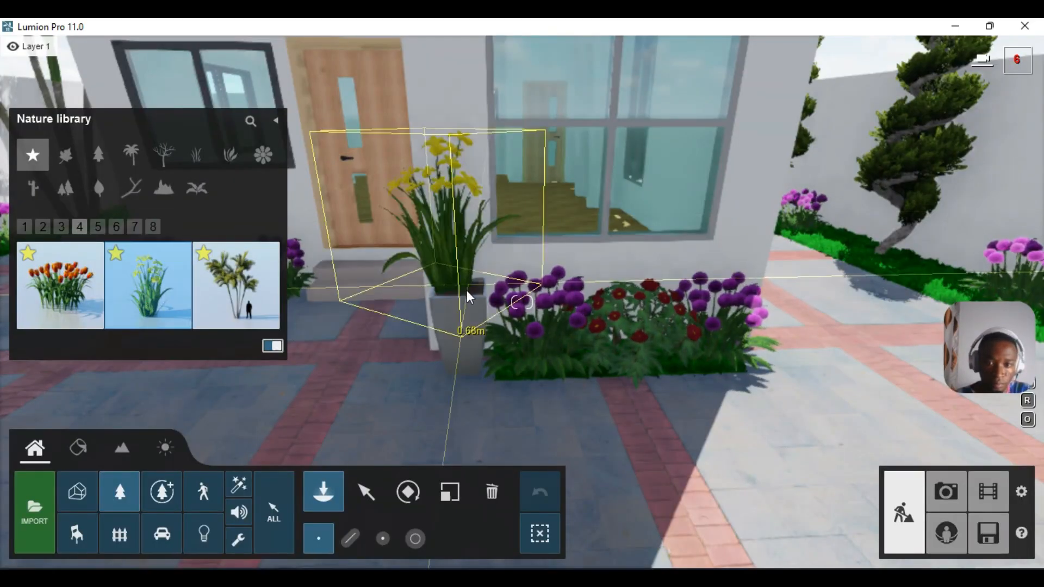
pyautogui.click(458, 289)
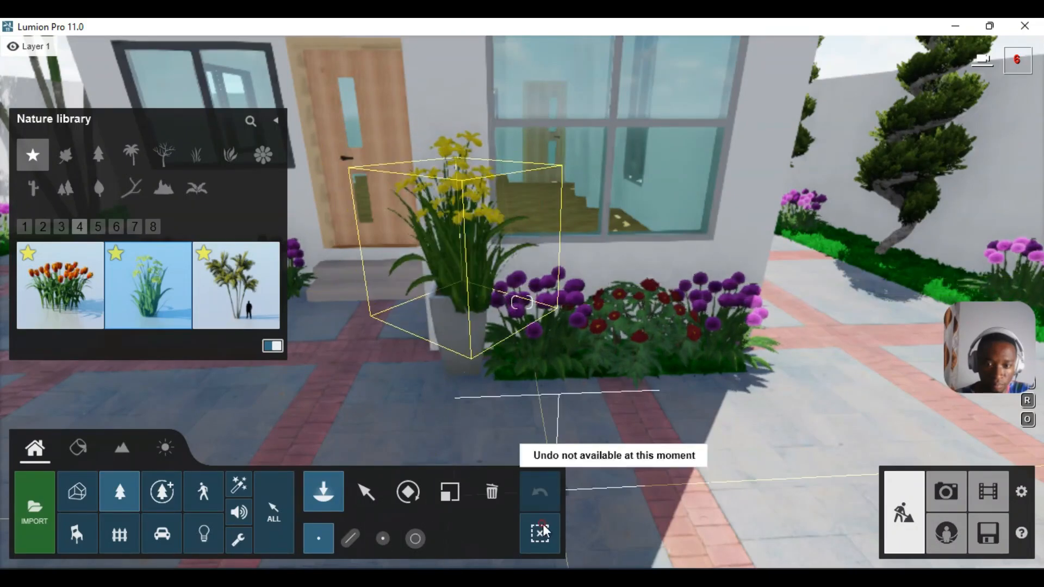
pyautogui.press('s')
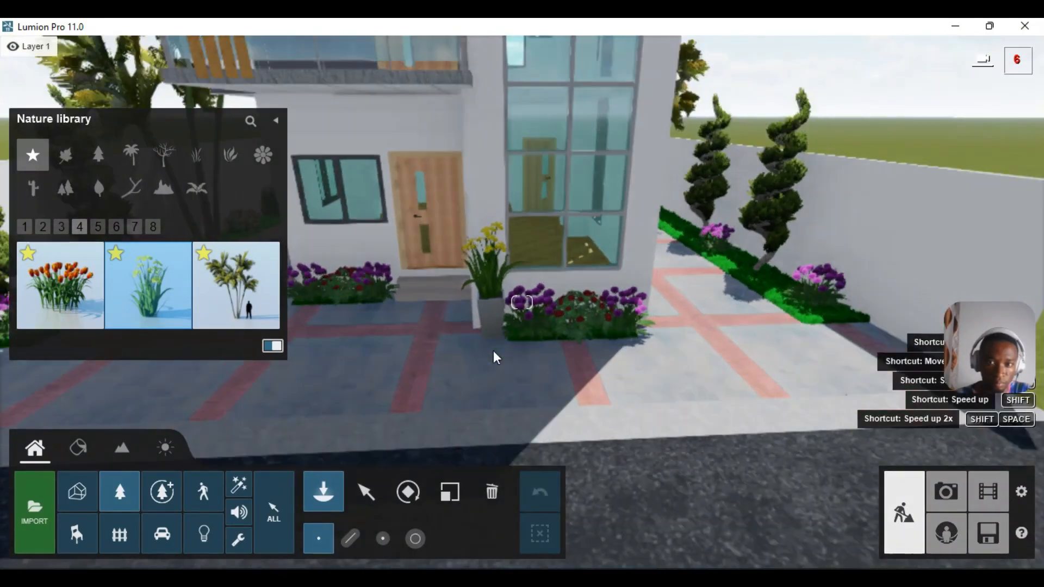
pyautogui.press('s')
pyautogui.moveTo(531, 353); pyautogui.dragTo(515, 338, button='right')
pyautogui.press('w')
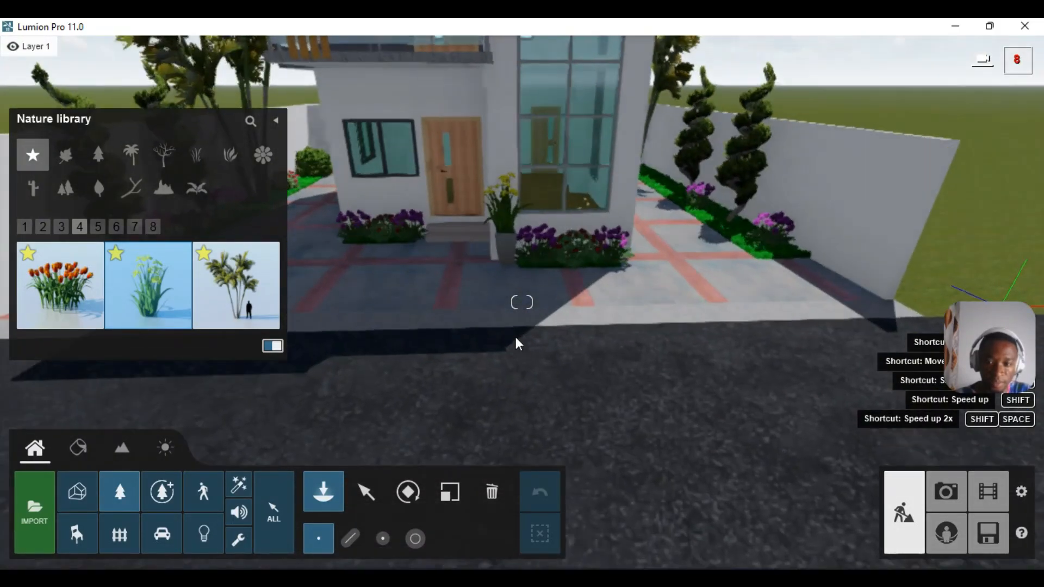
pyautogui.press('w')
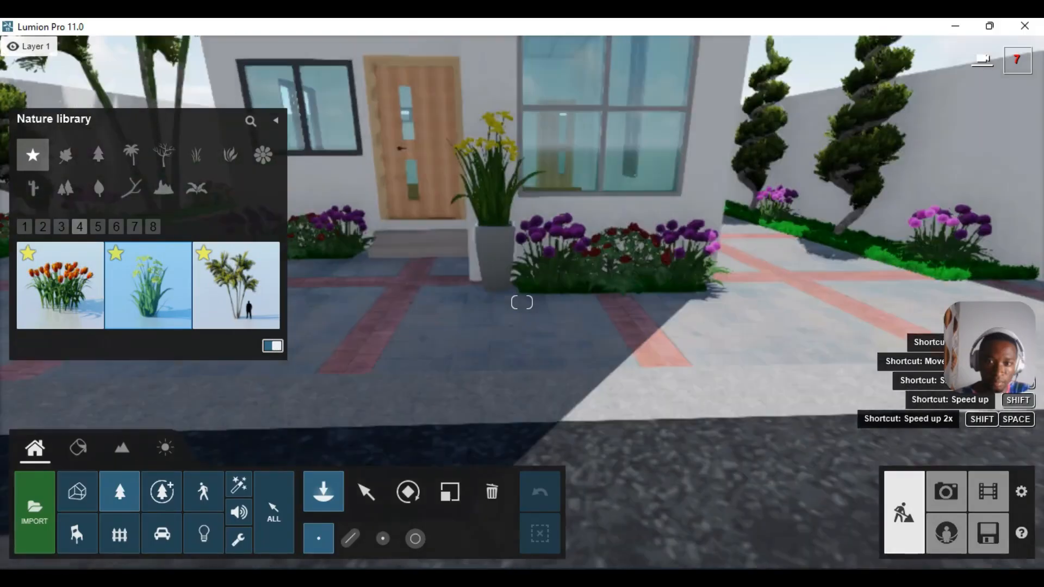
pyautogui.moveTo(522, 337); pyautogui.dragTo(500, 301, button='right')
pyautogui.press('w')
# - Apply Indoor > Tiles > Polii TilesMarble 060 2k to the ceiling under the balcony and save
pyautogui.click(90, 451)
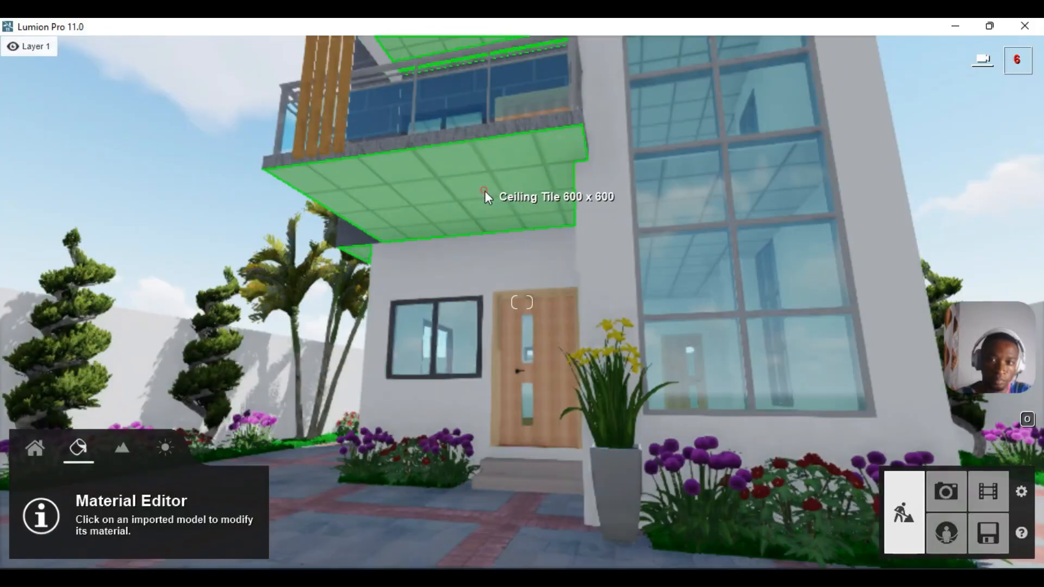
pyautogui.click(490, 190)
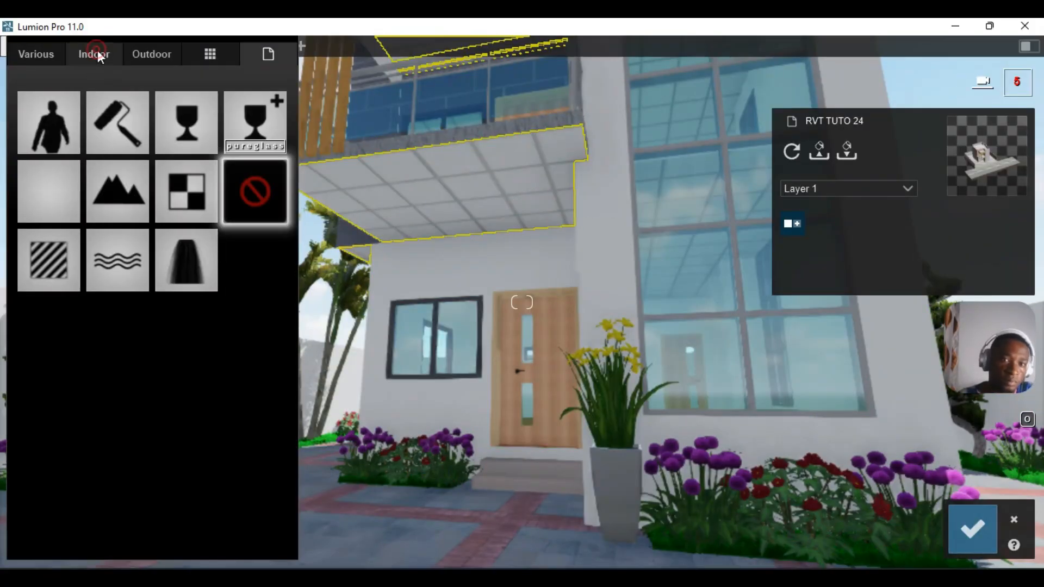
pyautogui.click(94, 54)
pyautogui.click(162, 145)
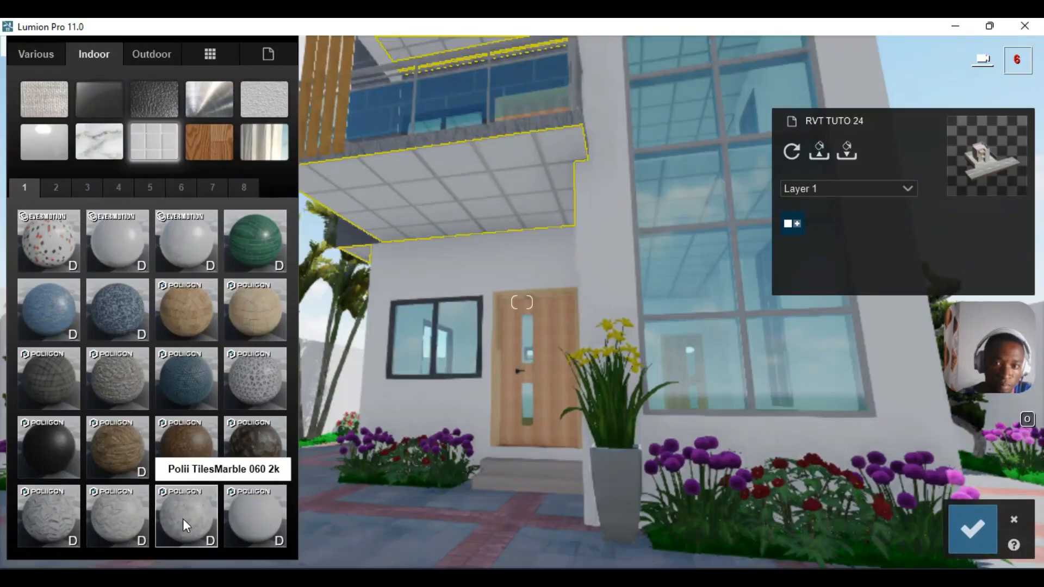
pyautogui.click(183, 518)
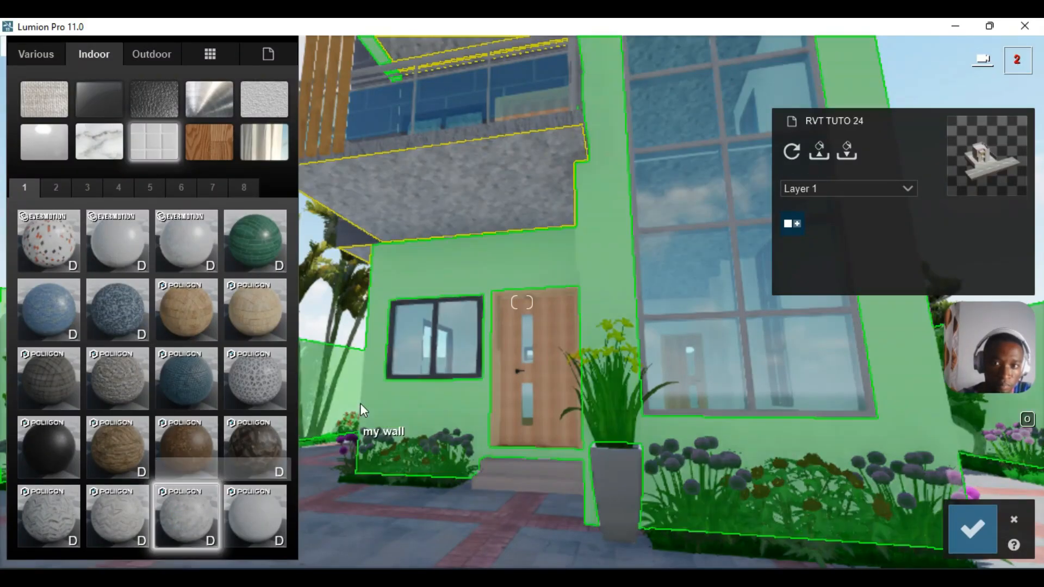
pyautogui.click(360, 402)
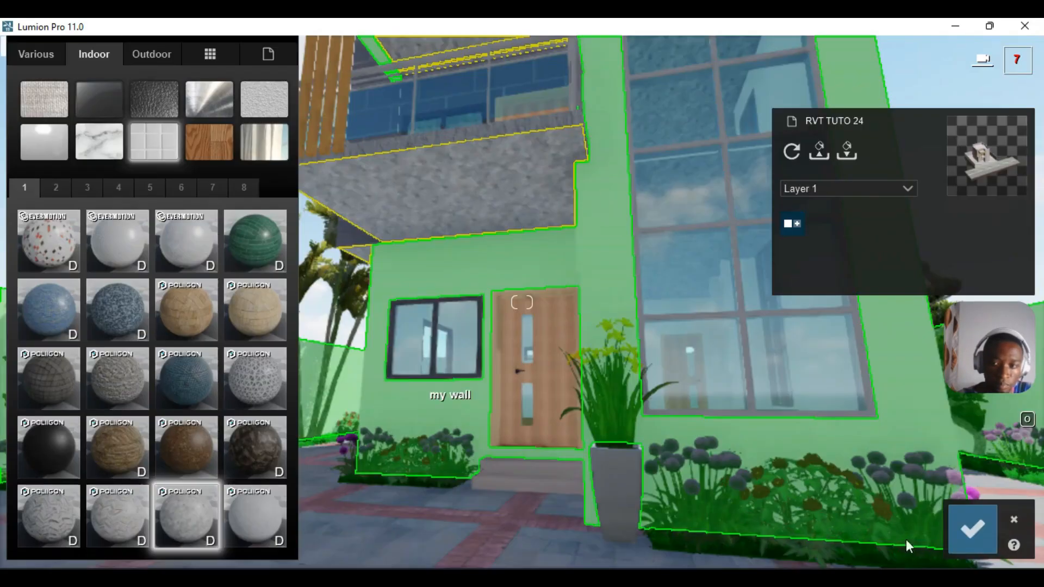
pyautogui.click(966, 524)
# - Select the balcony's Oak Flooring surface for material editing
pyautogui.moveTo(635, 421); pyautogui.dragTo(536, 413, button='right')
pyautogui.press('w')
pyautogui.press('w')
pyautogui.moveTo(522, 331); pyautogui.dragTo(508, 366, button='right')
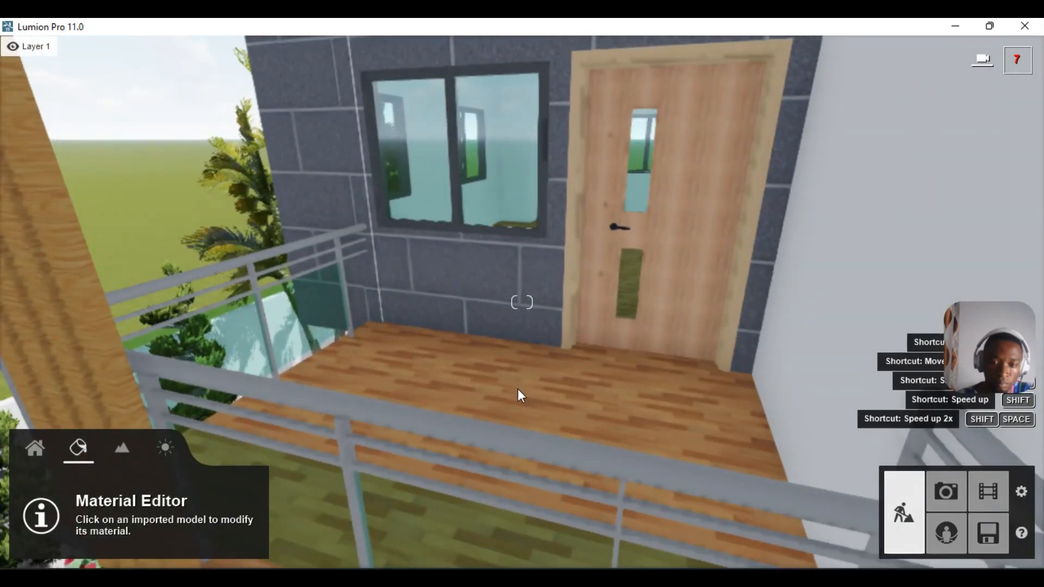
pyautogui.click(518, 390)
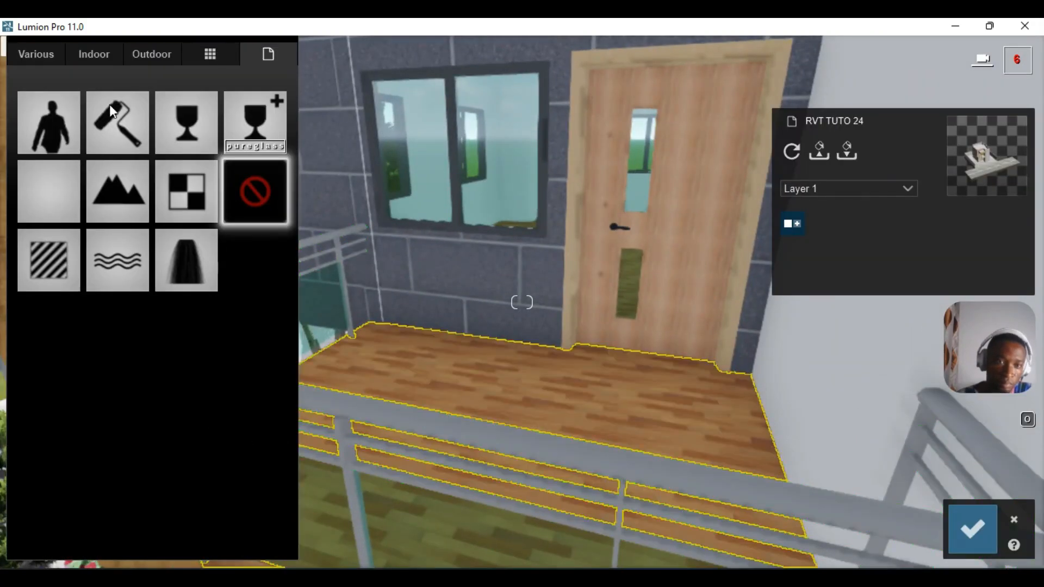
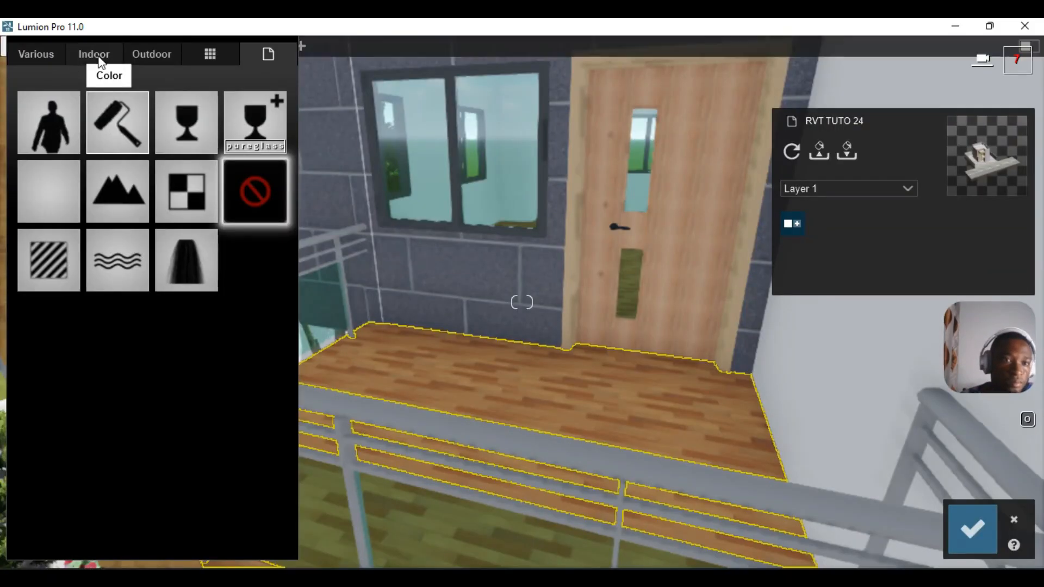
# - Apply the Indoor > Tiles marble material Polii TilesMarble 059 2k to the balcony floor
pyautogui.click(97, 55)
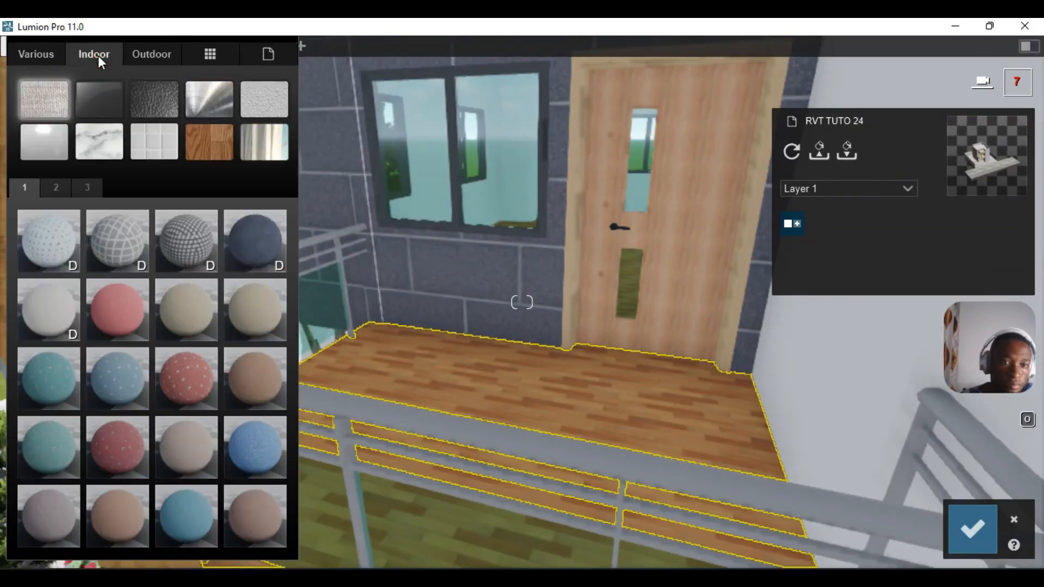
pyautogui.click(133, 143)
pyautogui.click(241, 517)
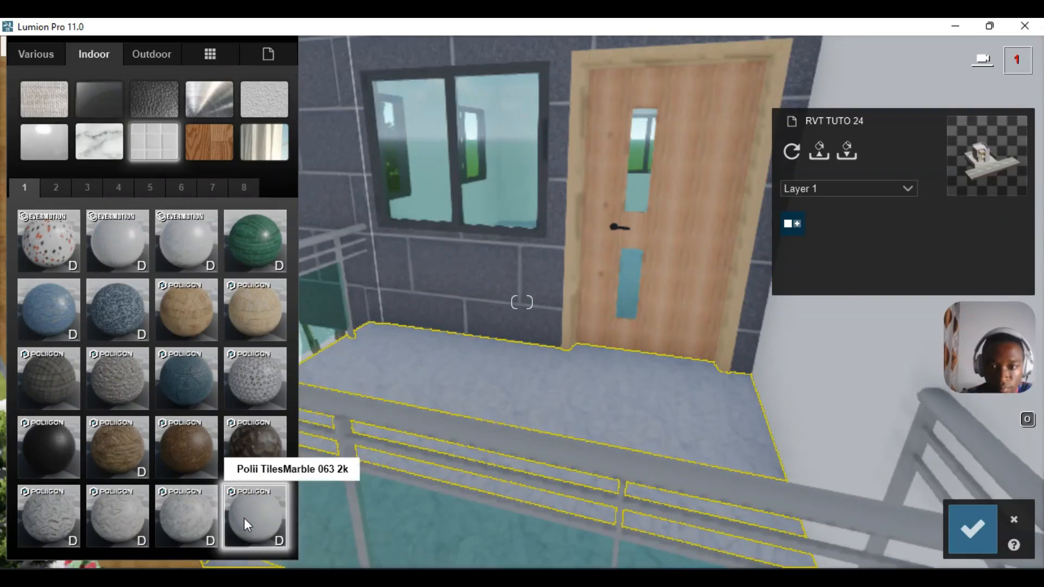
pyautogui.click(130, 517)
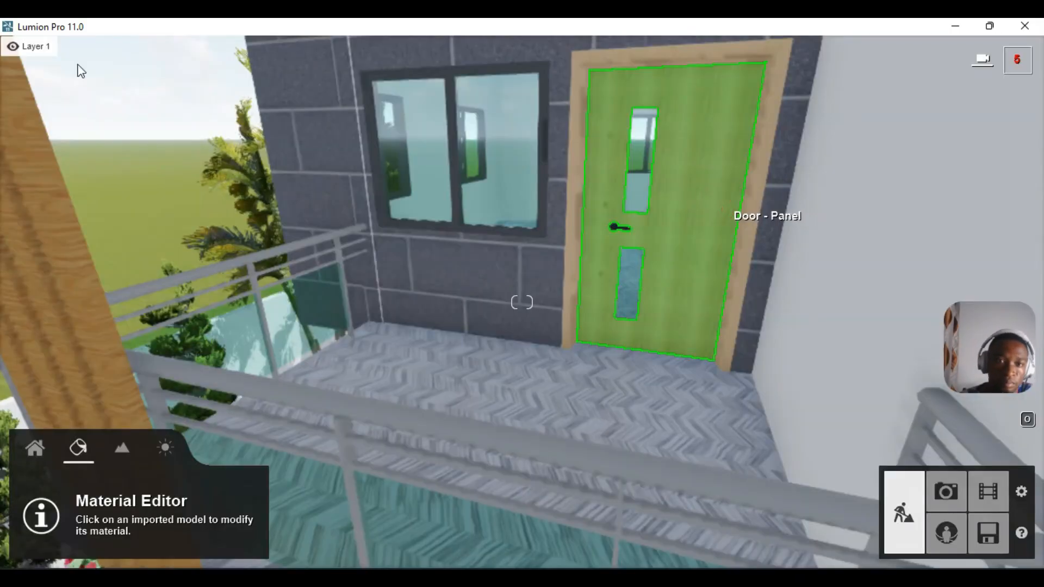
# - Give the door the dark red Outdoor wood material
pyautogui.click(723, 214)
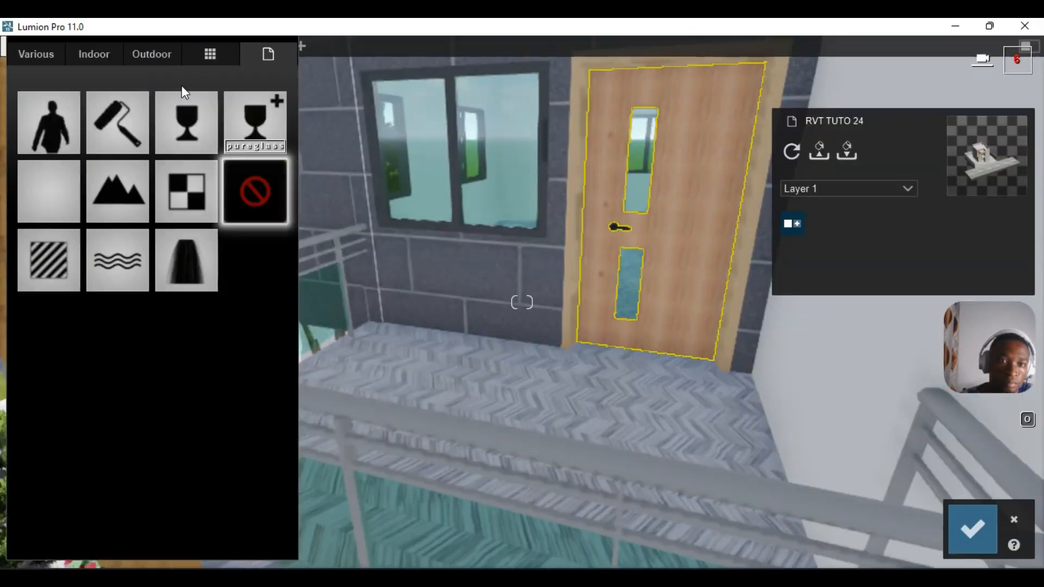
pyautogui.click(151, 50)
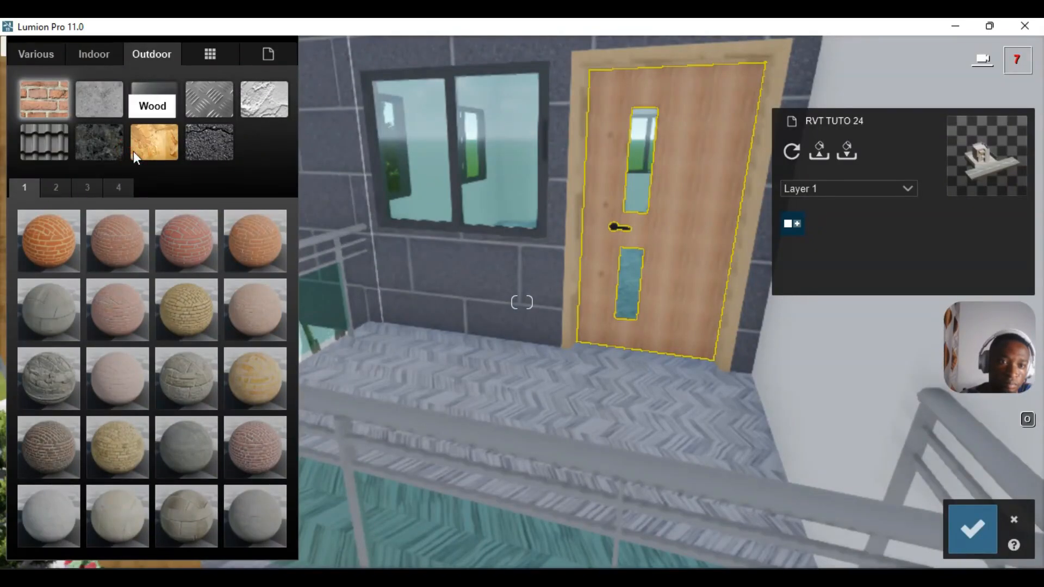
pyautogui.click(582, 128)
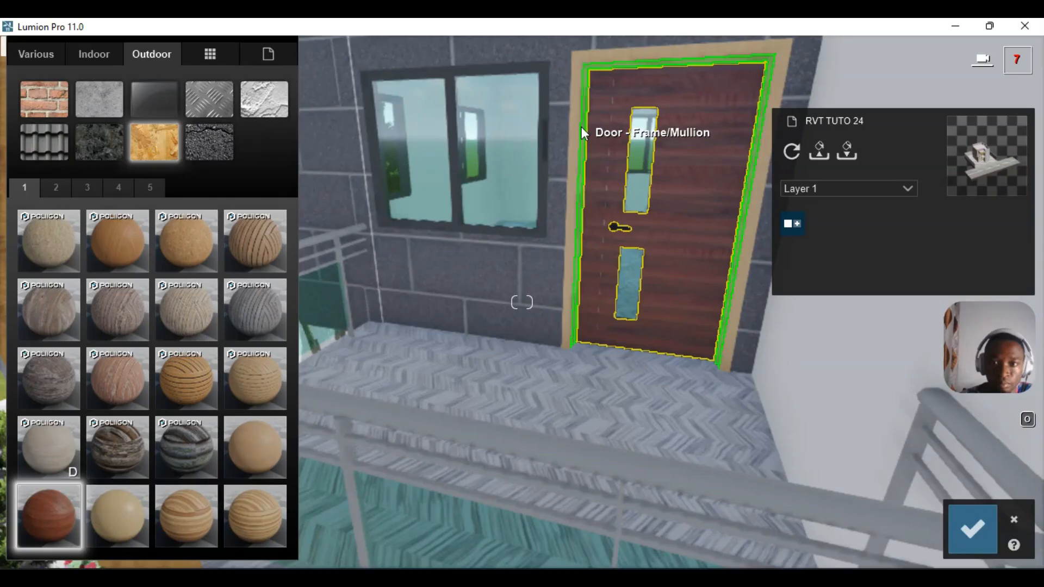
# - Apply Outdoor > Wood > Wood 002 1024 to the door frame and architrave
pyautogui.click(582, 128)
pyautogui.click(152, 54)
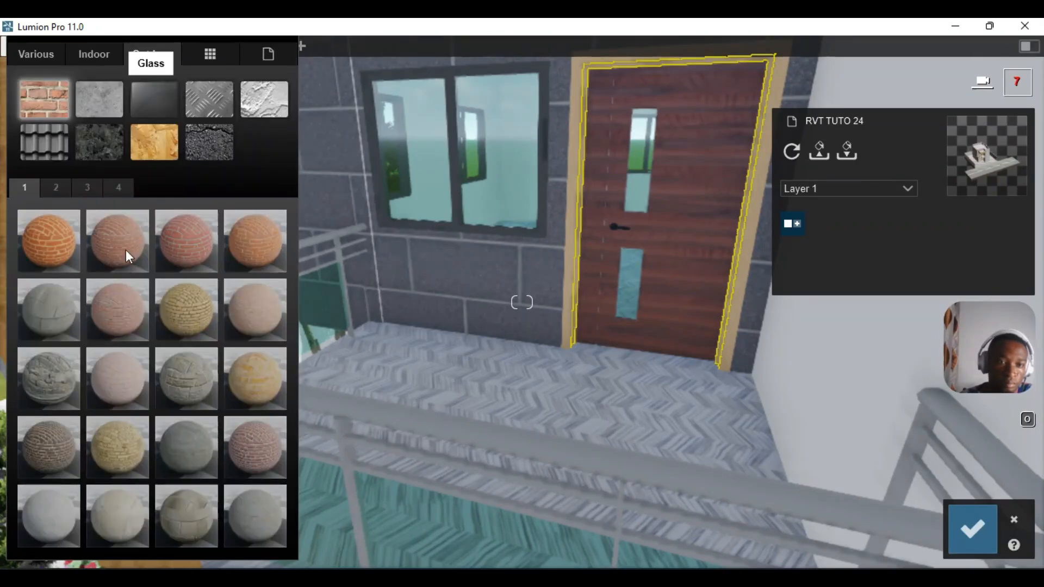
pyautogui.click(154, 142)
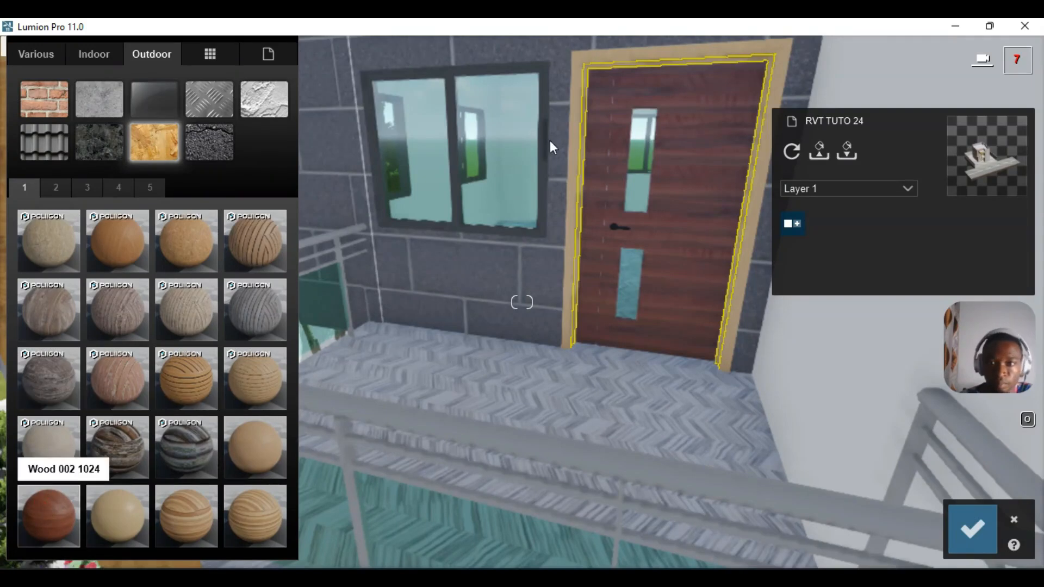
pyautogui.click(577, 106)
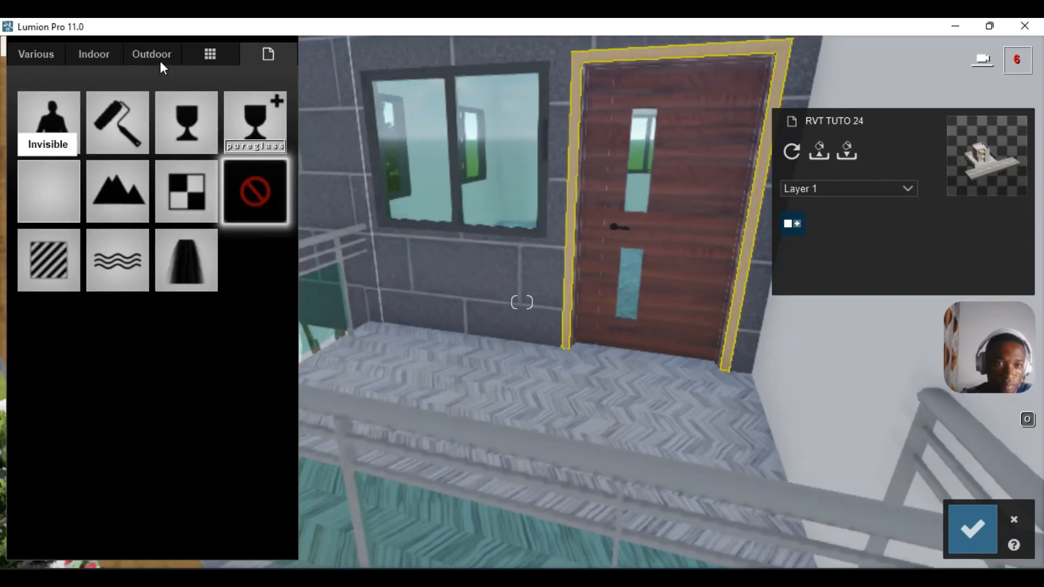
pyautogui.click(157, 58)
pyautogui.click(175, 120)
pyautogui.click(167, 136)
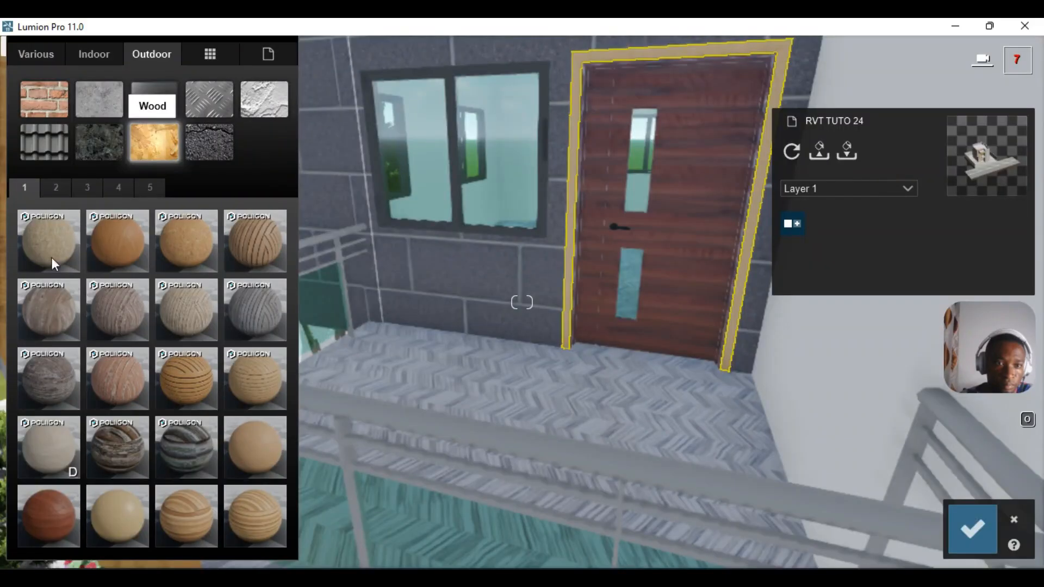
pyautogui.click(37, 508)
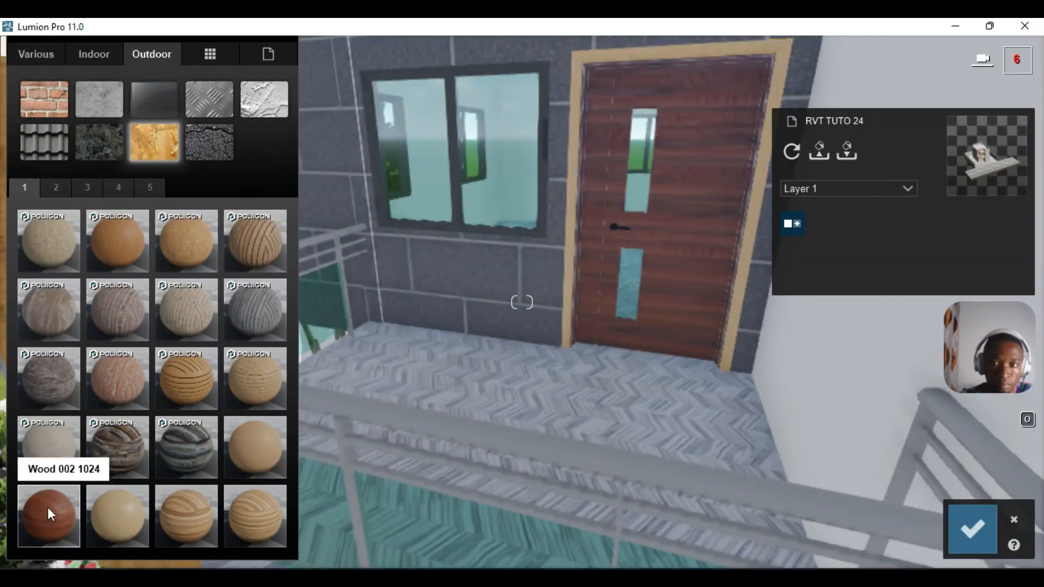
pyautogui.click(586, 419)
# - Save the door material changes
pyautogui.moveTo(583, 338)
pyautogui.mouseDown(button='right')
pyautogui.moveTo(609, 362)
pyautogui.moveTo(583, 337)
pyautogui.mouseUp(button='right')
pyautogui.scroll(-5, 584, 338)
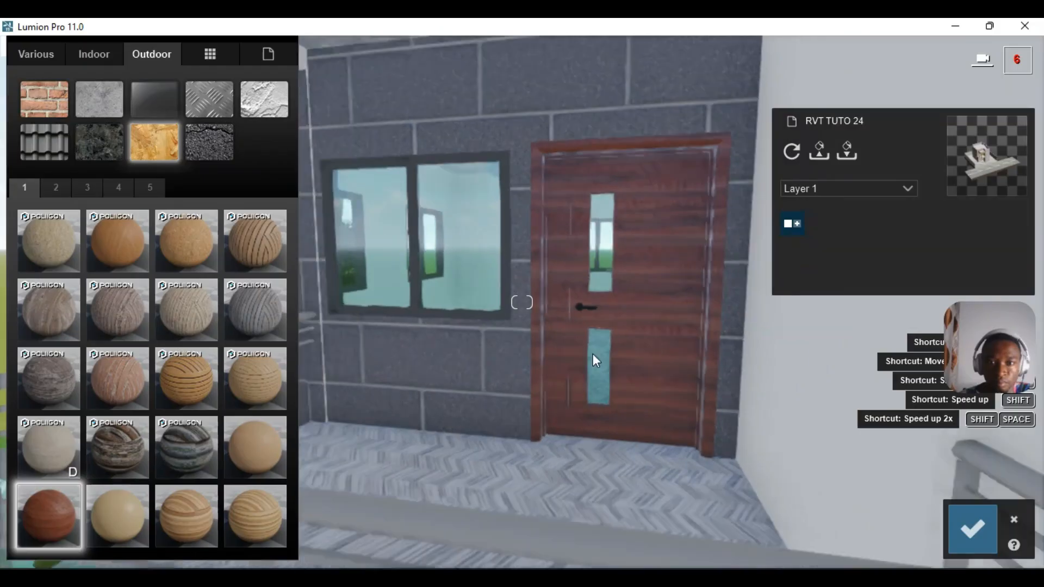
pyautogui.click(977, 527)
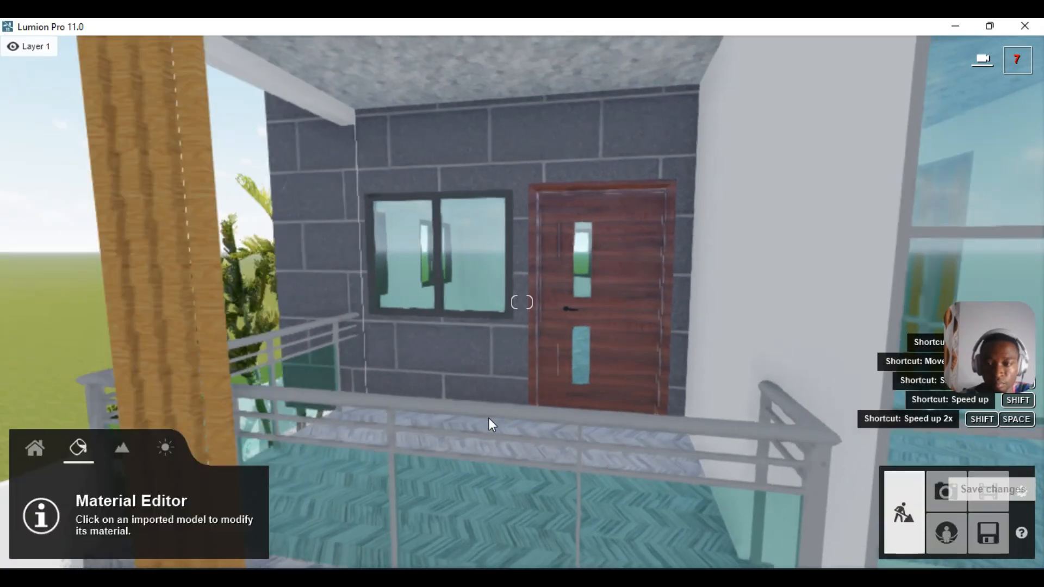
pyautogui.scroll(-5, 590, 396)
pyautogui.click(763, 377)
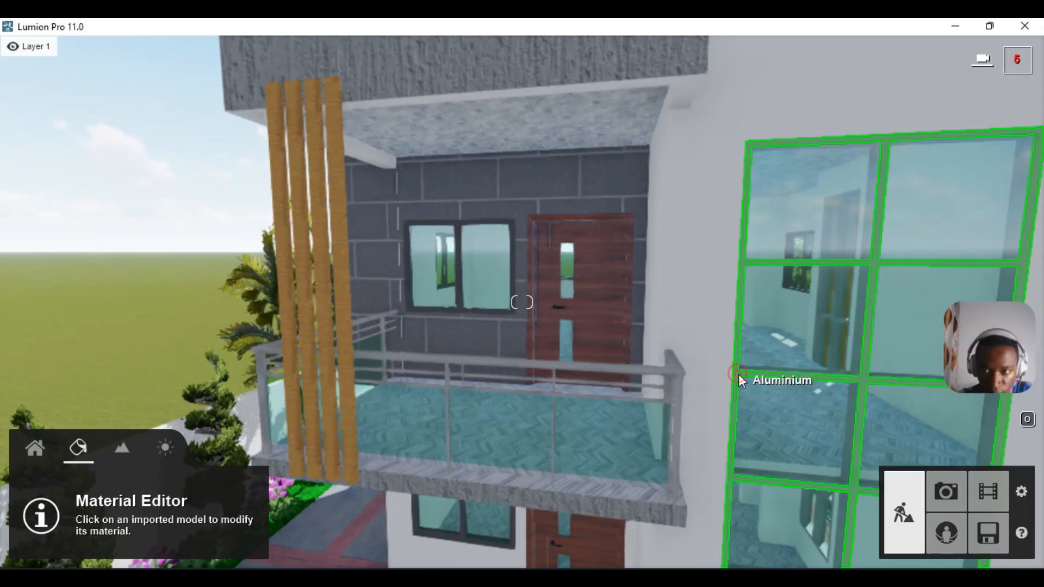
# - Switch the aluminium window frames to a Color material set to RAL 9004 and confirm
pyautogui.click(739, 376)
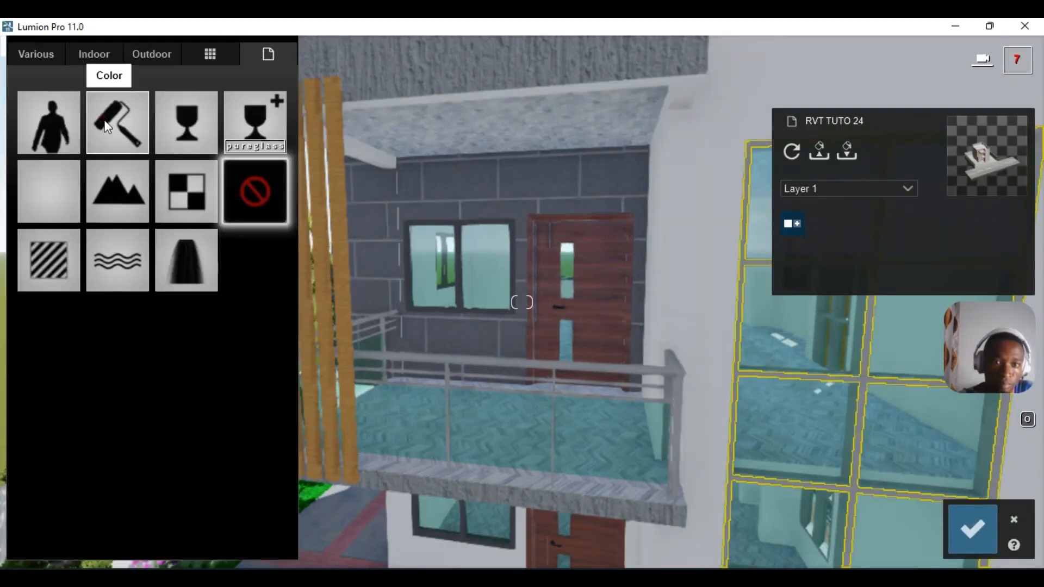
pyautogui.click(126, 140)
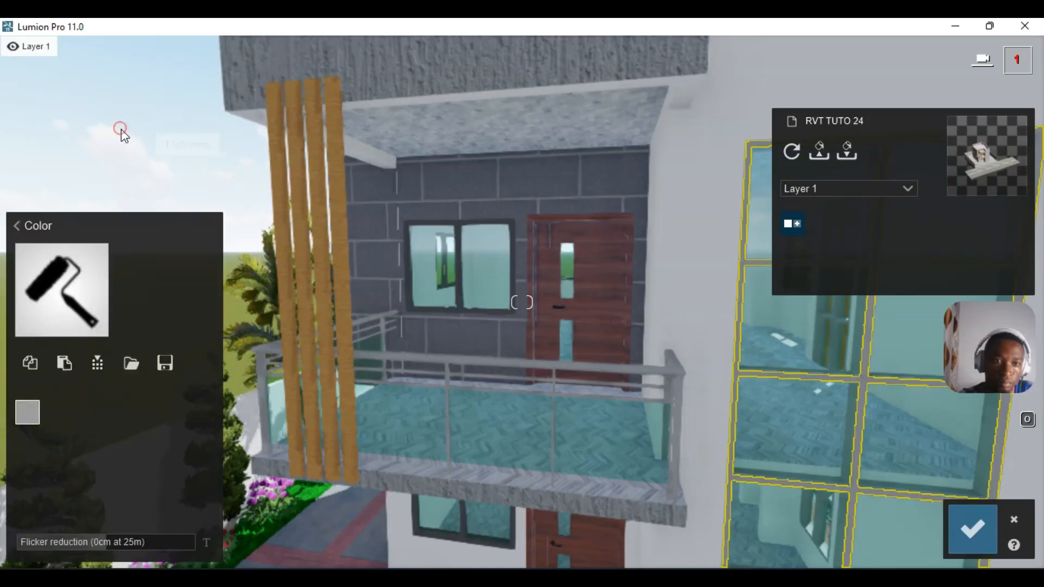
pyautogui.click(27, 412)
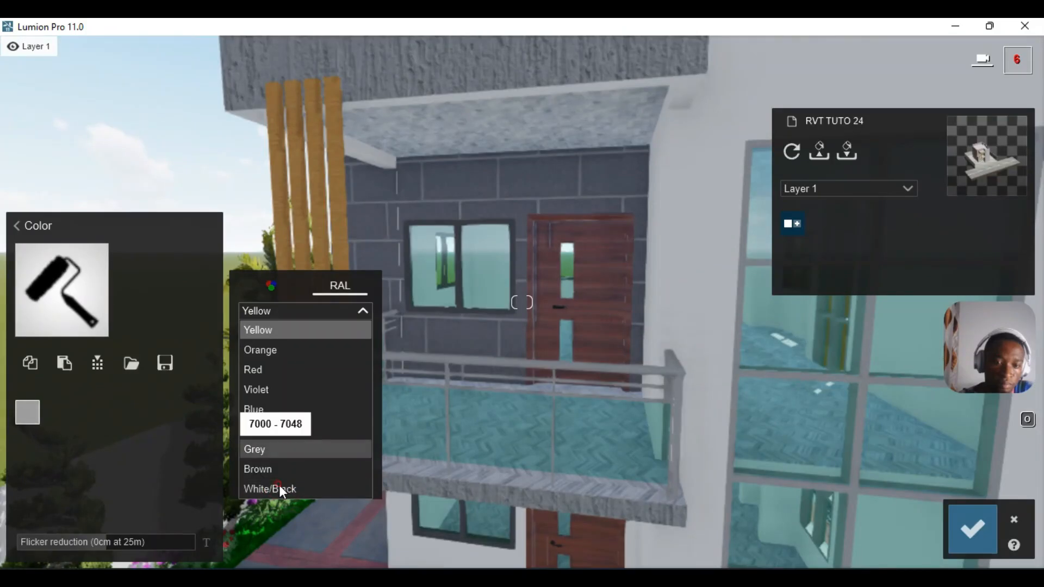
pyautogui.click(279, 485)
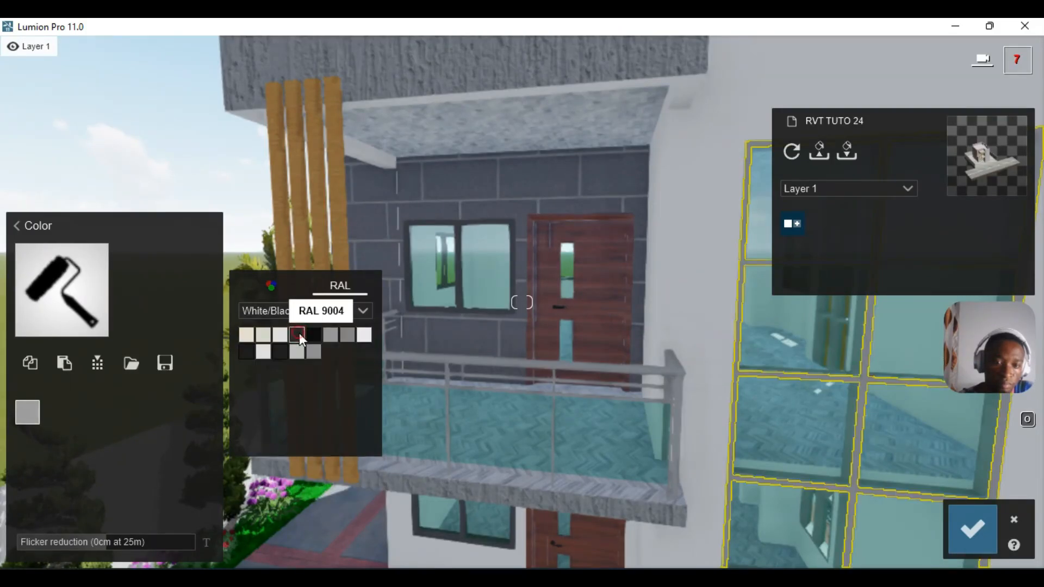
pyautogui.click(299, 333)
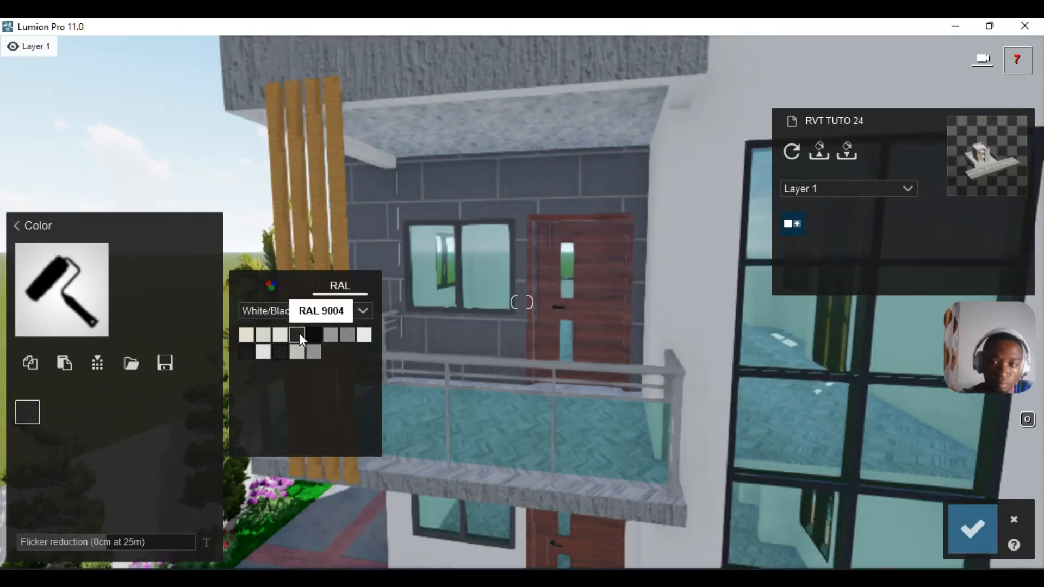
pyautogui.click(971, 528)
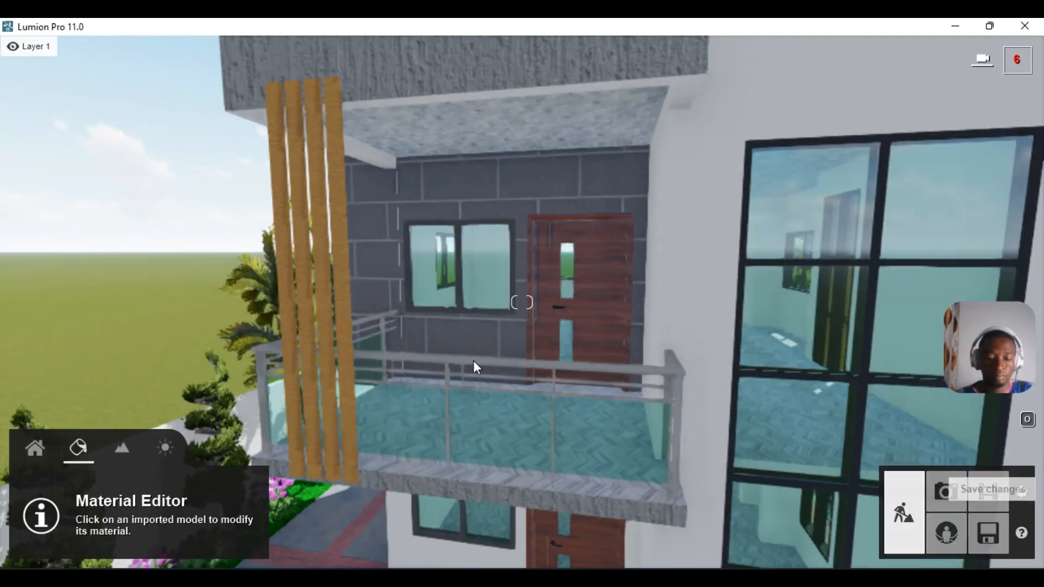
# - Fly around the house until it is framed from the front corner with driveway and road visible
pyautogui.press('d')
pyautogui.press('s')
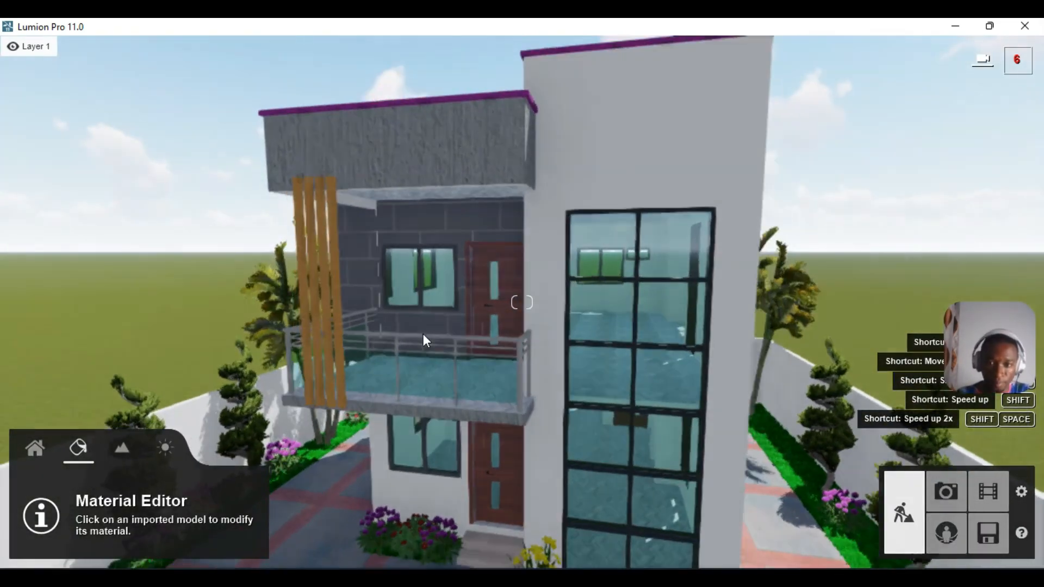
pyautogui.press('s')
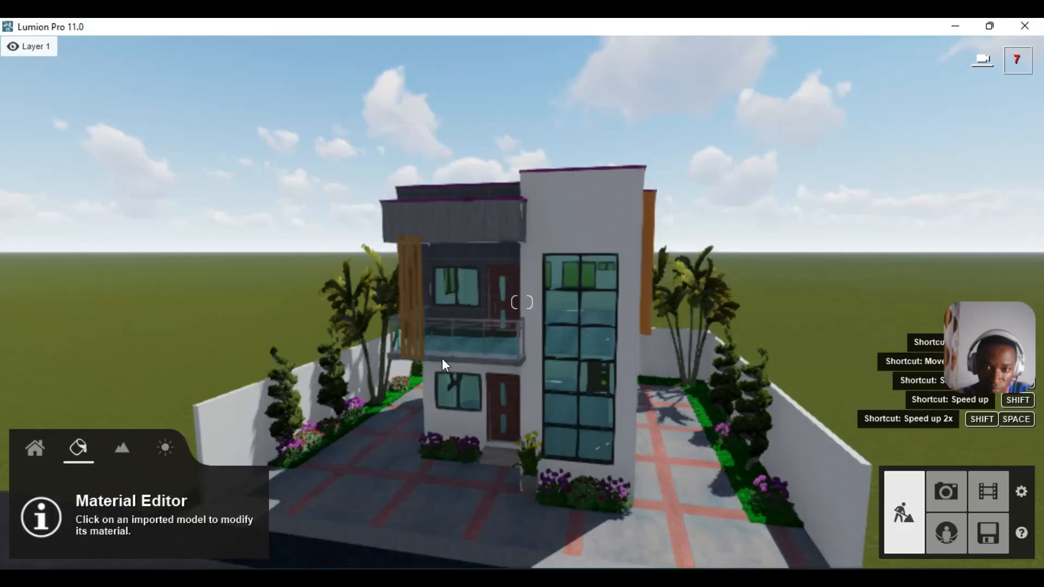
pyautogui.press('w')
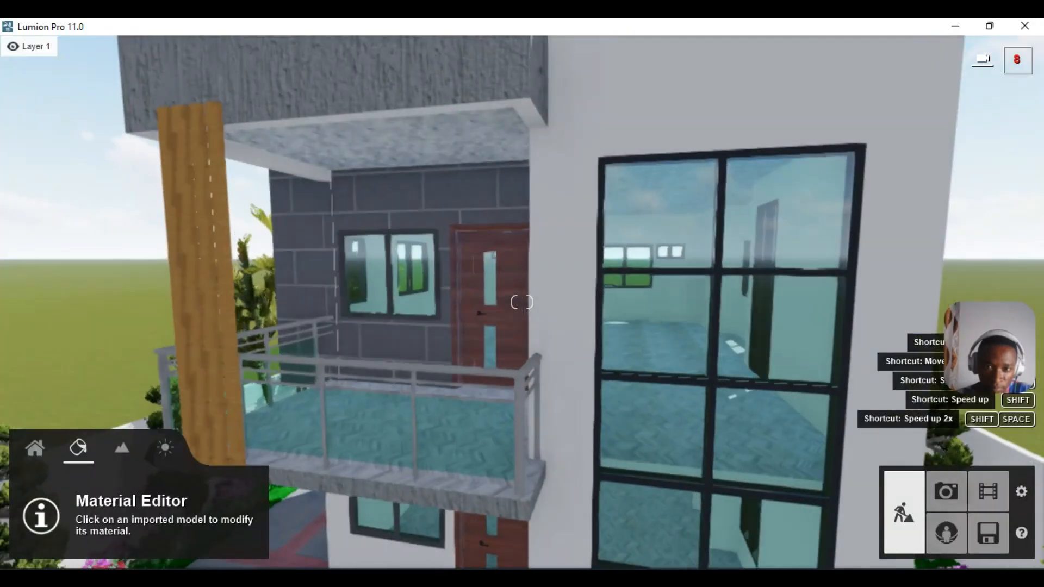
pyautogui.moveTo(522, 302); pyautogui.dragTo(426, 261, button='right')
pyautogui.press('s')
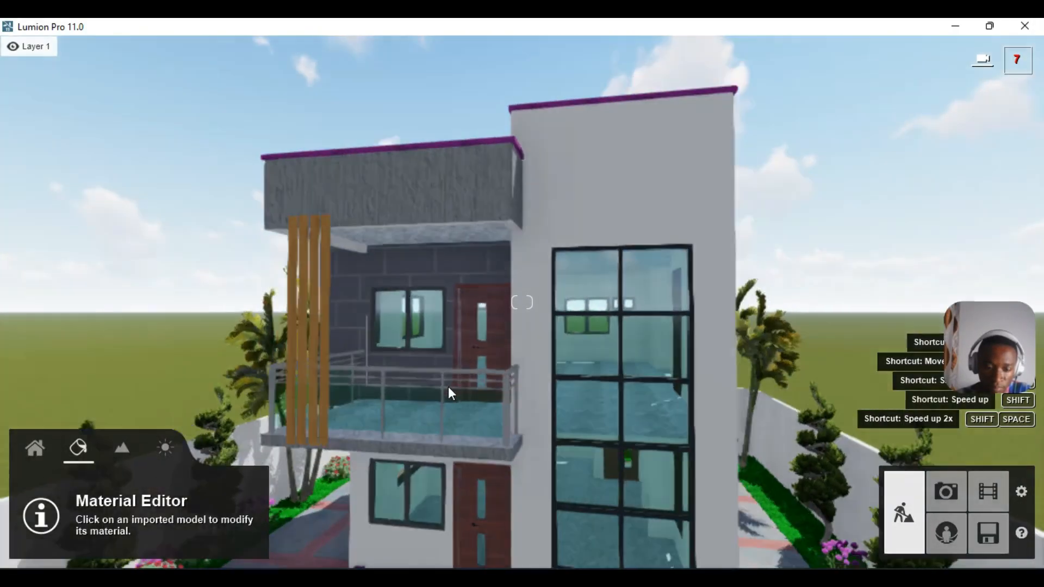
pyautogui.press('s')
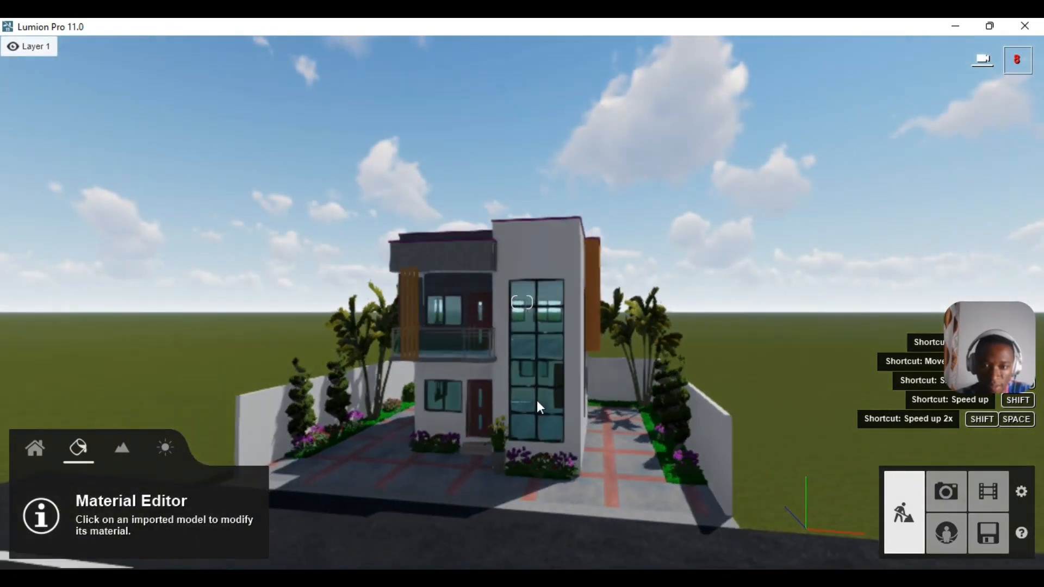
pyautogui.press('d')
pyautogui.press('d')
pyautogui.press('w')
pyautogui.moveTo(546, 452); pyautogui.dragTo(397, 310, button='right')
pyautogui.press('w')
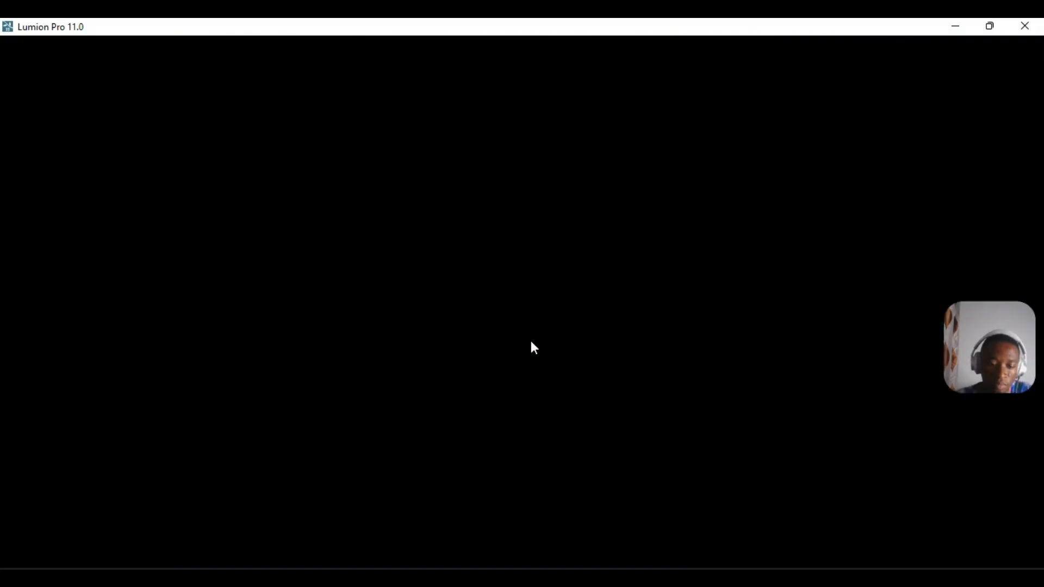
# - In Photo mode, restore and preview the photo 1 and photo 2 camera views
pyautogui.press('s')
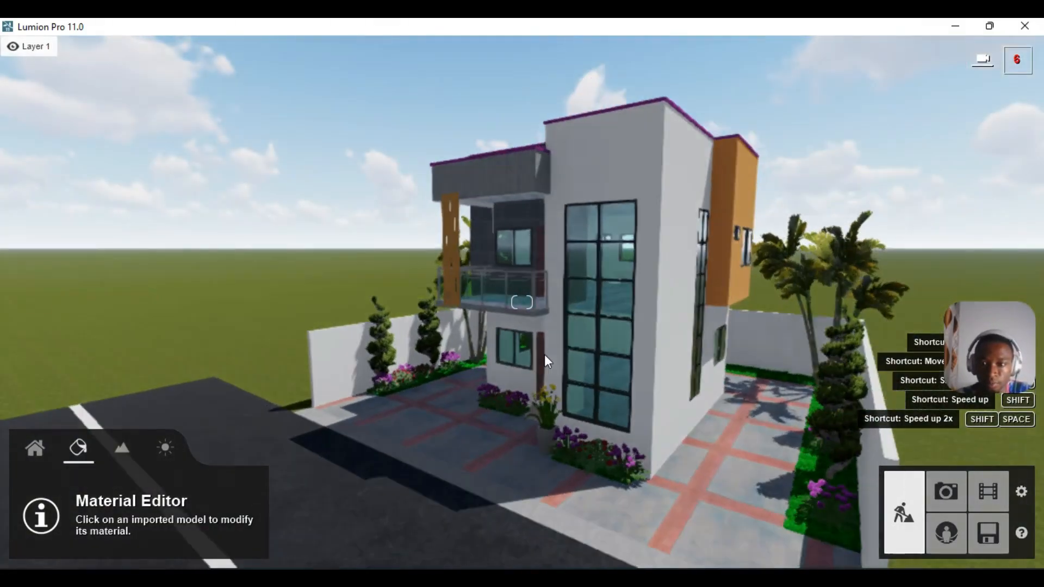
pyautogui.press('d')
pyautogui.click(944, 491)
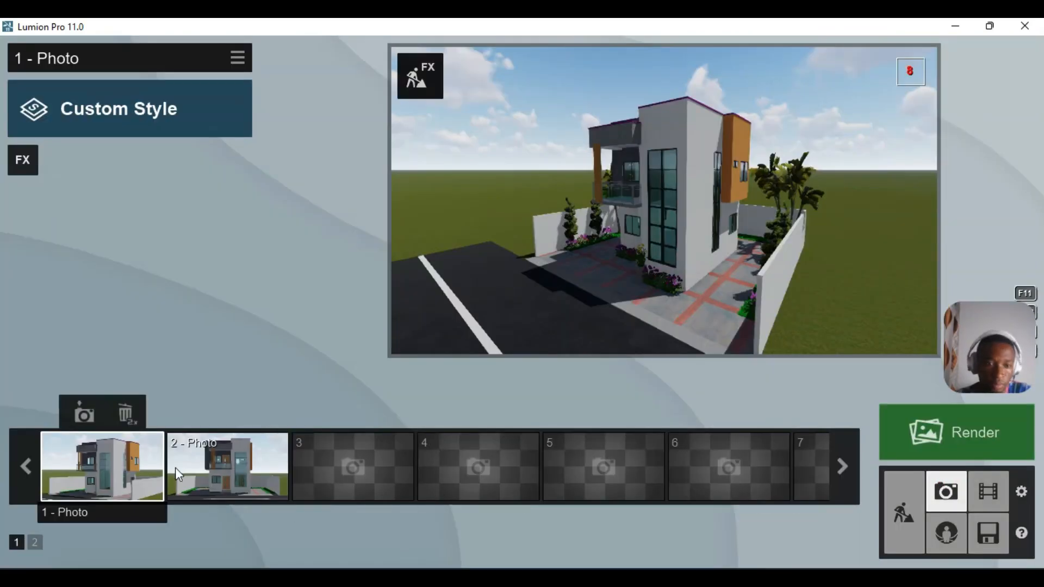
pyautogui.hotkey('shift', '1')
pyautogui.click(116, 461)
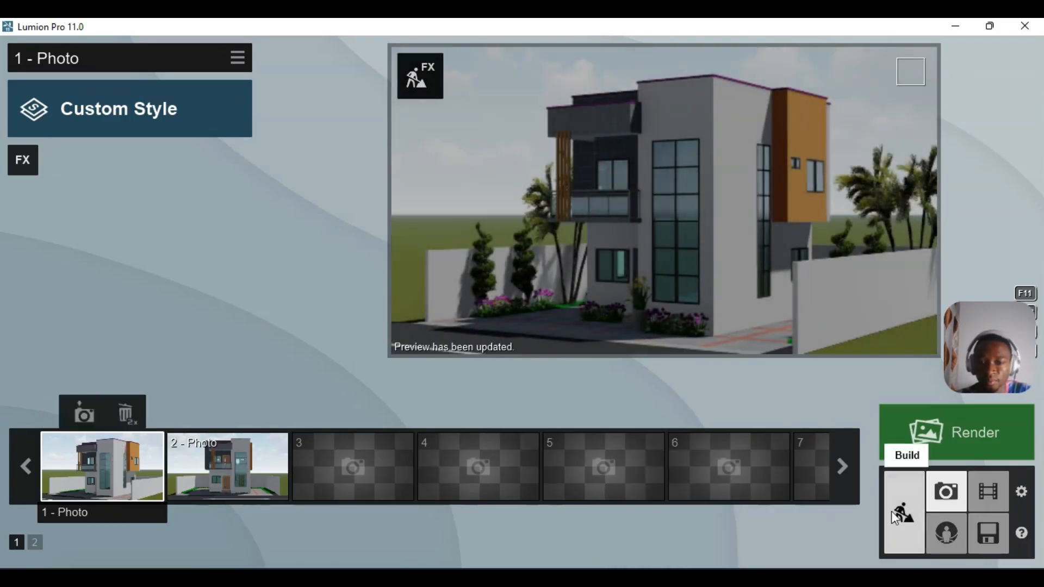
pyautogui.click(240, 478)
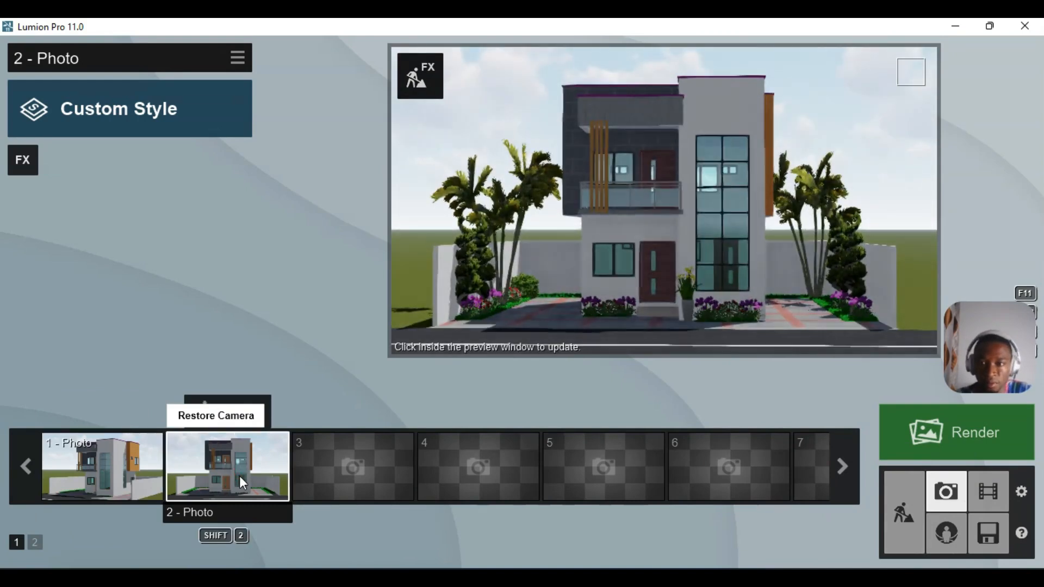
# - Return to Build mode and fly up over the house to show the whole compound
pyautogui.click(908, 501)
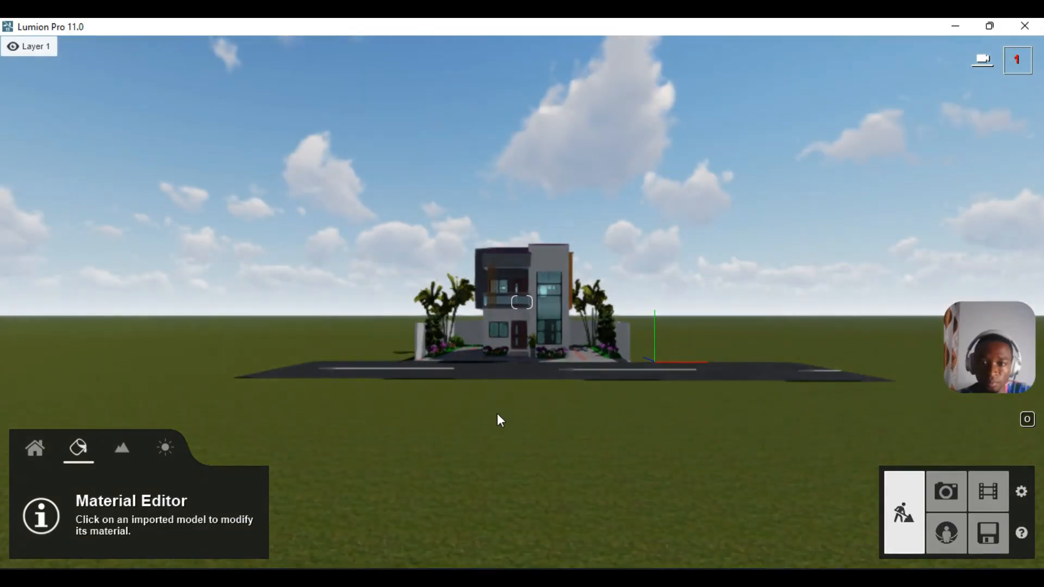
pyautogui.press('w')
pyautogui.moveTo(573, 350); pyautogui.dragTo(569, 327, button='right')
pyautogui.press('w')
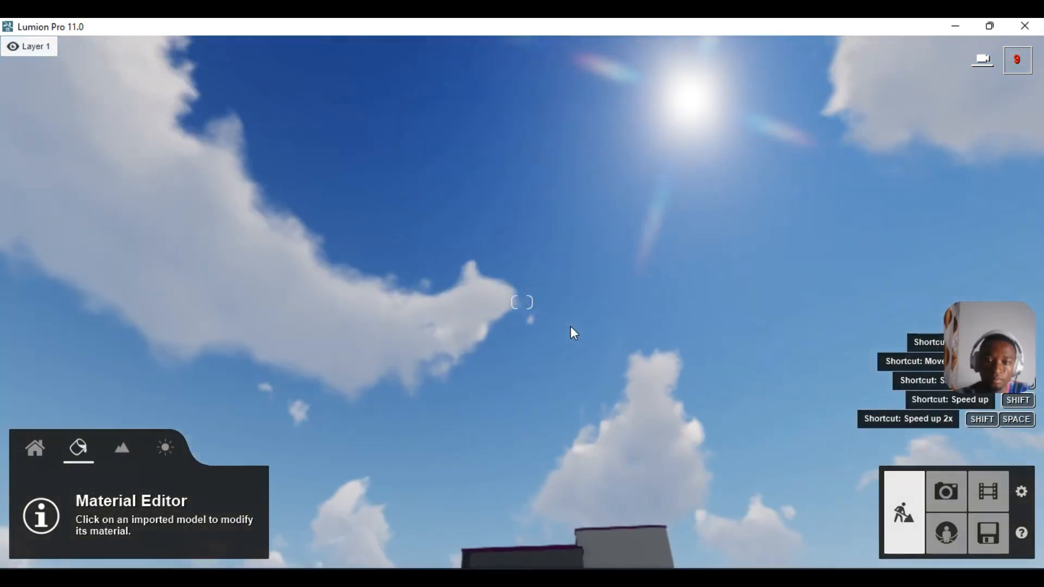
pyautogui.moveTo(566, 364); pyautogui.dragTo(554, 520, button='right')
pyautogui.press('s')
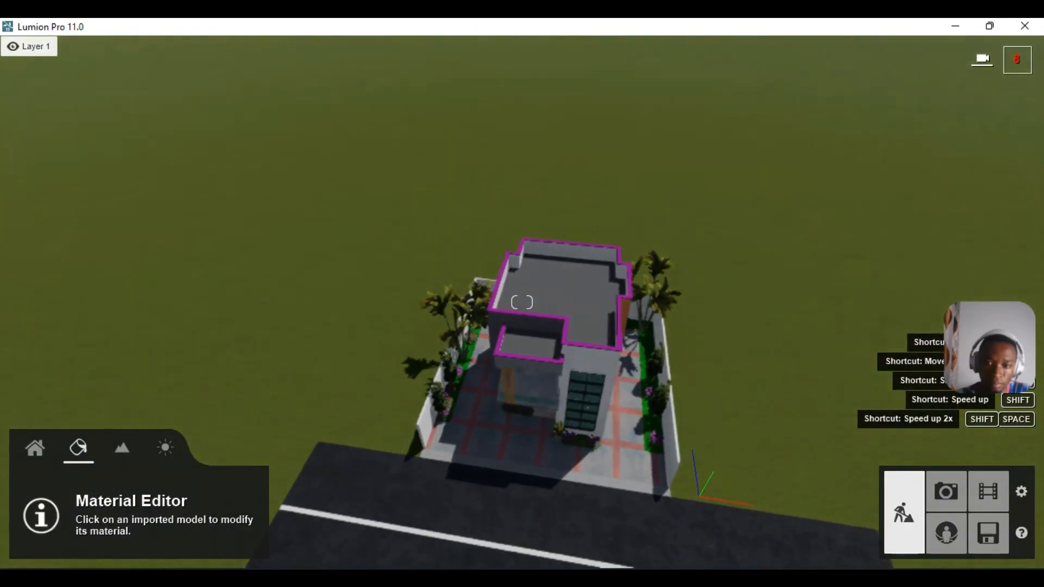
# - Choose the first tree model from the Nature library
pyautogui.click(36, 449)
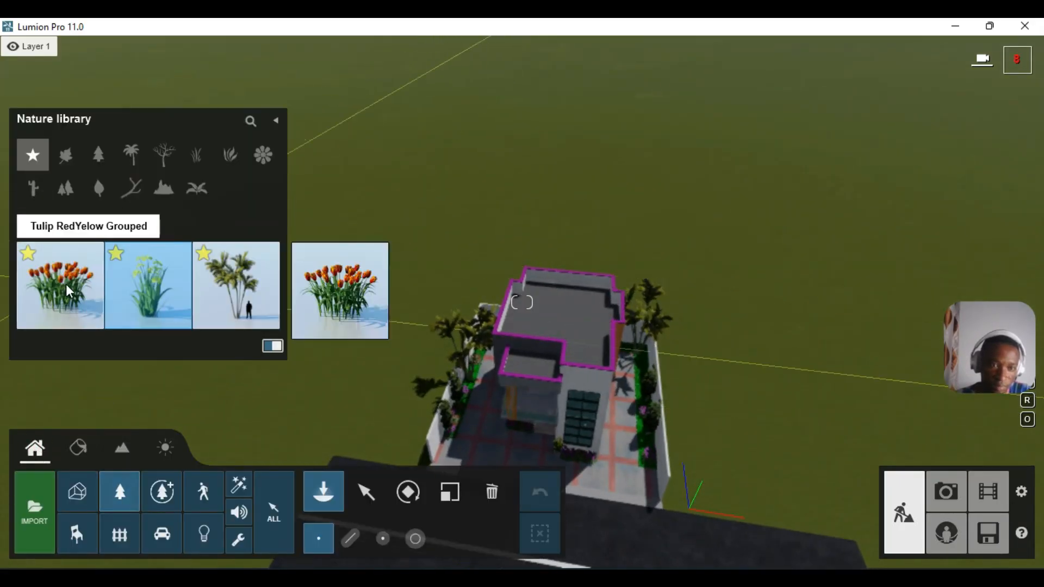
pyautogui.click(25, 228)
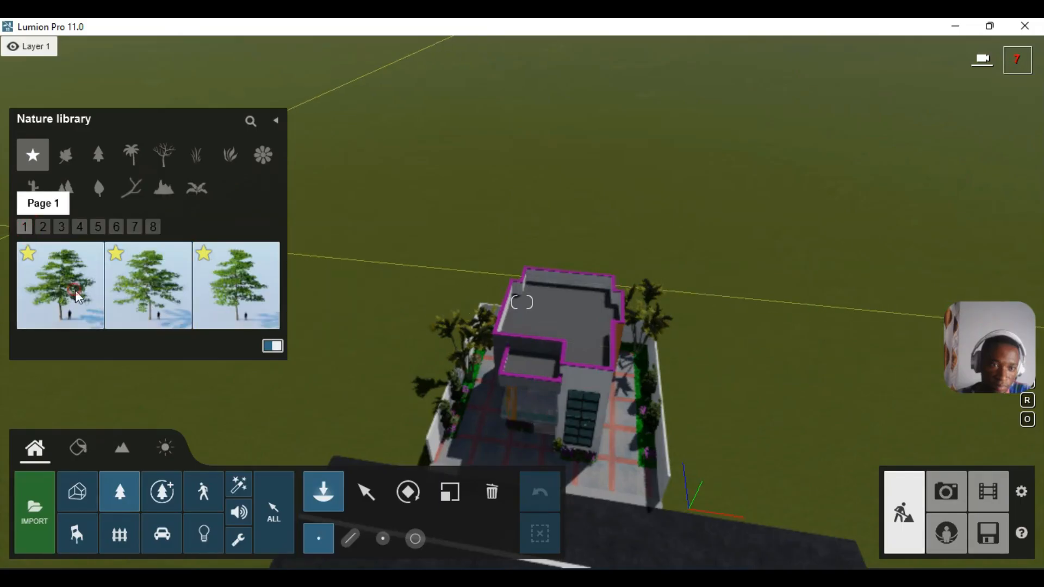
pyautogui.click(57, 282)
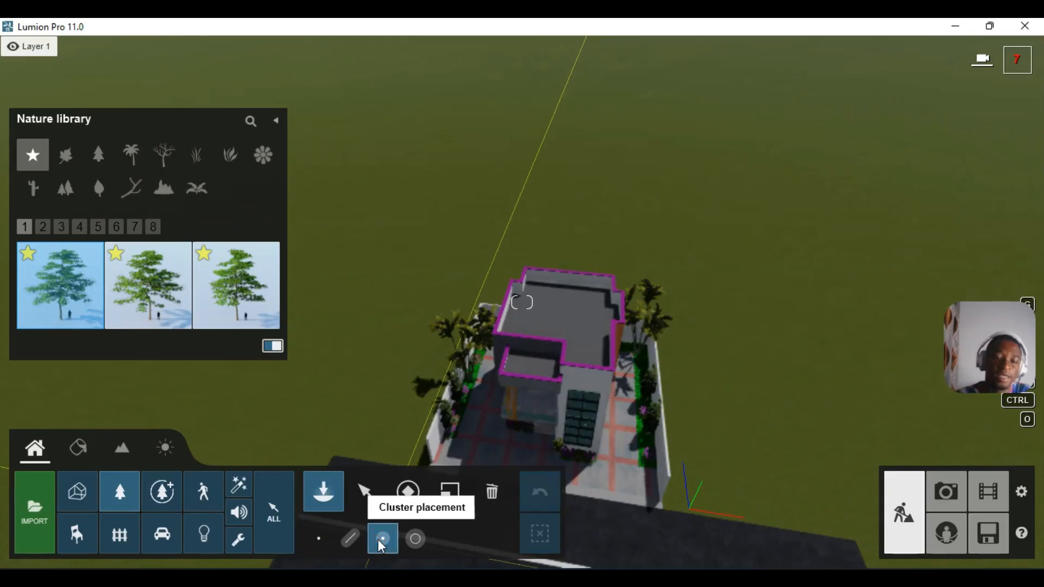
pyautogui.moveTo(591, 396); pyautogui.dragTo(589, 369, button='right')
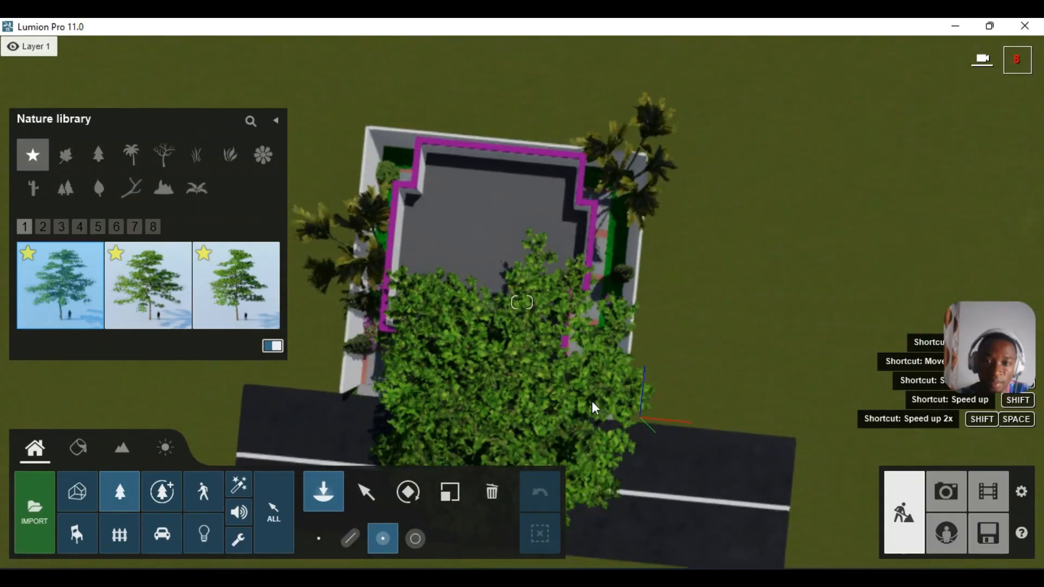
pyautogui.scroll(-5, 592, 400)
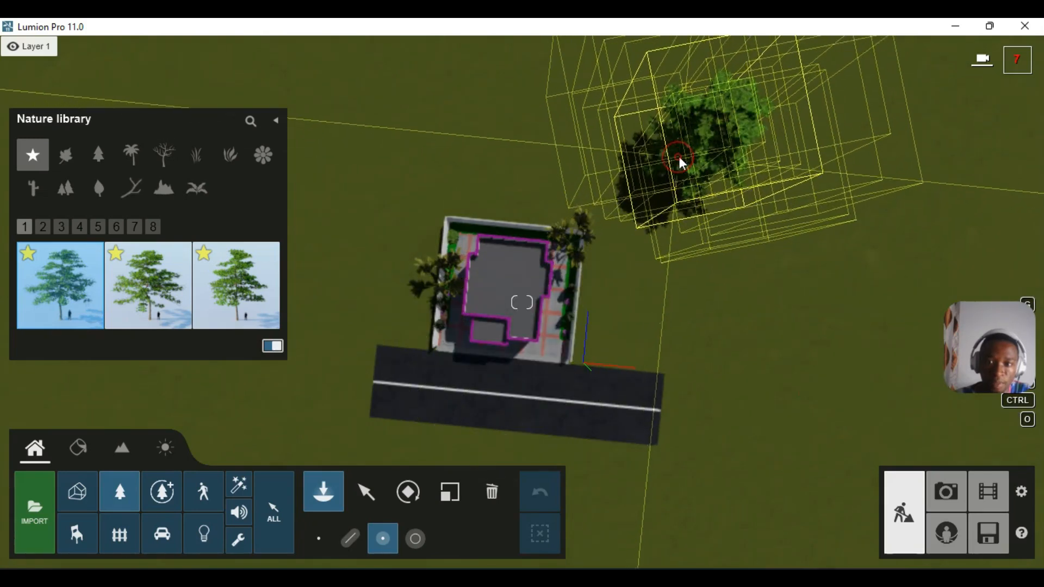
# - Plant four clusters of large trees around the house, then clear the selection
pyautogui.click(677, 164)
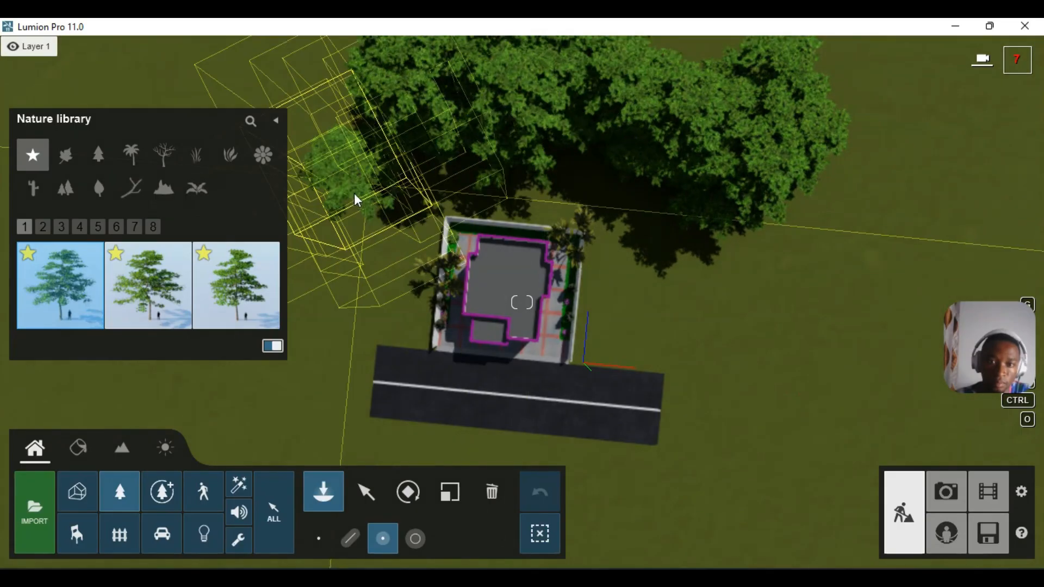
pyautogui.click(333, 187)
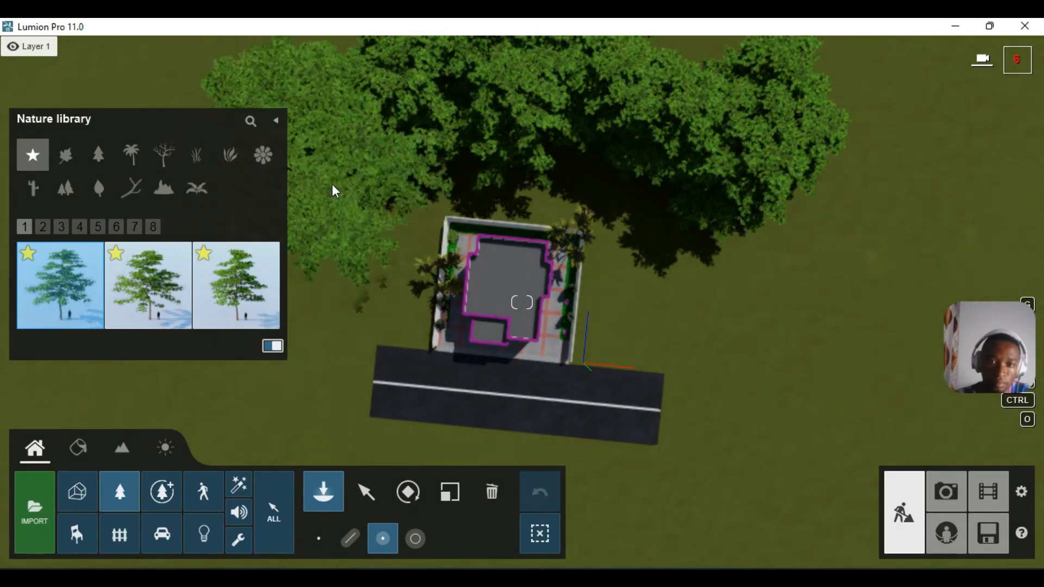
pyautogui.click(754, 244)
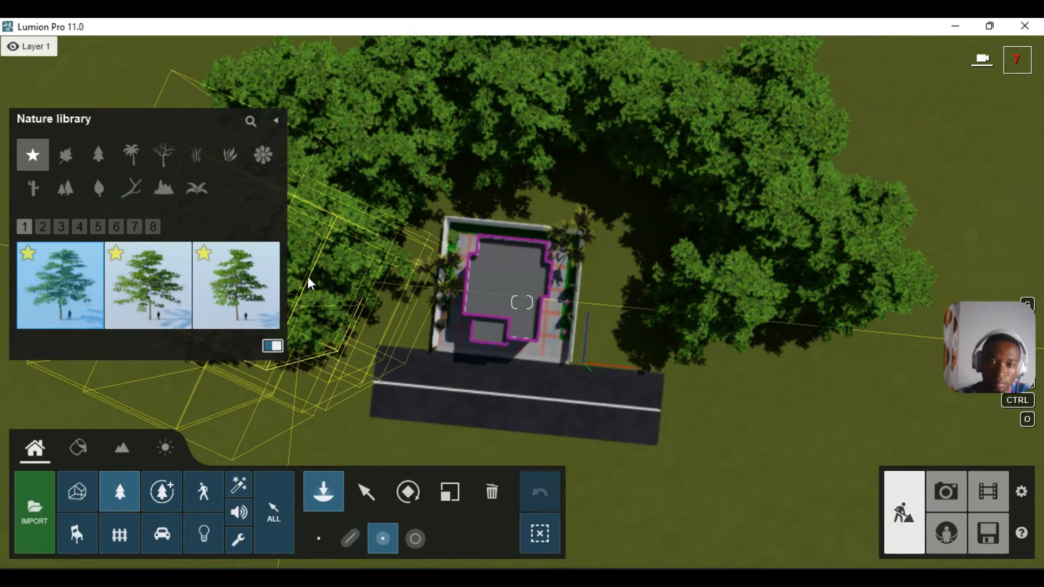
pyautogui.click(296, 306)
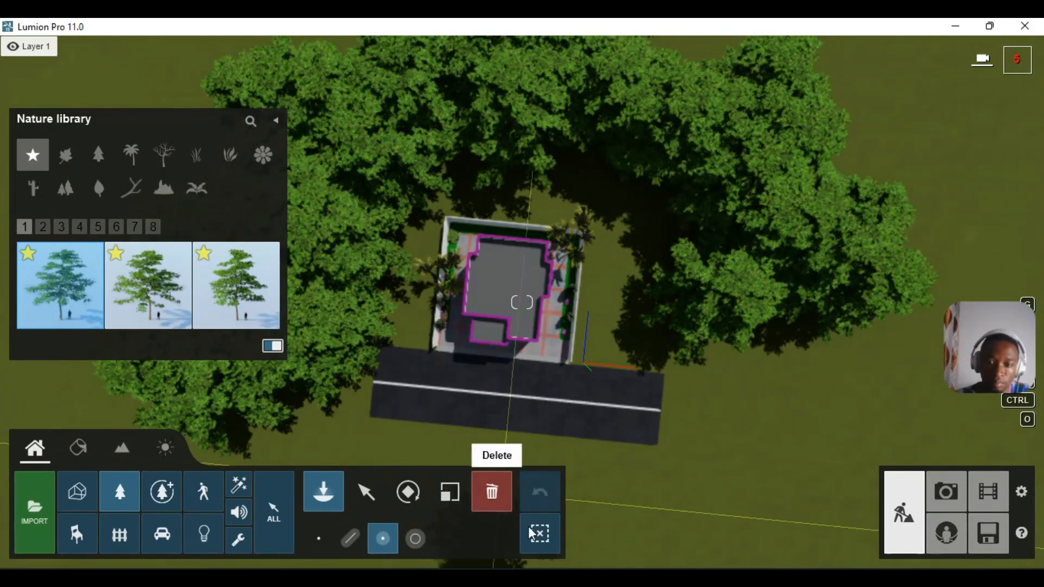
pyautogui.click(533, 534)
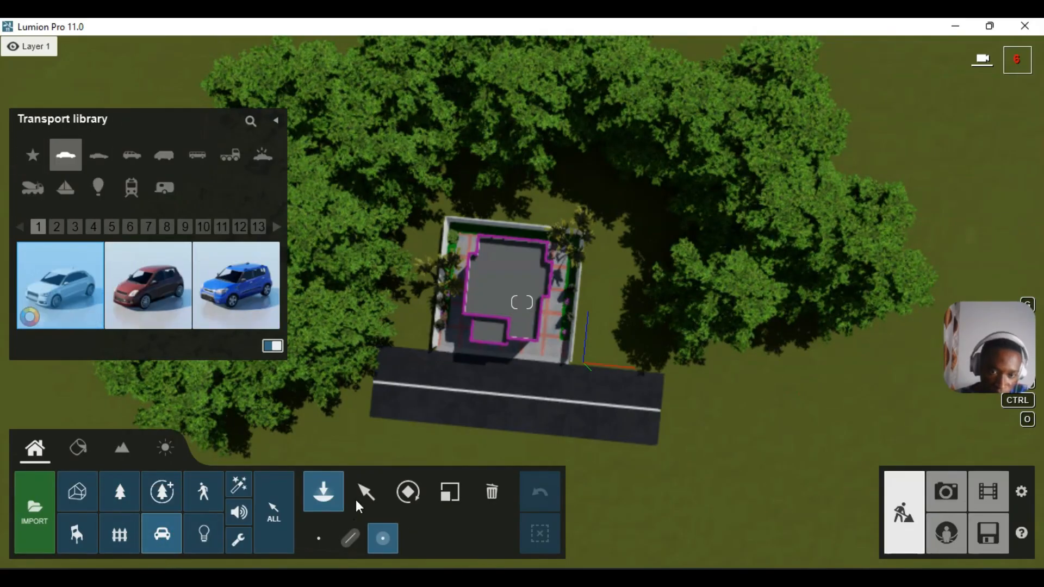
# - Place the SUV HD 005 from Transport Favorites on the road by the house
pyautogui.click(319, 538)
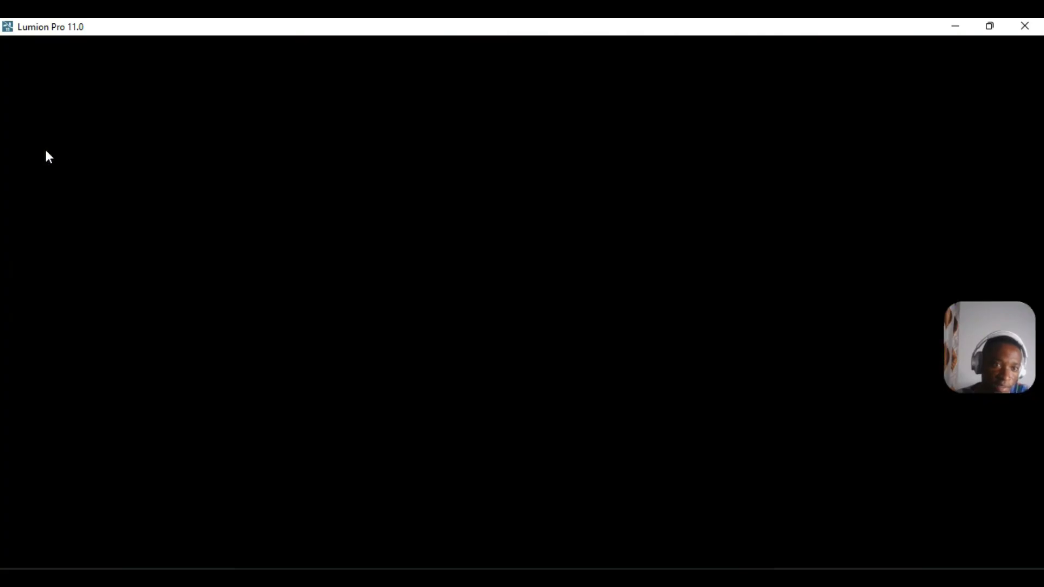
pyautogui.click(33, 155)
pyautogui.click(99, 291)
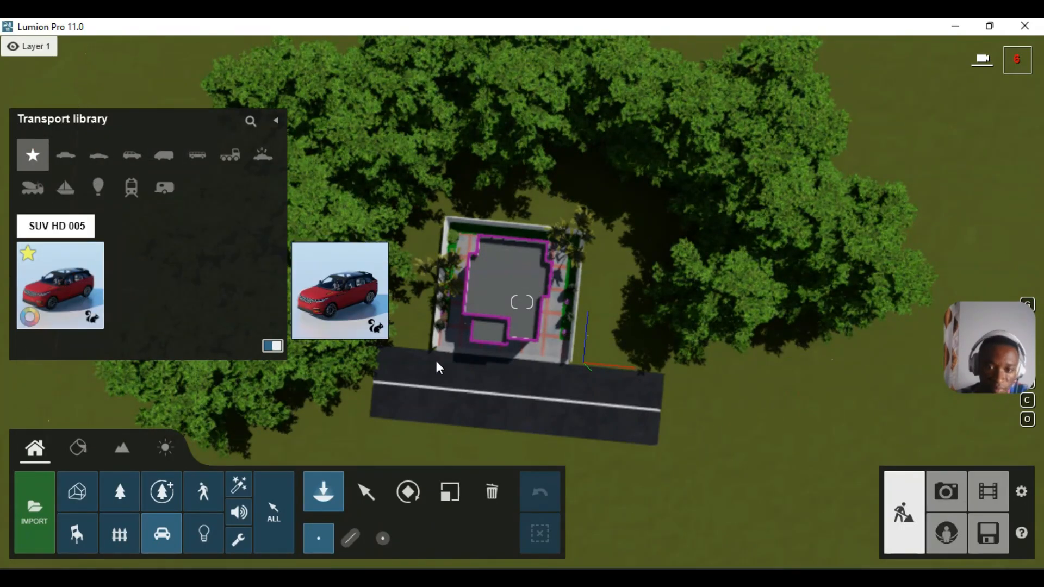
pyautogui.click(444, 370)
# - Move the camera closer to the road and select the parked SUV
pyautogui.press('w')
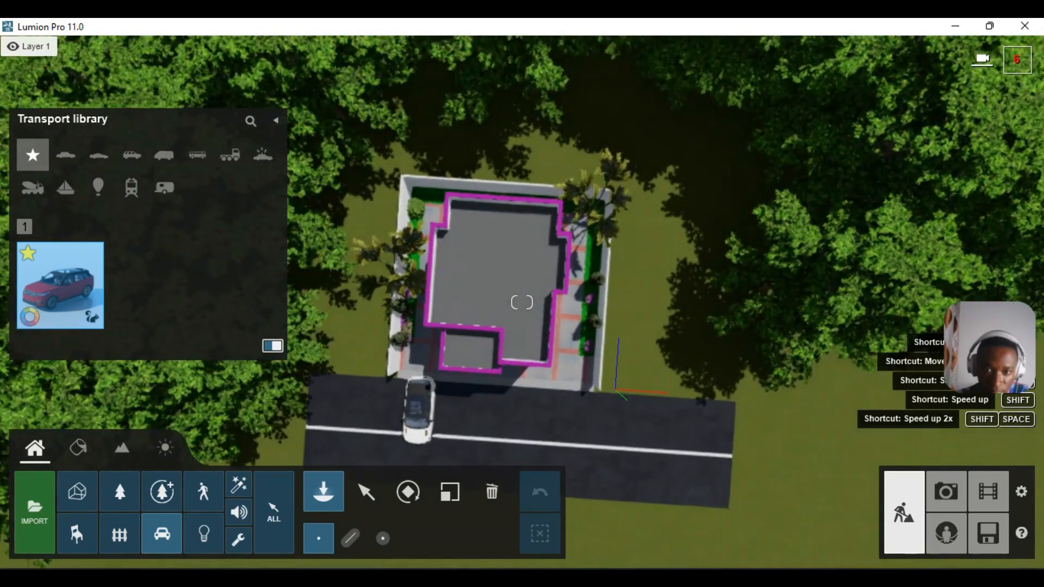
pyautogui.moveTo(479, 339); pyautogui.dragTo(495, 345, button='right')
pyautogui.press('s')
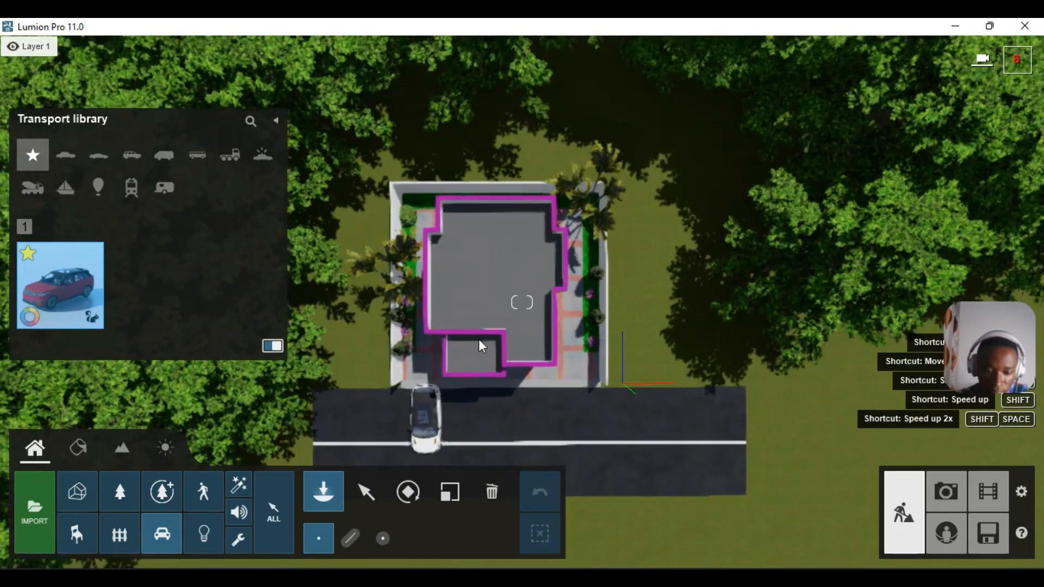
pyautogui.press('d')
pyautogui.press('q')
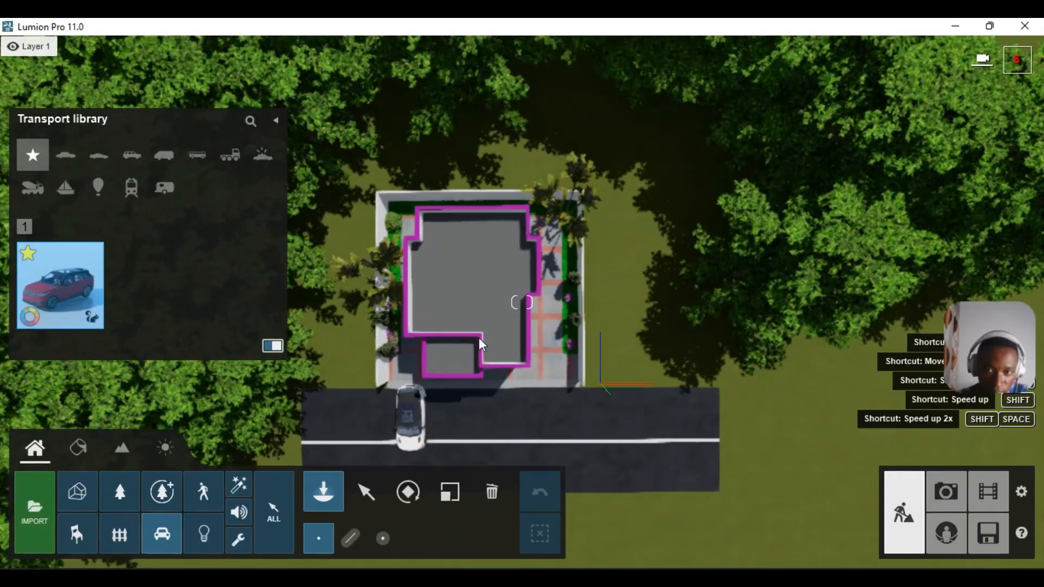
pyautogui.press('e')
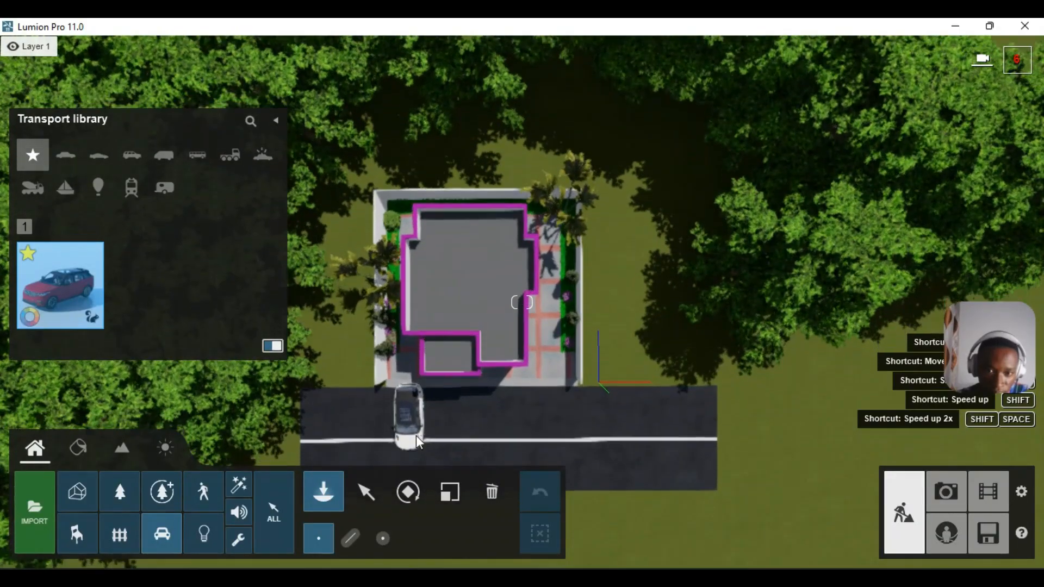
pyautogui.press('e')
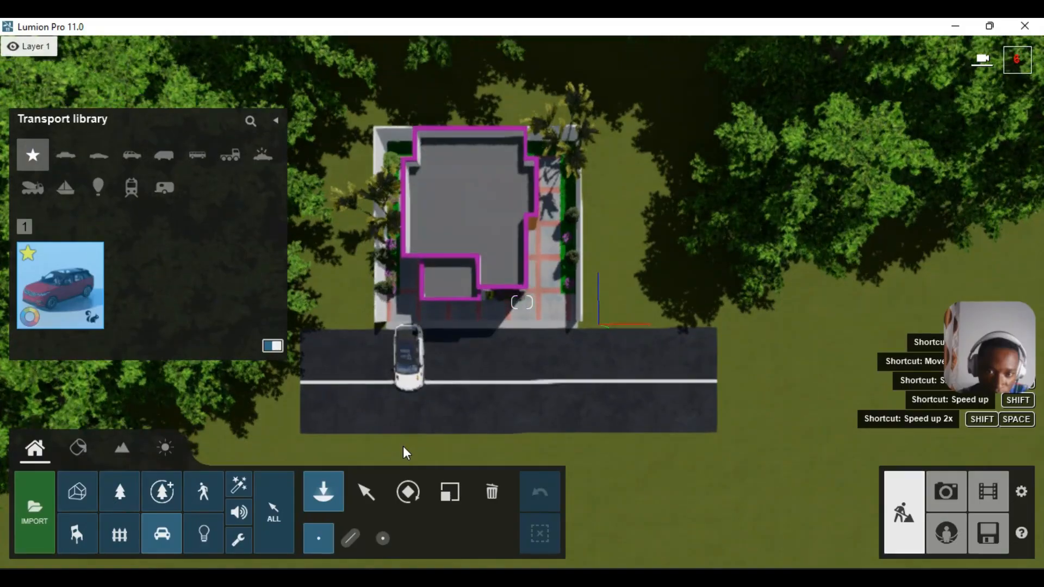
pyautogui.scroll(3, 410, 414)
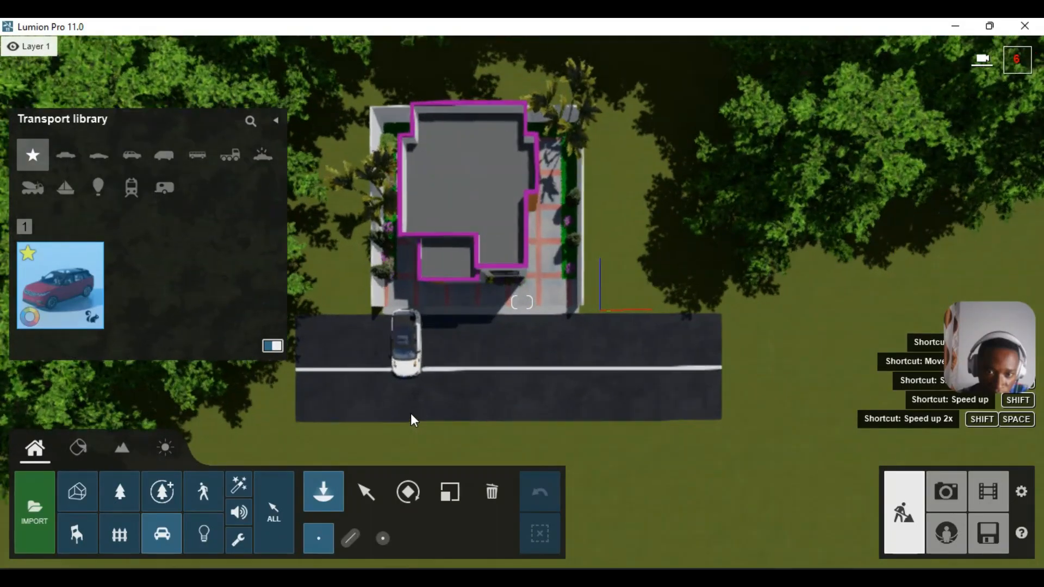
pyautogui.press('e')
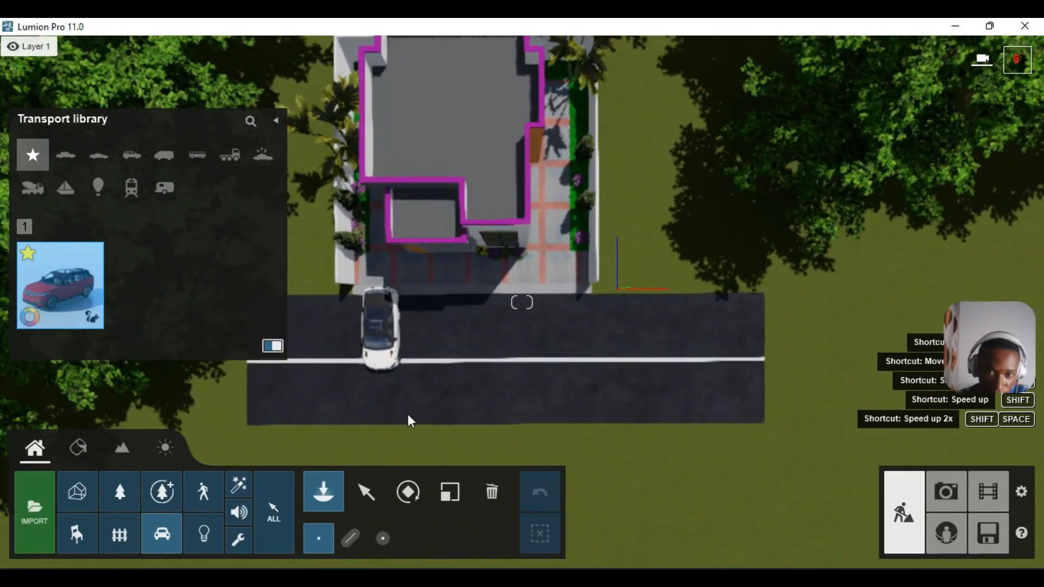
pyautogui.scroll(3, 407, 414)
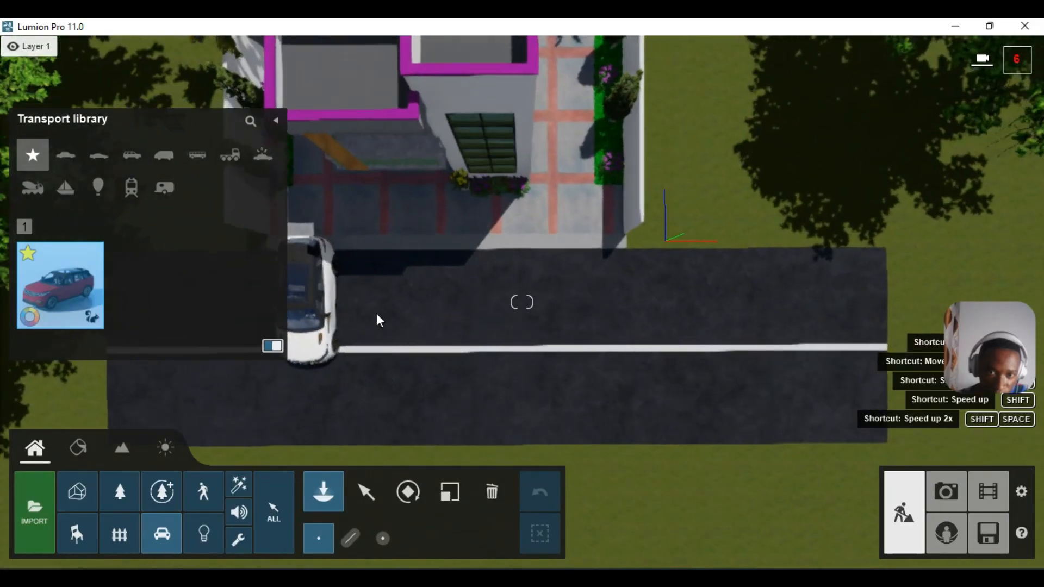
pyautogui.press('a')
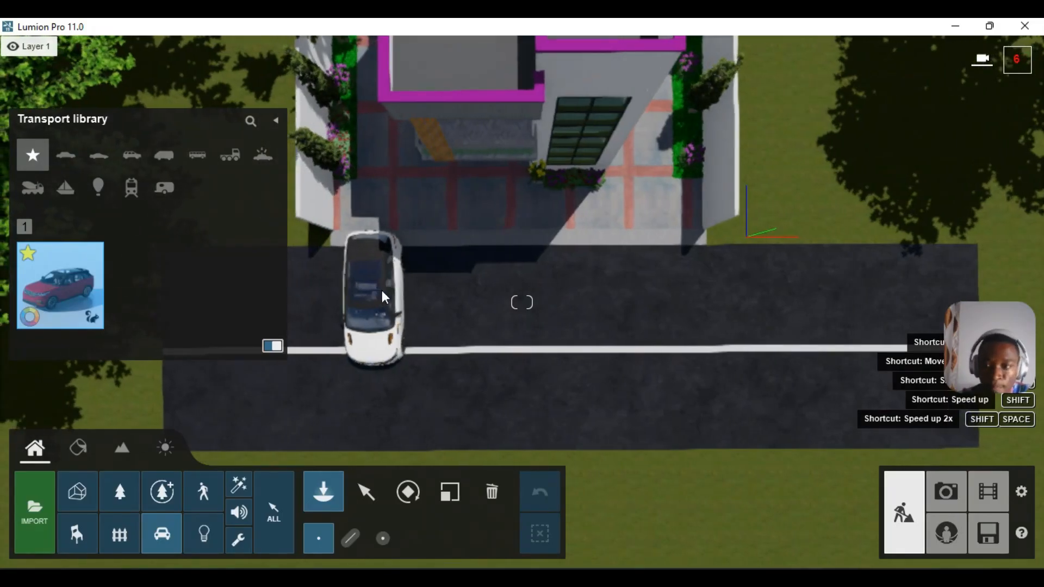
pyautogui.click(396, 302)
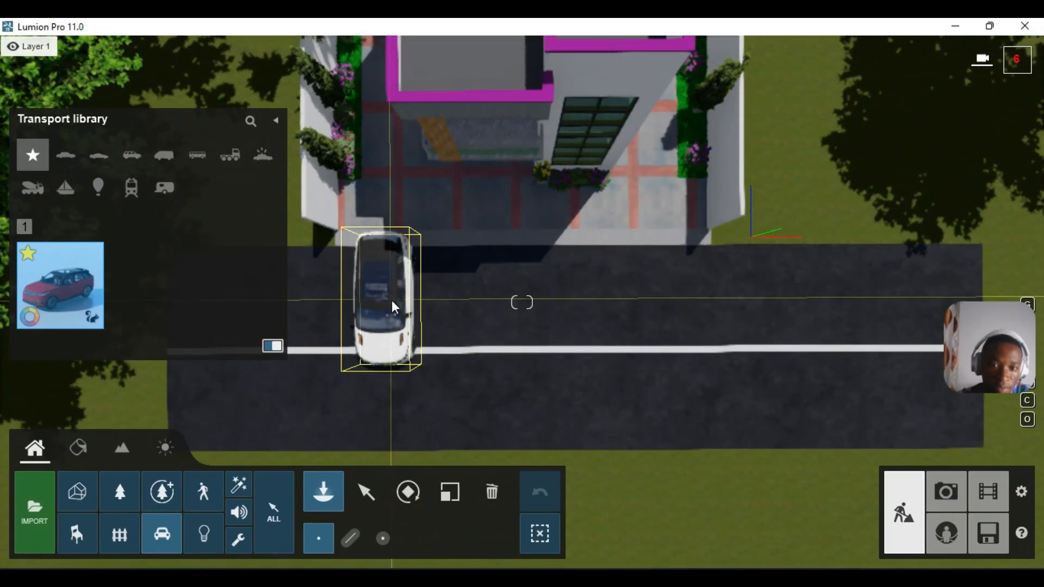
# - Rotate the SUV to a 90° heading and raise its metallic paint to full
pyautogui.keyDown('alt'); pyautogui.moveTo(391, 300); pyautogui.dragTo(426, 457); pyautogui.keyUp('alt')
pyautogui.click(409, 492)
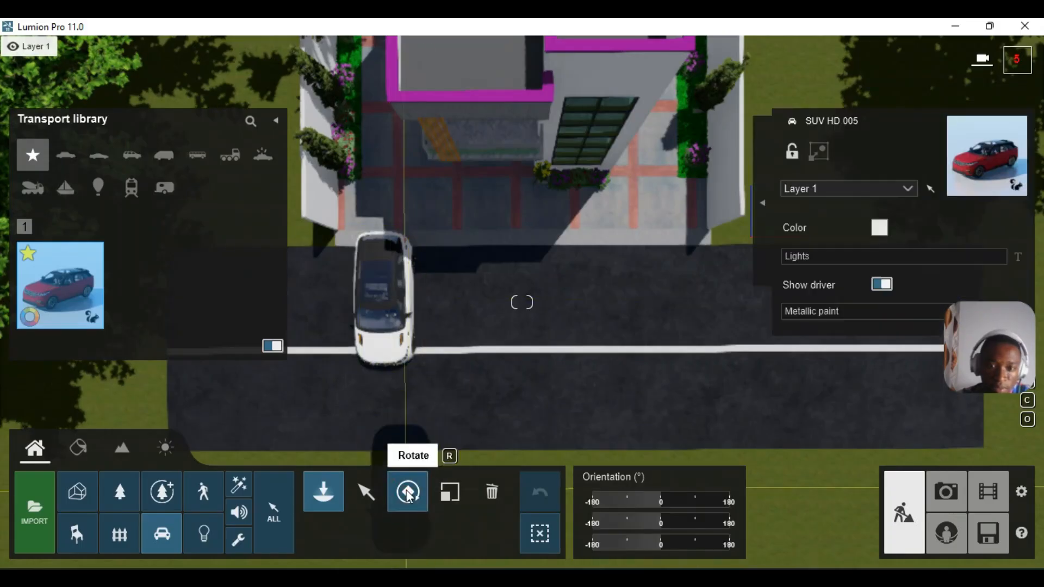
pyautogui.moveTo(677, 502); pyautogui.dragTo(694, 501)
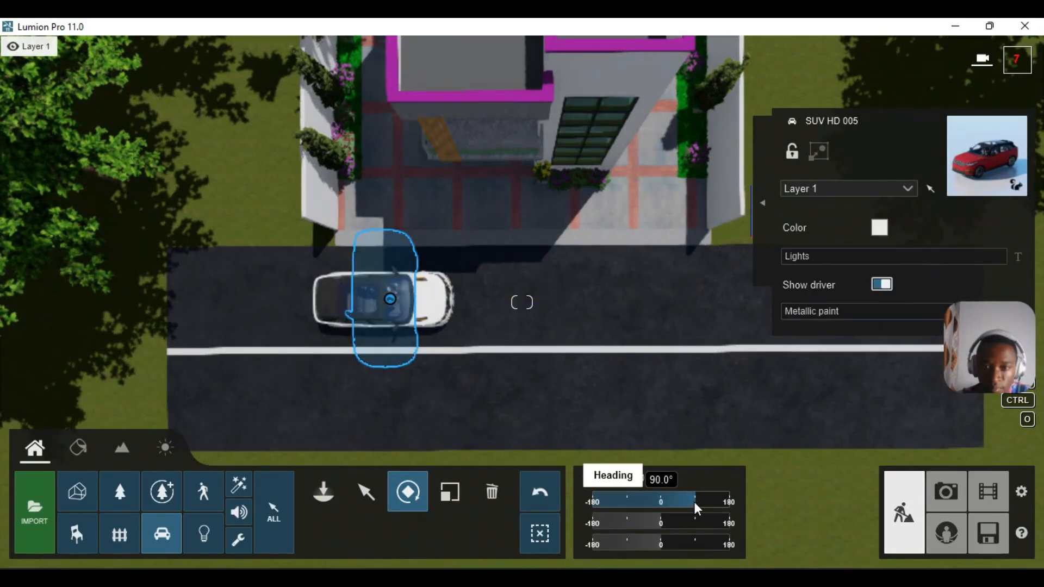
pyautogui.click(862, 311)
pyautogui.moveTo(863, 311)
pyautogui.mouseDown()
pyautogui.moveTo(1016, 313)
pyautogui.moveTo(1000, 362)
pyautogui.mouseUp()
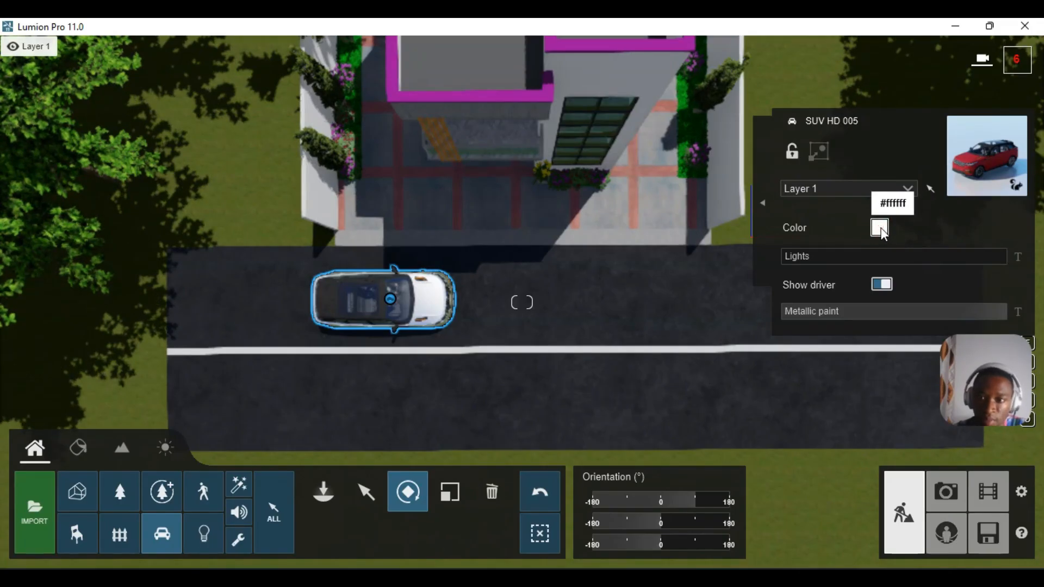
pyautogui.click(880, 231)
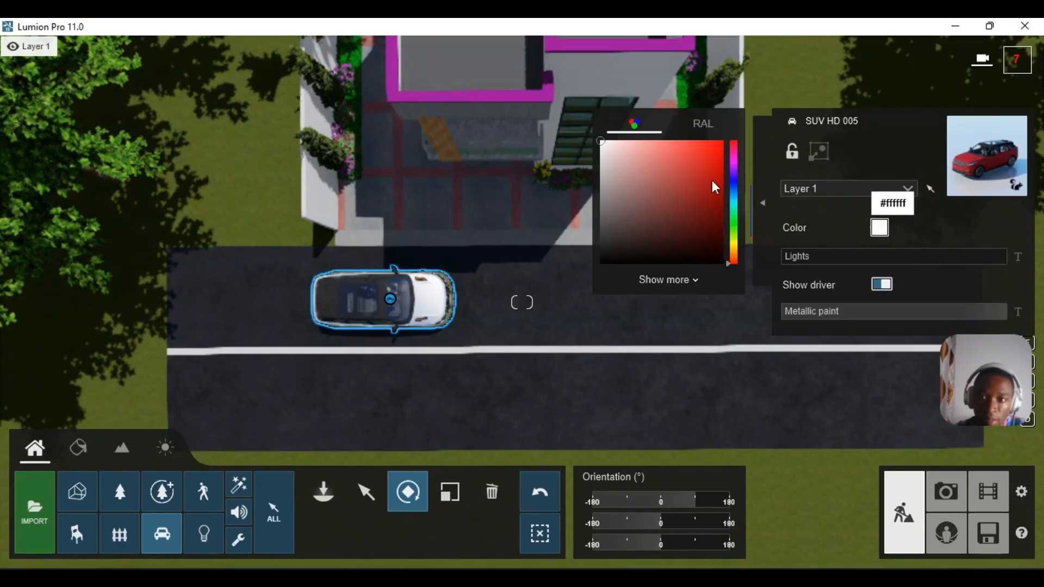
# - Paint the SUV dark grey RAL 7024 from the RAL Grey range
pyautogui.click(701, 124)
pyautogui.click(698, 147)
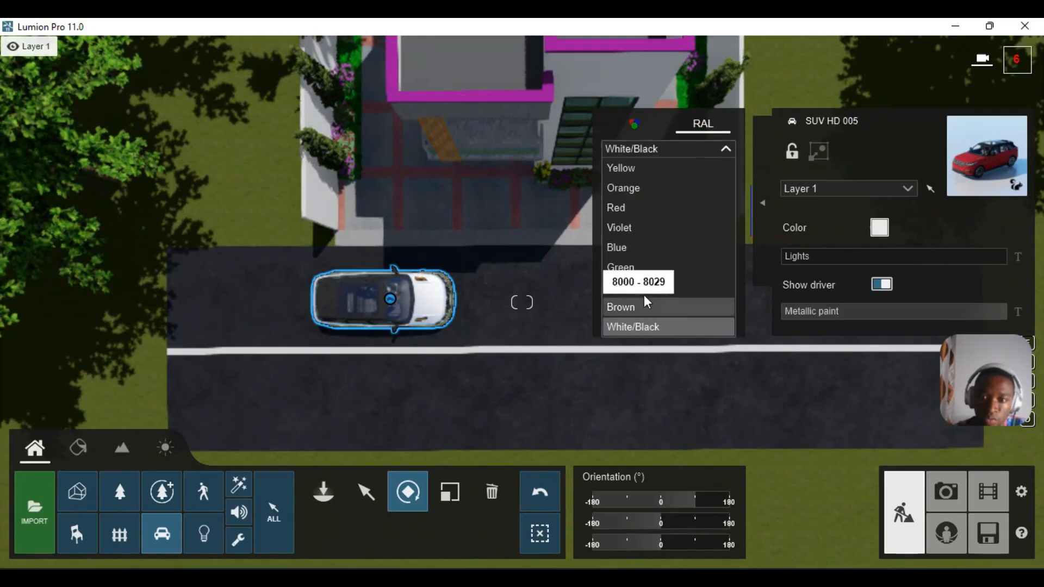
pyautogui.click(643, 292)
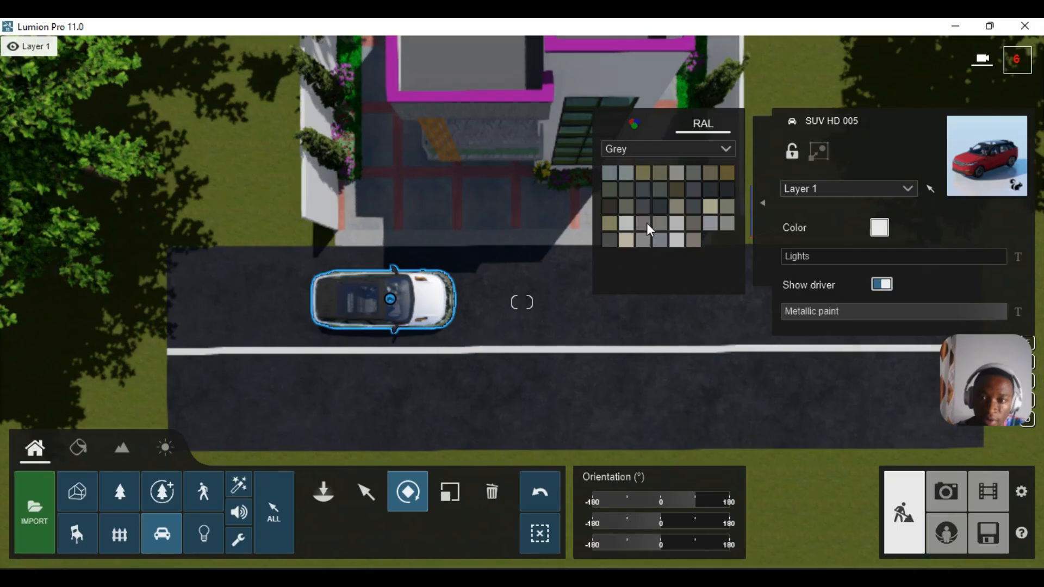
pyautogui.click(646, 212)
# - Orbit closer to view the grey SUV, then deselect it
pyautogui.moveTo(449, 412); pyautogui.dragTo(497, 325, button='right')
pyautogui.press('w')
pyautogui.scroll(2, 516, 356)
pyautogui.scroll(2, 525, 356)
pyautogui.scroll(-10, 494, 357)
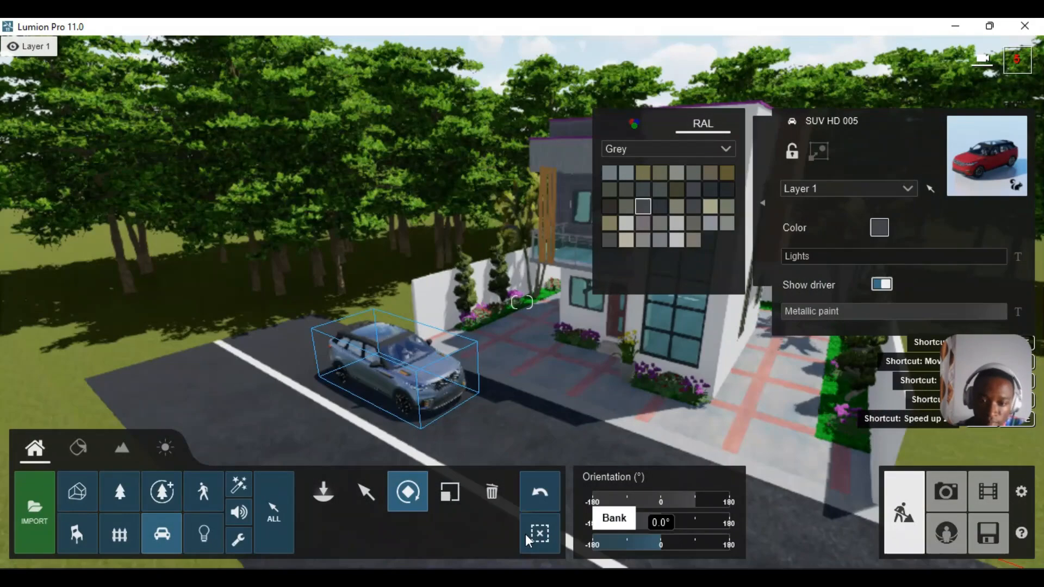
pyautogui.click(540, 534)
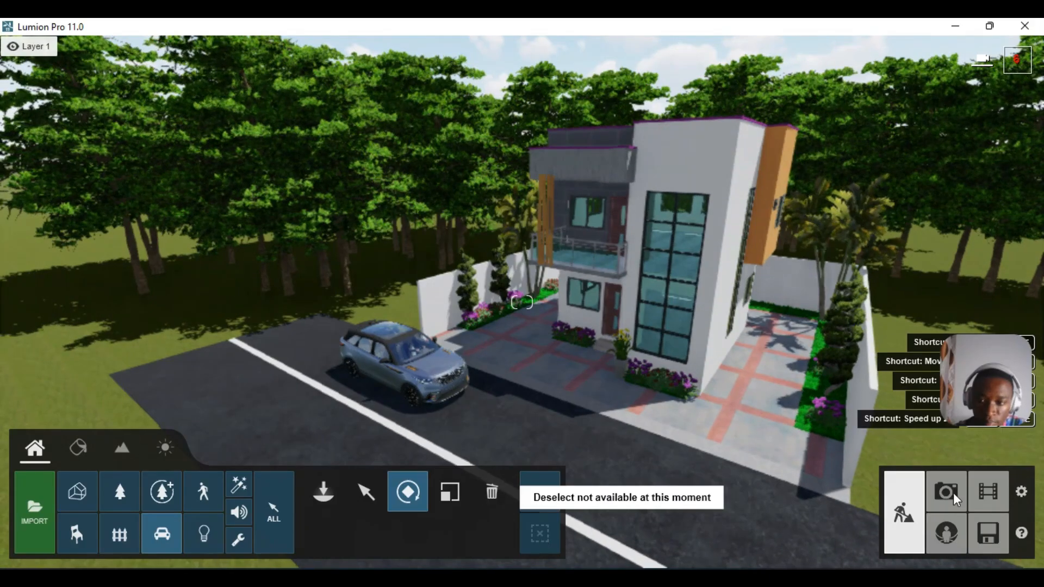
# - Switch to Photo mode and restore photo 1's saved camera view
pyautogui.click(954, 492)
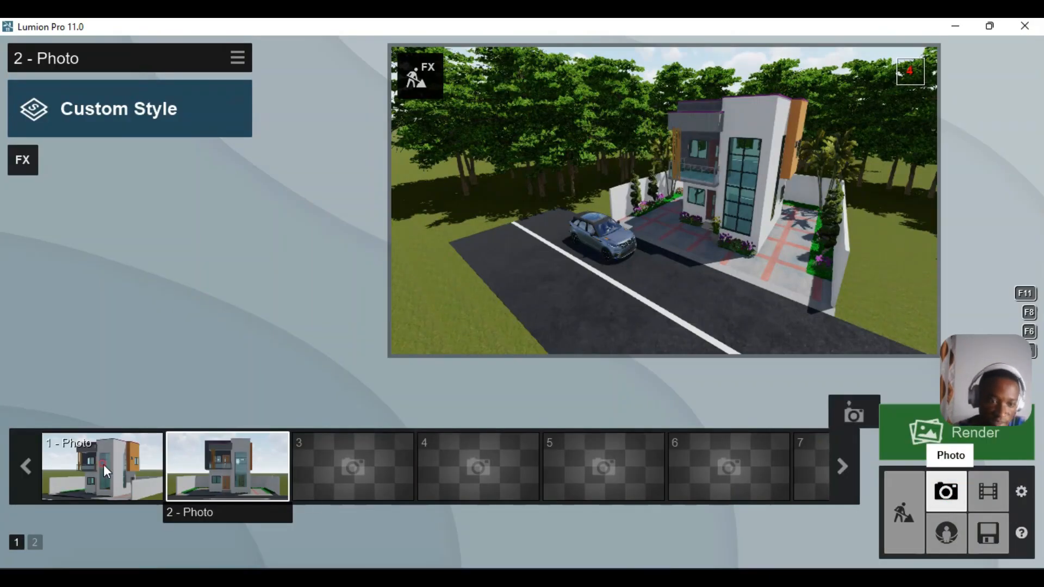
pyautogui.moveTo(103, 464)
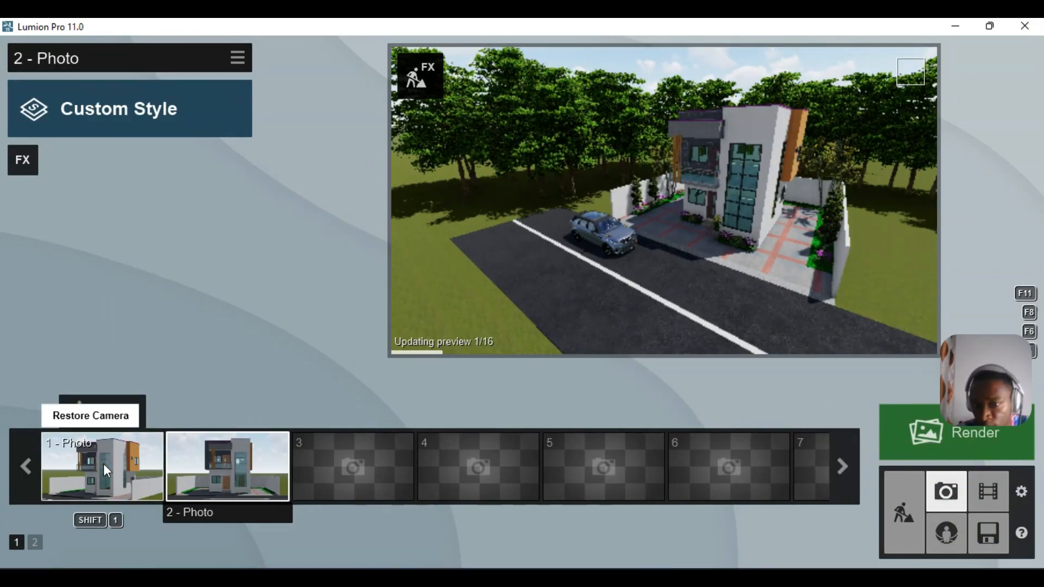
pyautogui.click(103, 464)
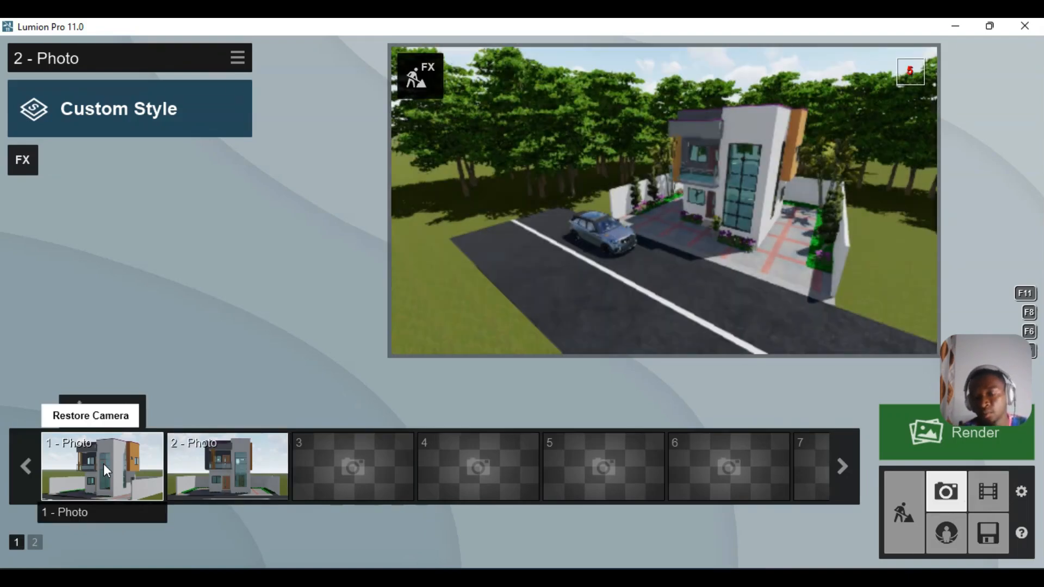
pyautogui.click(104, 464)
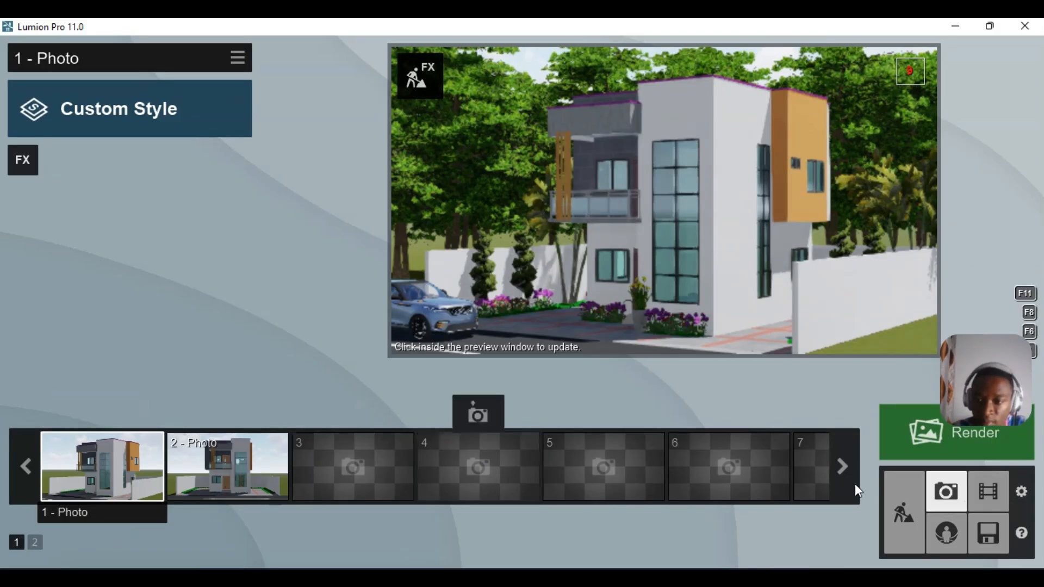
# - Move the blue SUV about 1.62m forward-right on the road and place it back on the landscape
pyautogui.click(910, 493)
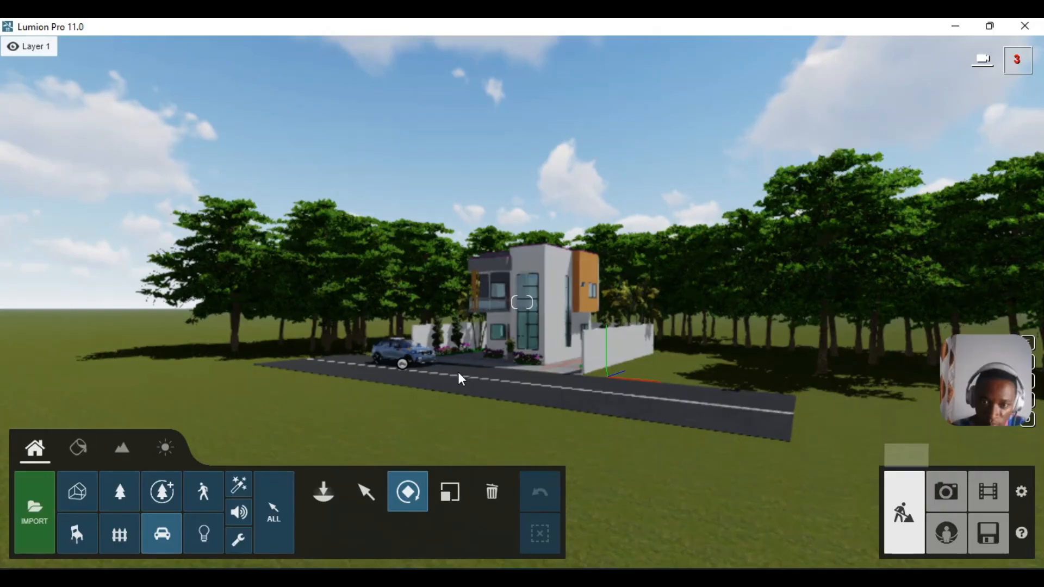
pyautogui.press('w')
pyautogui.press('w')
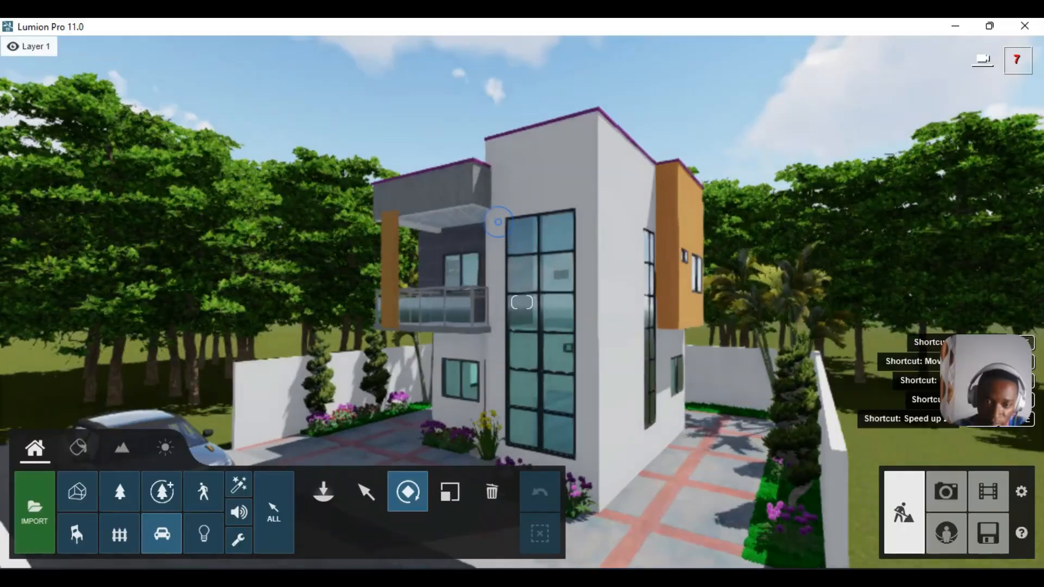
pyautogui.moveTo(498, 222); pyautogui.dragTo(492, 354, button='right')
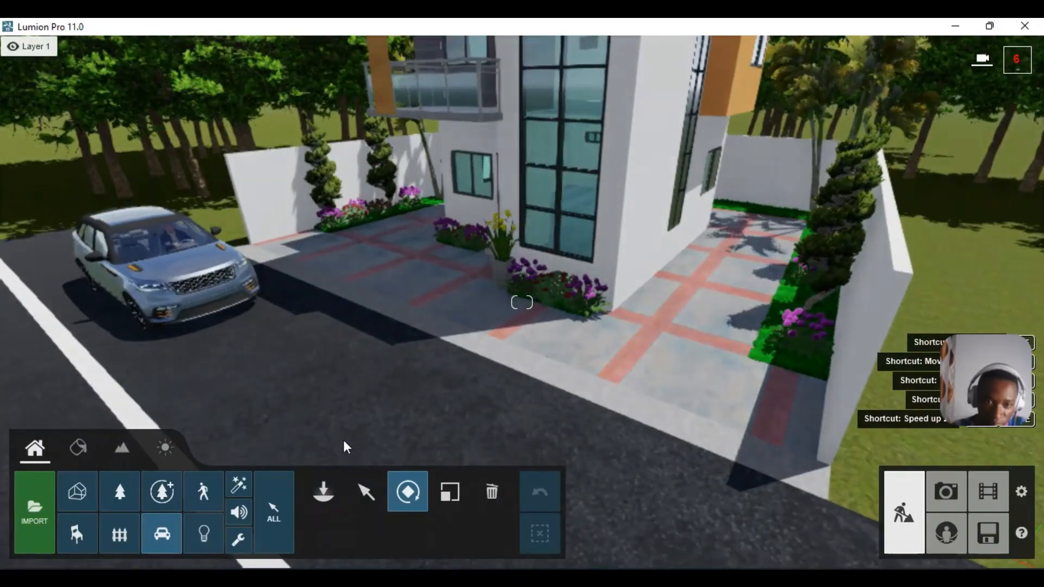
pyautogui.click(366, 491)
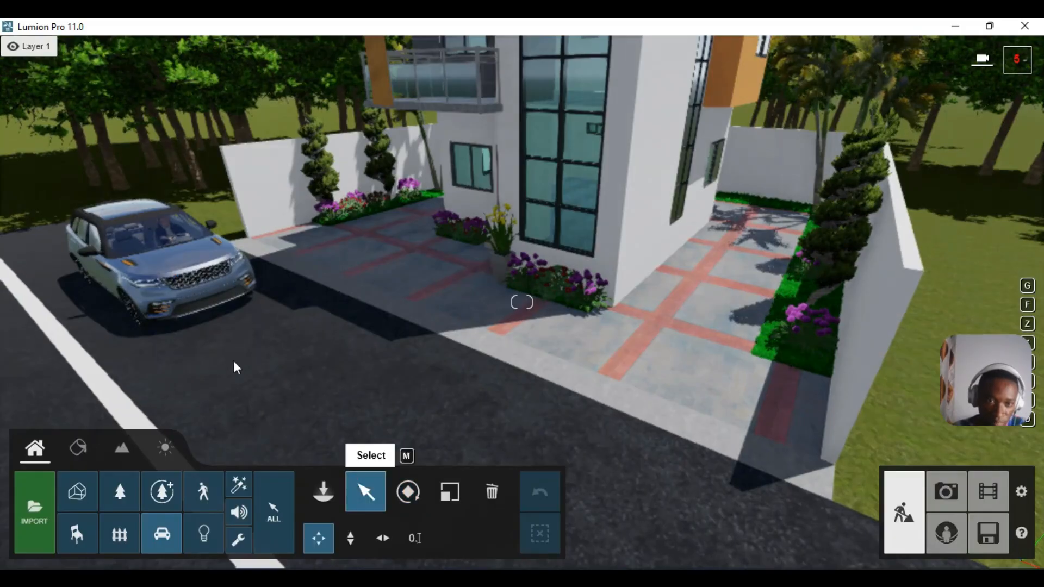
pyautogui.click(167, 286)
pyautogui.moveTo(182, 299); pyautogui.dragTo(235, 338)
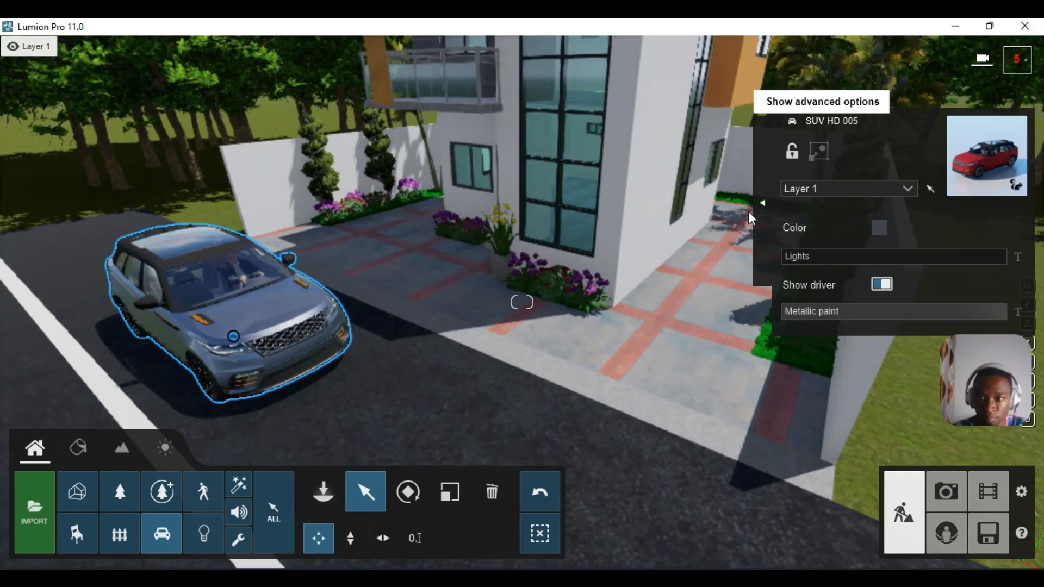
pyautogui.click(762, 202)
pyautogui.click(669, 238)
pyautogui.click(540, 530)
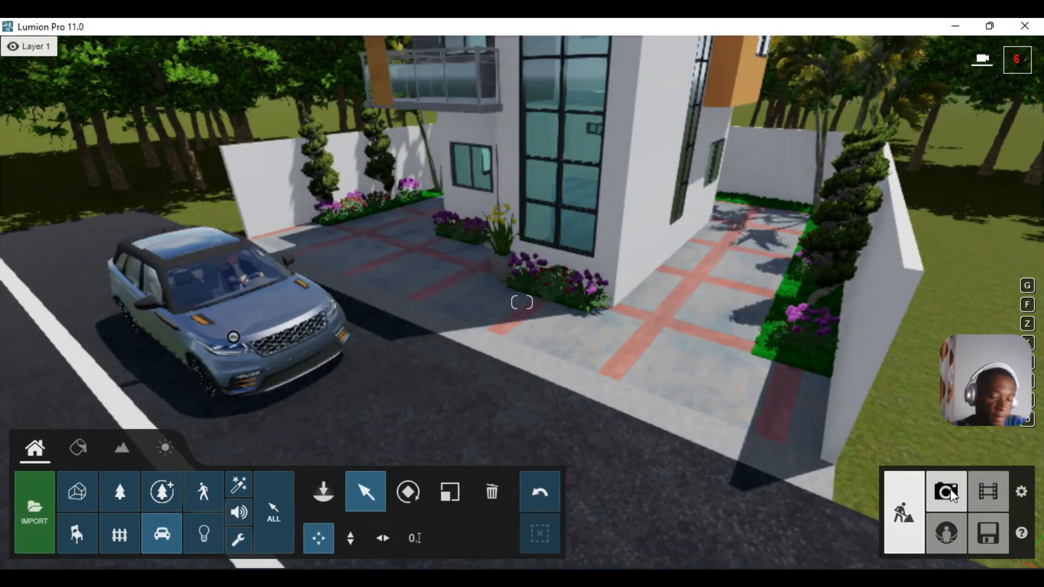
pyautogui.click(951, 489)
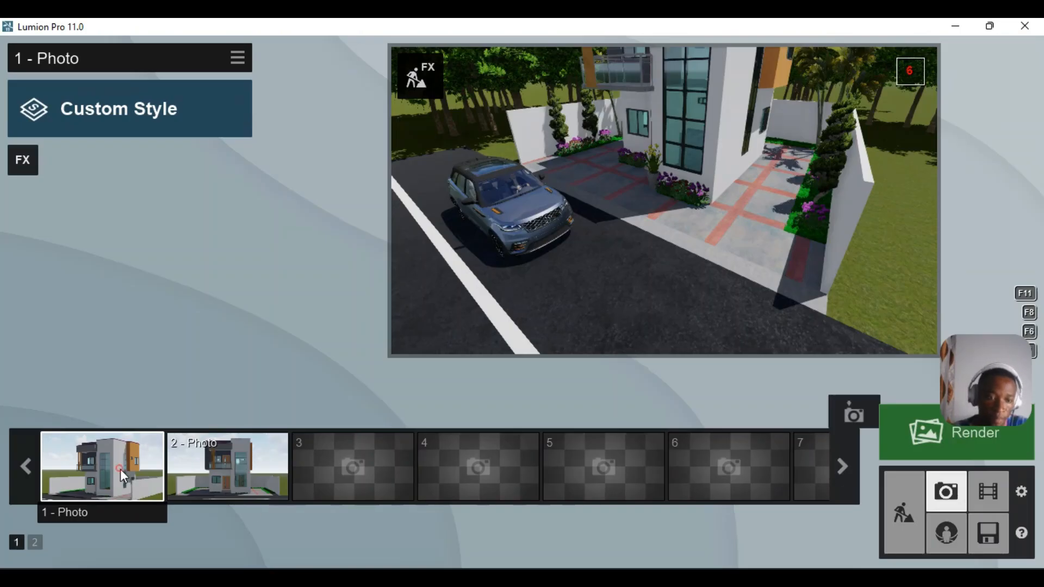
# - Restore photo 1's camera to review the moved SUV, then load photo 2's front view
pyautogui.moveTo(123, 476)
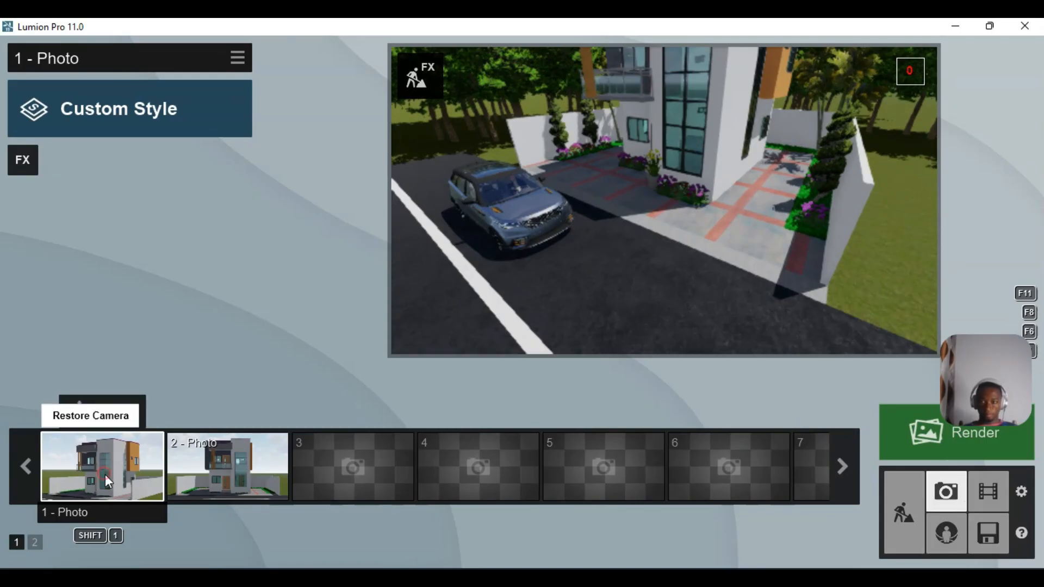
pyautogui.click(106, 471)
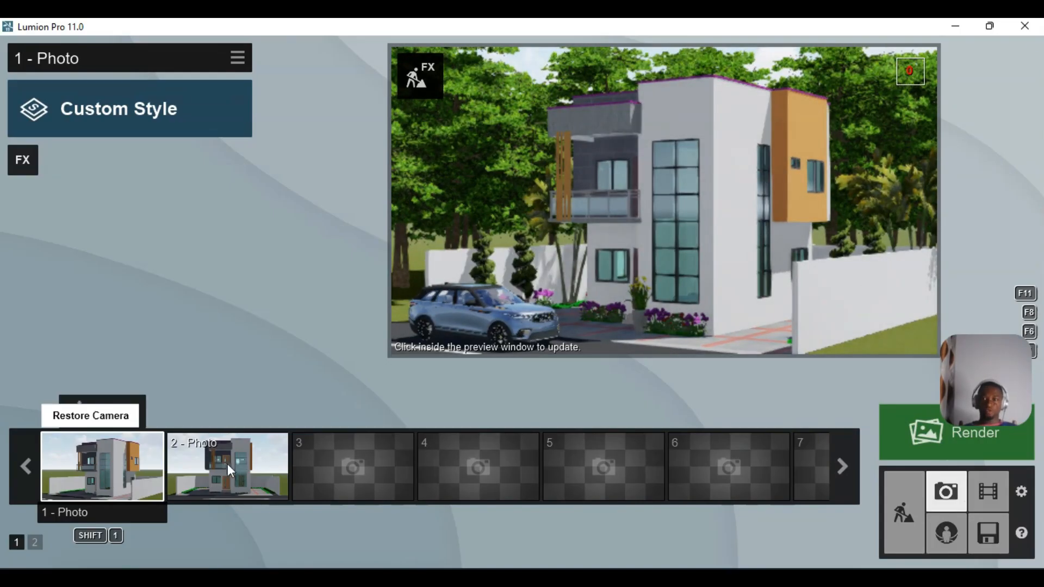
pyautogui.moveTo(311, 448)
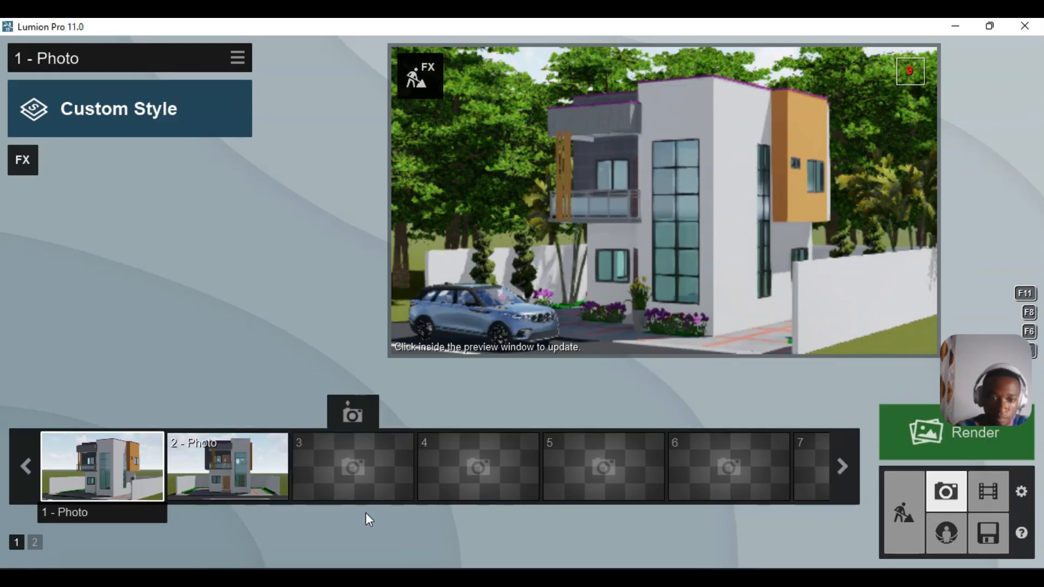
pyautogui.moveTo(215, 468)
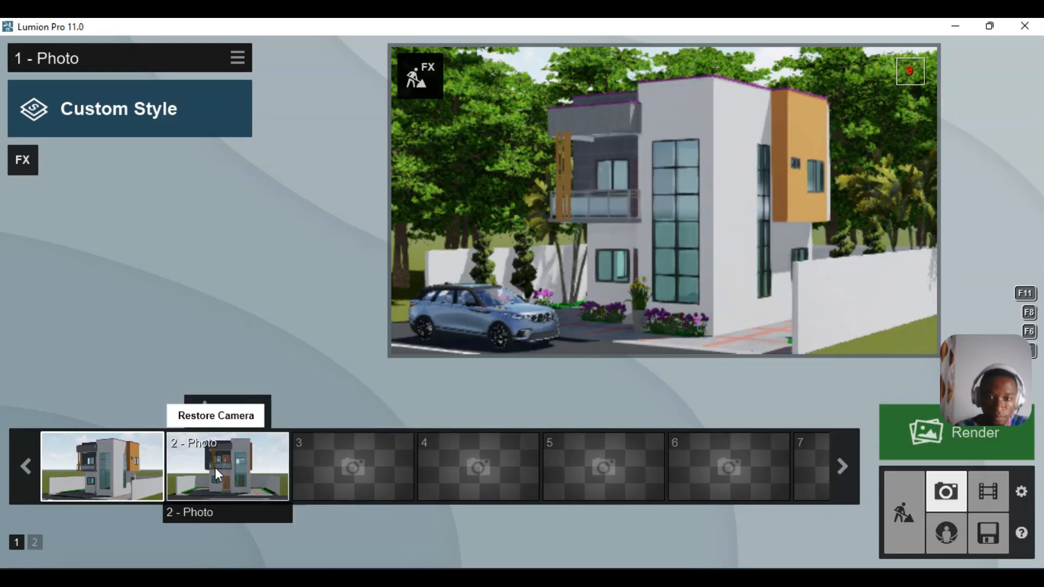
pyautogui.hotkey('shift', '2')
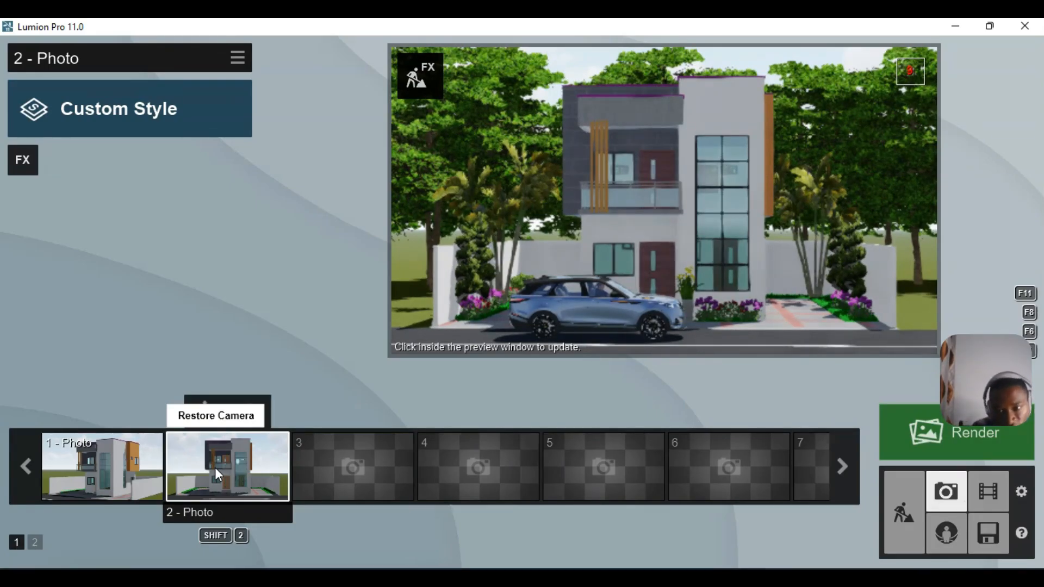
# - Nudge the SUV slightly left along the road and view it again in photo 2
pyautogui.click(900, 501)
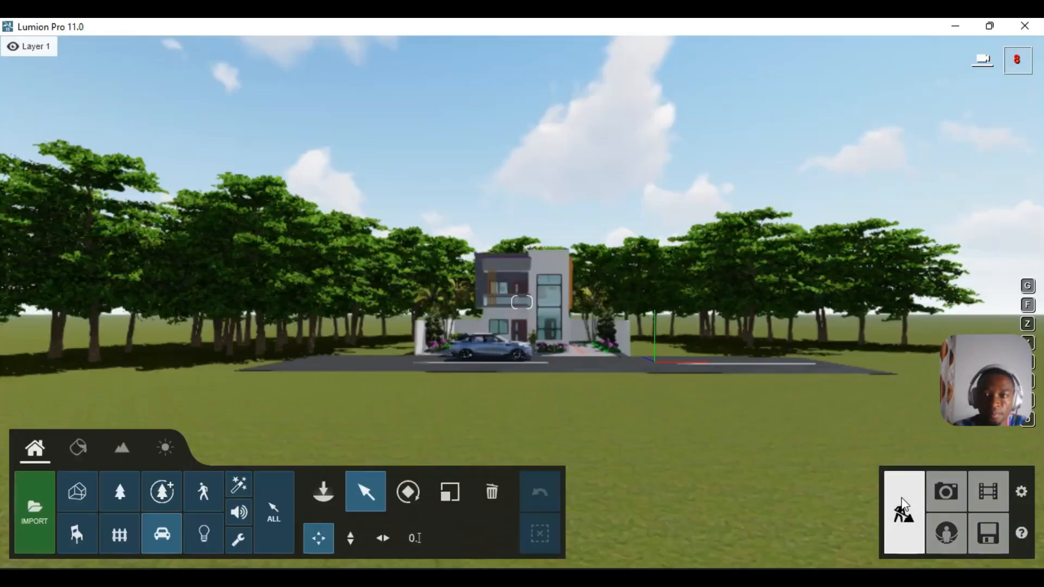
pyautogui.scroll(3, 481, 372)
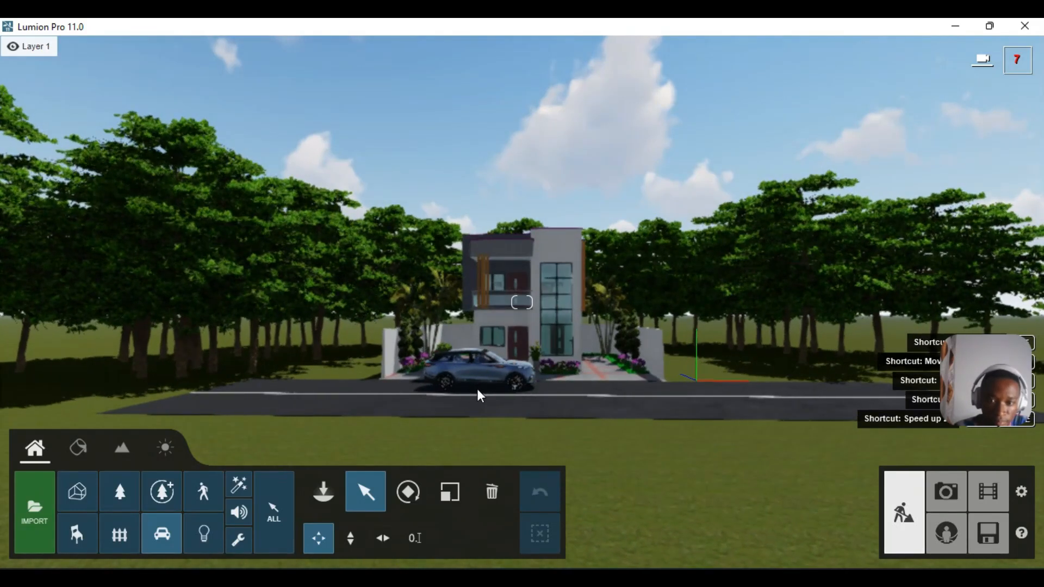
pyautogui.click(478, 389)
pyautogui.moveTo(479, 393); pyautogui.dragTo(458, 389)
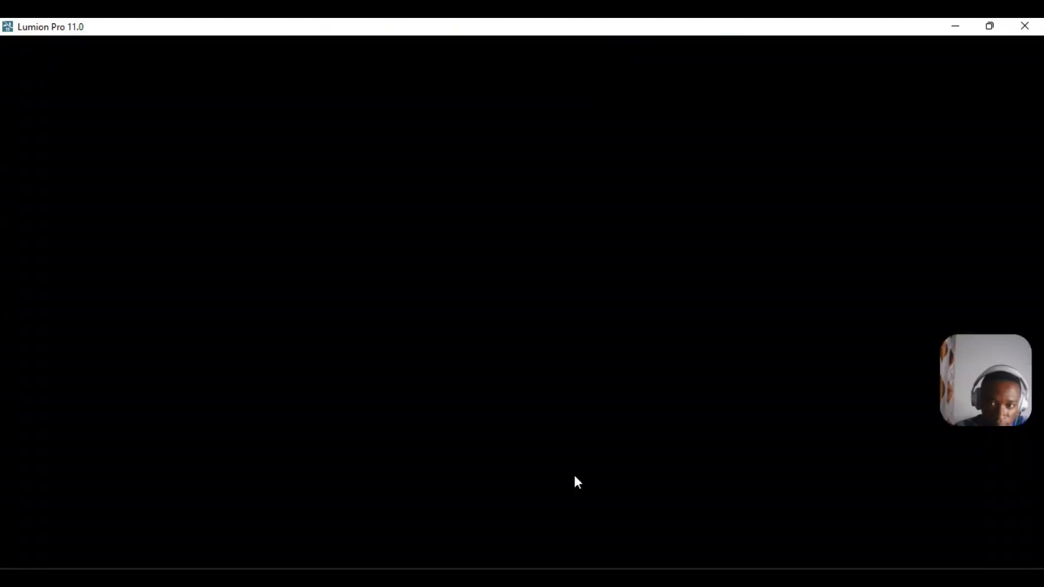
pyautogui.click(953, 490)
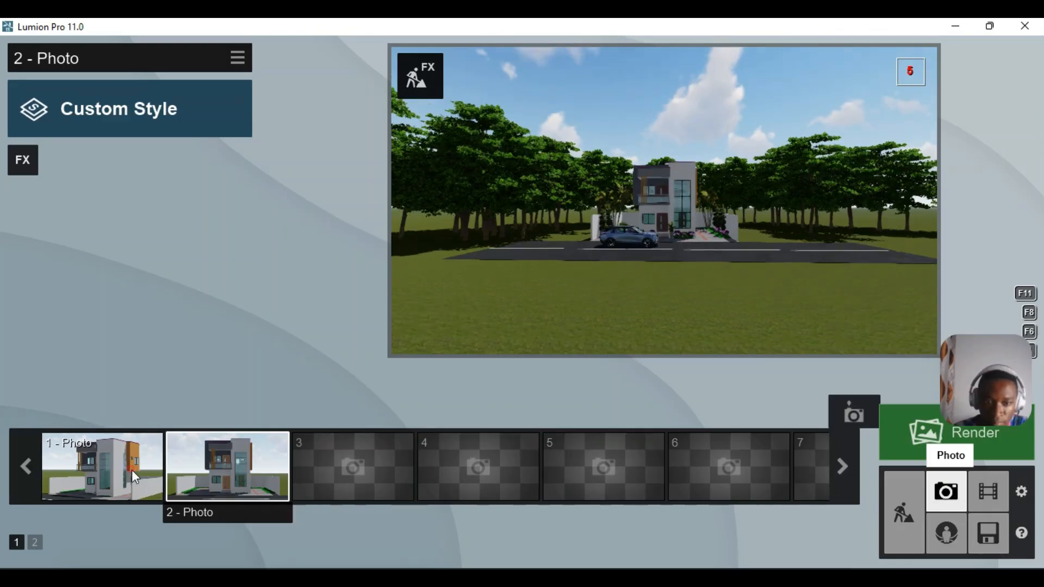
# - Restore photo 1's camera to check its framing, then select photo 2
pyautogui.click(132, 470)
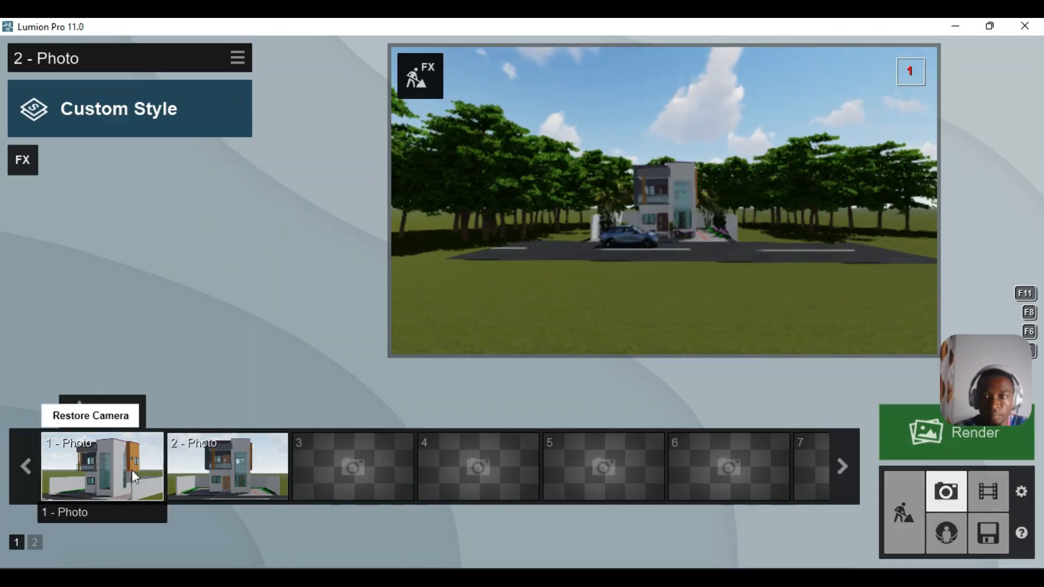
pyautogui.click(132, 470)
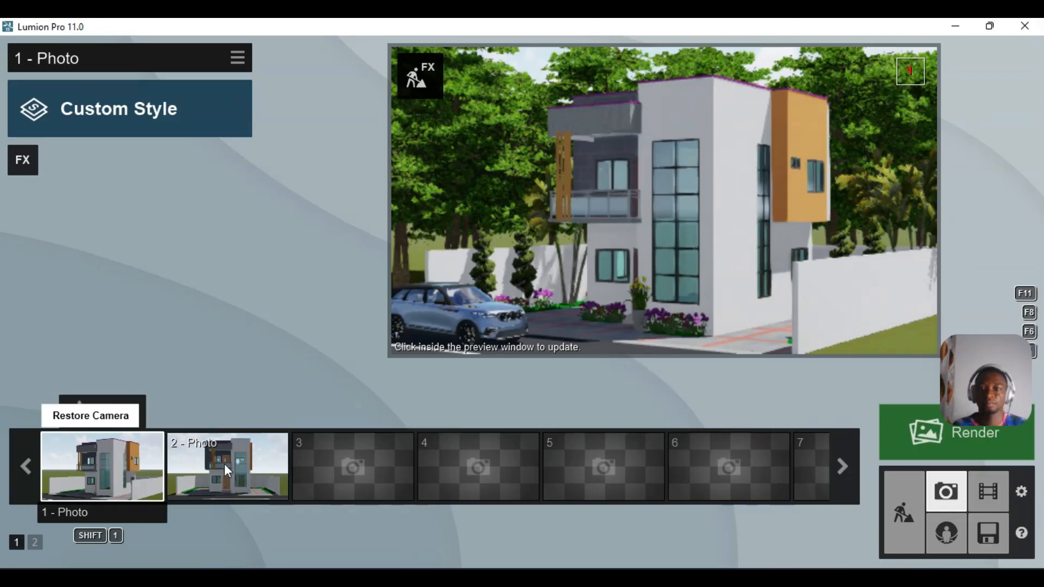
pyautogui.click(225, 464)
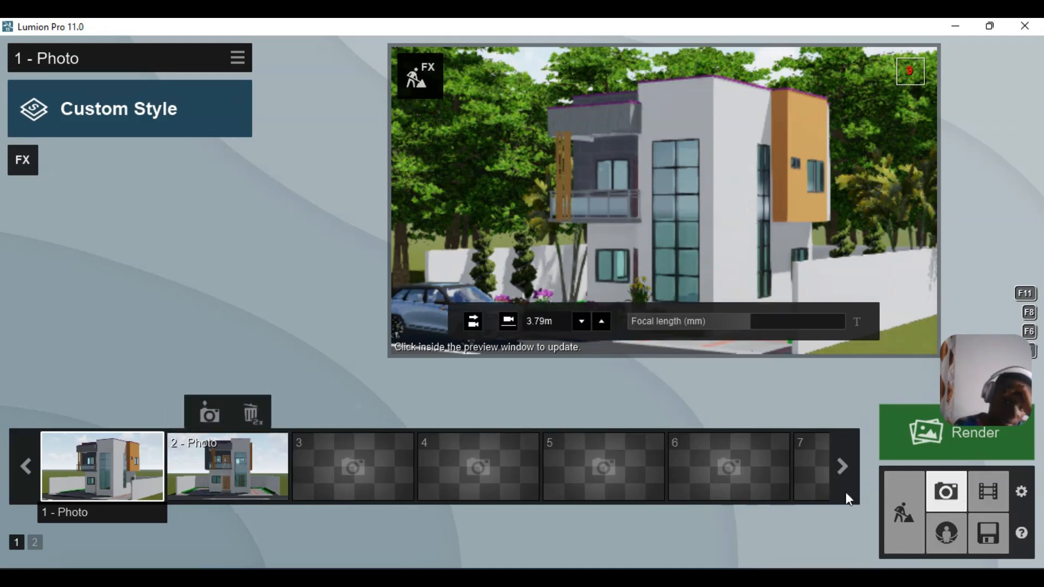
# - Fly the camera closer to the house in build mode and open the Material Editor
pyautogui.click(898, 523)
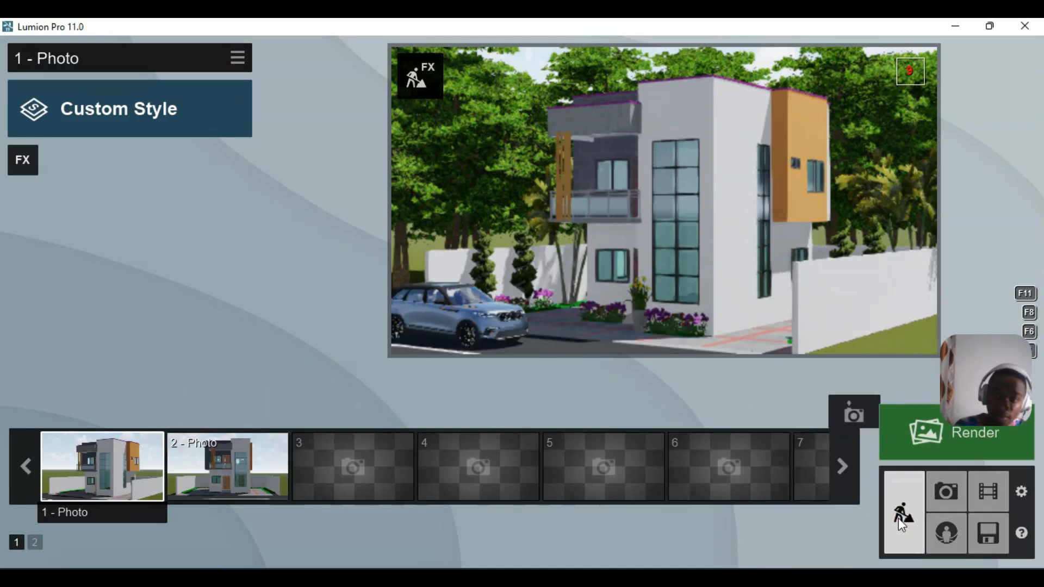
pyautogui.press('w')
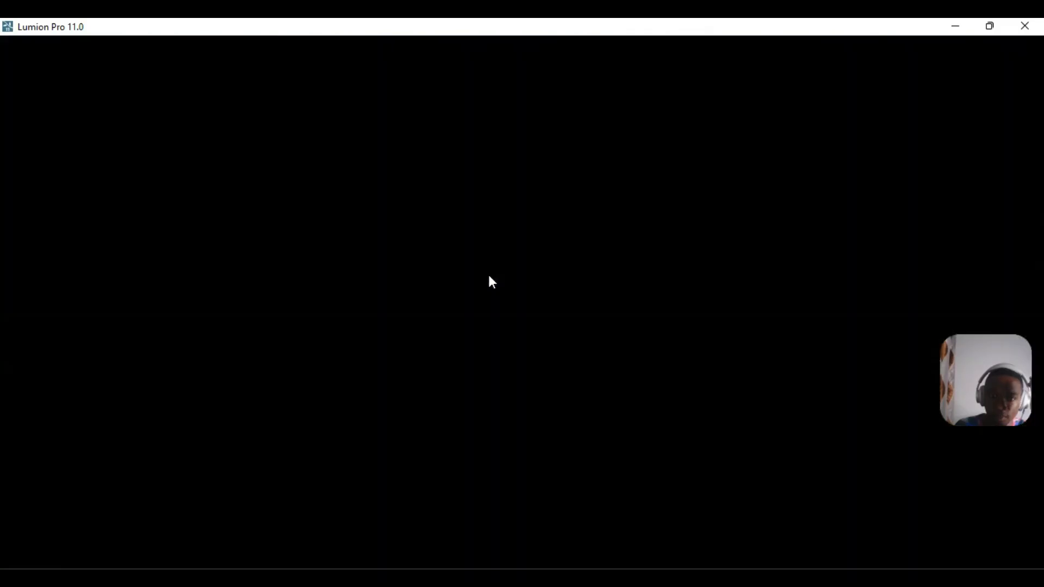
pyautogui.press('w')
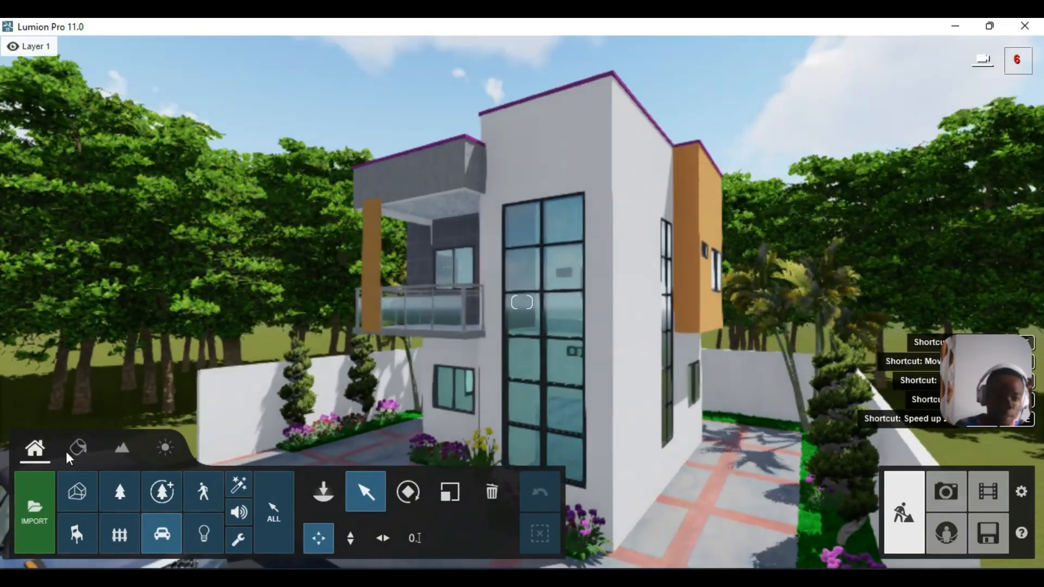
pyautogui.click(70, 452)
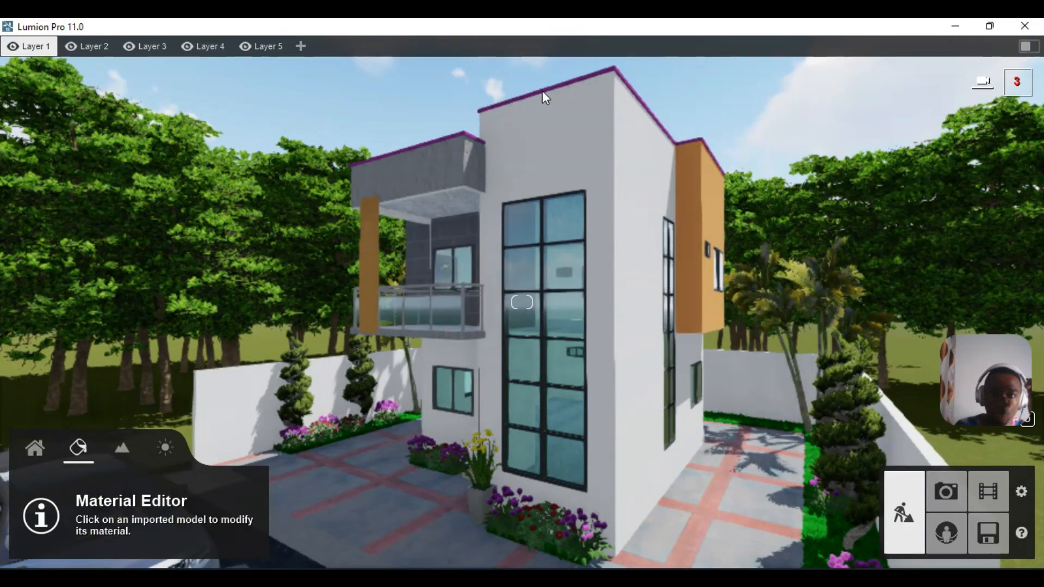
# - Replace the roof parapet edge material with a plain Color material in brown RAL 1011
pyautogui.click(542, 91)
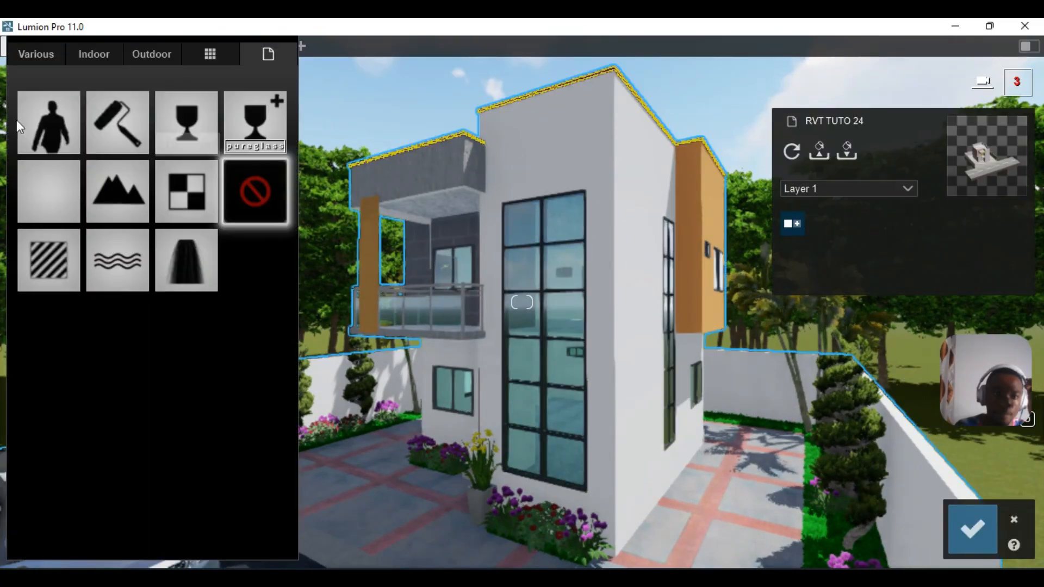
pyautogui.click(119, 99)
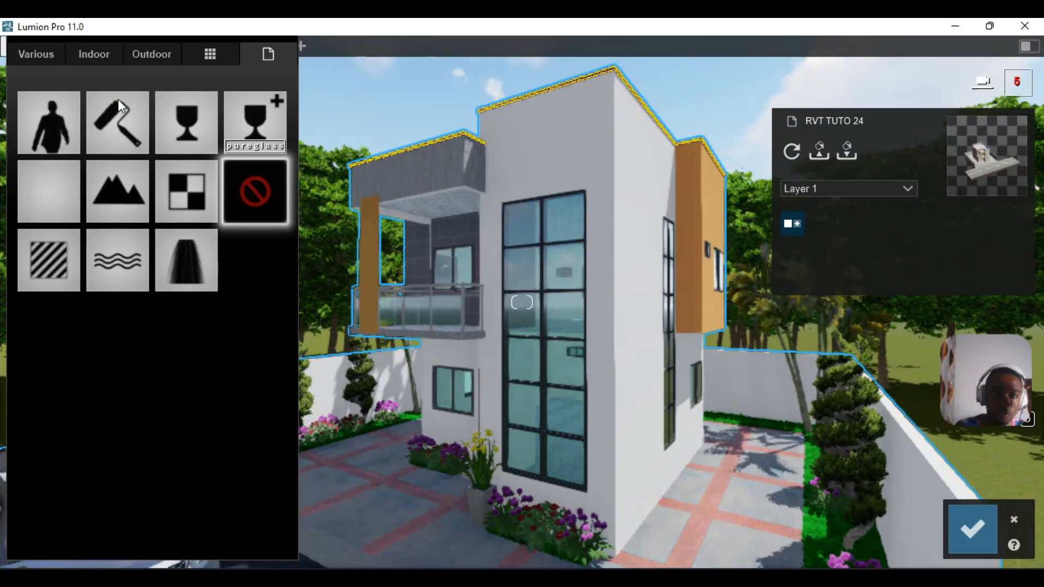
pyautogui.click(119, 99)
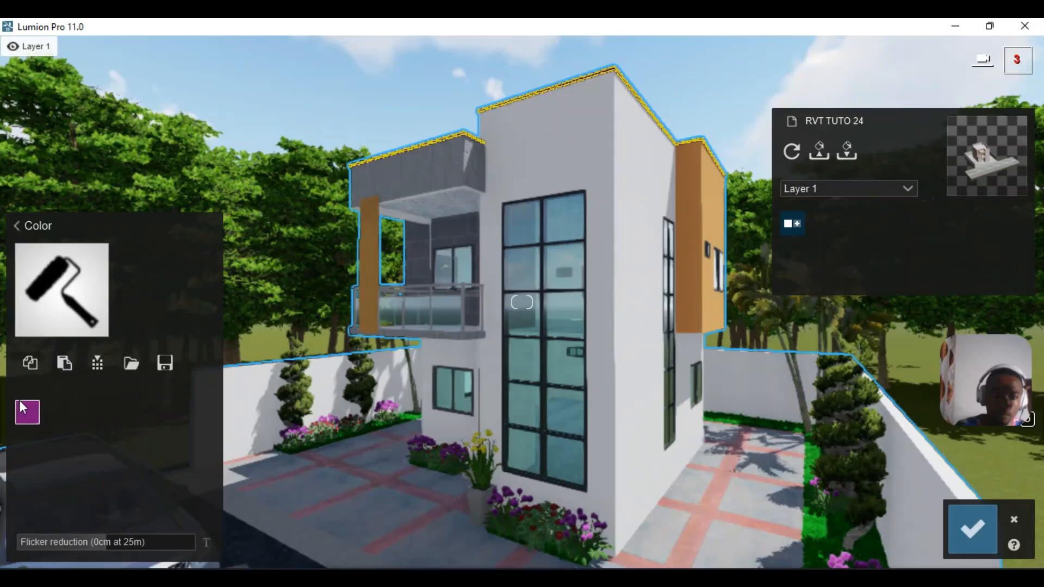
pyautogui.click(21, 404)
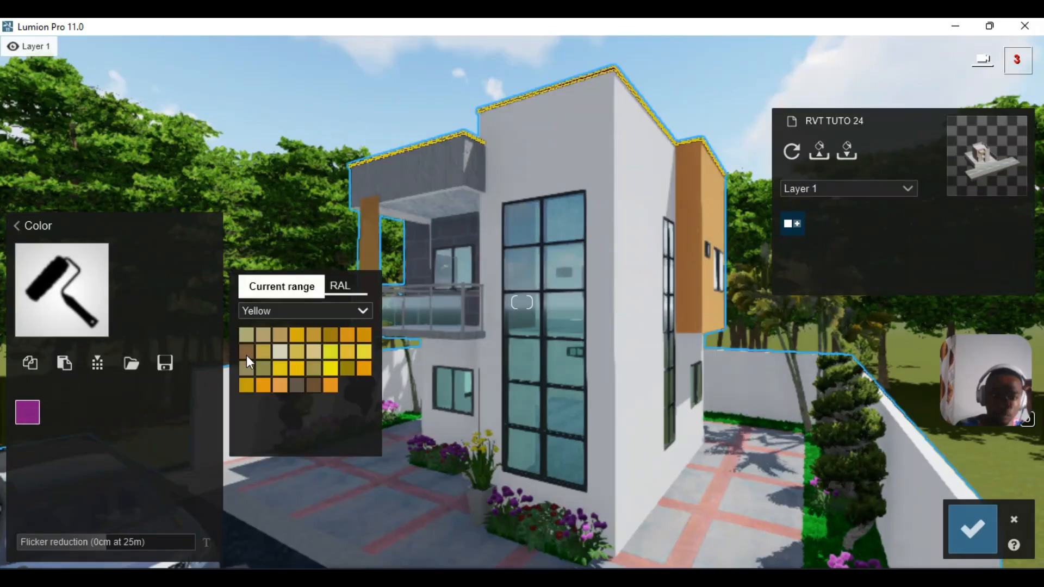
pyautogui.click(247, 354)
pyautogui.moveTo(671, 315)
pyautogui.mouseDown(button='right')
pyautogui.moveTo(699, 353)
pyautogui.moveTo(697, 396)
pyautogui.moveTo(680, 317)
pyautogui.mouseUp(button='right')
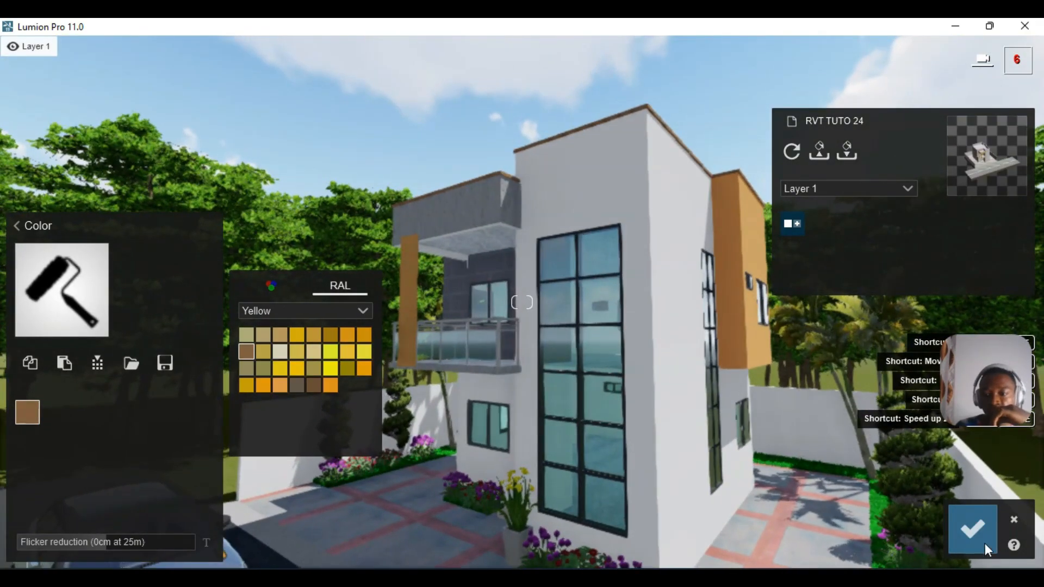
pyautogui.click(976, 530)
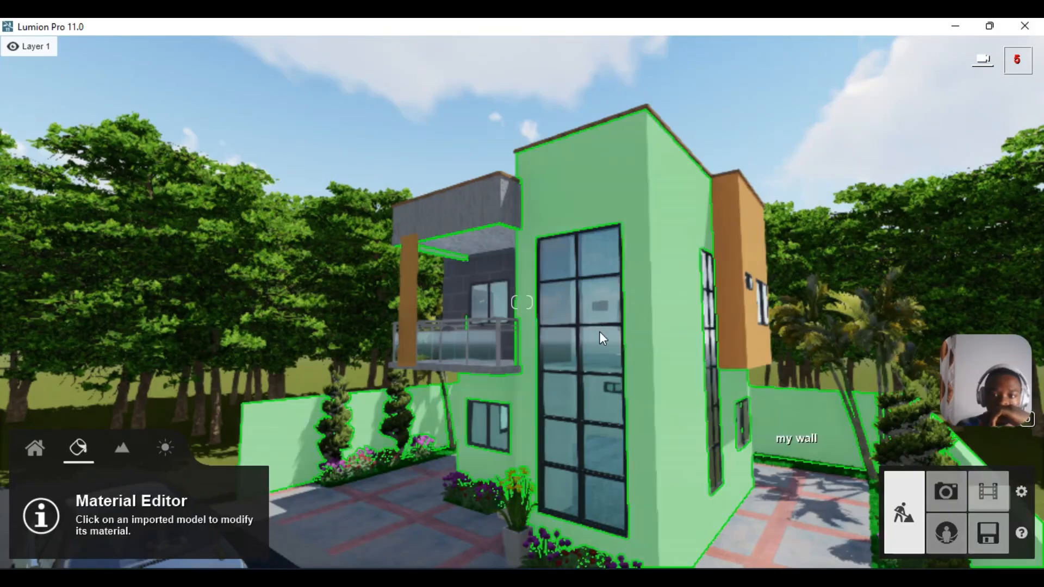
# - Enter Photo mode, restore photo 1's saved camera and make photo 1 active
pyautogui.click(945, 490)
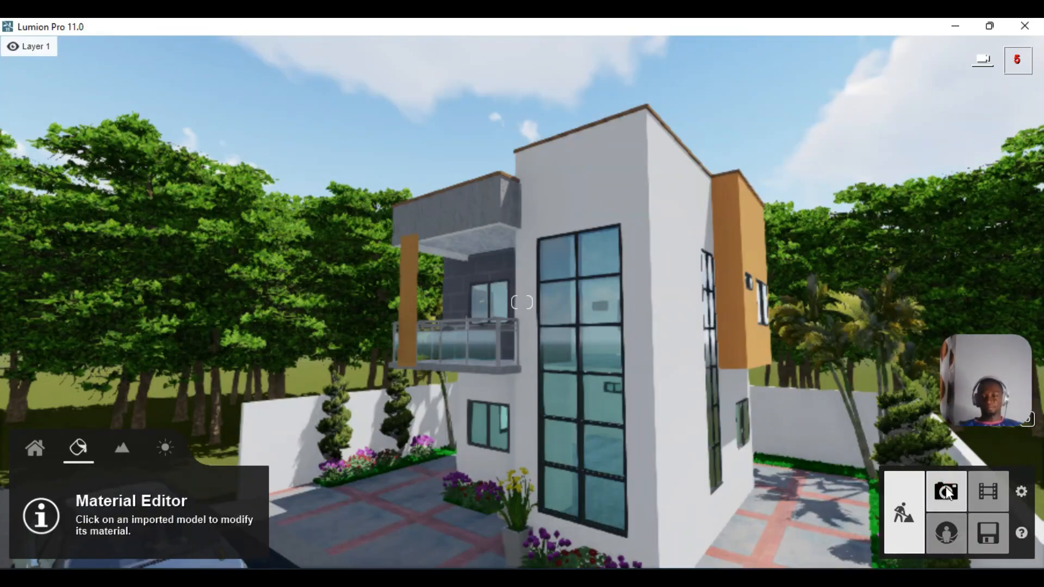
pyautogui.click(946, 492)
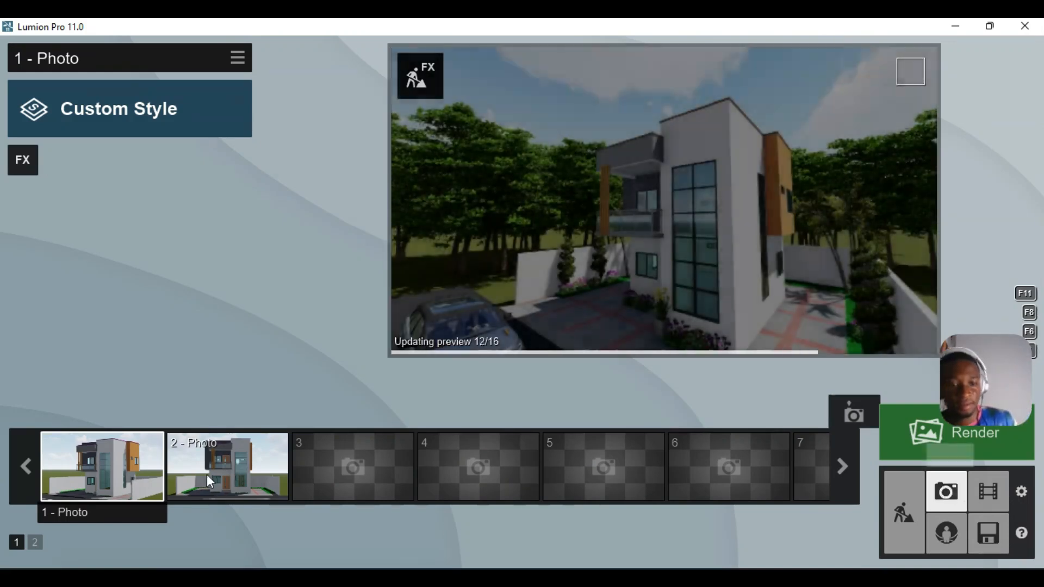
pyautogui.click(128, 456)
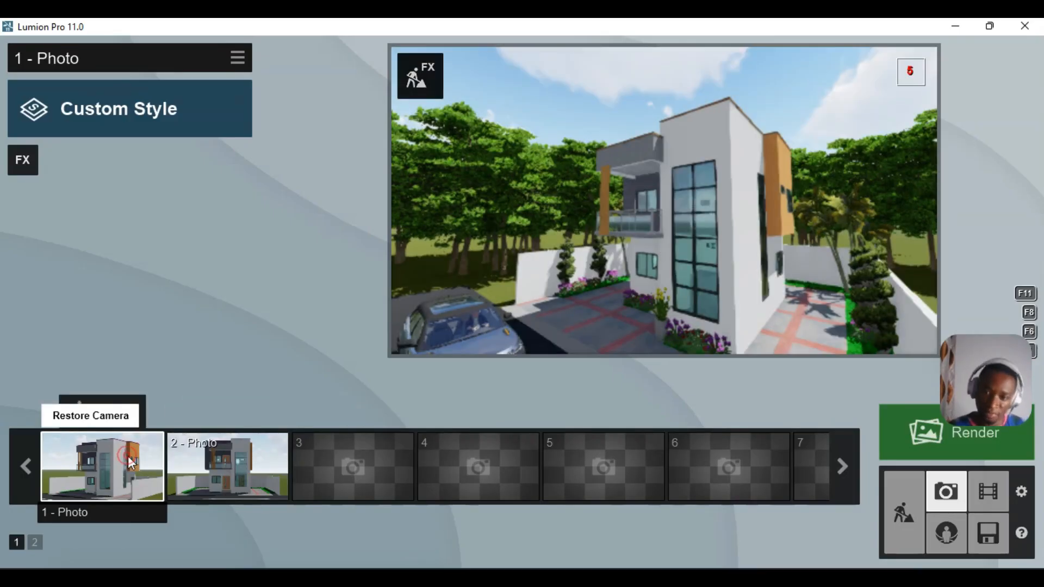
pyautogui.hotkey('shift', '1')
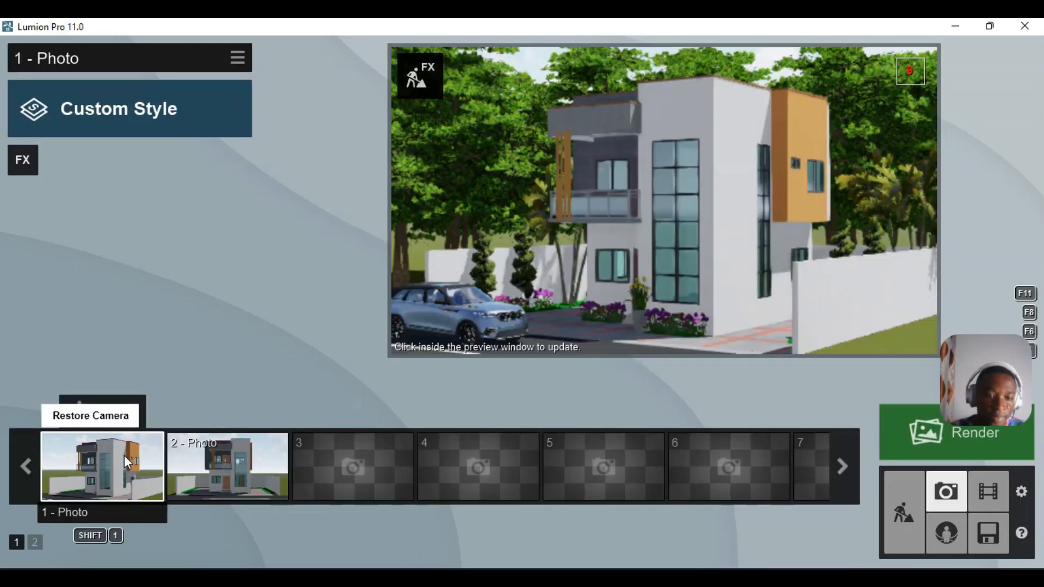
pyautogui.hotkey('shift', '2')
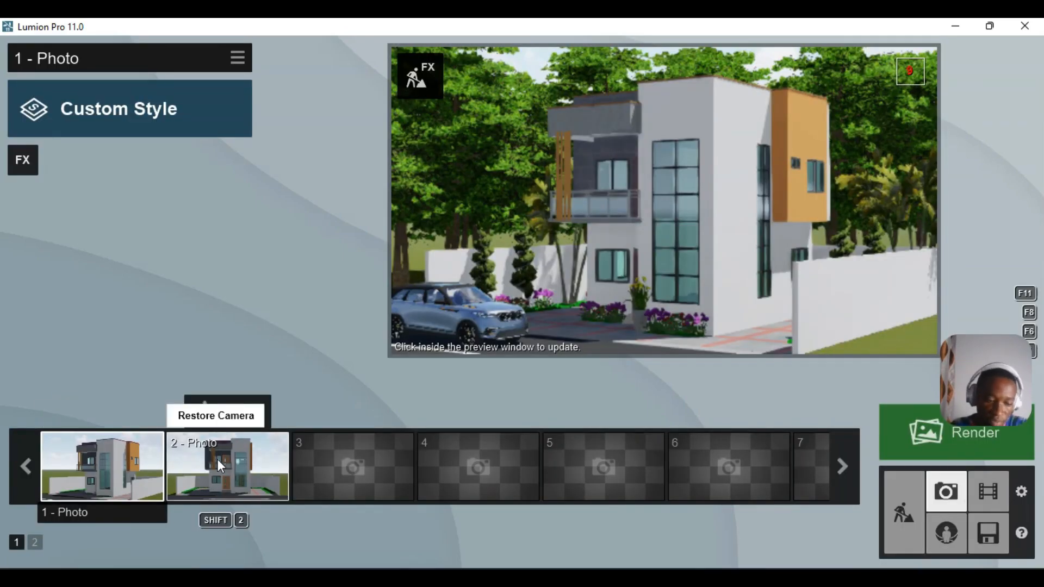
pyautogui.click(98, 471)
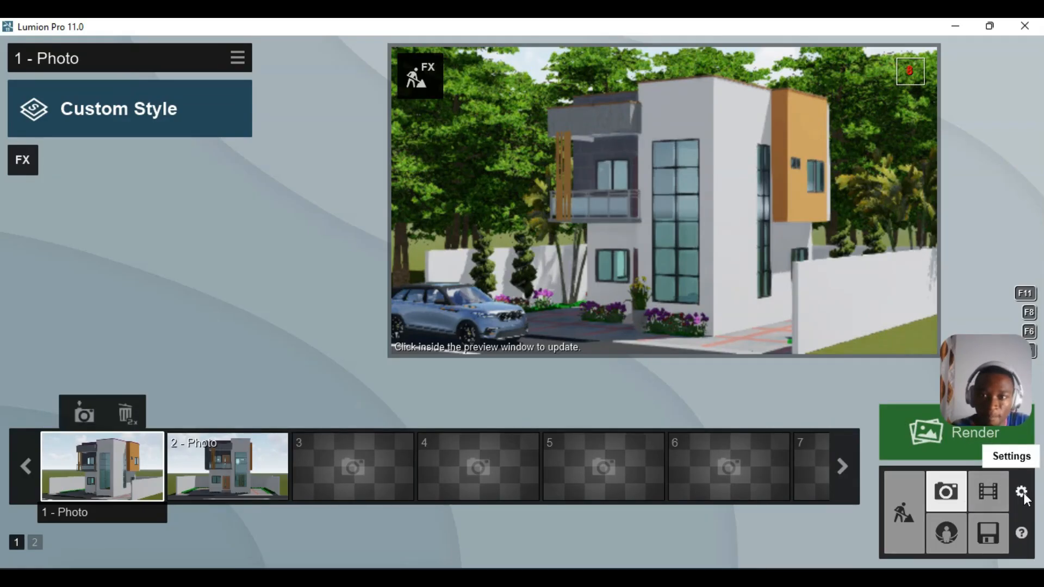
# - Save the project as REVIT TUTO 24 LUMI.ls11 in Desktop > REVIT TUTO 2024
pyautogui.click(990, 537)
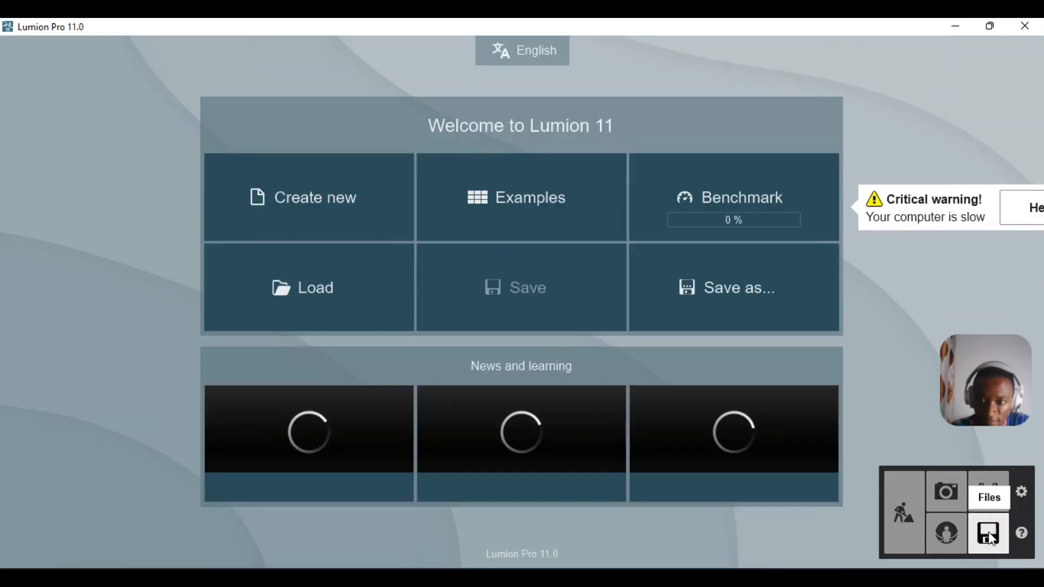
pyautogui.click(787, 293)
pyautogui.moveTo(223, 49); pyautogui.dragTo(560, 64)
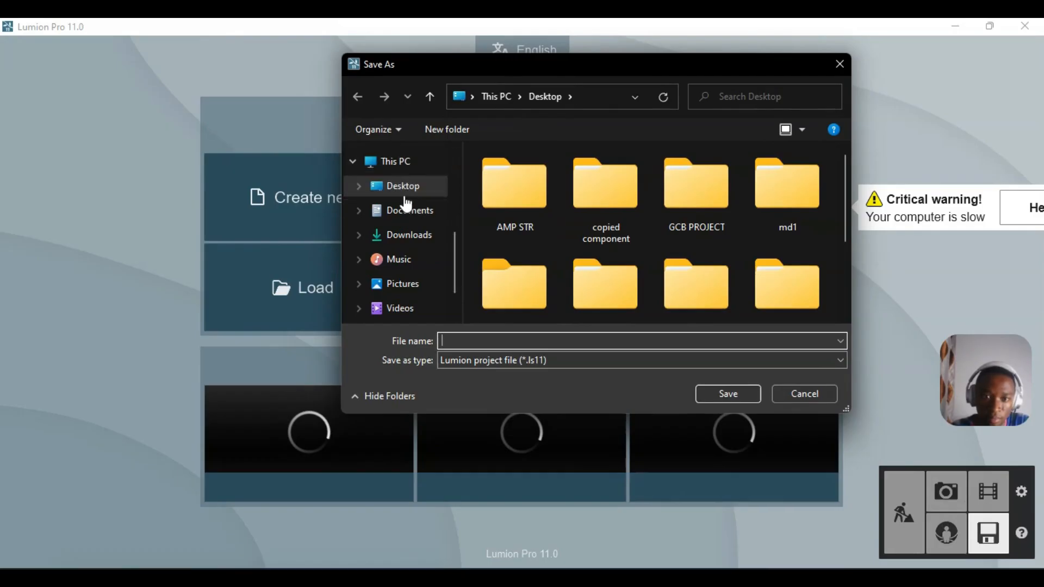
pyautogui.click(405, 189)
pyautogui.scroll(-3, 619, 269)
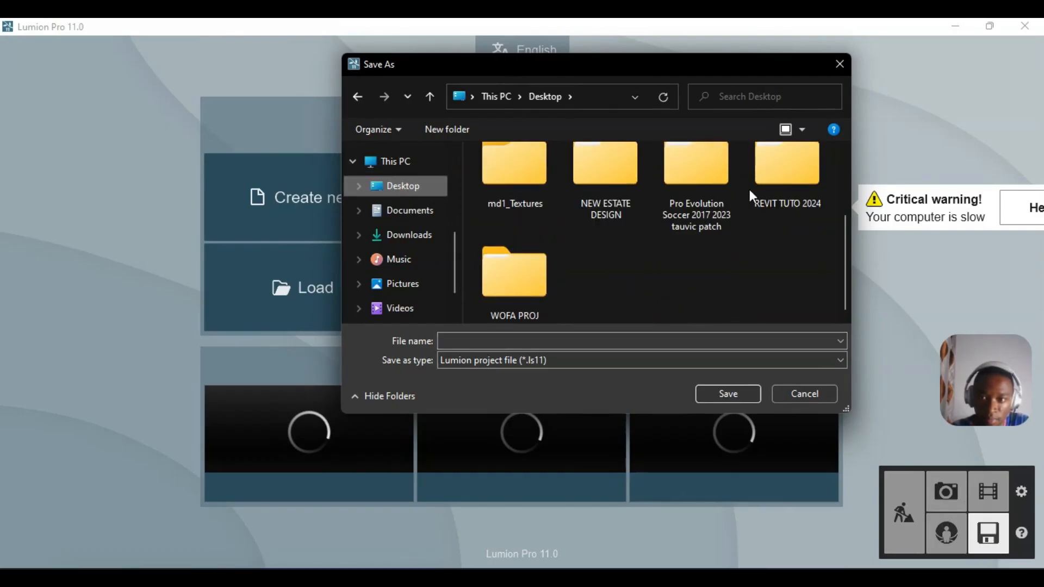
pyautogui.doubleClick(788, 166)
pyautogui.click(598, 339)
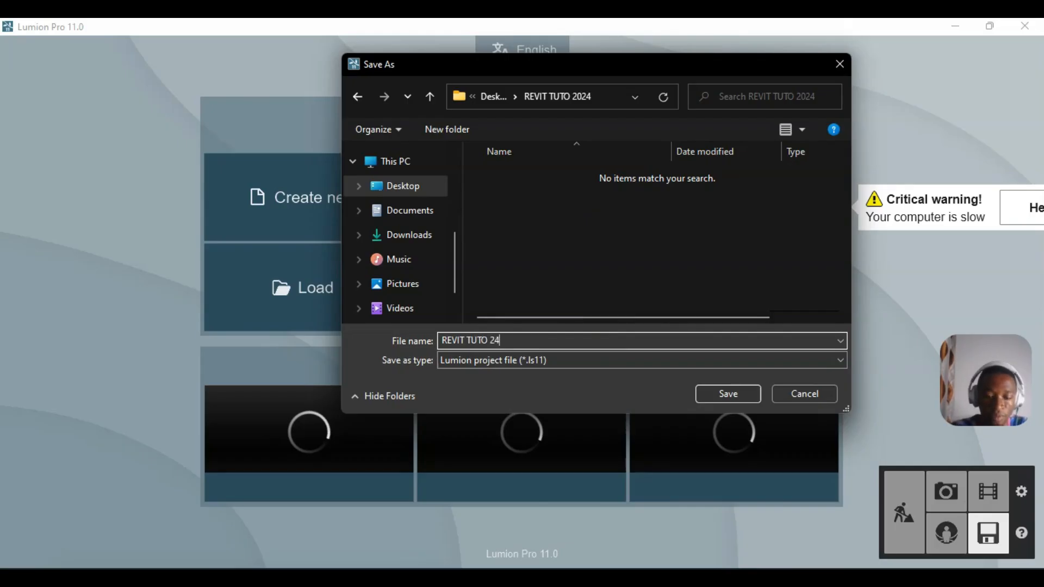
pyautogui.write('MI')
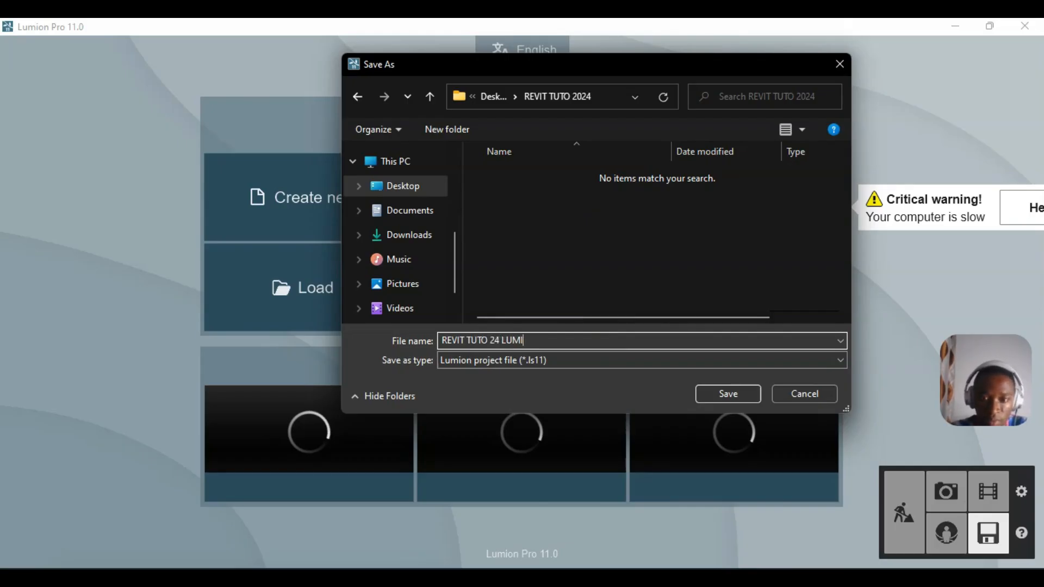
pyautogui.click(717, 394)
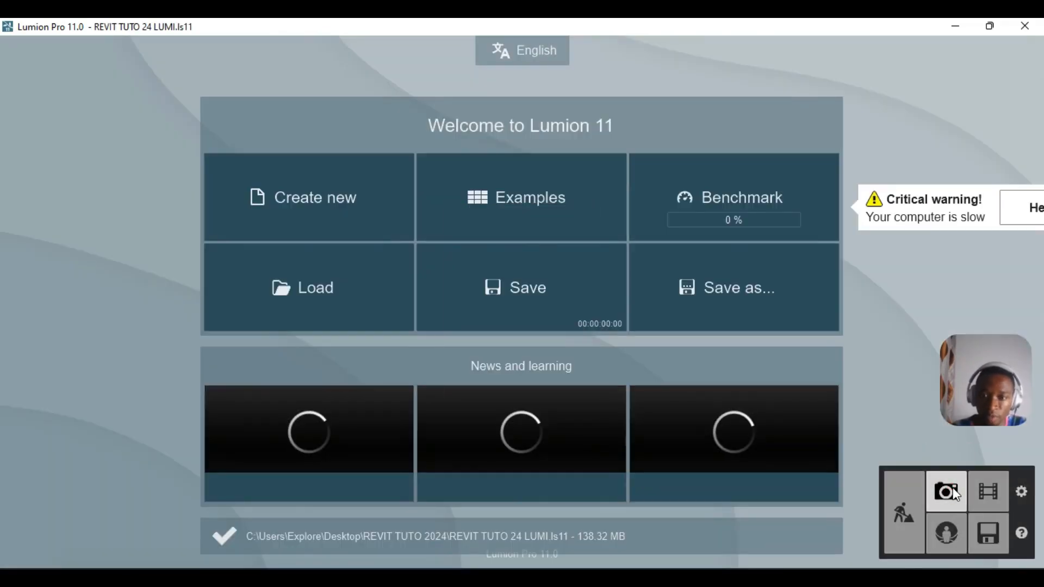
# - Set the editor quality in Settings to the highest, four-star level
pyautogui.click(939, 486)
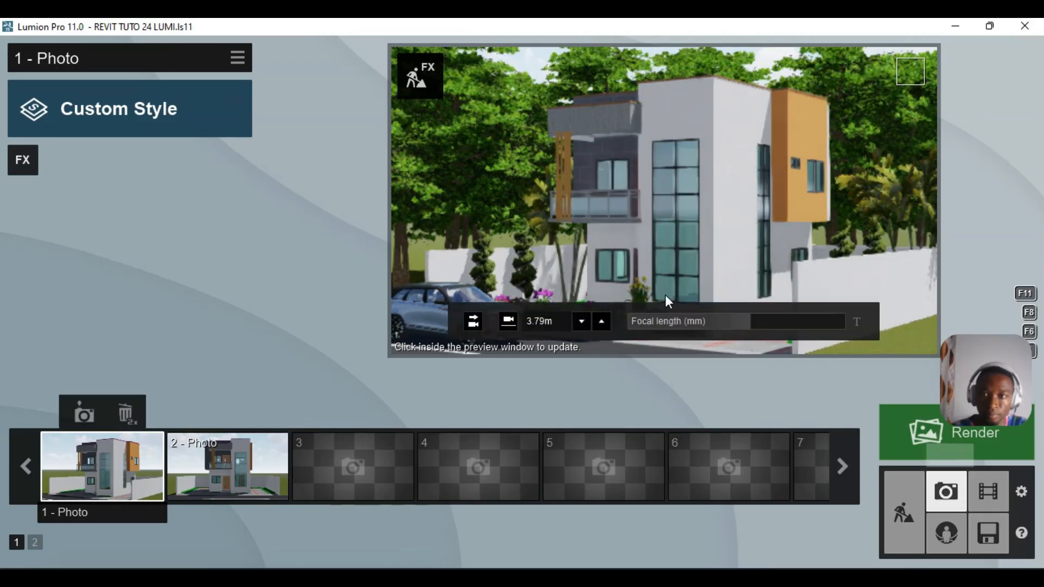
pyautogui.click(1019, 492)
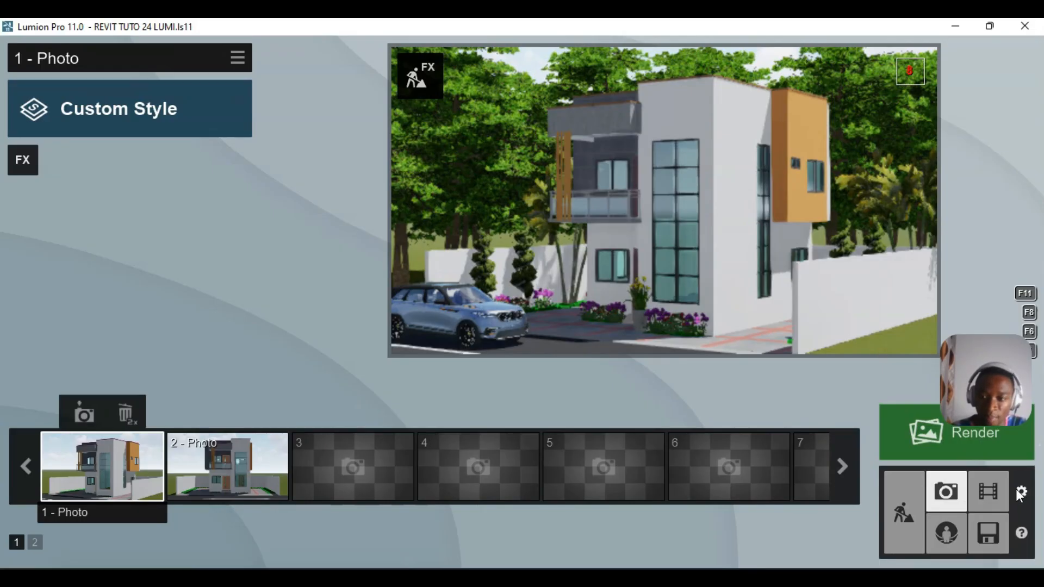
pyautogui.click(710, 216)
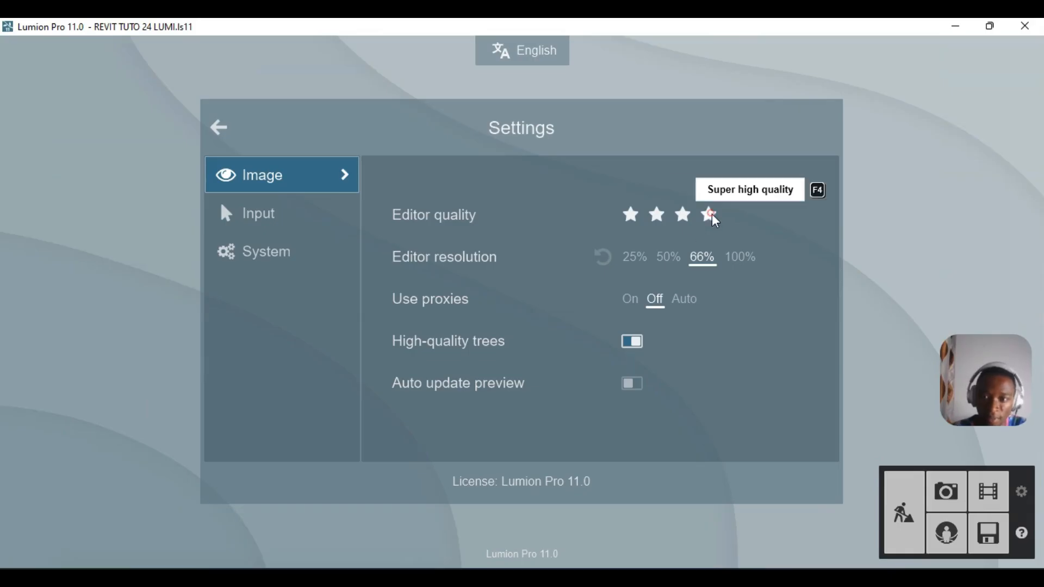
# - Return to Photo mode and restore photo 1's camera view
pyautogui.click(947, 488)
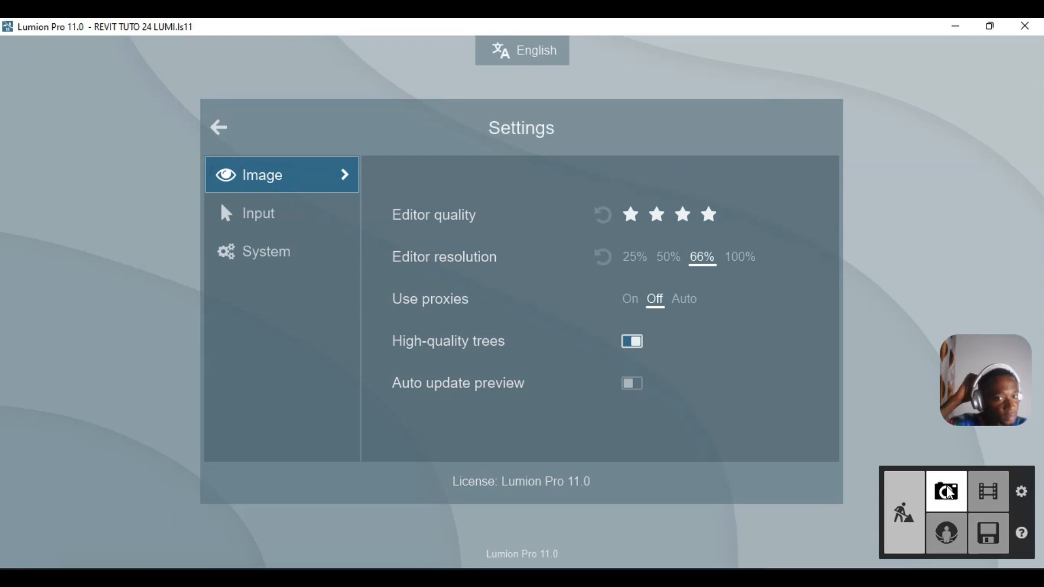
pyautogui.click(948, 492)
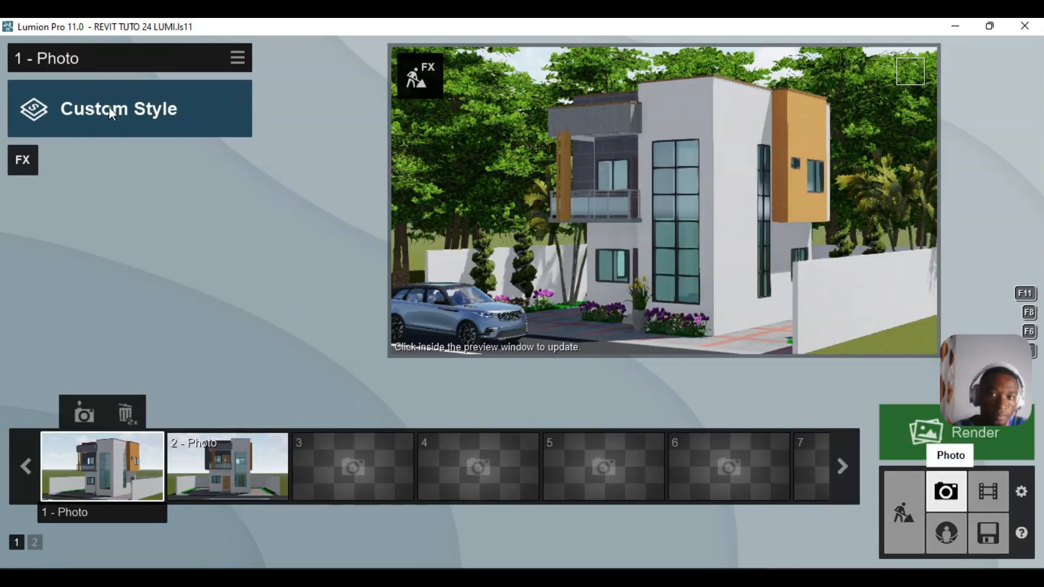
pyautogui.click(90, 465)
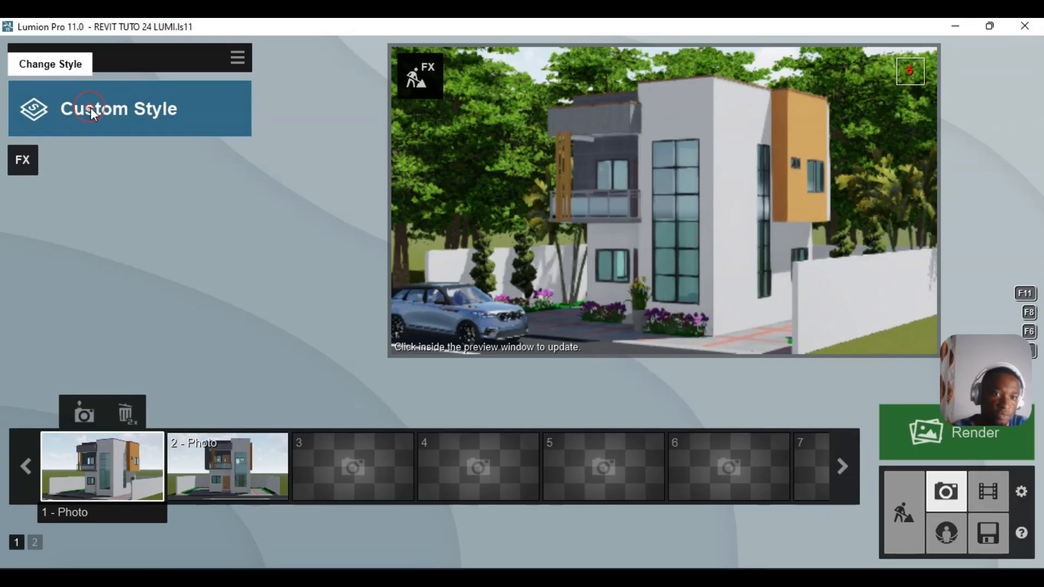
# - Apply the Realistic style to Photo 1 and refresh the preview
pyautogui.click(90, 108)
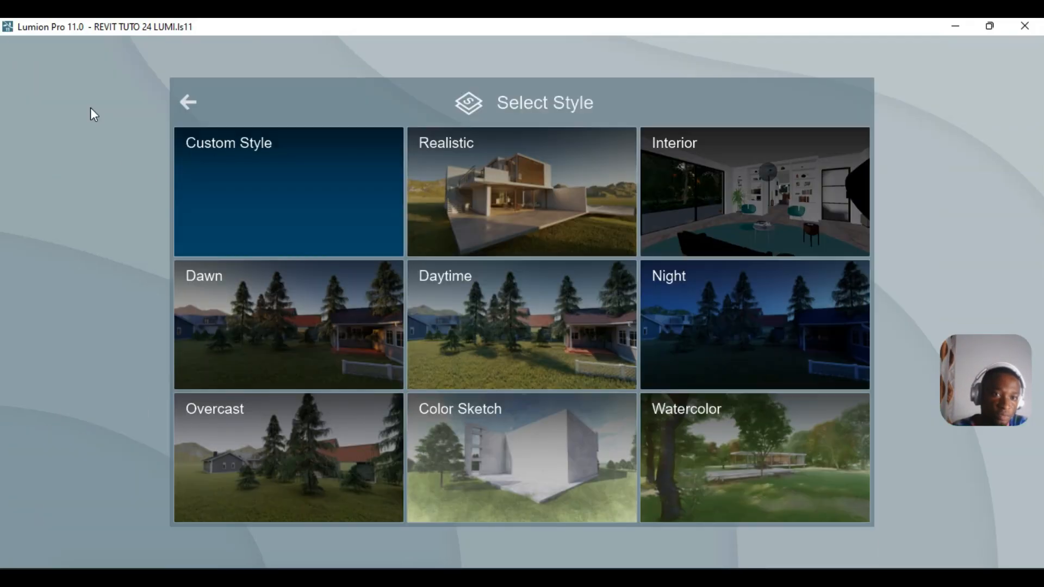
pyautogui.click(547, 187)
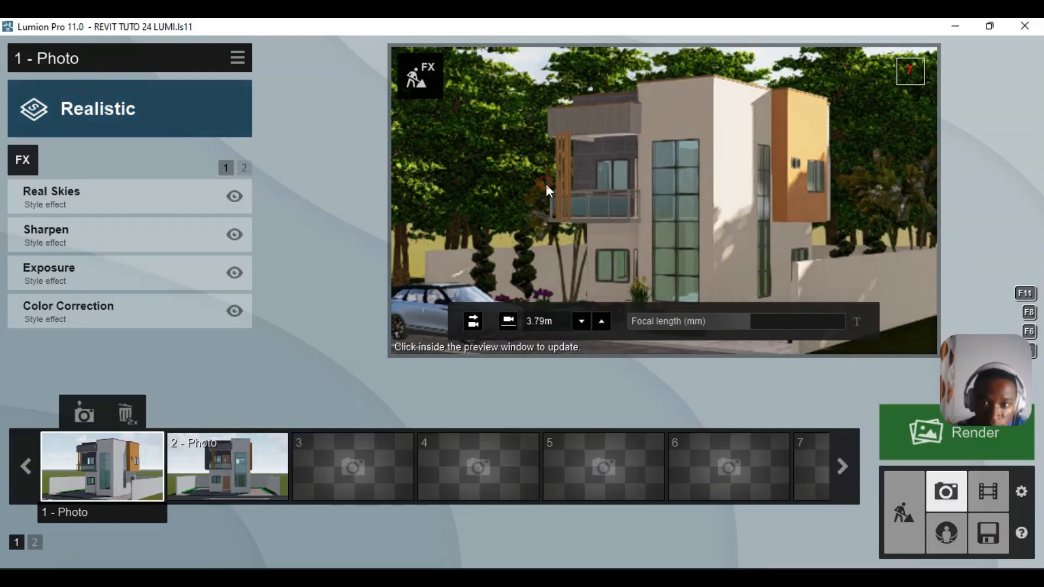
pyautogui.click(552, 173)
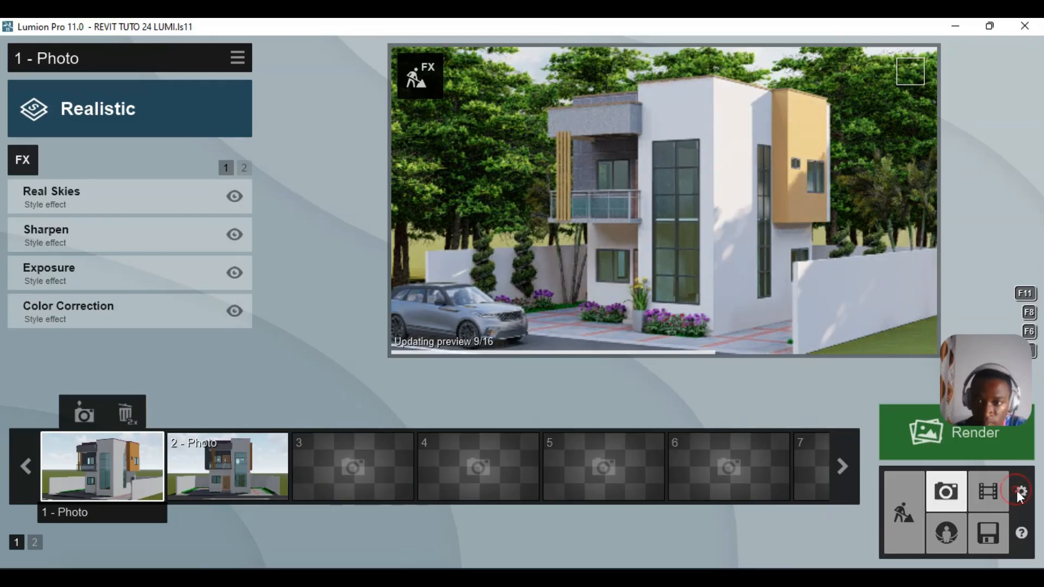
# - Raise editor resolution to 100% and preview the Realistic photo at full resolution
pyautogui.click(1021, 492)
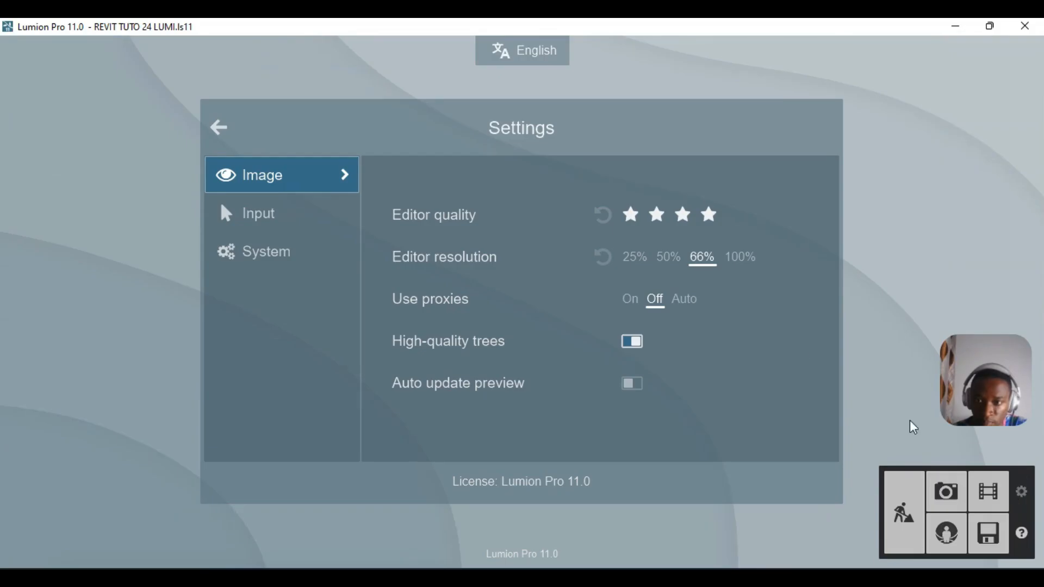
pyautogui.click(738, 257)
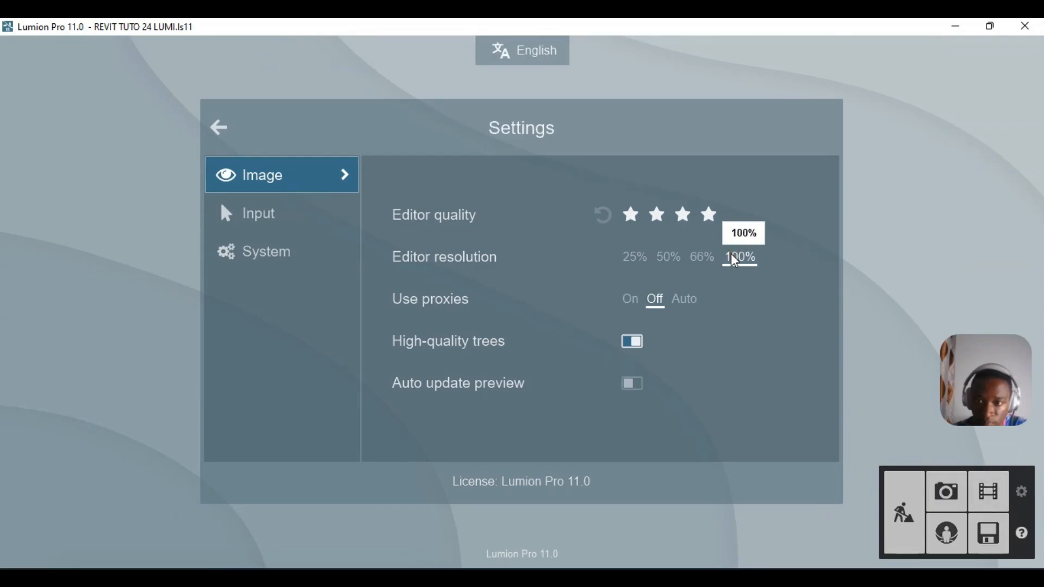
pyautogui.click(937, 490)
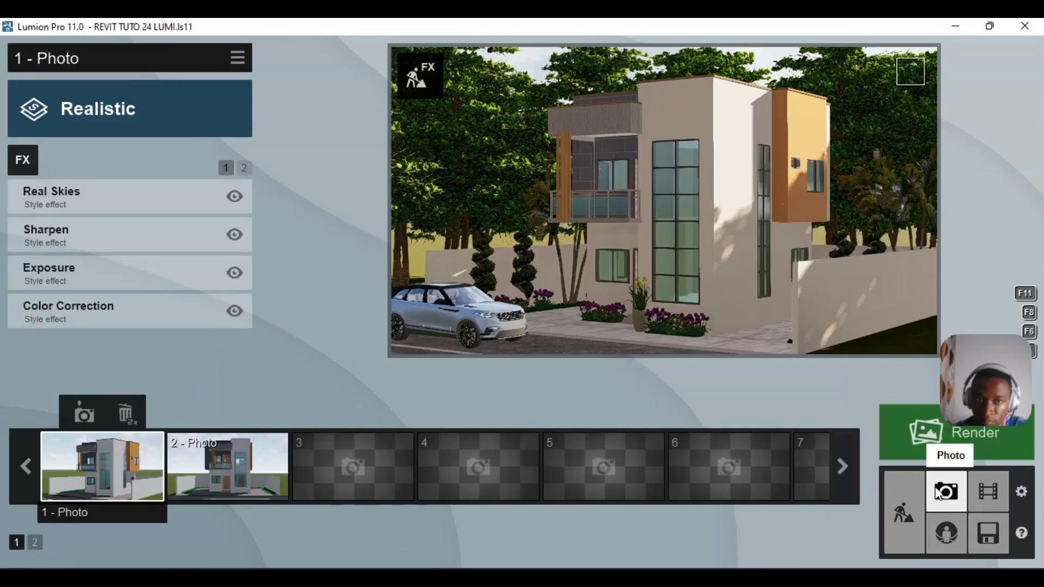
pyautogui.moveTo(560, 235)
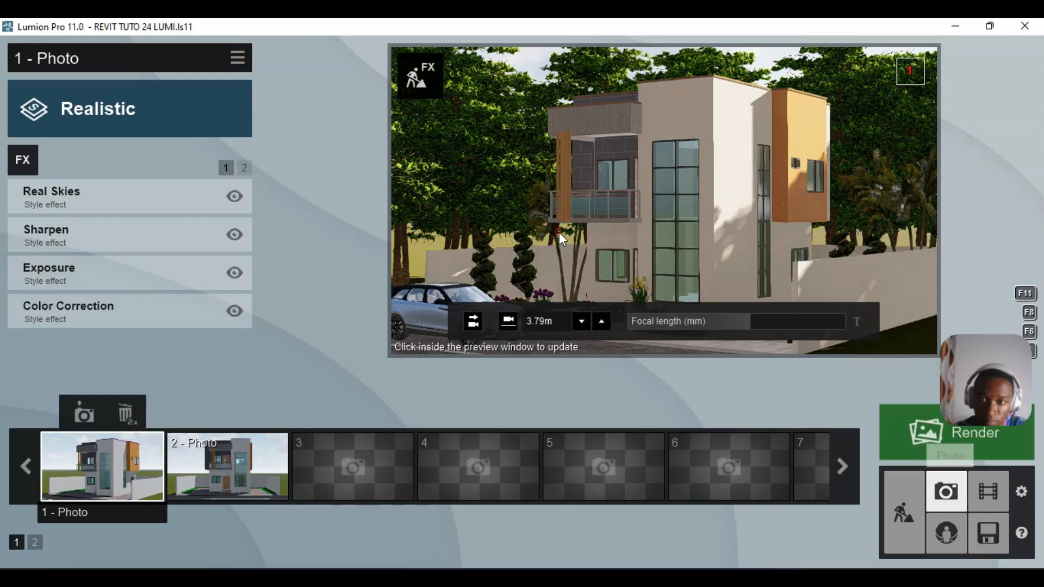
pyautogui.click(560, 233)
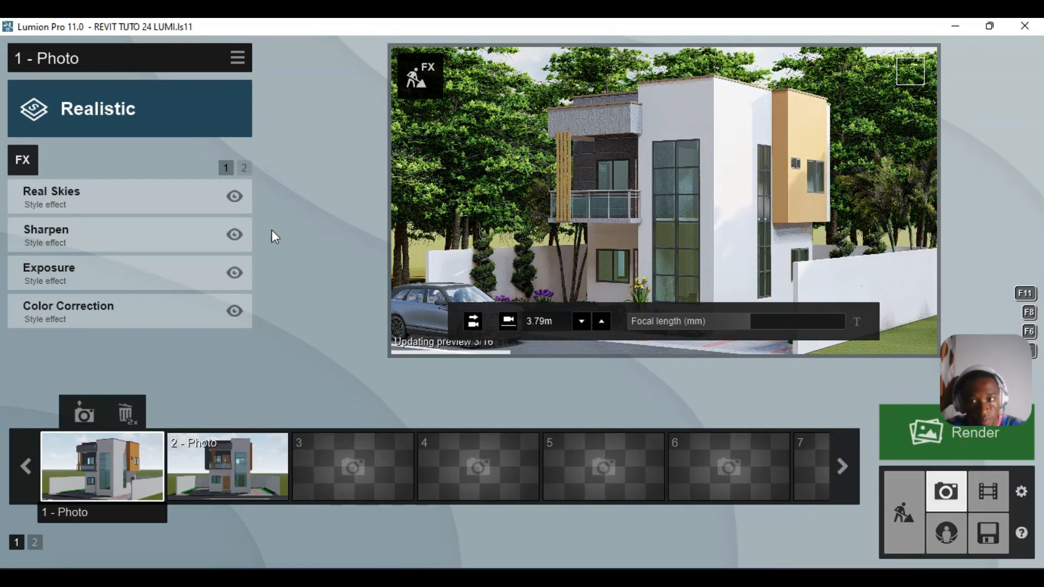
pyautogui.moveTo(272, 231)
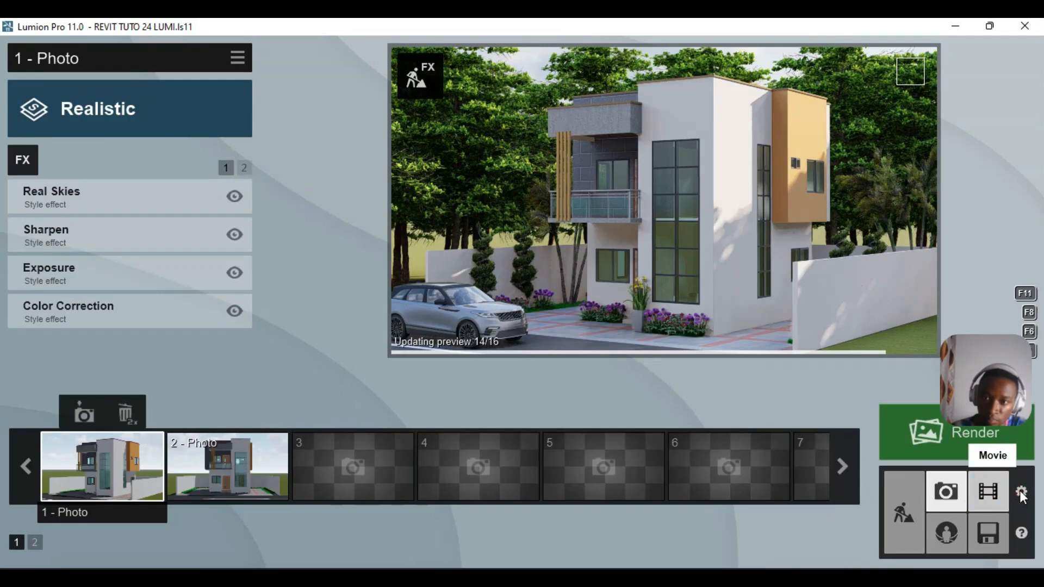
# - Set editor resolution to 66% and editor quality to three stars, then return to build mode
pyautogui.click(1022, 493)
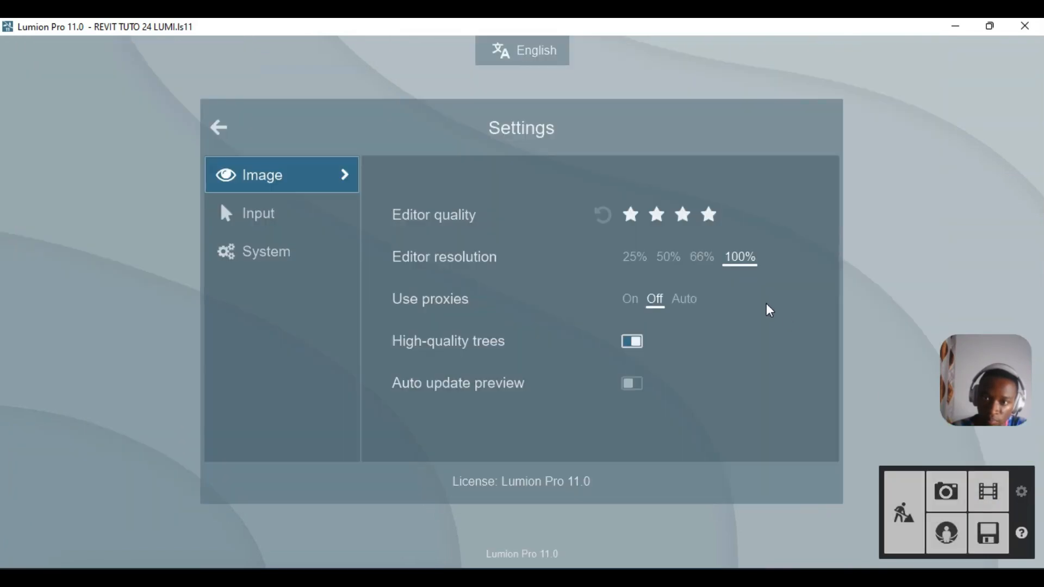
pyautogui.click(702, 257)
pyautogui.click(683, 215)
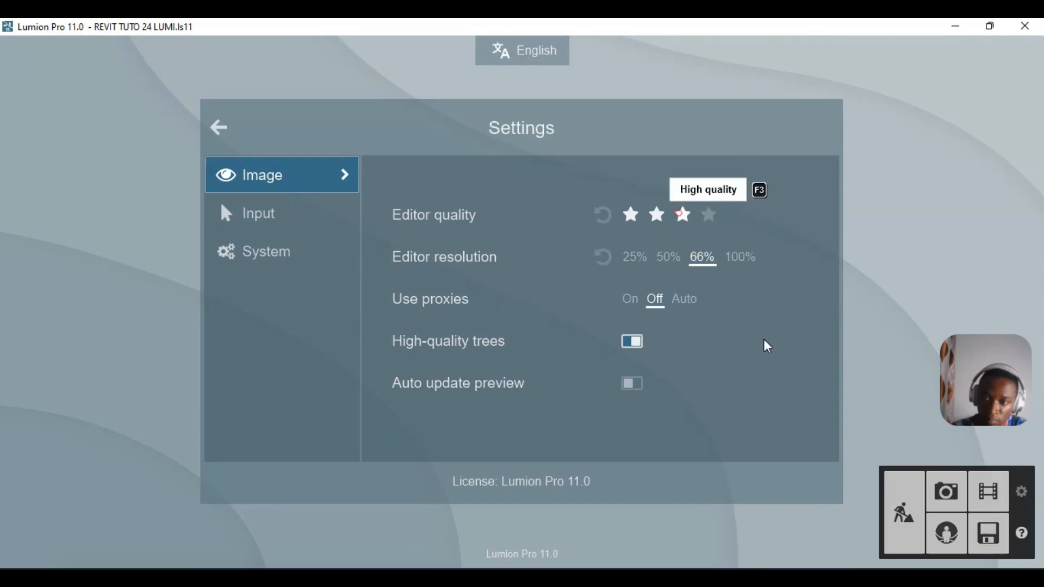
pyautogui.click(903, 508)
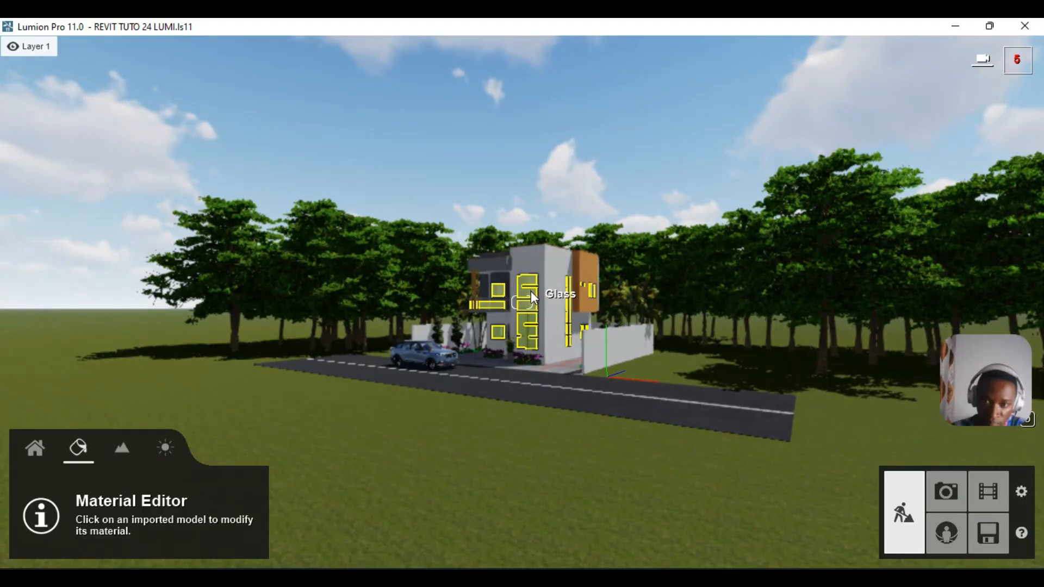
# - Raise Interior Glass 002 reflectivity to 0.6, confirm the material, and return to Photo mode
pyautogui.click(530, 292)
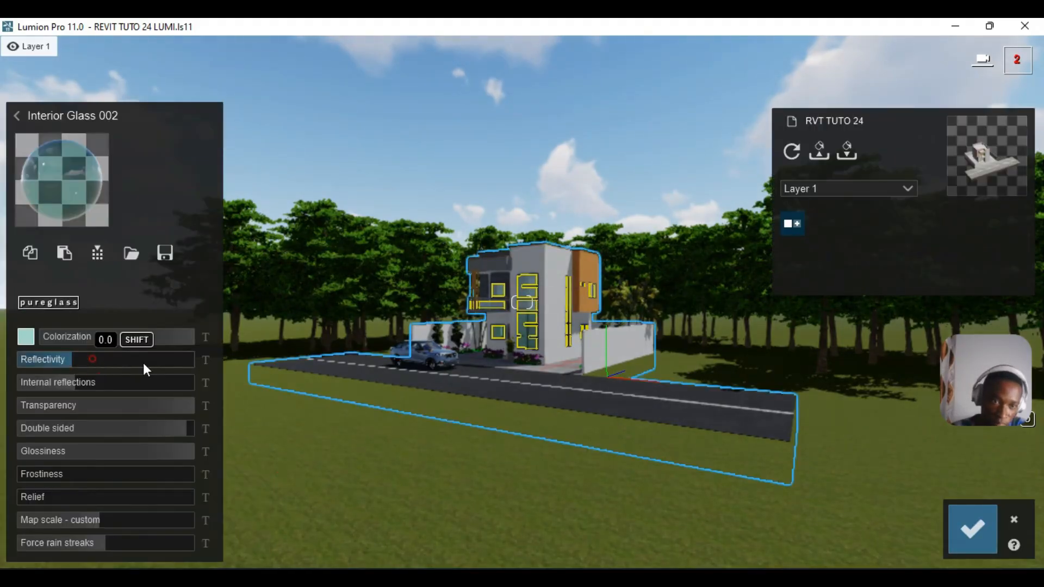
pyautogui.moveTo(142, 363); pyautogui.dragTo(168, 362)
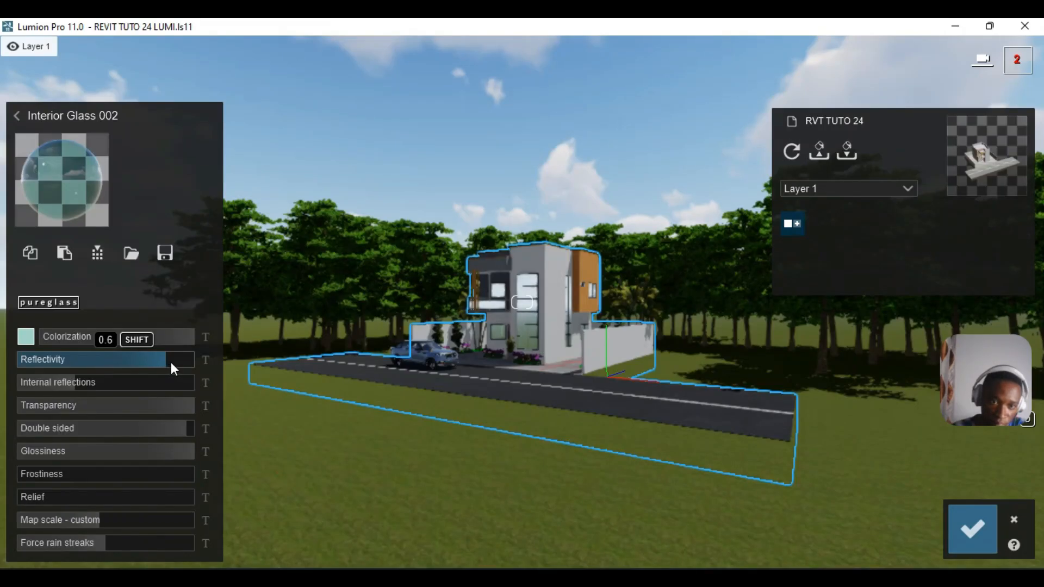
pyautogui.click(971, 527)
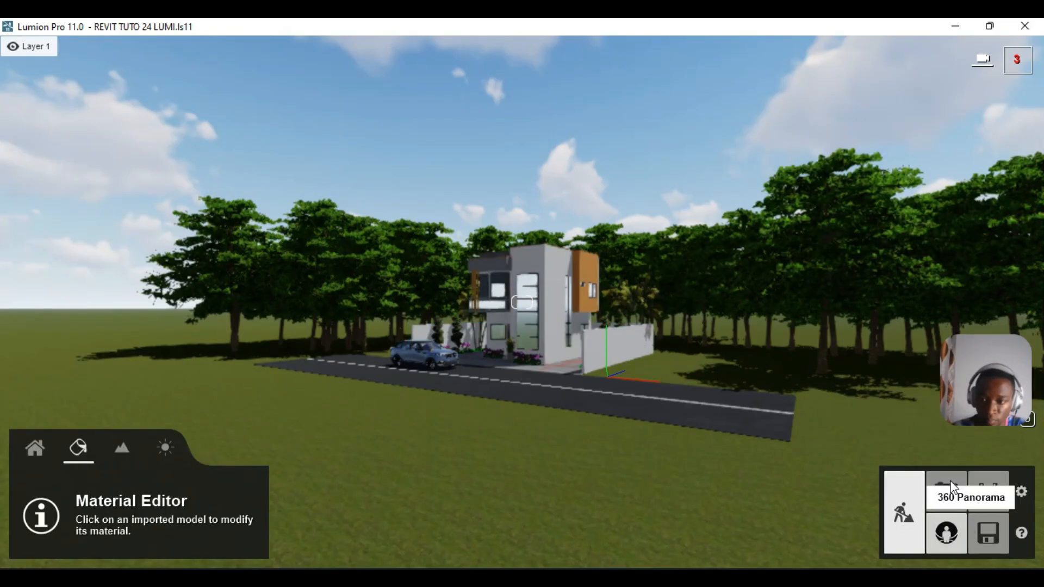
pyautogui.click(951, 483)
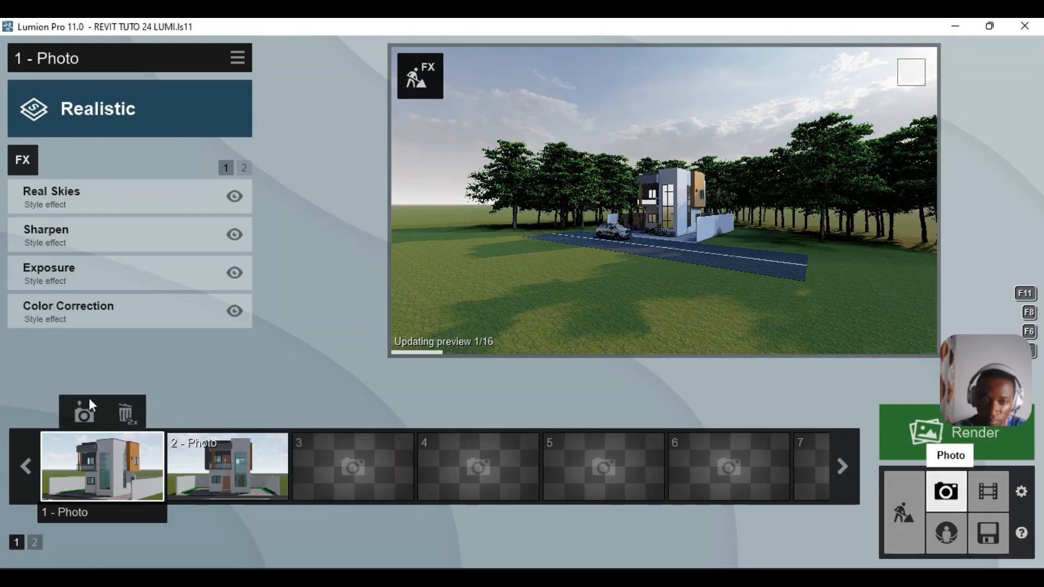
# - Restore photo 1's camera view and set editor quality to four stars at 100% resolution
pyautogui.click(89, 402)
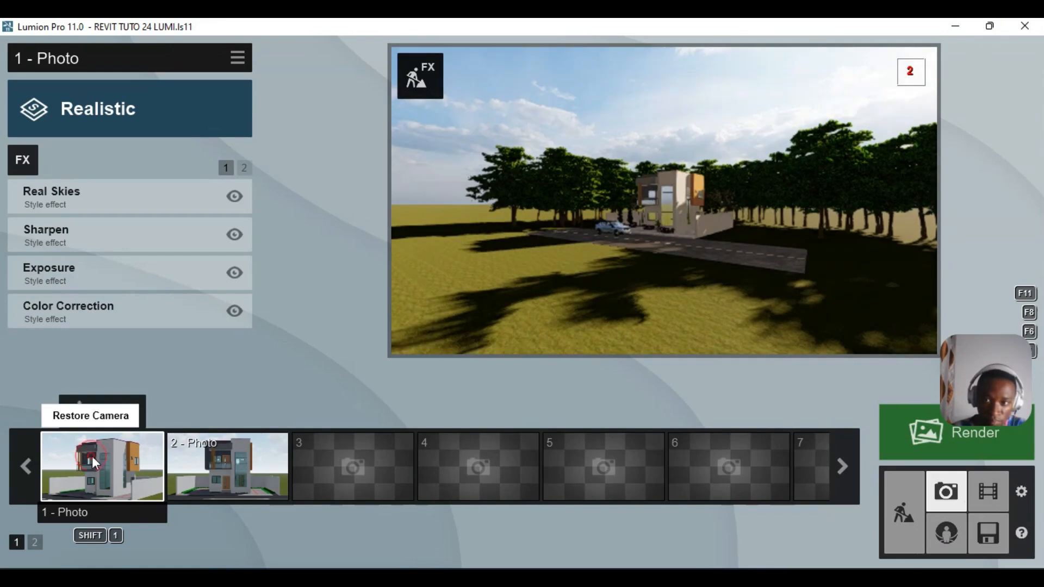
pyautogui.click(93, 456)
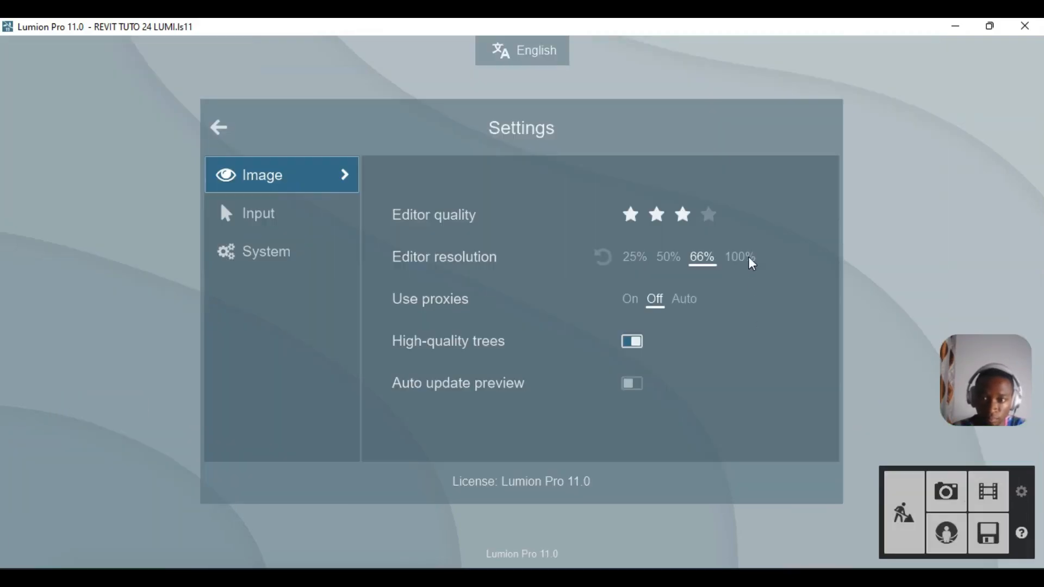
pyautogui.click(709, 214)
pyautogui.click(746, 265)
pyautogui.click(948, 491)
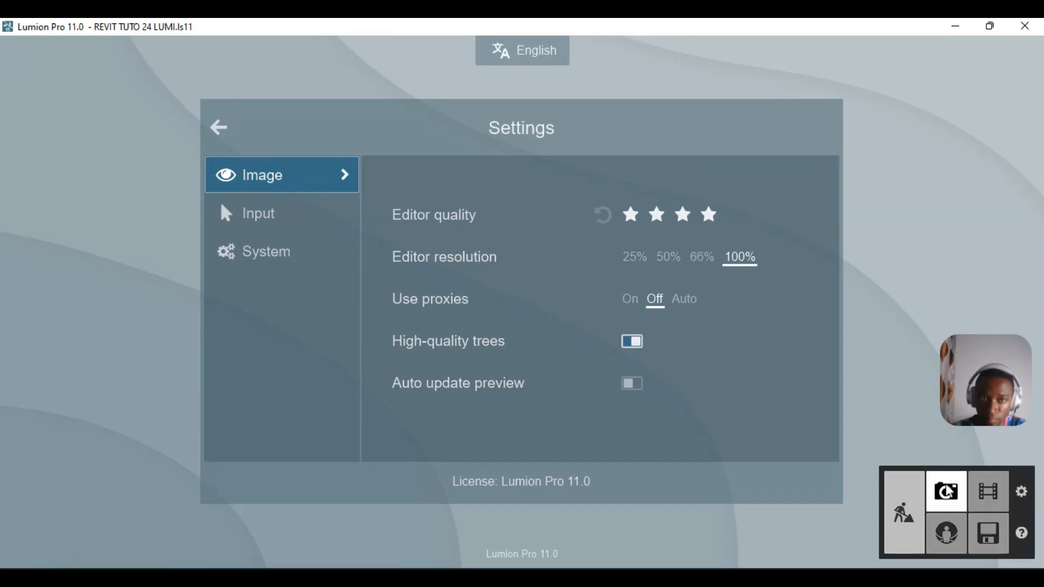
pyautogui.click(947, 492)
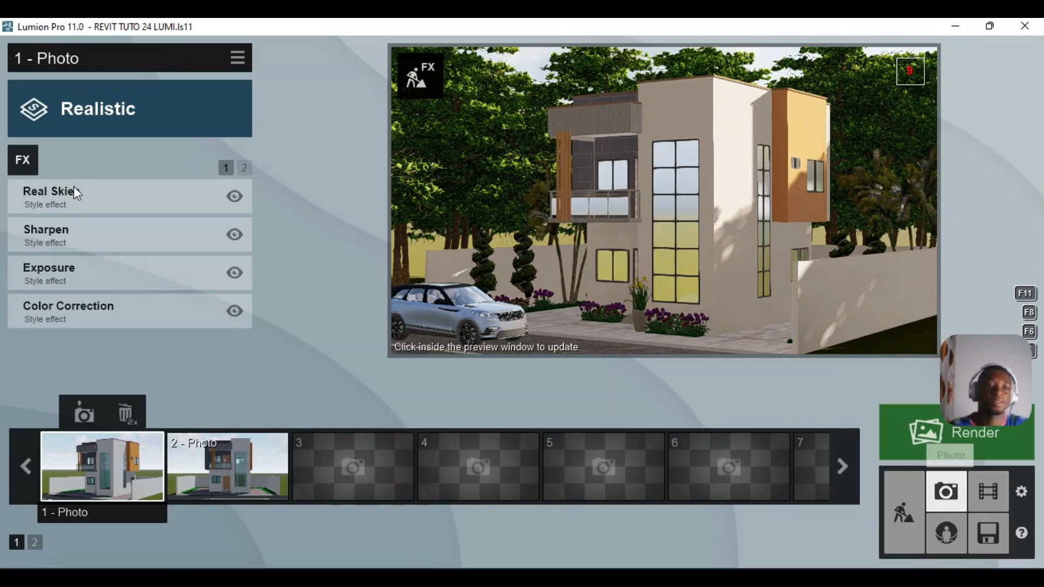
# - Set the Sharpen effect's intensity to 0.7
pyautogui.click(121, 233)
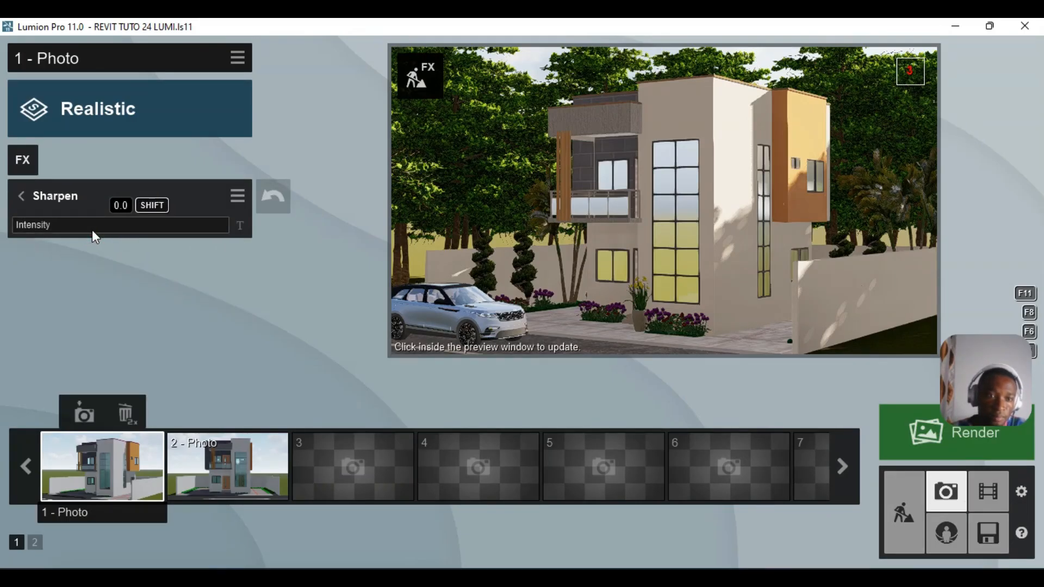
pyautogui.click(92, 230)
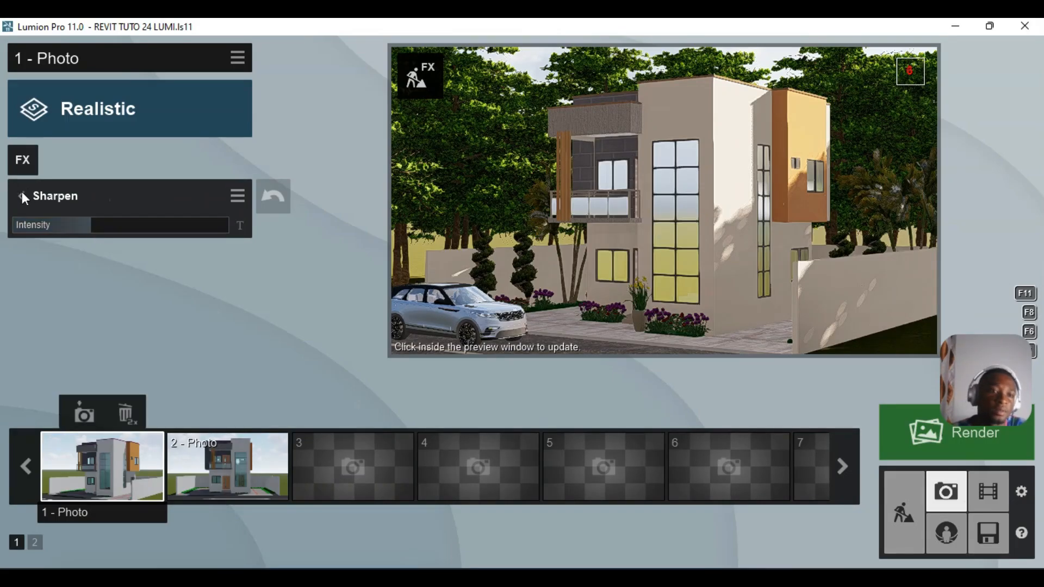
pyautogui.click(21, 193)
# - Raise the Exposure effect from 0.5 to 0.6
pyautogui.click(82, 268)
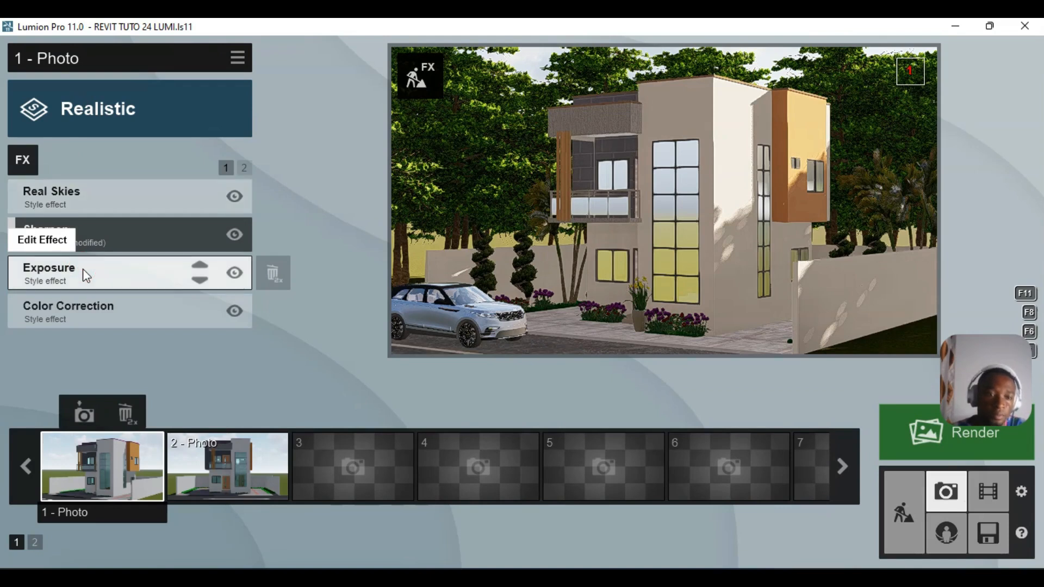
pyautogui.click(83, 268)
pyautogui.moveTo(121, 223)
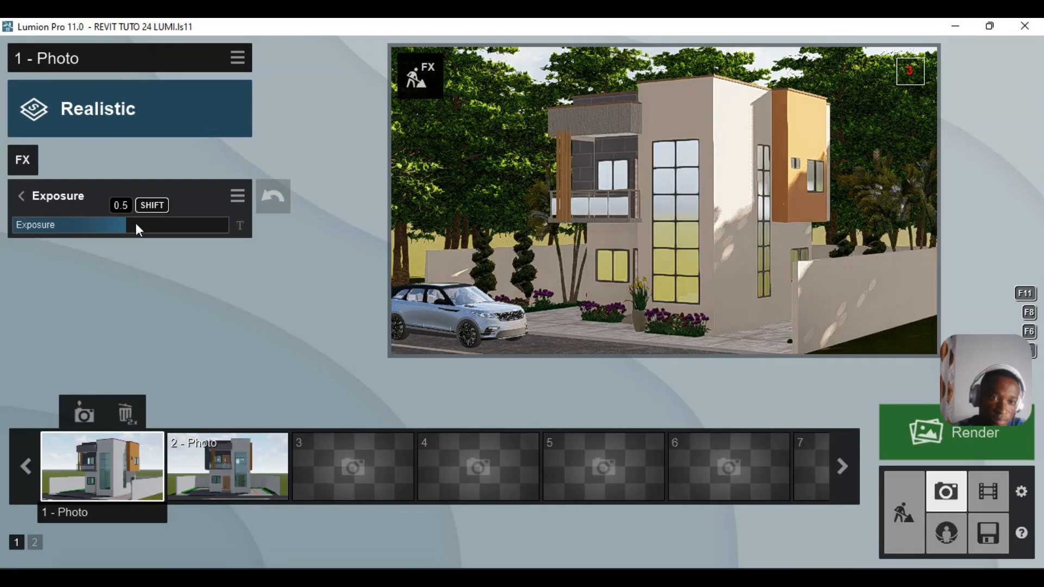
pyautogui.moveTo(137, 224); pyautogui.dragTo(145, 226)
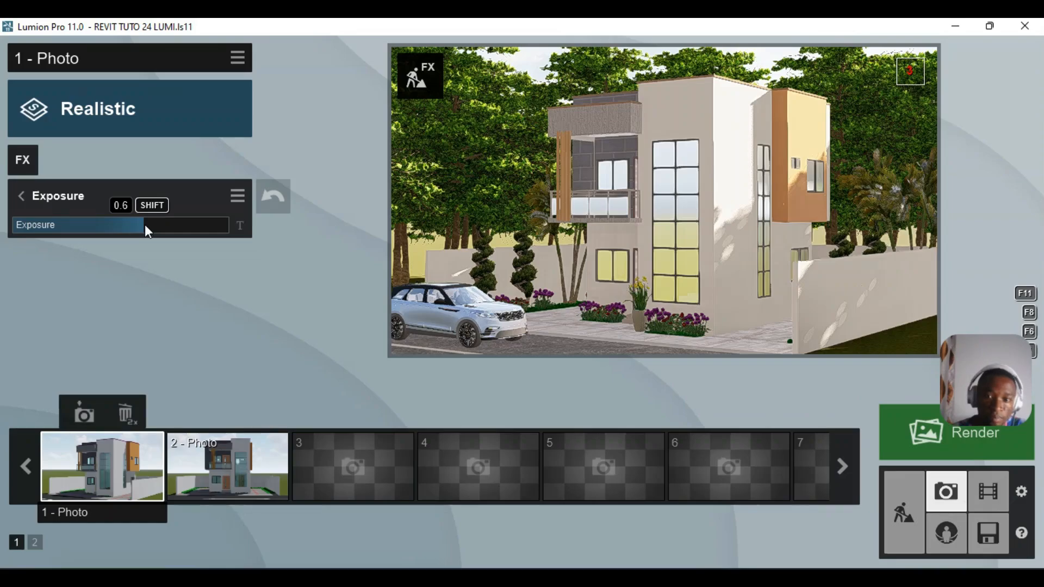
pyautogui.click(20, 197)
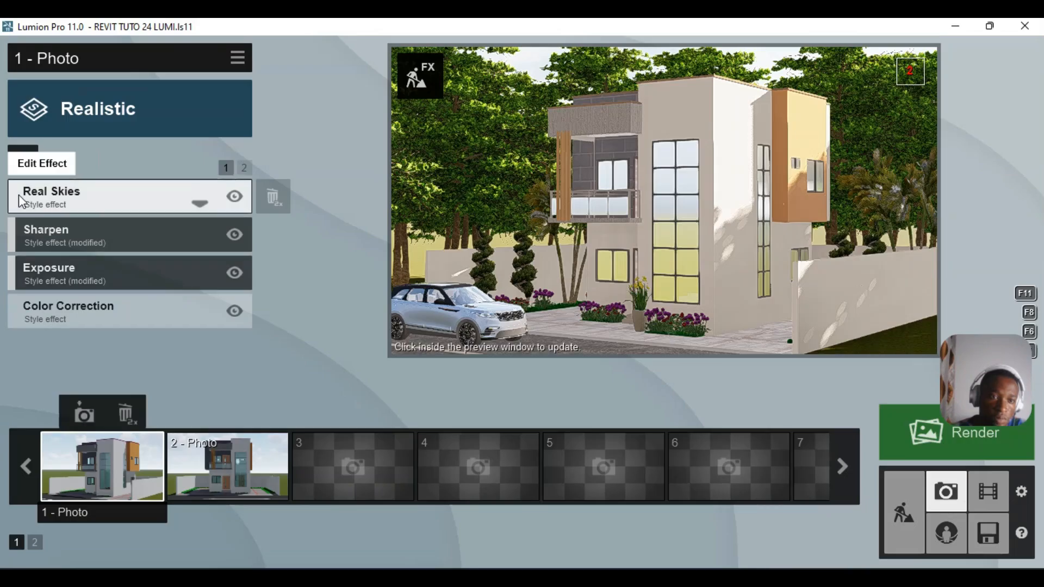
pyautogui.click(103, 305)
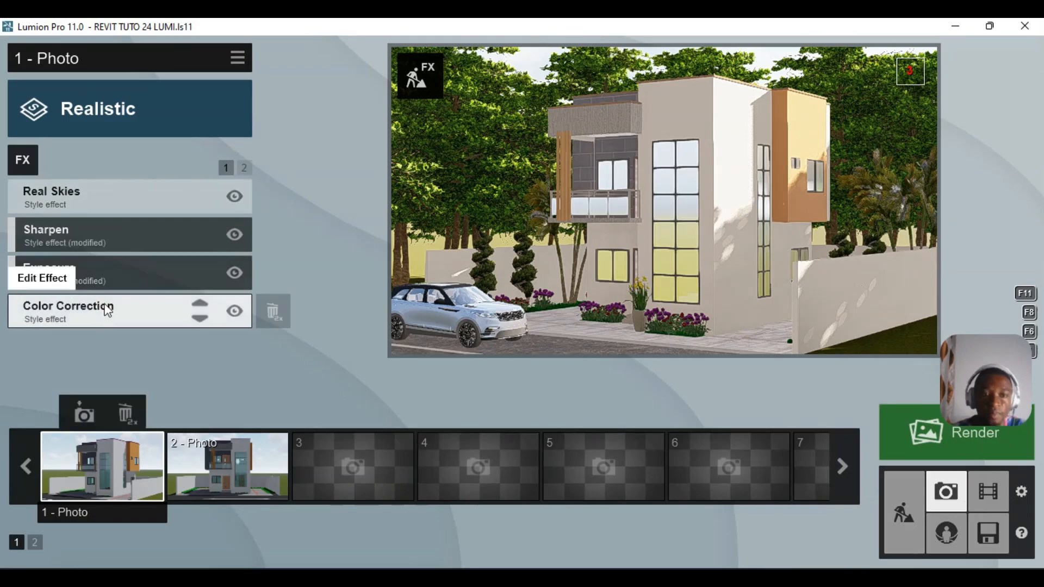
# - Set Color Correction brightness to about 0.9 and temperature to about 0.2, then refresh the preview
pyautogui.click(168, 289)
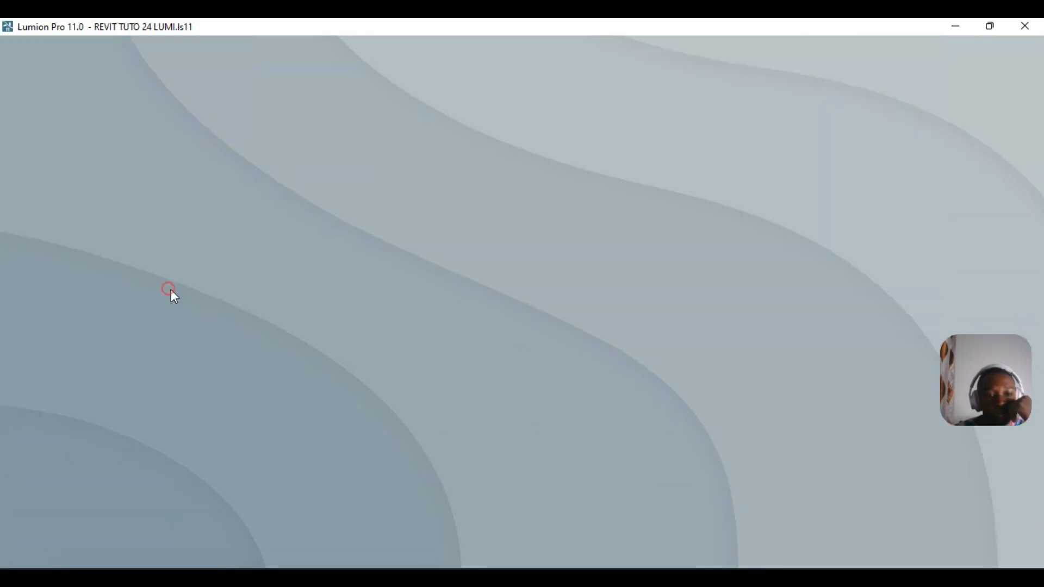
pyautogui.click(201, 289)
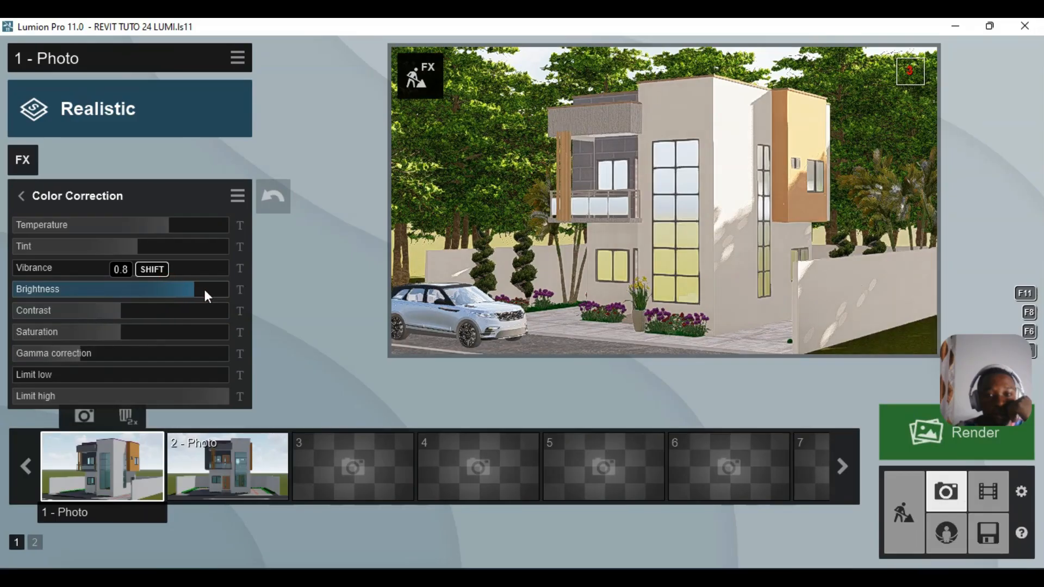
pyautogui.click(200, 289)
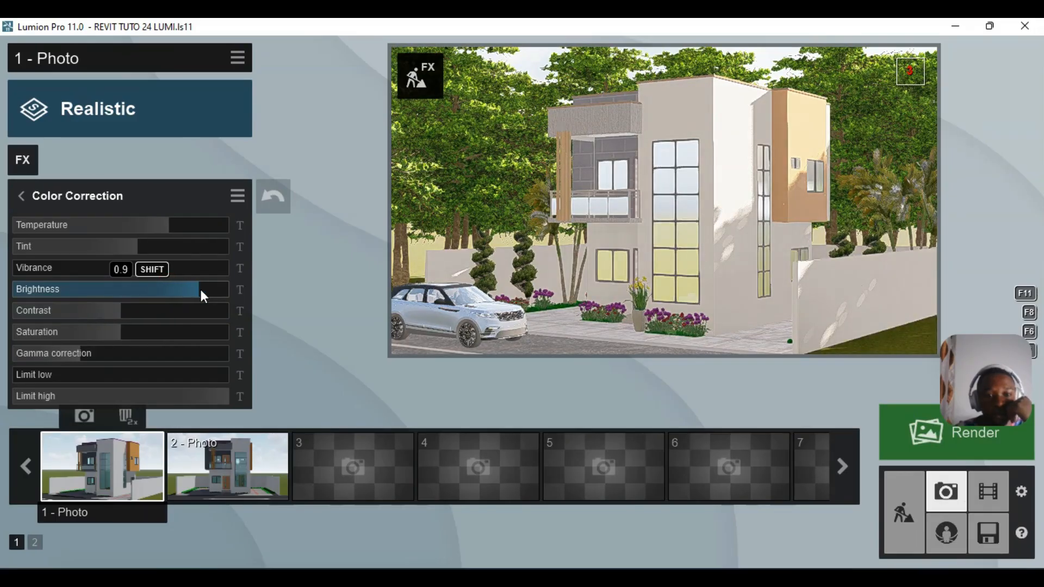
pyautogui.click(166, 223)
pyautogui.moveTo(165, 223); pyautogui.dragTo(147, 225)
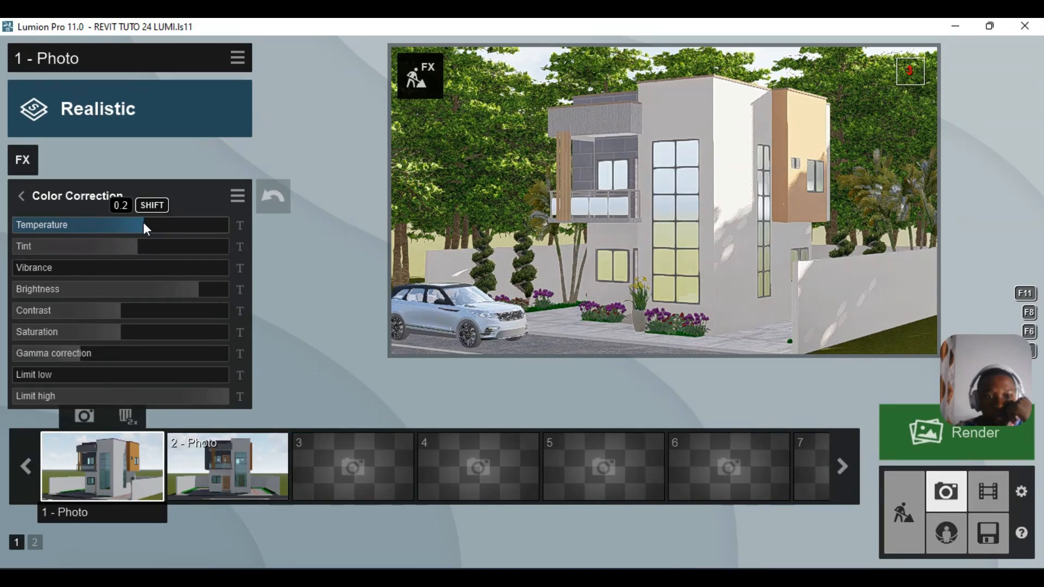
pyautogui.moveTo(143, 222); pyautogui.dragTo(139, 223)
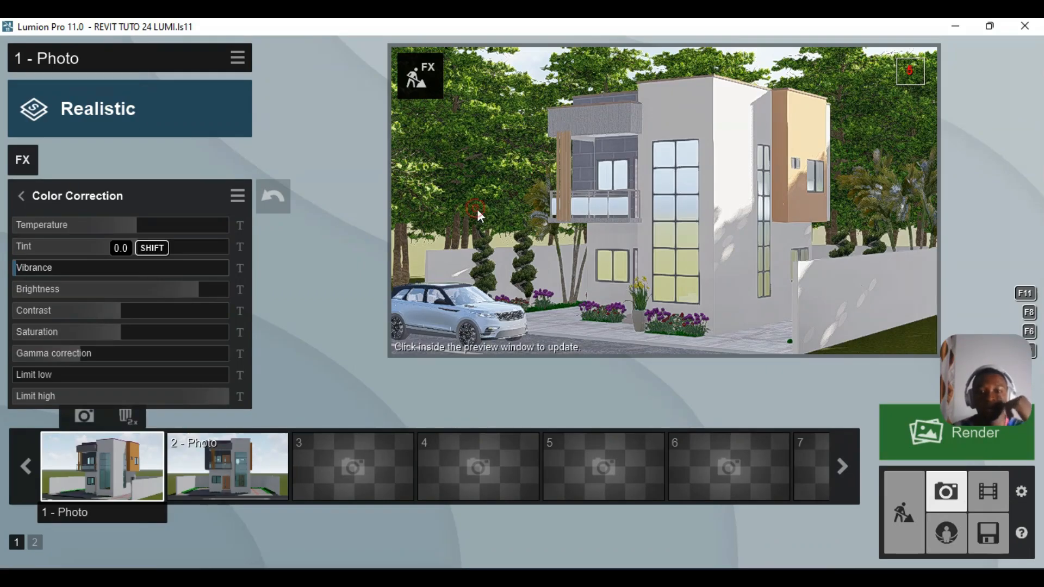
pyautogui.moveTo(476, 210)
pyautogui.click(477, 212)
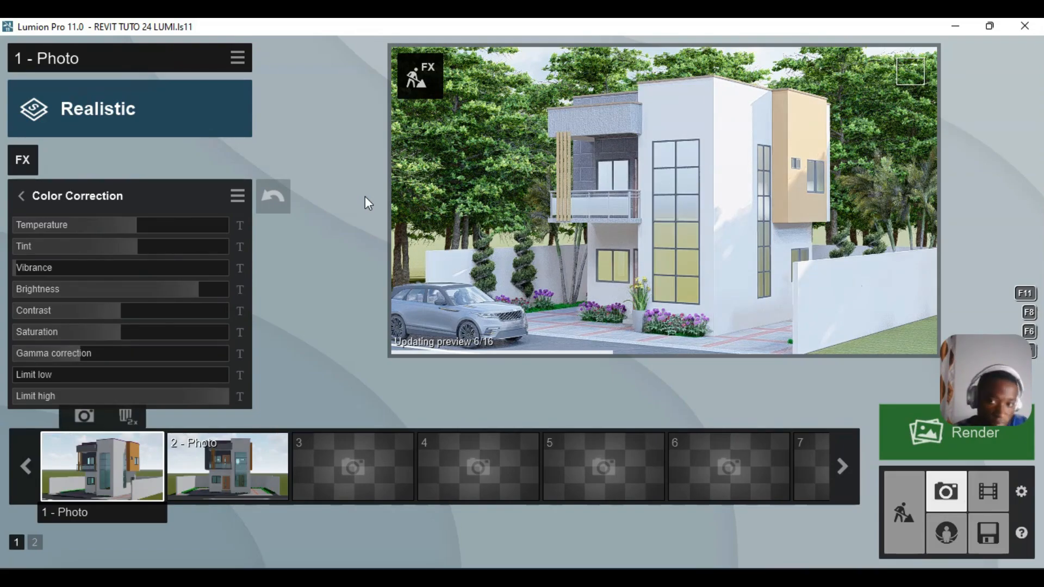
pyautogui.click(21, 197)
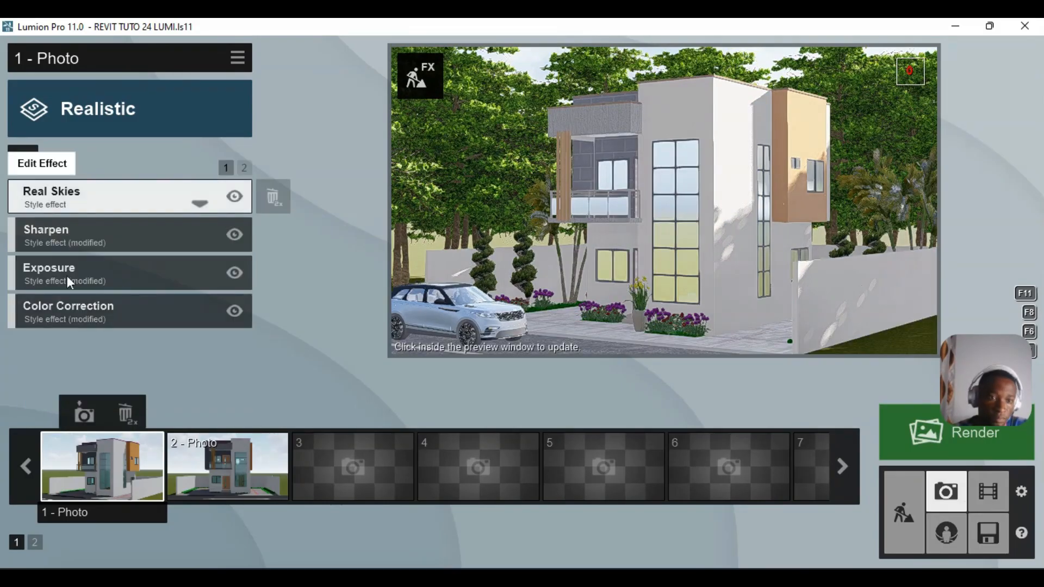
# - Raise the Hyperlight amount to about 62% on the second effects page
pyautogui.click(244, 167)
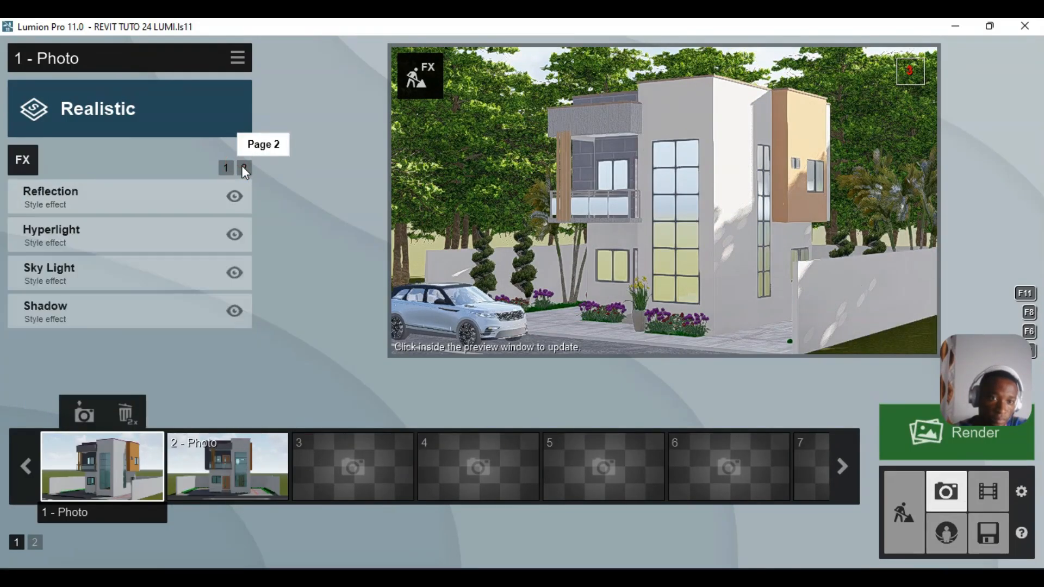
pyautogui.click(106, 240)
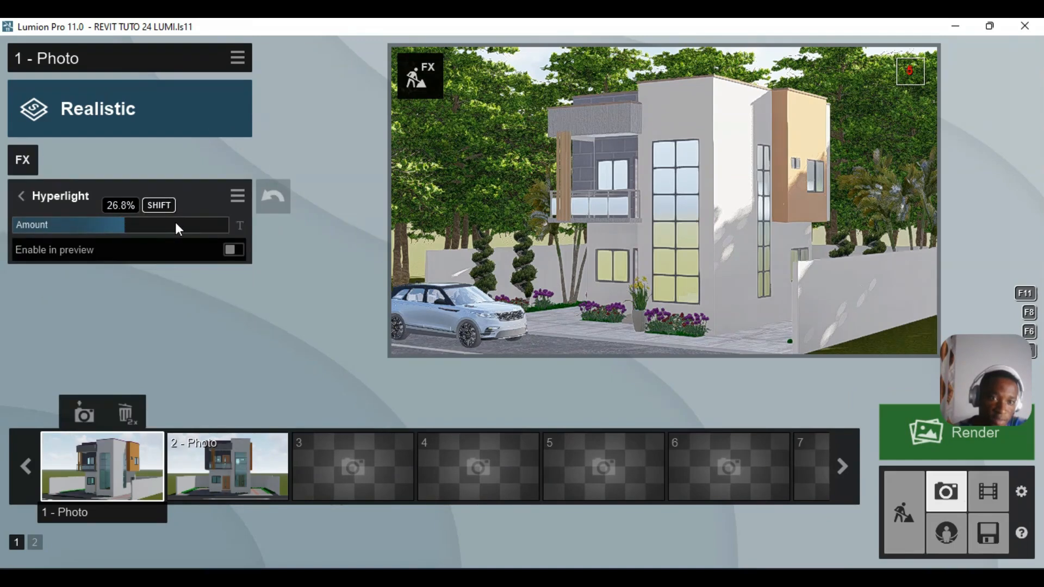
pyautogui.moveTo(175, 223)
pyautogui.mouseDown()
pyautogui.moveTo(193, 224)
pyautogui.moveTo(180, 223)
pyautogui.mouseUp()
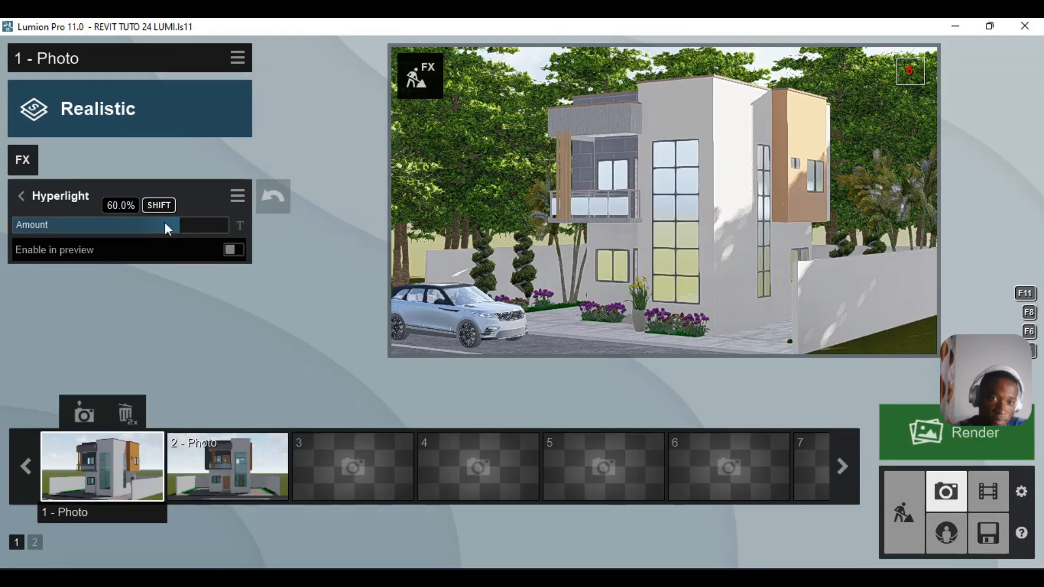
pyautogui.click(20, 195)
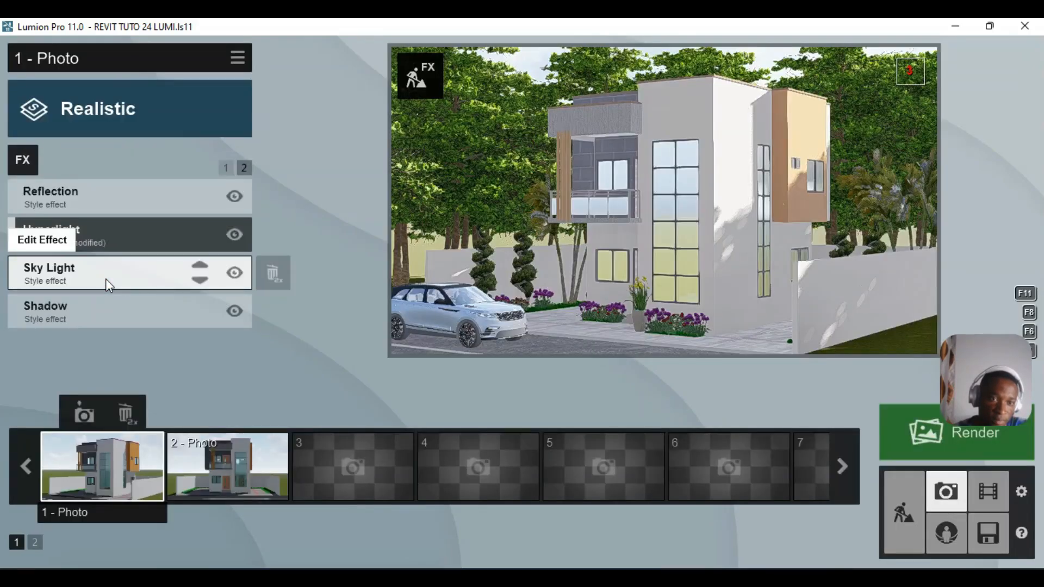
# - Raise Sky Light brightness to 1.4
pyautogui.click(107, 282)
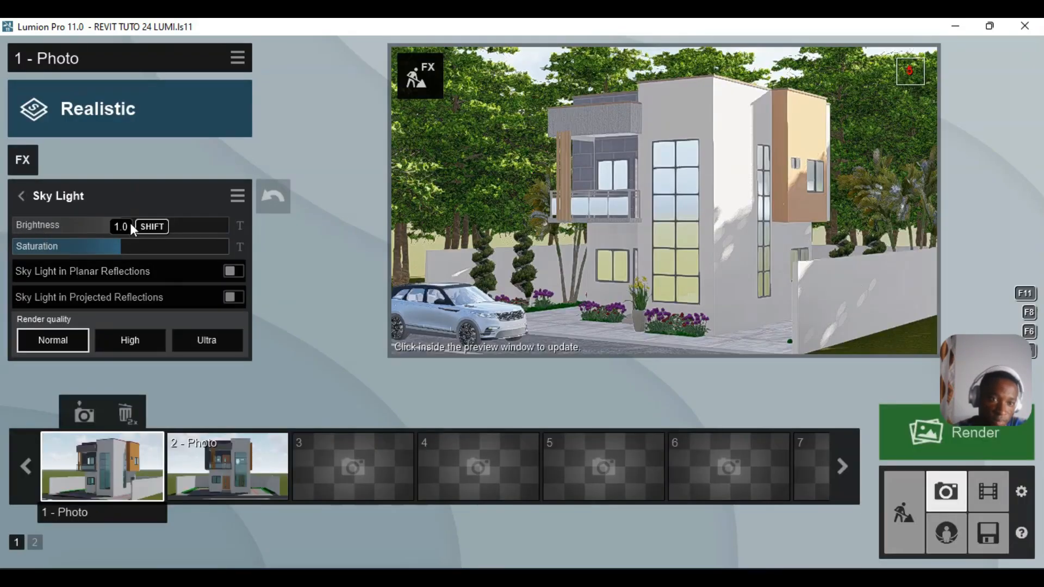
pyautogui.click(159, 223)
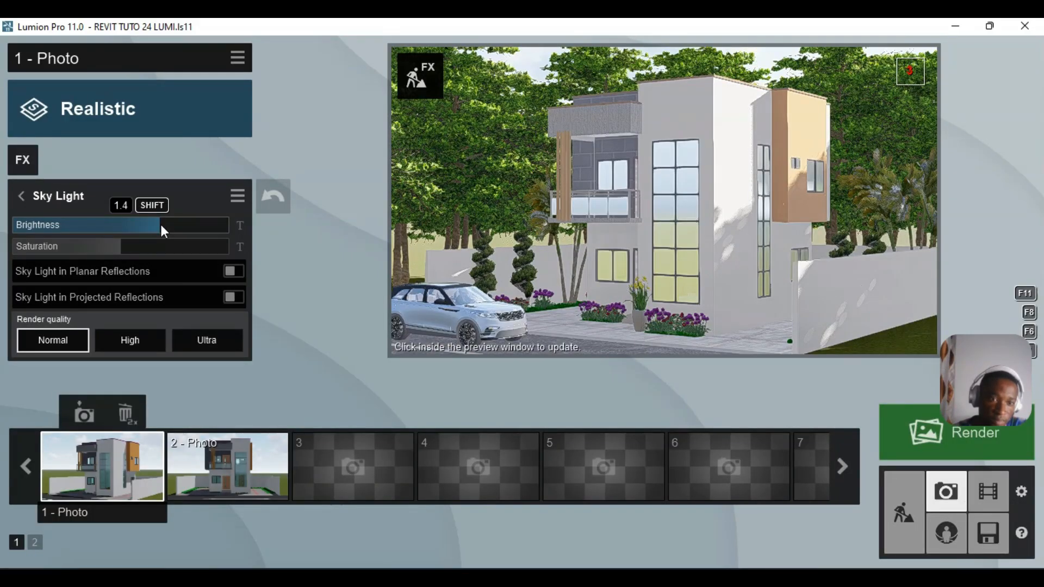
pyautogui.click(19, 195)
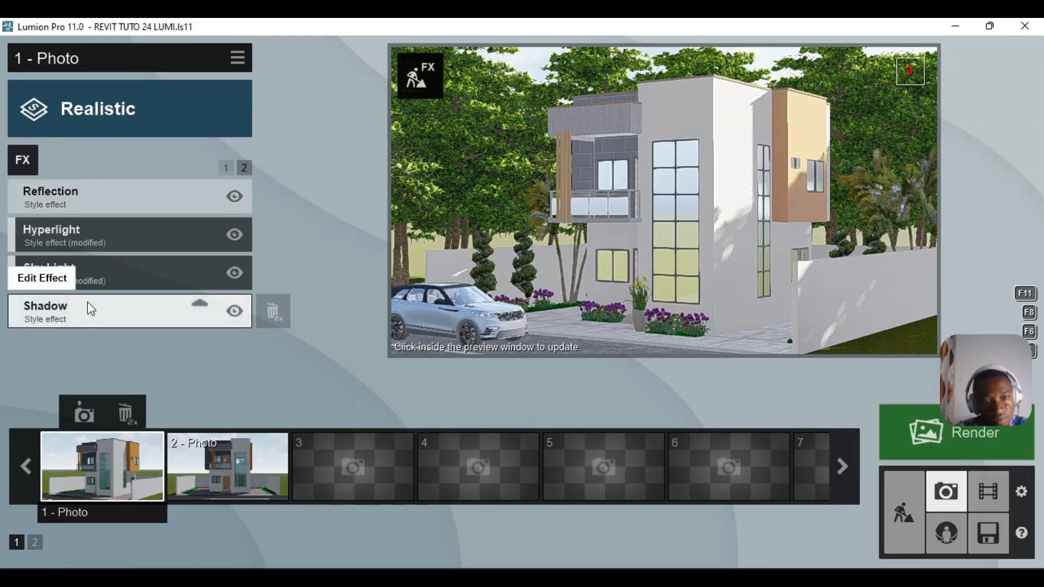
# - Set Shadow coloring to 0.0, brighten shadows slightly, and raise the Interior / Exterior value
pyautogui.click(90, 308)
pyautogui.click(100, 246)
pyautogui.moveTo(100, 246); pyautogui.dragTo(51, 247)
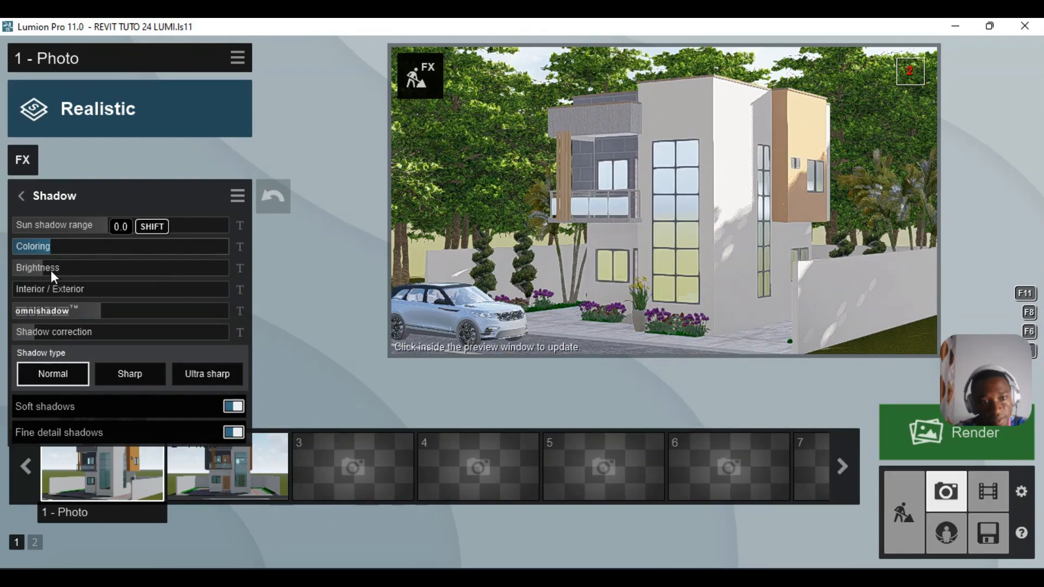
pyautogui.moveTo(54, 270)
pyautogui.moveTo(53, 270); pyautogui.dragTo(59, 268)
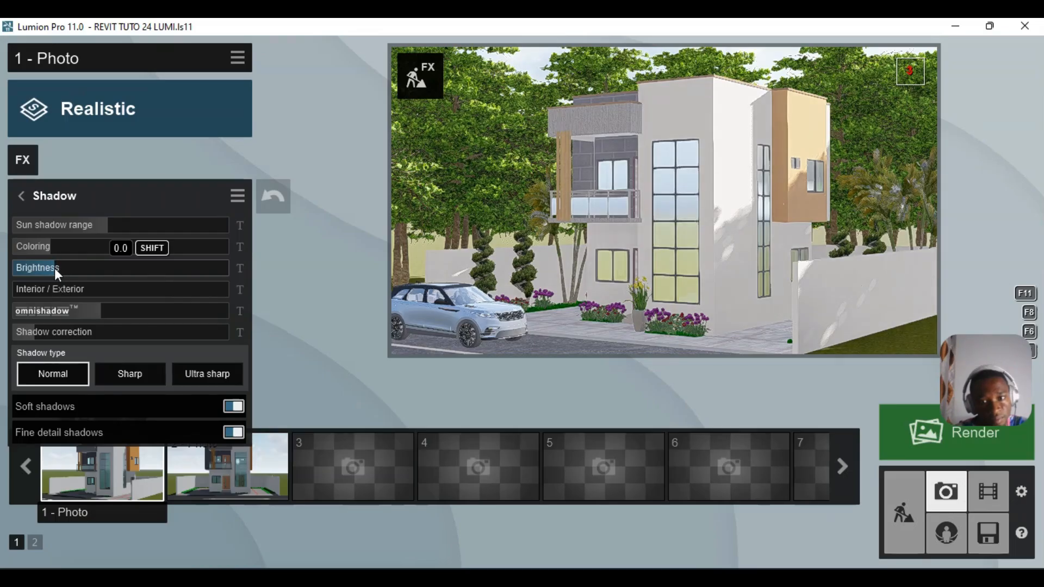
pyautogui.click(26, 291)
pyautogui.moveTo(26, 292); pyautogui.dragTo(74, 293)
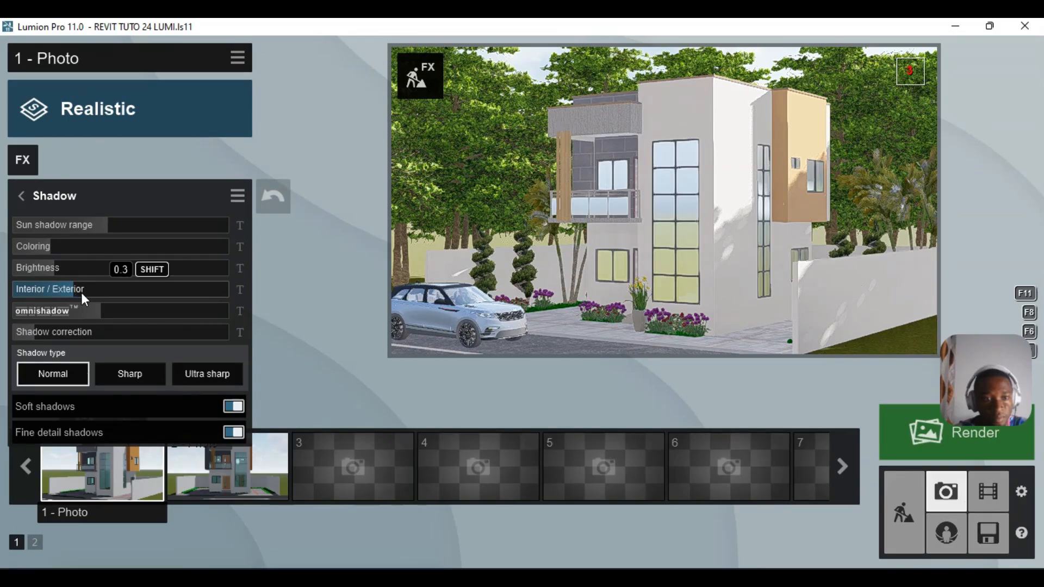
pyautogui.moveTo(81, 293); pyautogui.dragTo(85, 292)
pyautogui.click(22, 194)
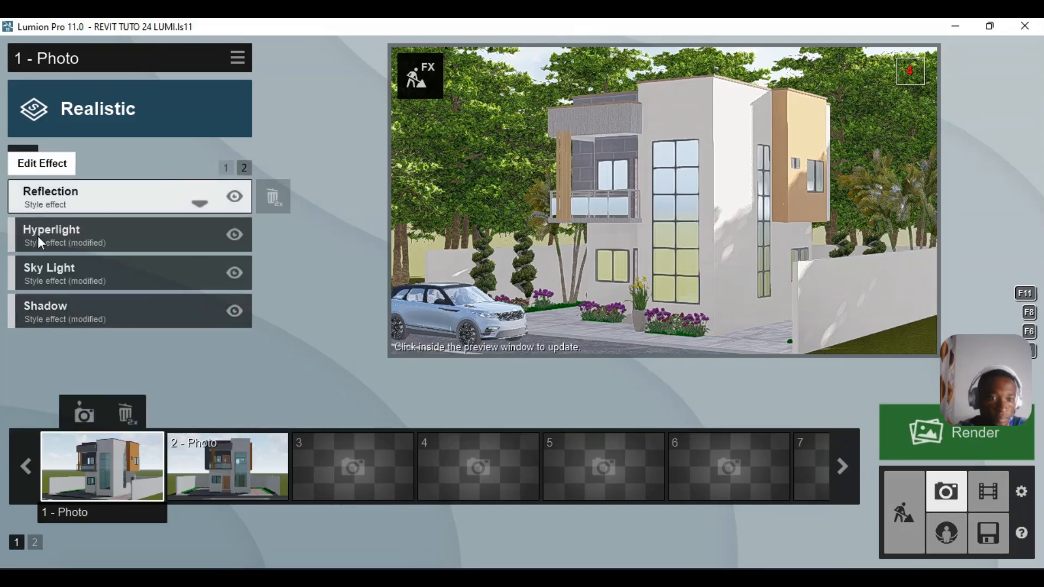
pyautogui.click(226, 165)
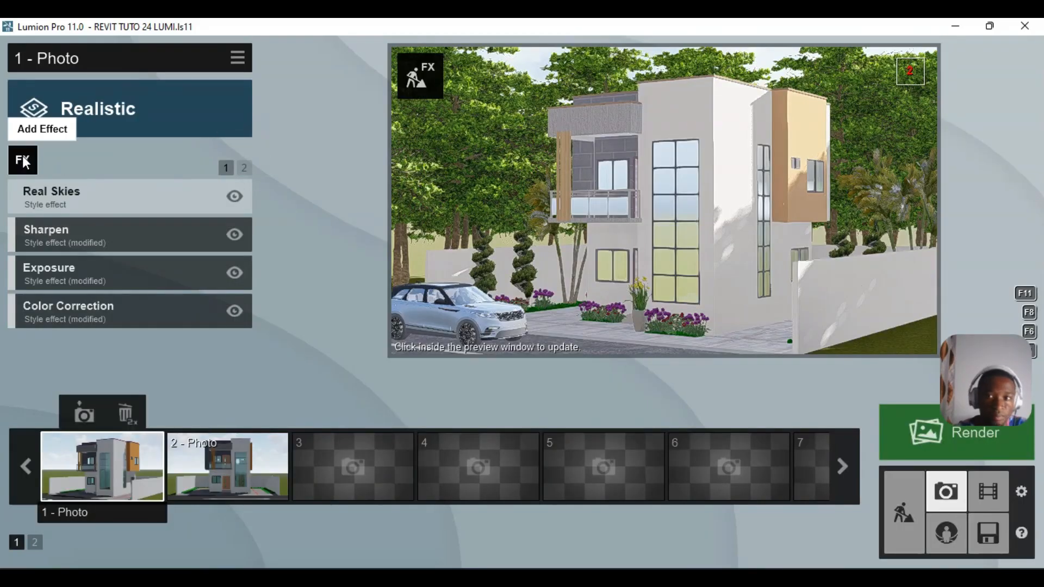
# - Add 2-Point Perspective, then add Bleach from Artistic 2 with its amount lowered to 0.1
pyautogui.click(23, 158)
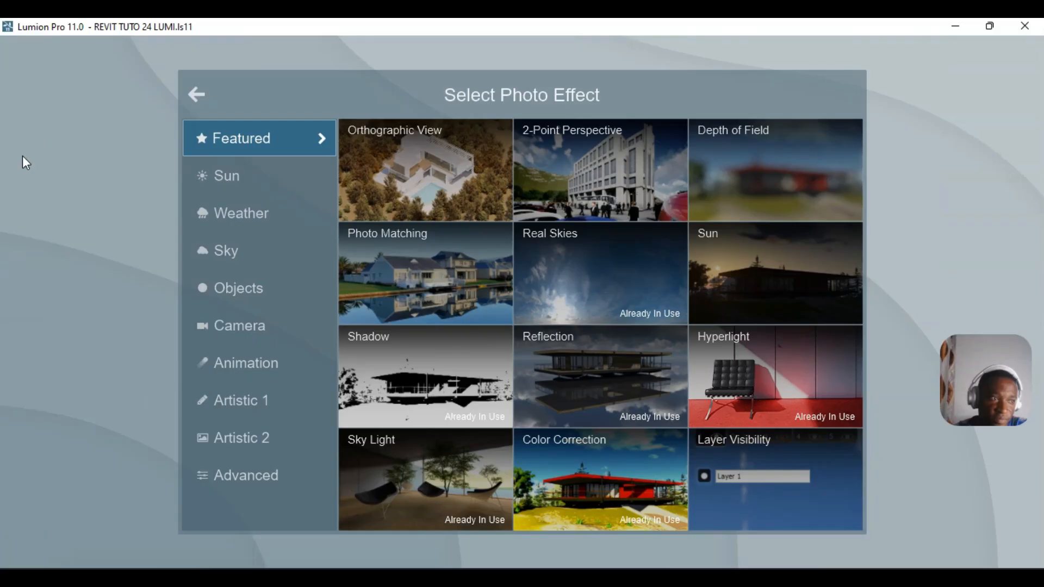
pyautogui.click(565, 166)
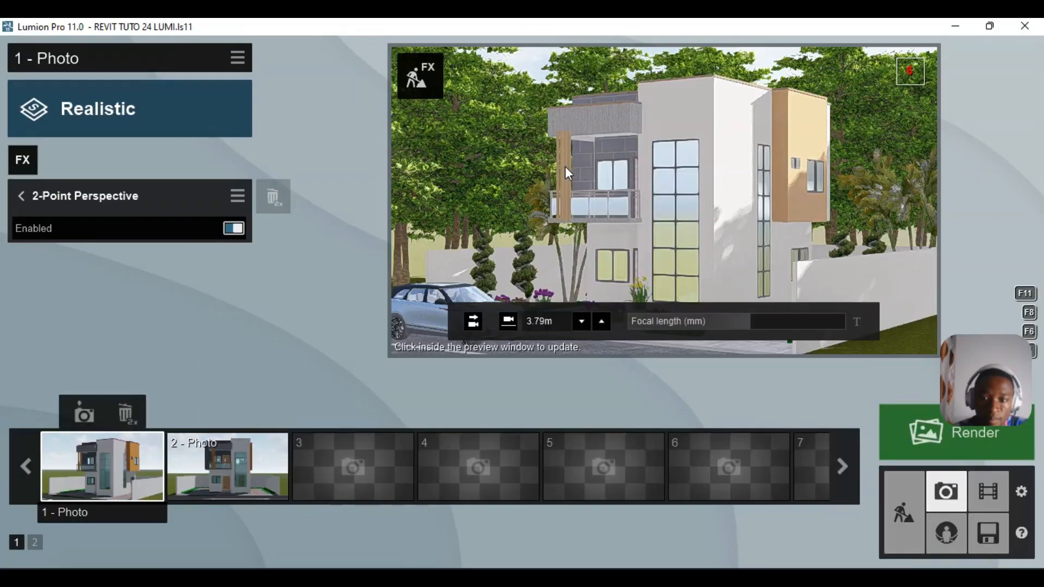
pyautogui.click(22, 160)
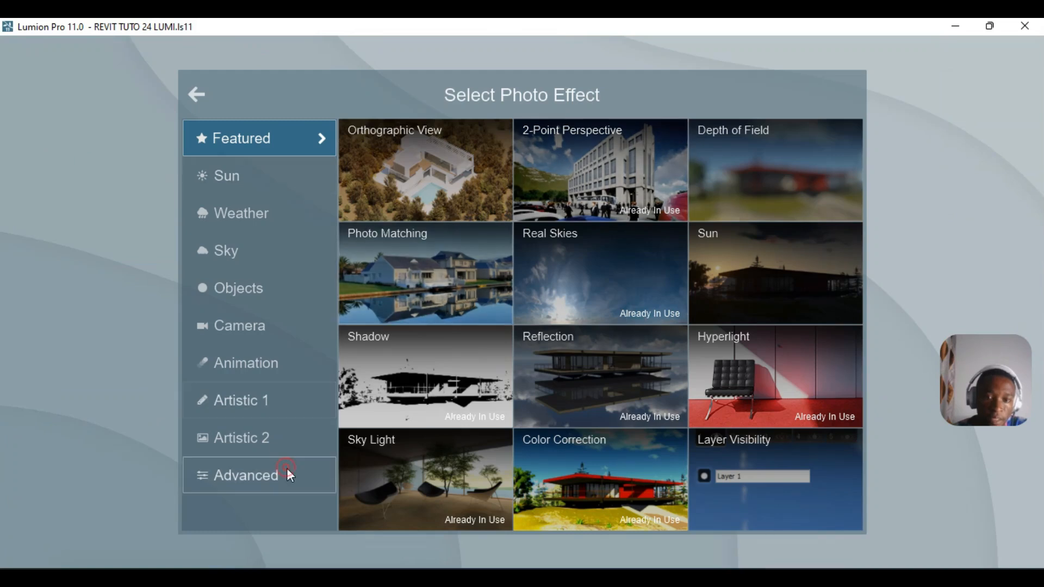
pyautogui.click(286, 469)
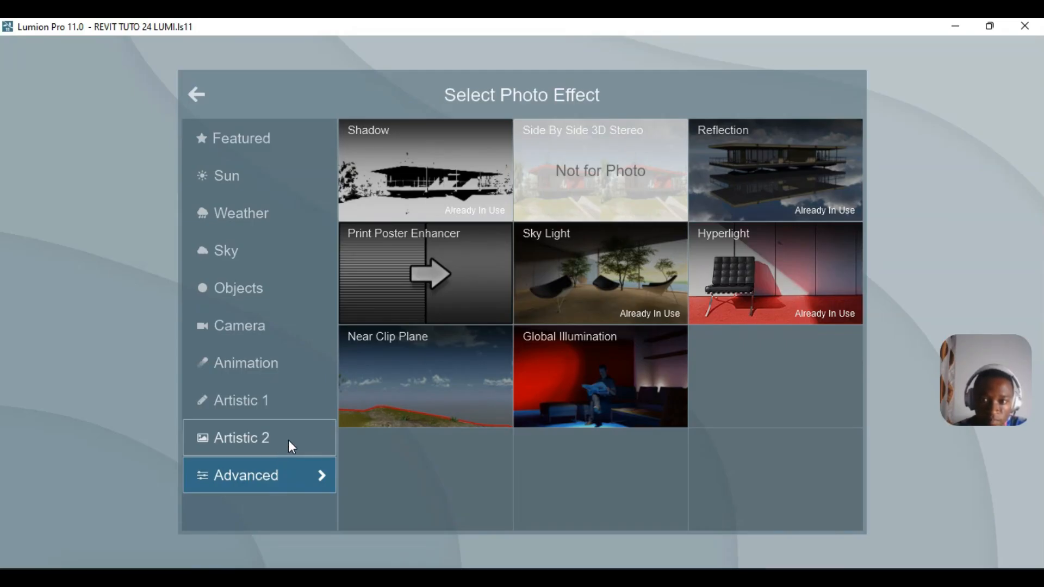
pyautogui.click(288, 441)
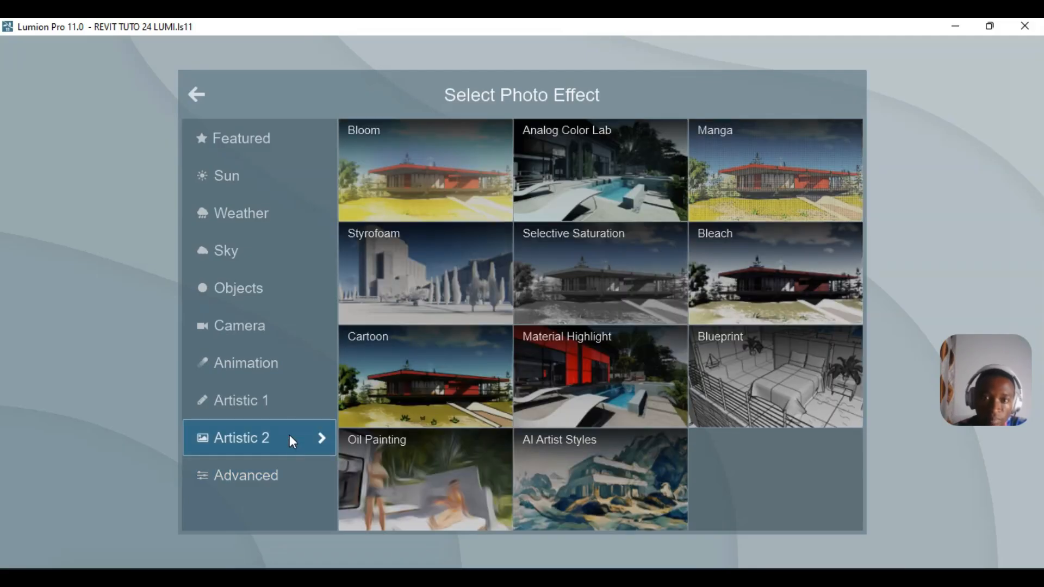
pyautogui.click(785, 265)
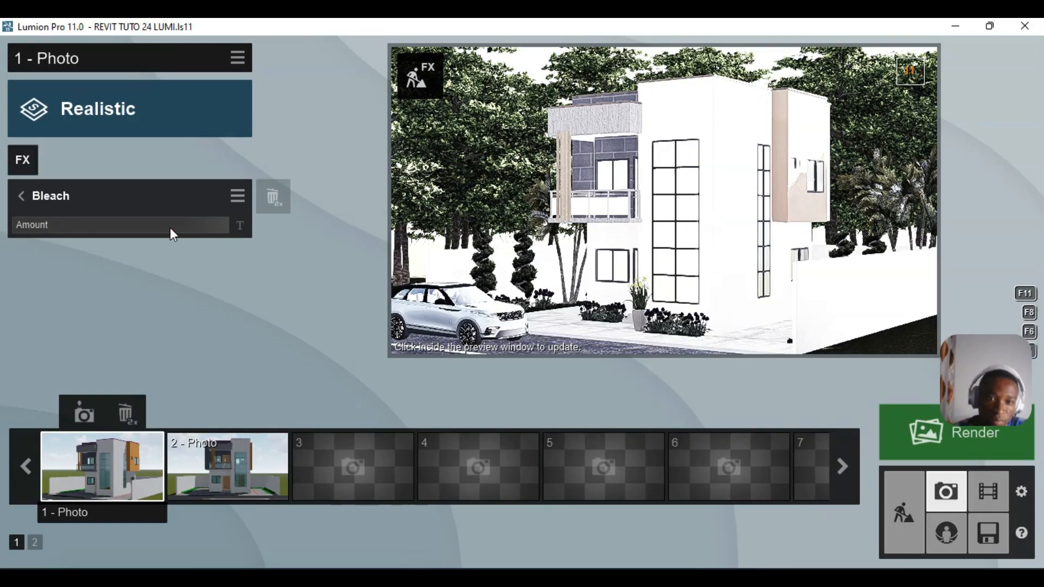
pyautogui.moveTo(210, 227); pyautogui.dragTo(38, 228)
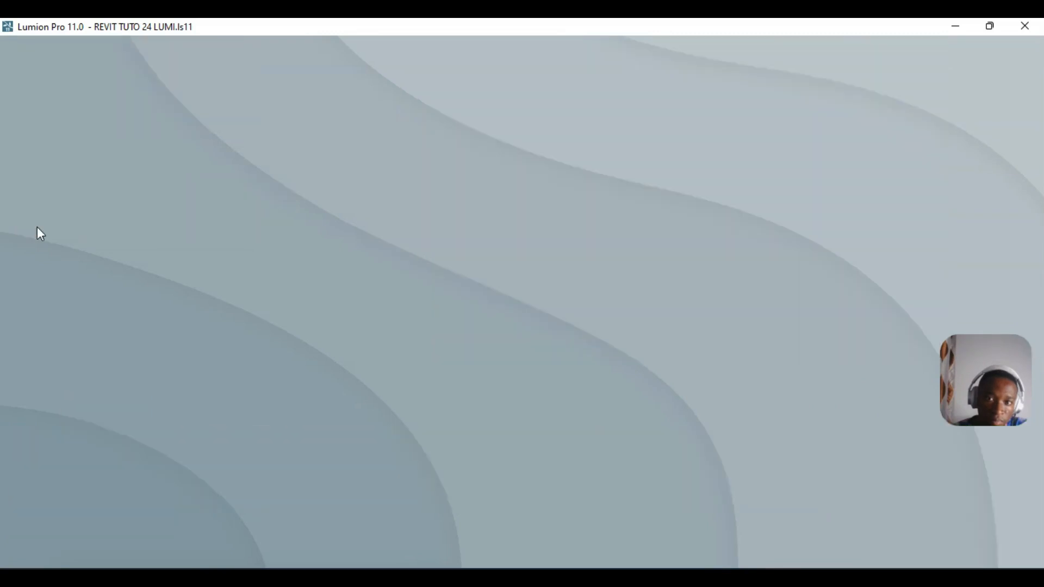
pyautogui.click(27, 227)
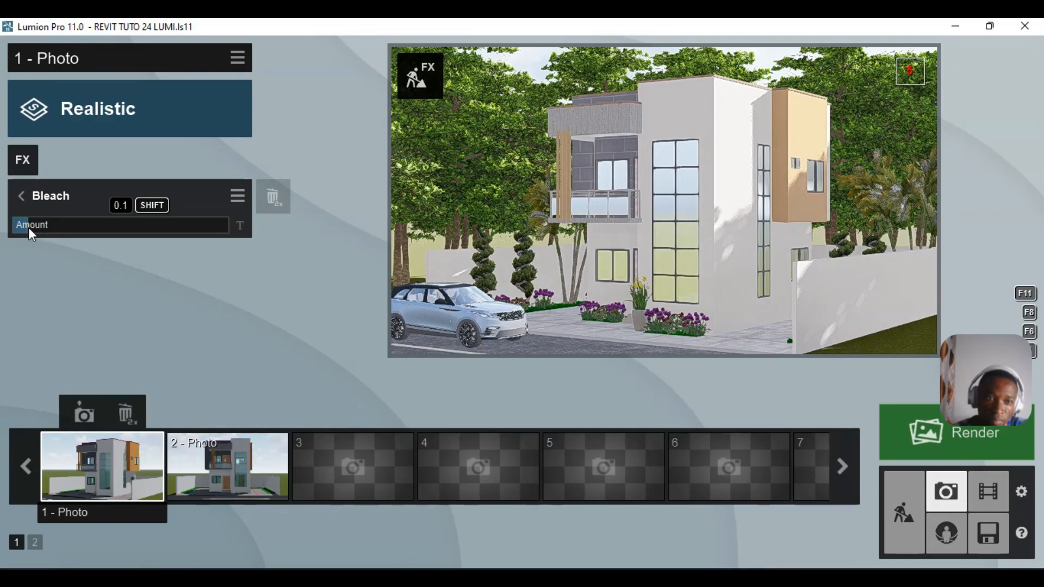
pyautogui.click(19, 194)
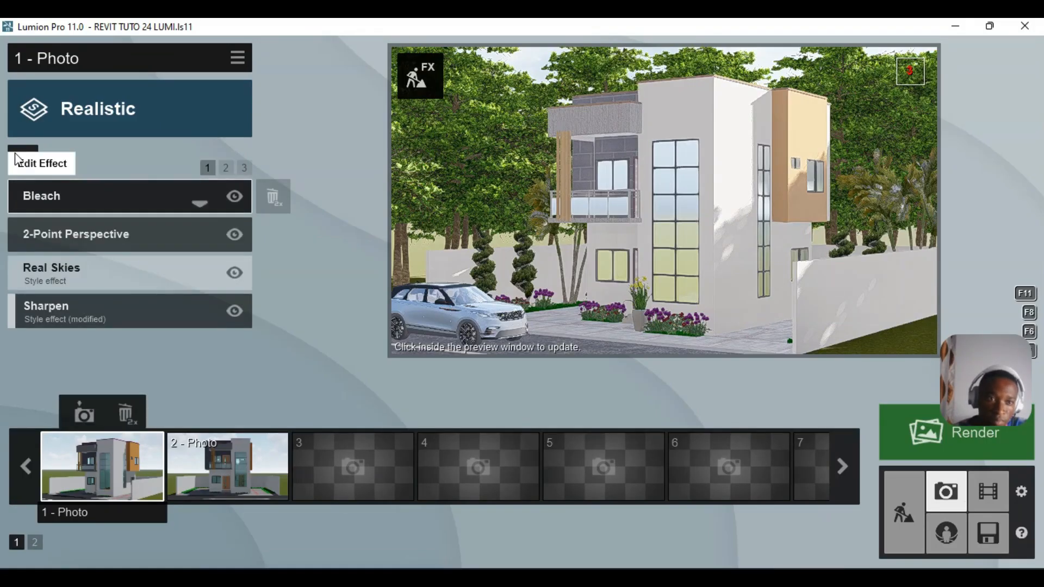
# - Add the Autumn Colors effect from Objects and raise its saturation
pyautogui.click(21, 158)
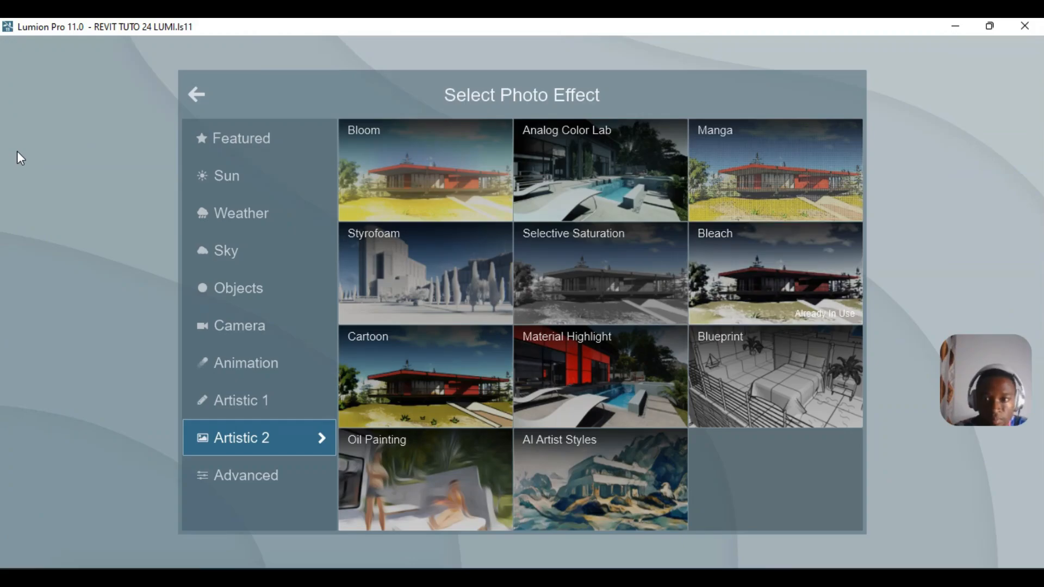
pyautogui.click(275, 255)
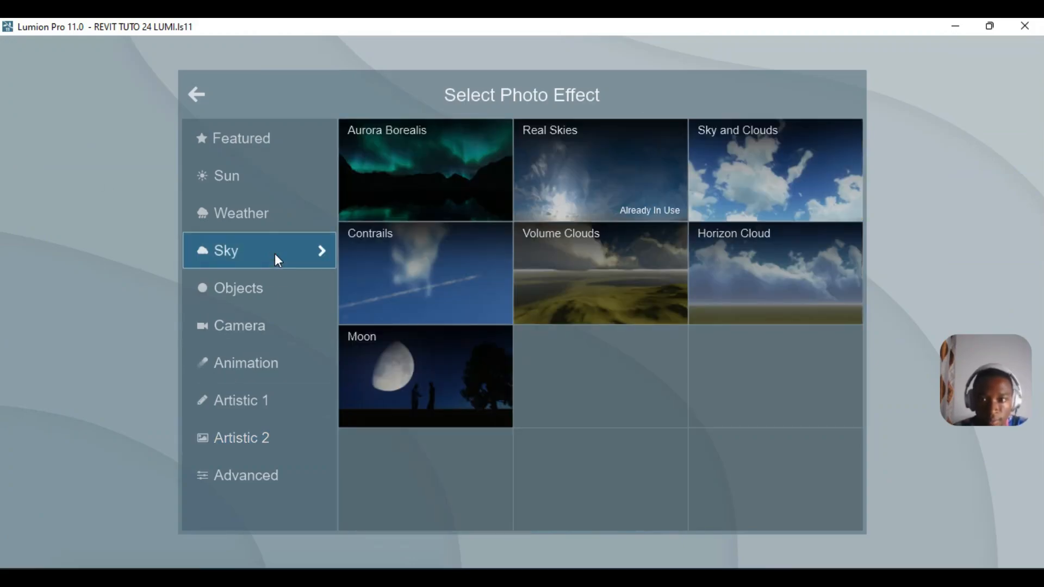
pyautogui.click(263, 285)
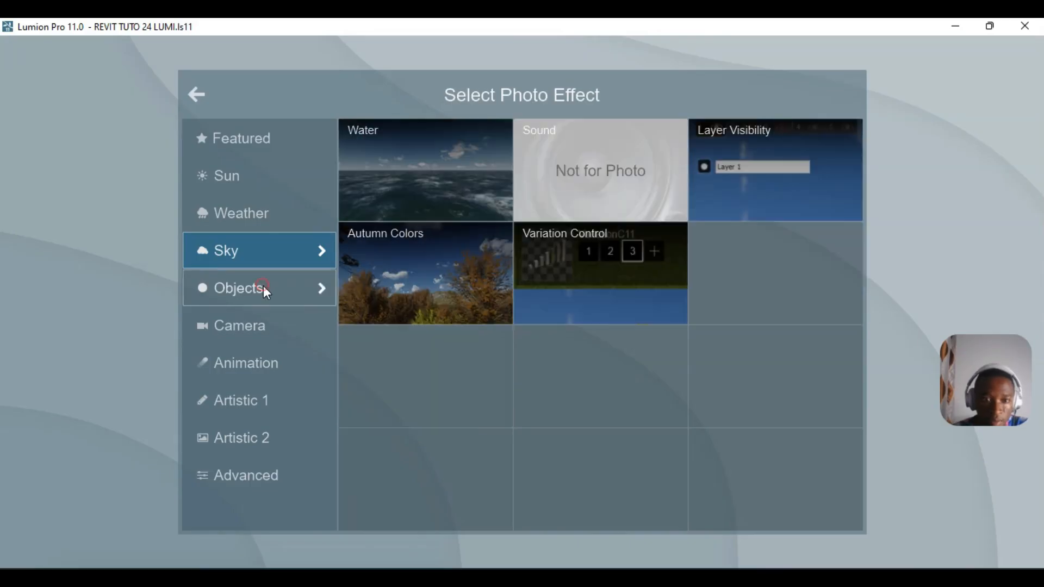
pyautogui.click(426, 286)
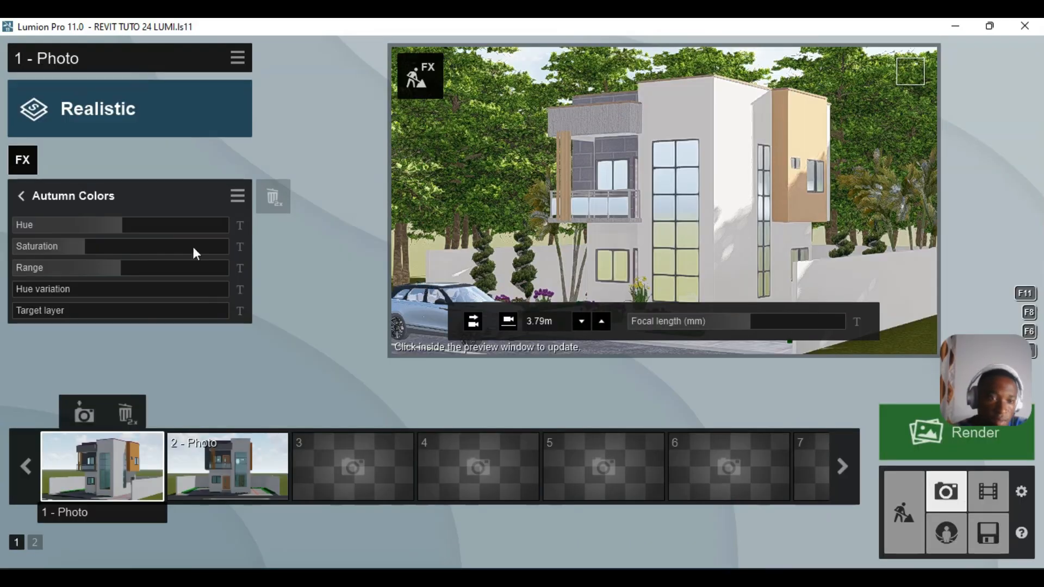
pyautogui.moveTo(90, 248); pyautogui.dragTo(104, 243)
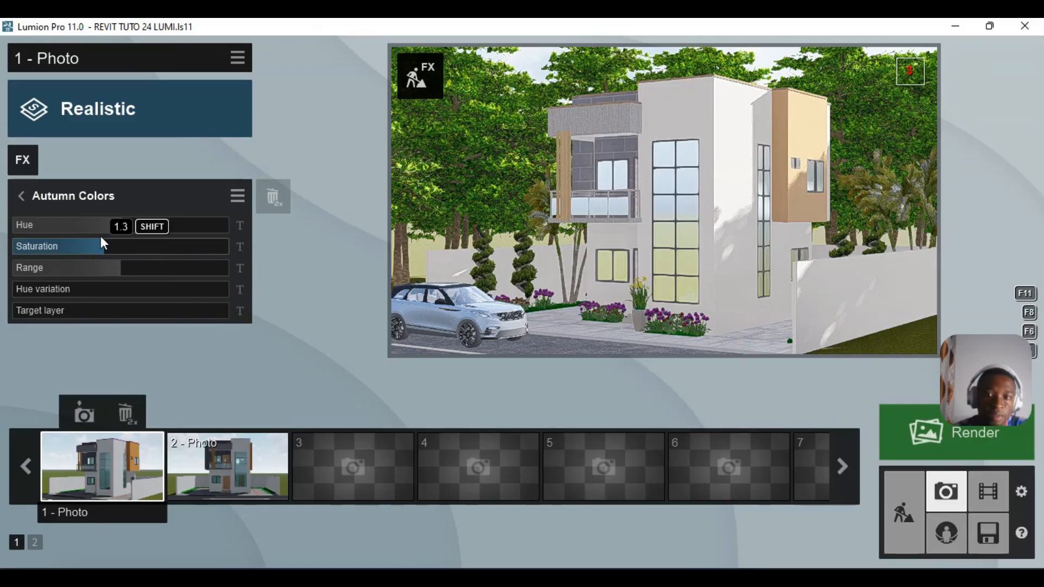
pyautogui.click(22, 195)
# - Add Chromatic Aberrations from Camera, with dispersion around 0.1 and a minimal affected area
pyautogui.click(21, 161)
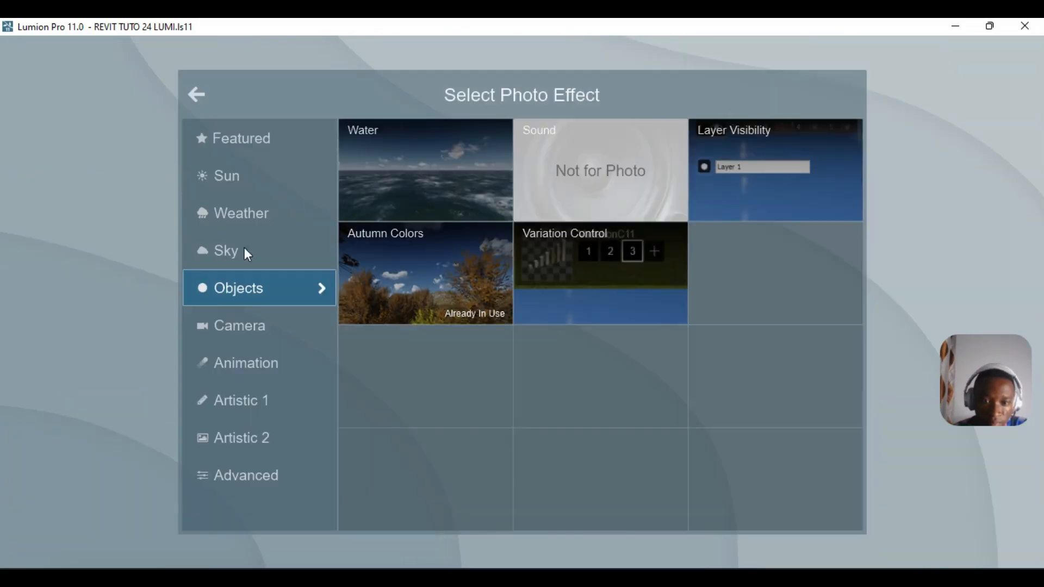
pyautogui.click(250, 340)
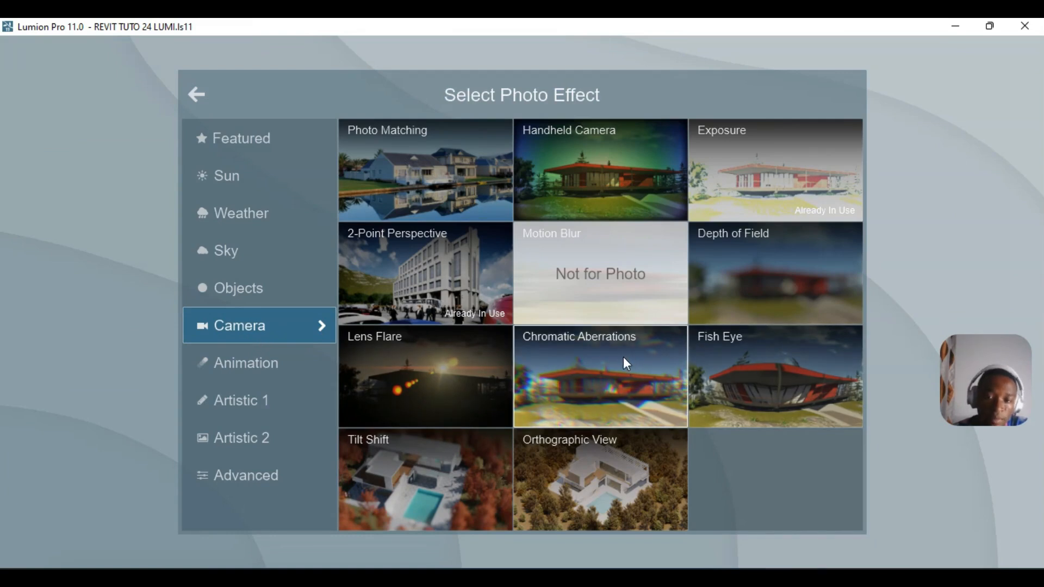
pyautogui.click(600, 375)
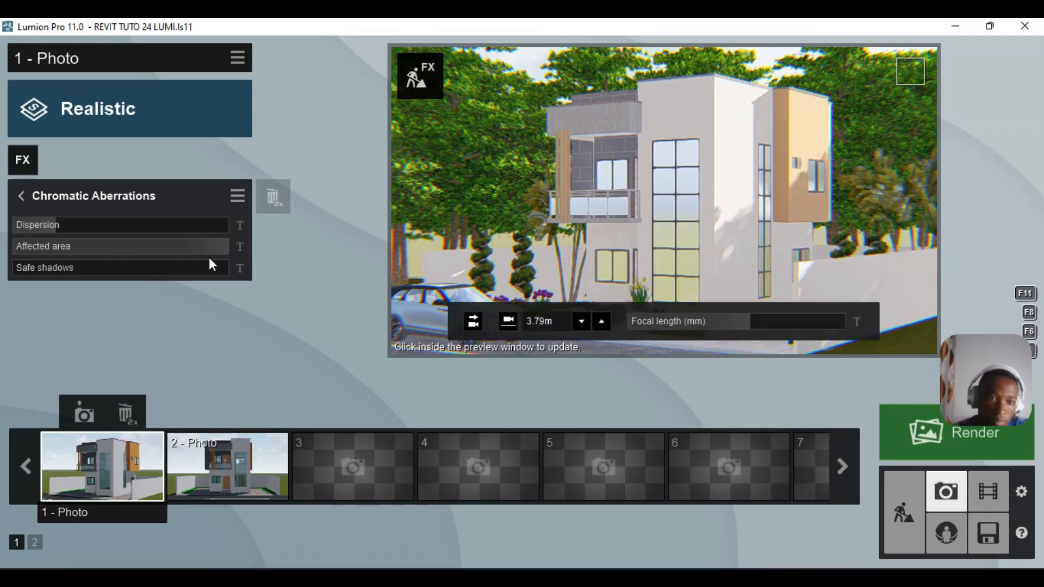
pyautogui.moveTo(73, 228); pyautogui.dragTo(58, 233)
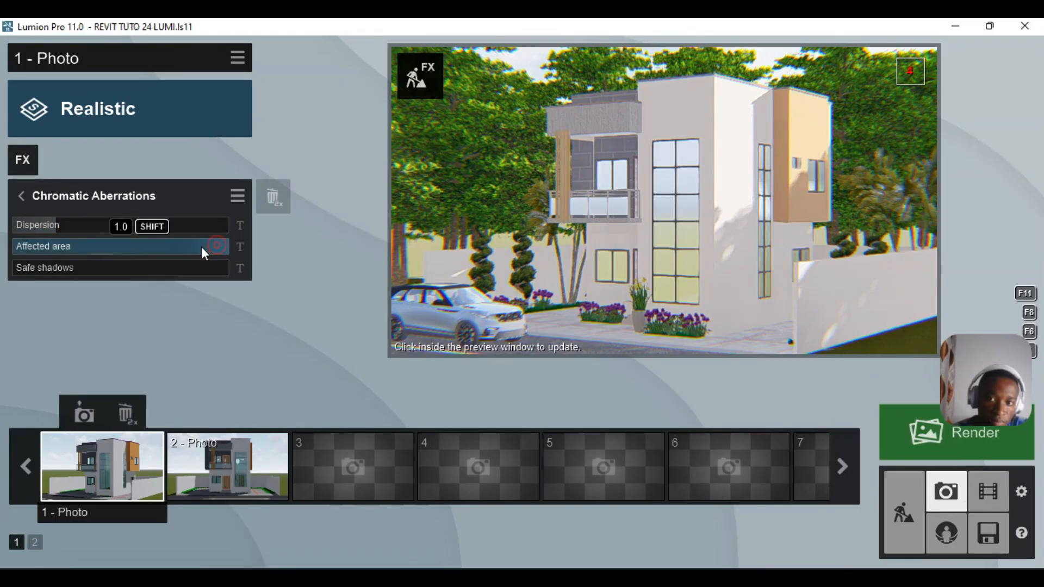
pyautogui.moveTo(189, 253); pyautogui.dragTo(38, 256)
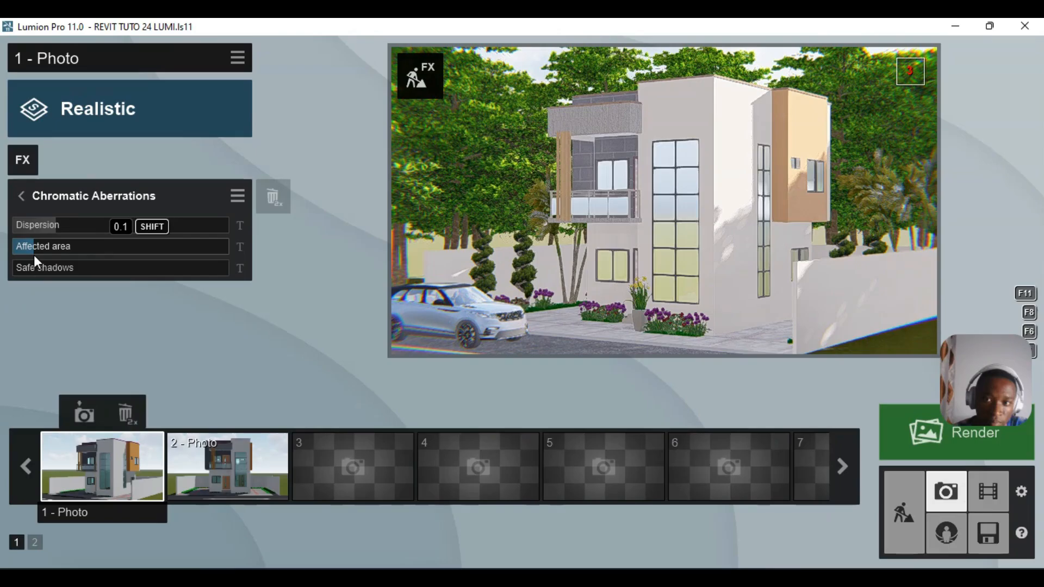
pyautogui.moveTo(33, 256)
pyautogui.mouseDown()
pyautogui.moveTo(20, 255)
pyautogui.moveTo(30, 256)
pyautogui.mouseUp()
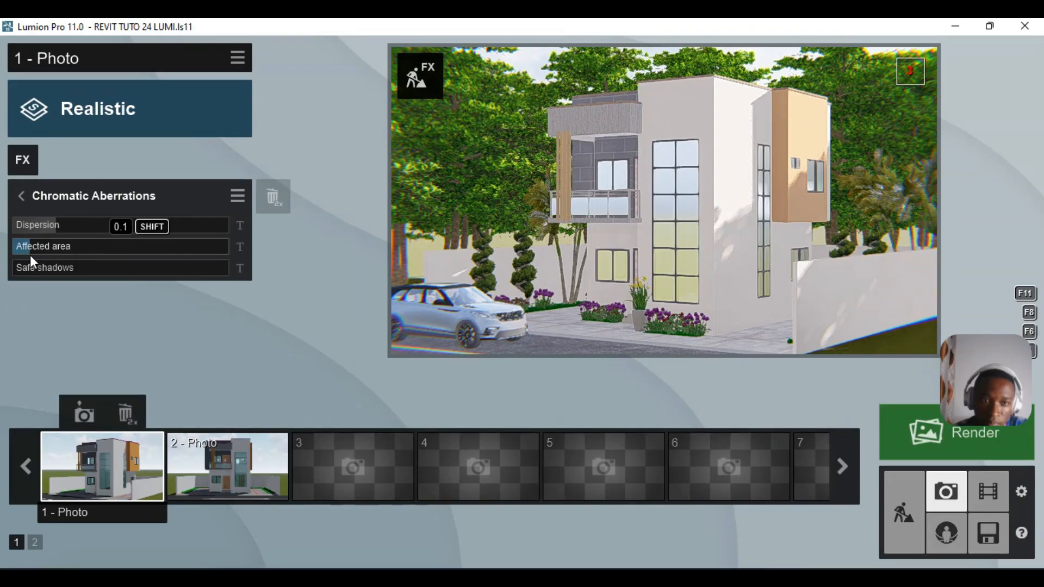
pyautogui.click(54, 226)
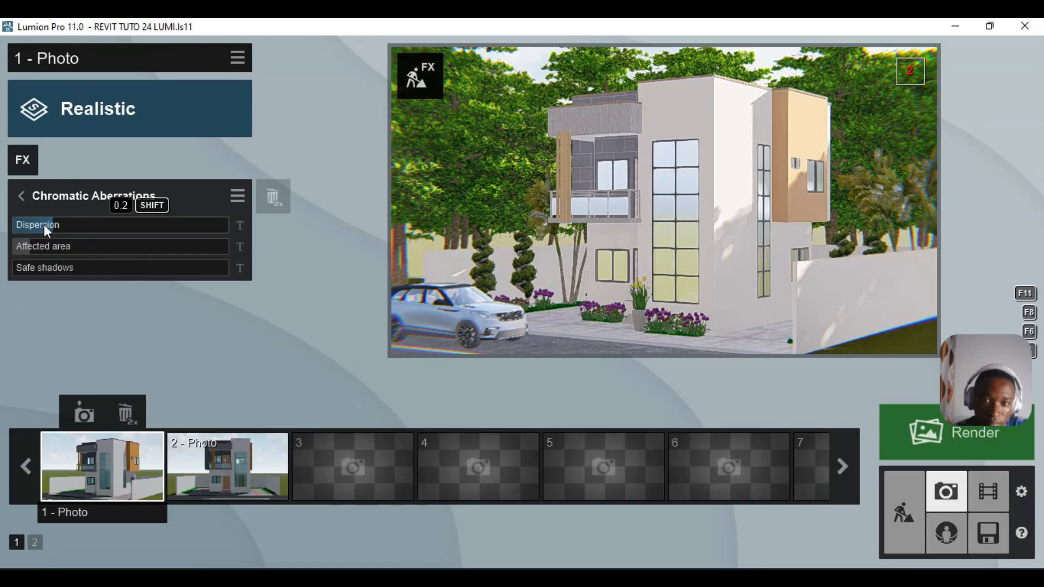
pyautogui.moveTo(45, 225); pyautogui.dragTo(27, 225)
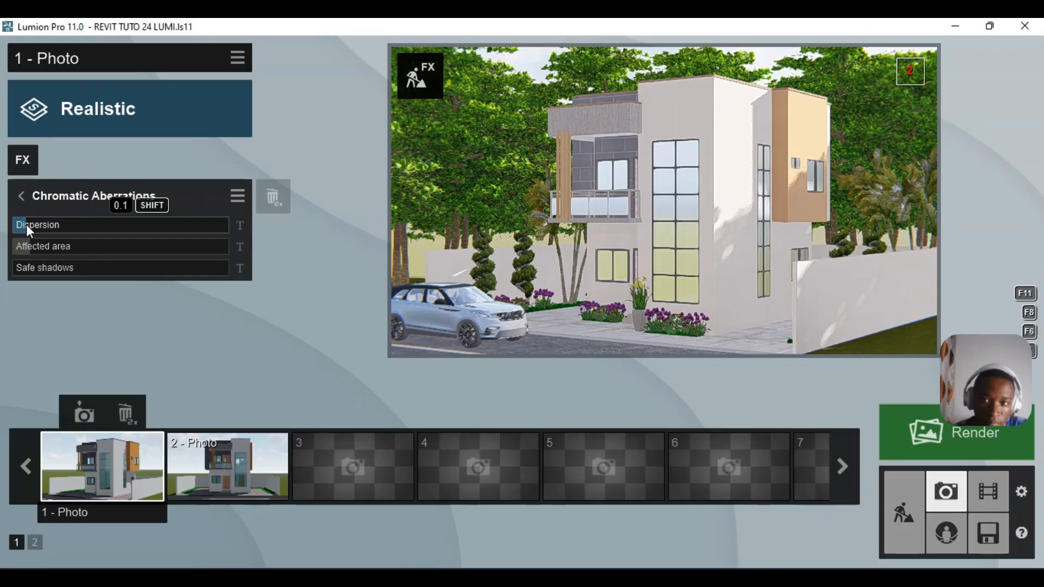
pyautogui.moveTo(26, 224); pyautogui.dragTo(24, 224)
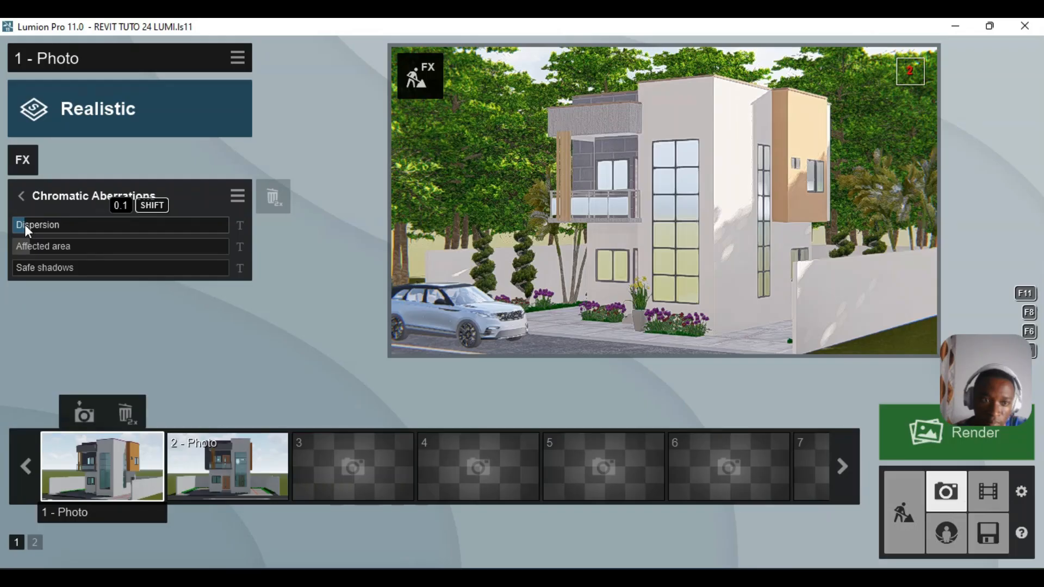
pyautogui.moveTo(25, 224); pyautogui.dragTo(22, 224)
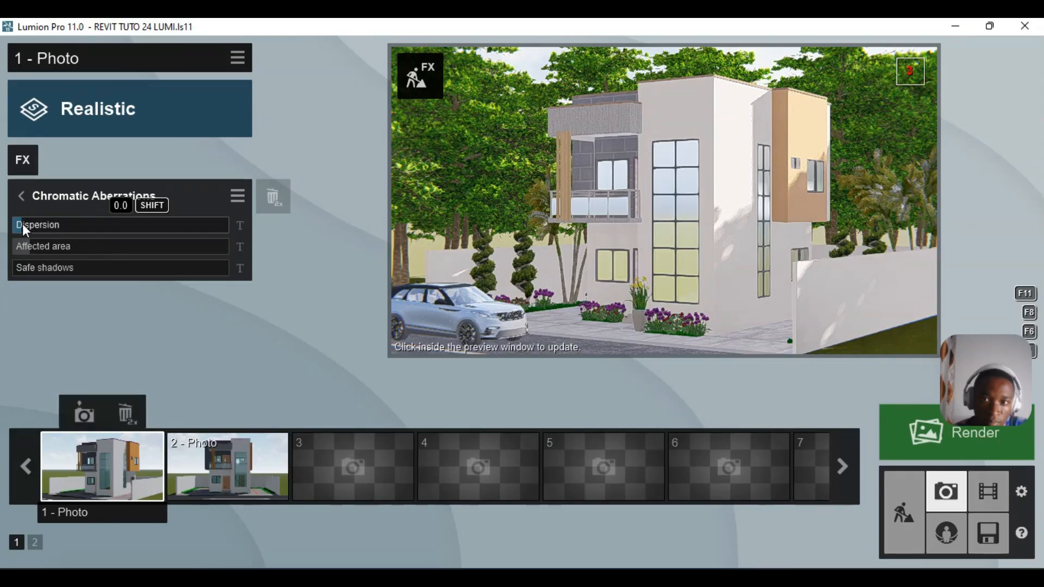
# - Refresh the photo preview to render the new effects
pyautogui.click(689, 153)
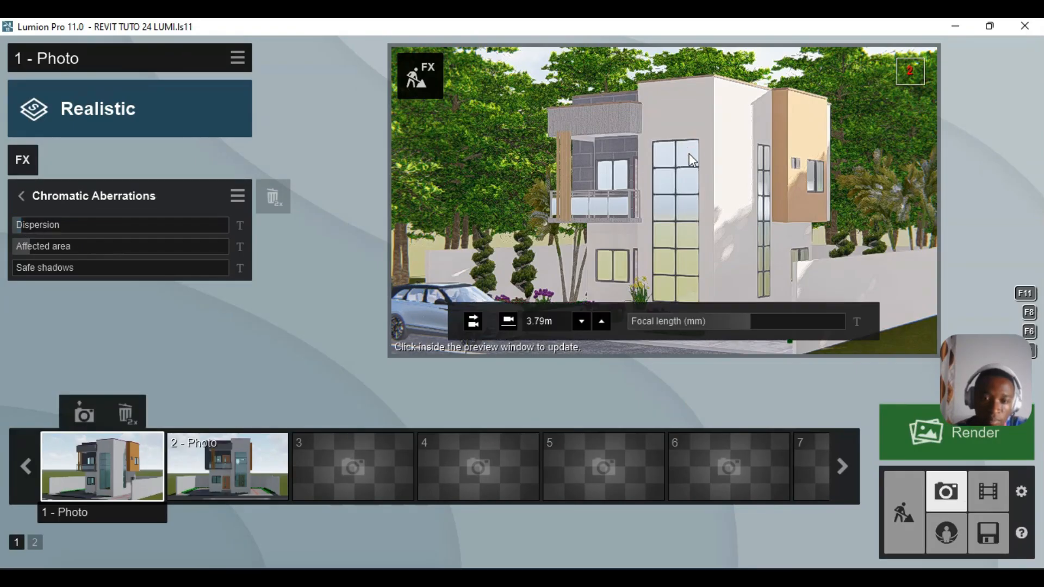
pyautogui.click(689, 153)
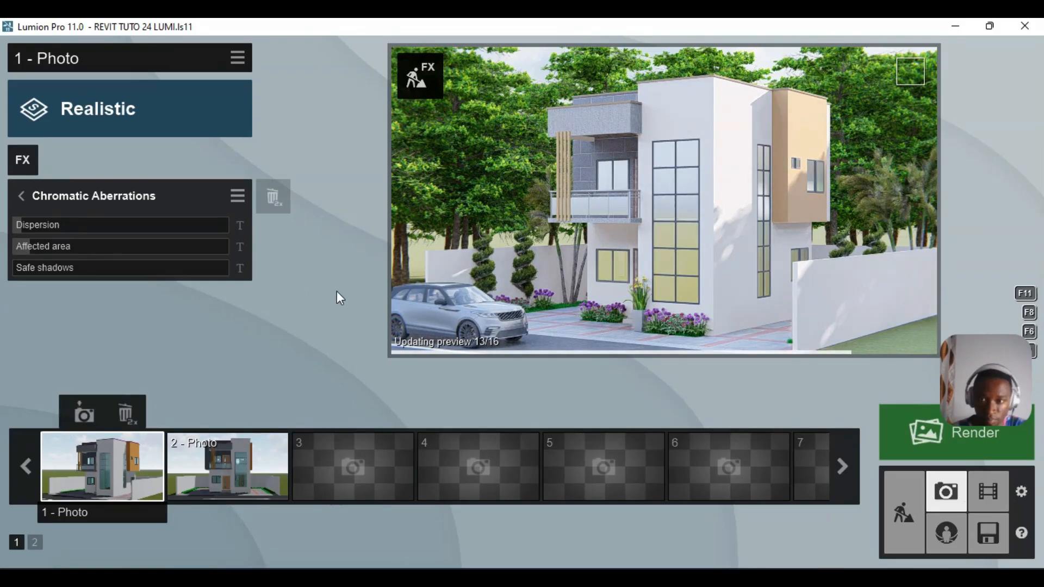
pyautogui.click(21, 196)
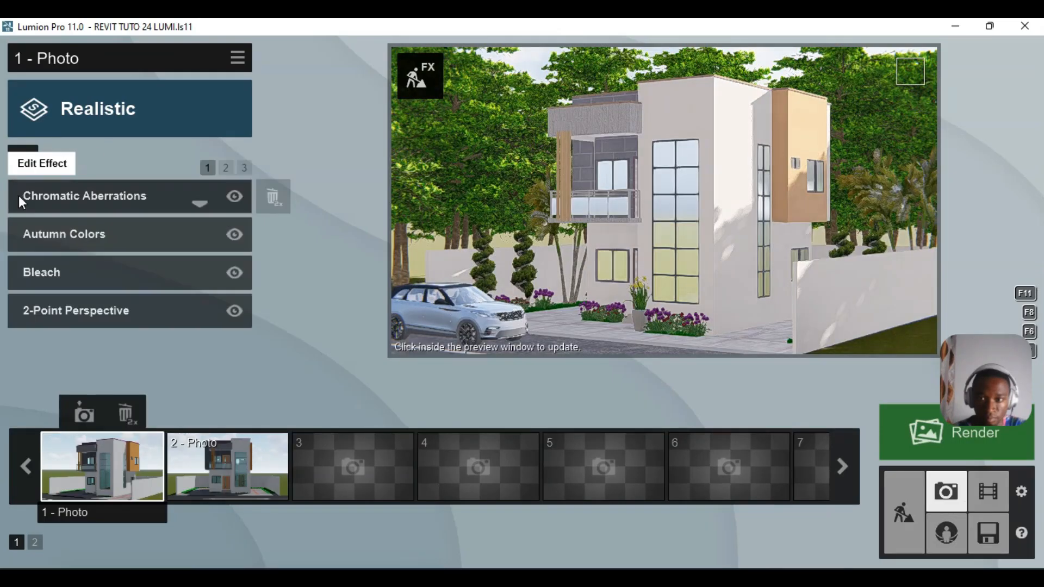
# - Browse the effect categories and add the Sun effect from the Sun category
pyautogui.click(24, 158)
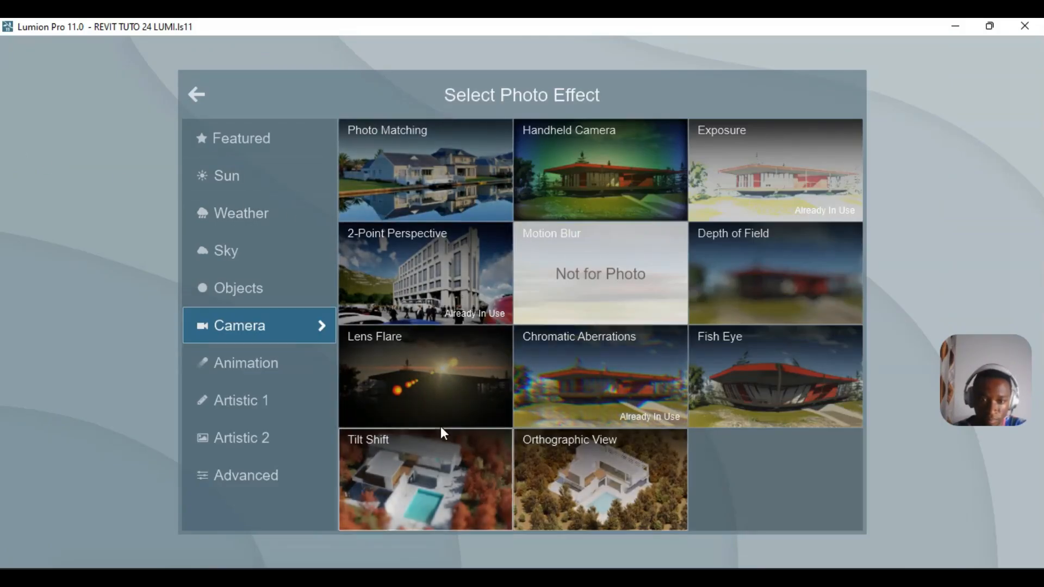
pyautogui.click(280, 363)
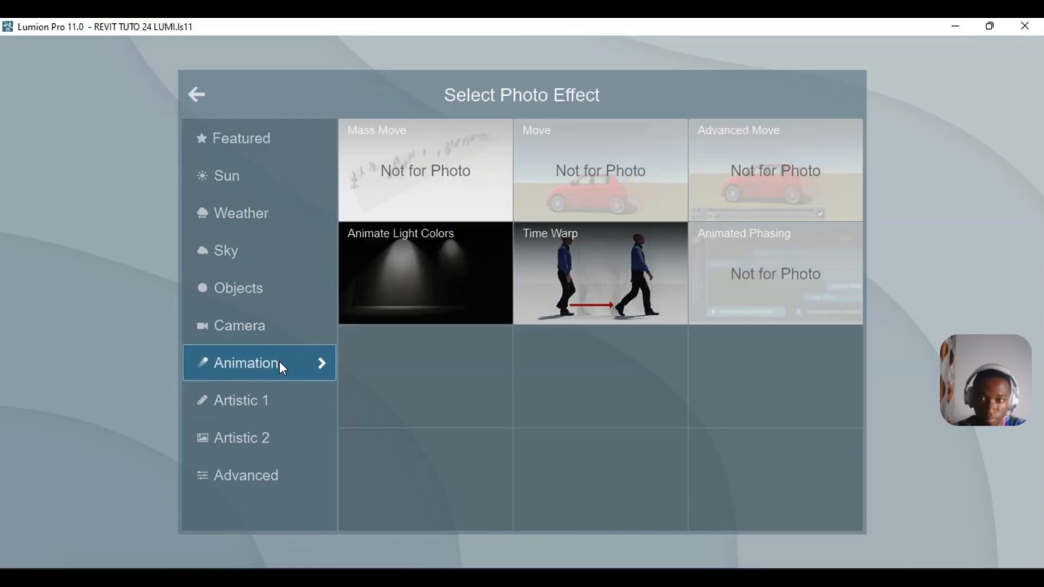
pyautogui.click(295, 396)
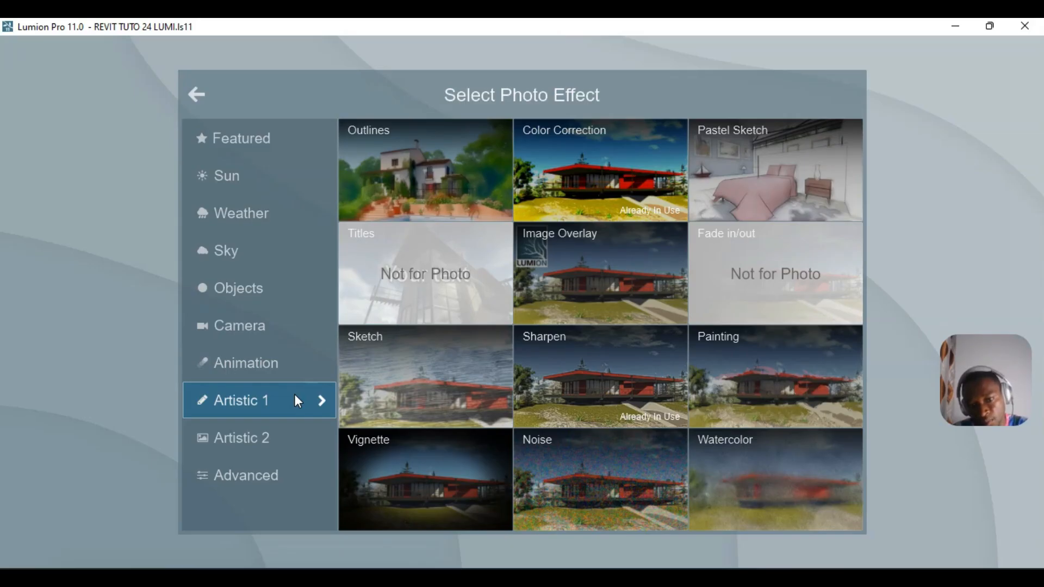
pyautogui.click(300, 451)
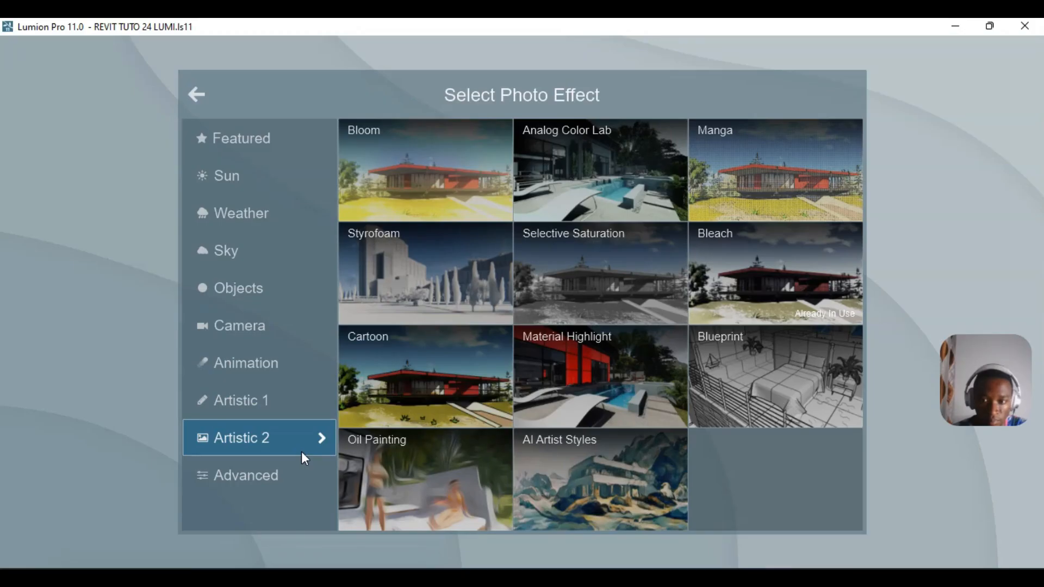
pyautogui.click(304, 478)
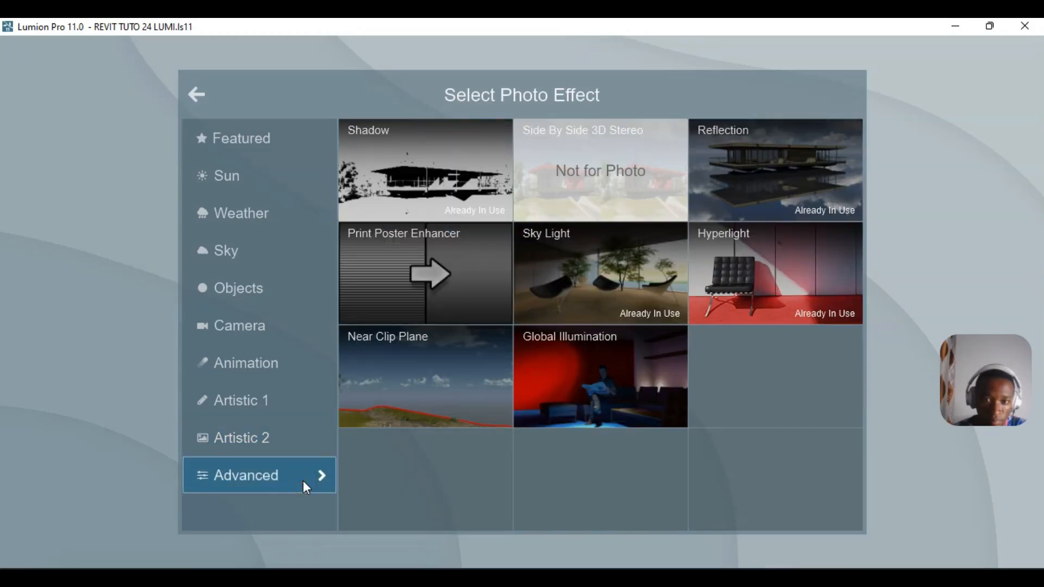
pyautogui.click(259, 175)
pyautogui.click(371, 165)
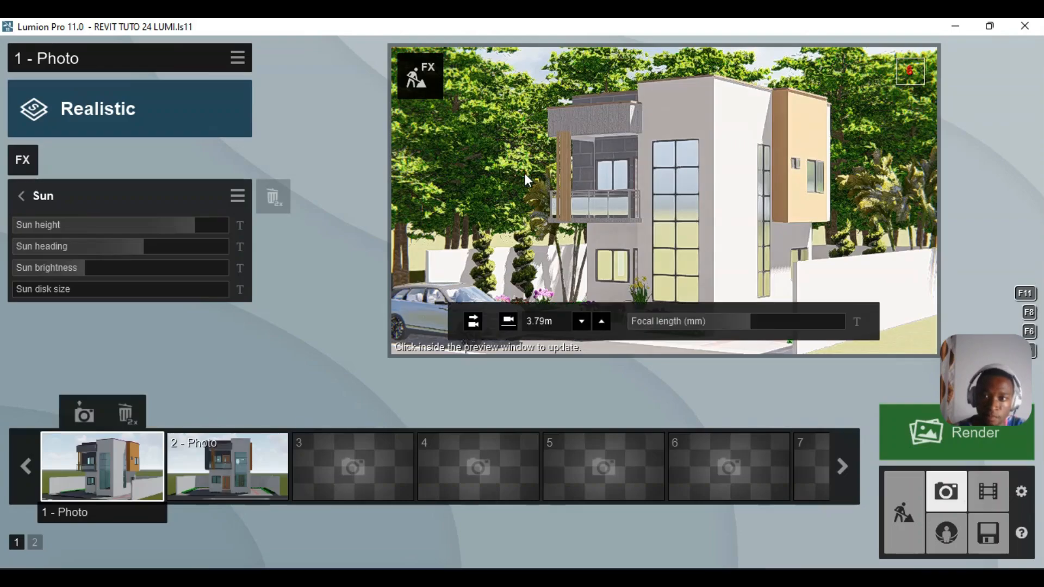
# - Refresh the preview with the Sun effect and return to the effects list
pyautogui.click(525, 175)
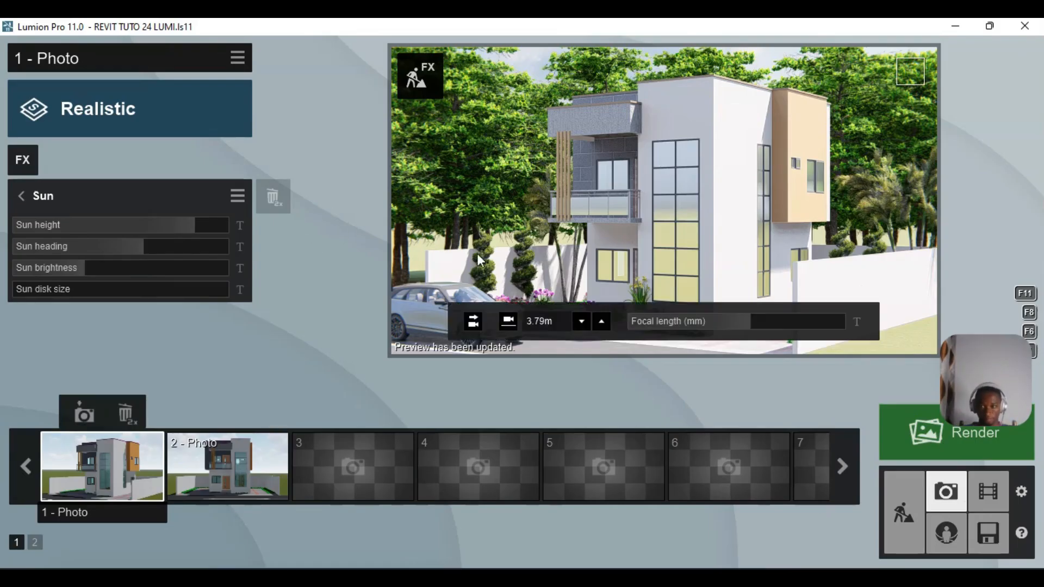
pyautogui.click(21, 194)
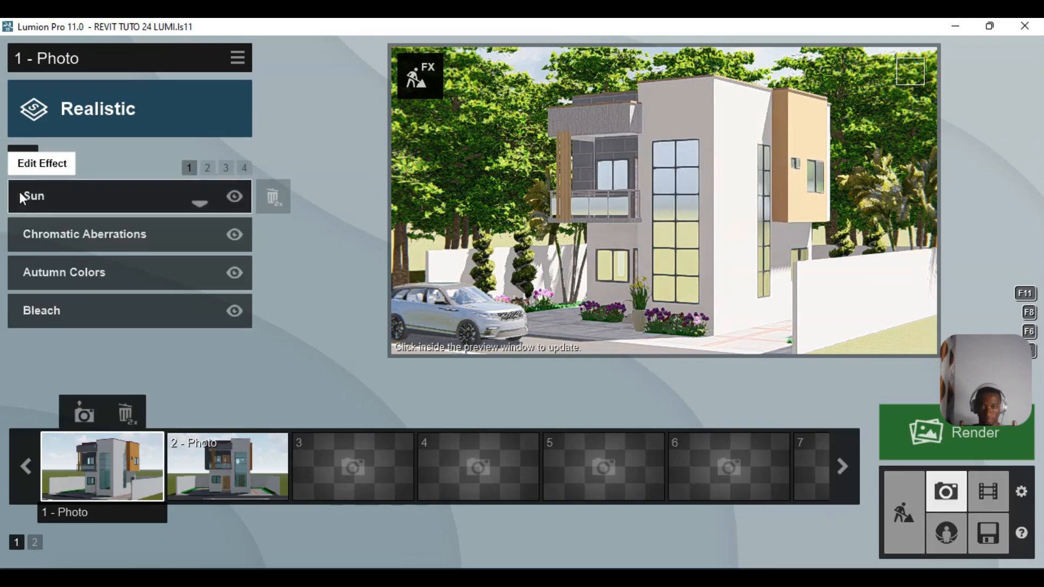
# - Set the Real Skies heading to 50.7° and brightness to 0.8, then refresh the preview
pyautogui.click(207, 167)
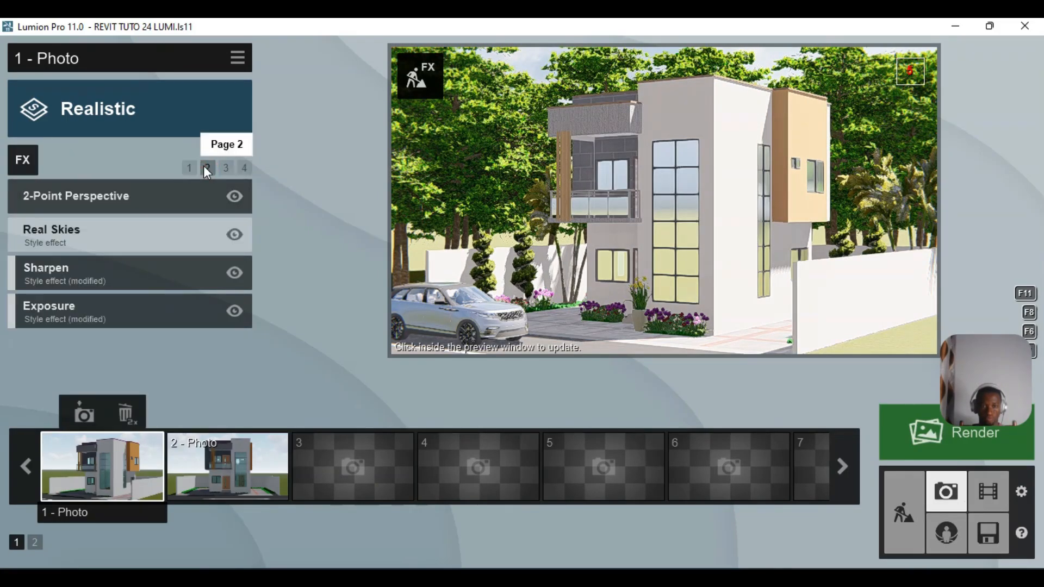
pyautogui.click(126, 231)
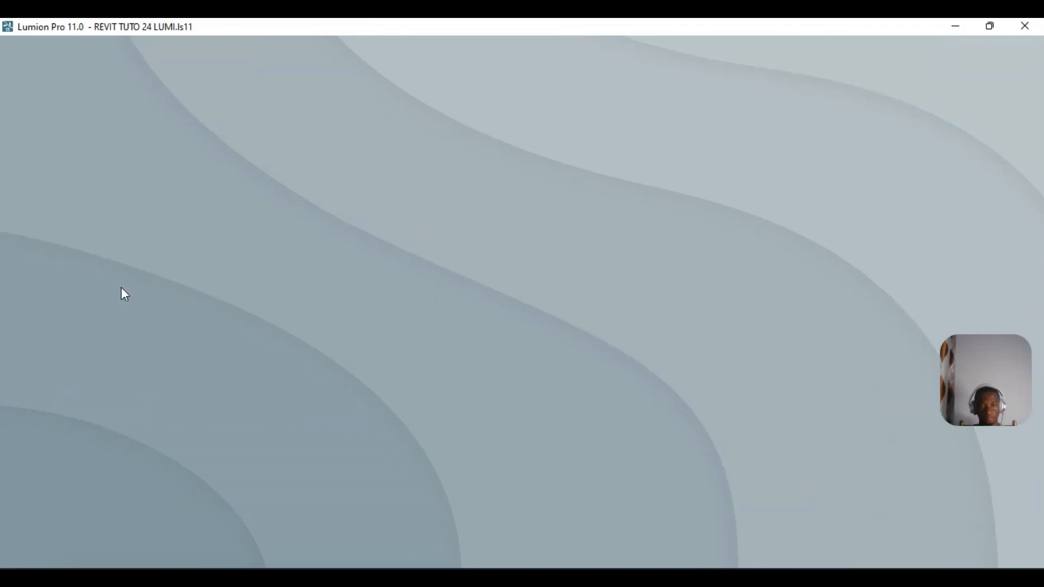
pyautogui.moveTo(121, 287)
pyautogui.moveTo(121, 289)
pyautogui.mouseDown()
pyautogui.moveTo(217, 301)
pyautogui.moveTo(123, 287)
pyautogui.mouseUp()
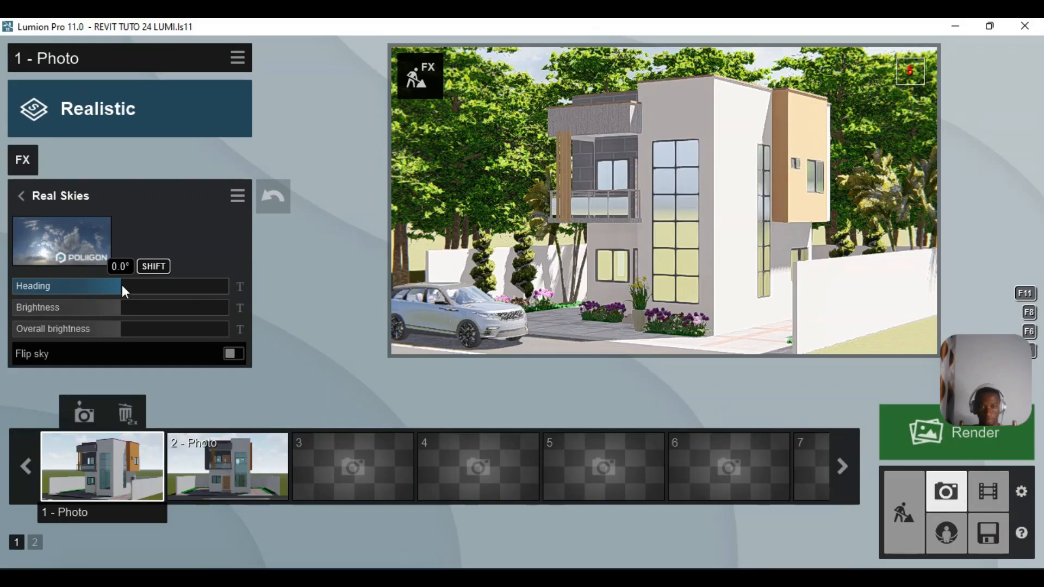
pyautogui.click(140, 305)
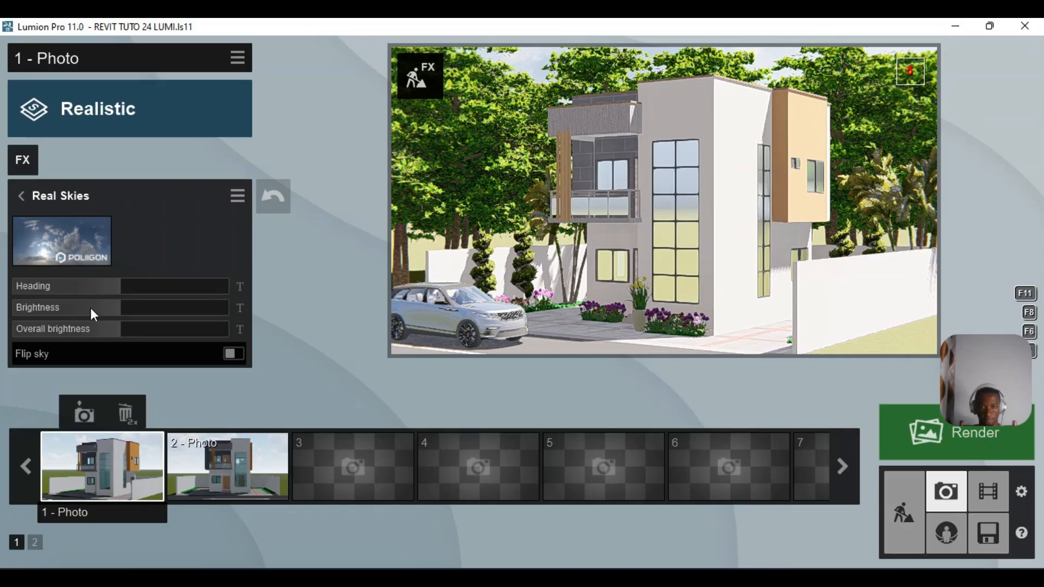
pyautogui.click(118, 308)
pyautogui.moveTo(118, 308); pyautogui.dragTo(96, 308)
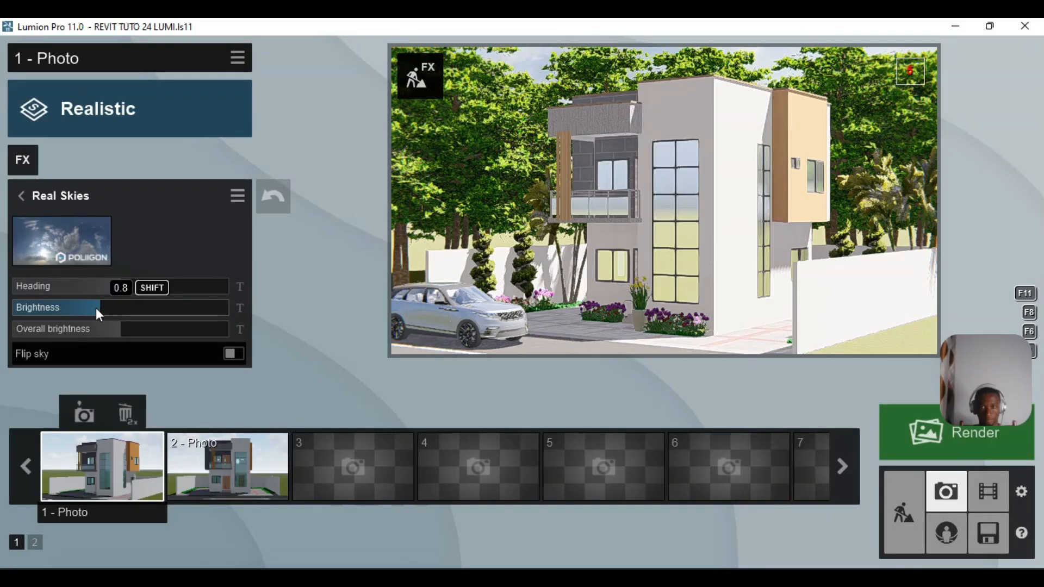
pyautogui.click(583, 250)
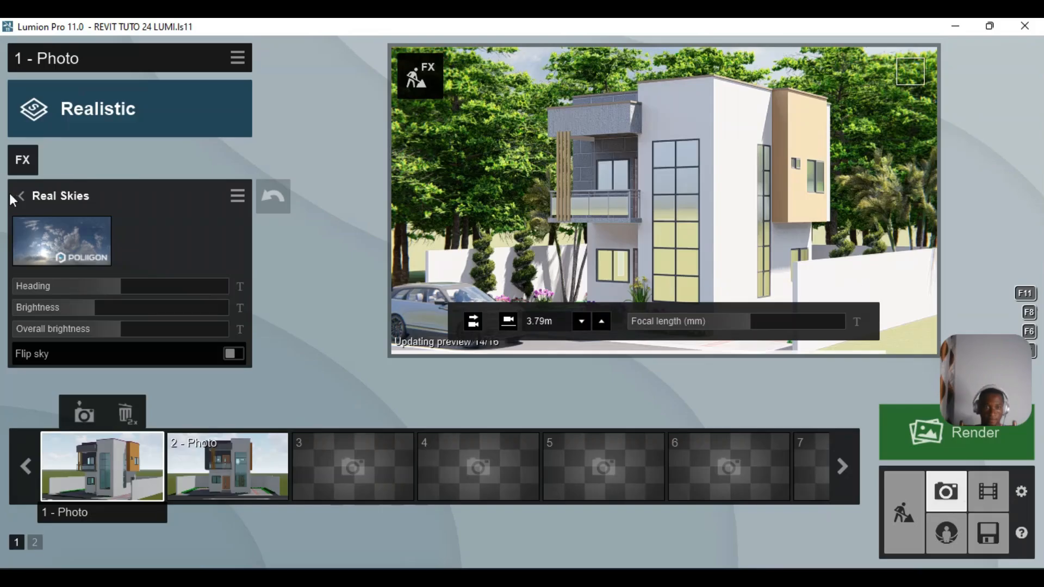
pyautogui.click(23, 195)
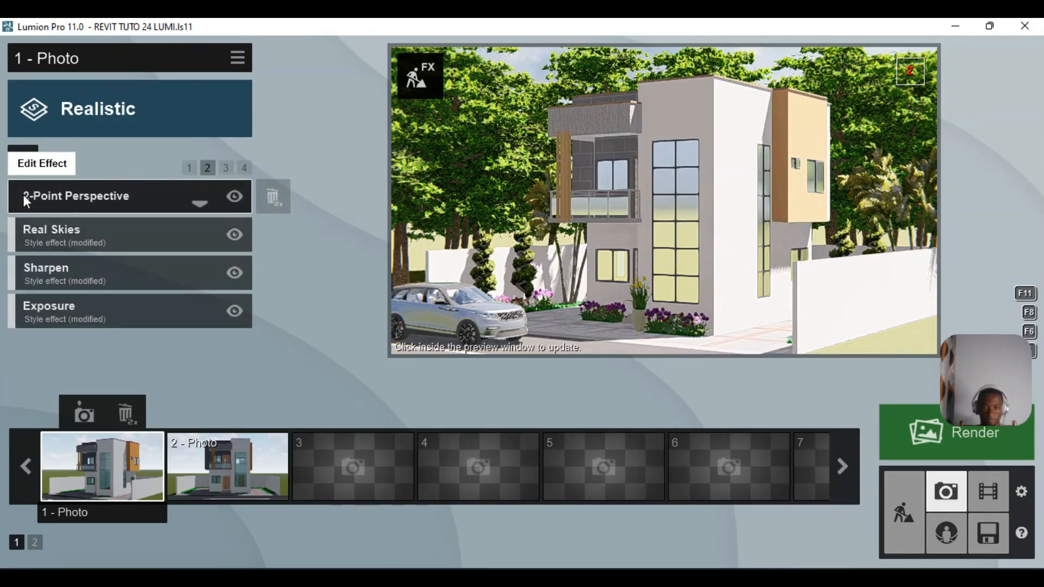
# - On the third effects page, set Reflection to Normal preview quality with a 25.0cm threshold
pyautogui.click(228, 168)
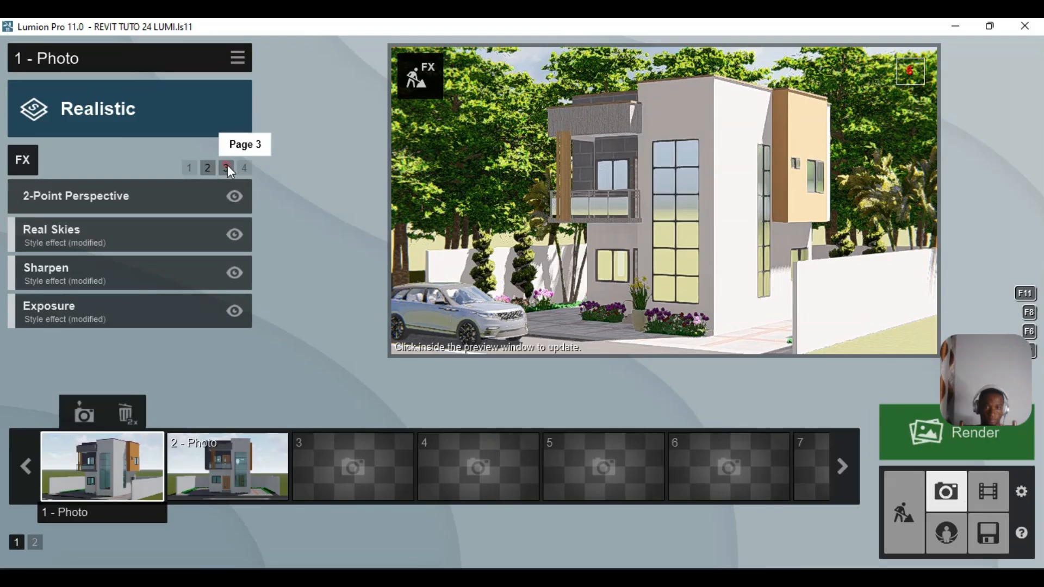
pyautogui.click(228, 168)
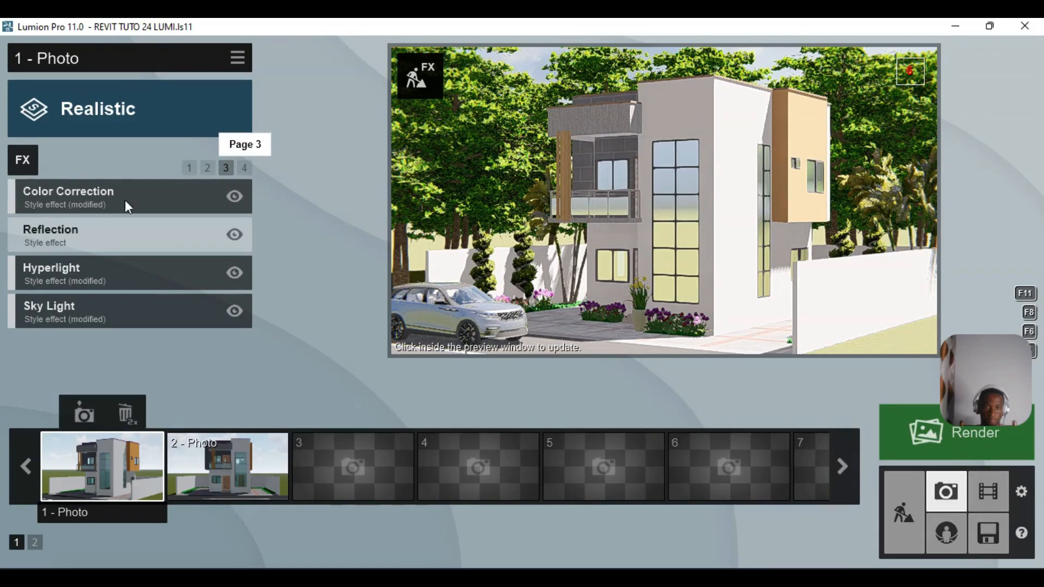
pyautogui.click(125, 228)
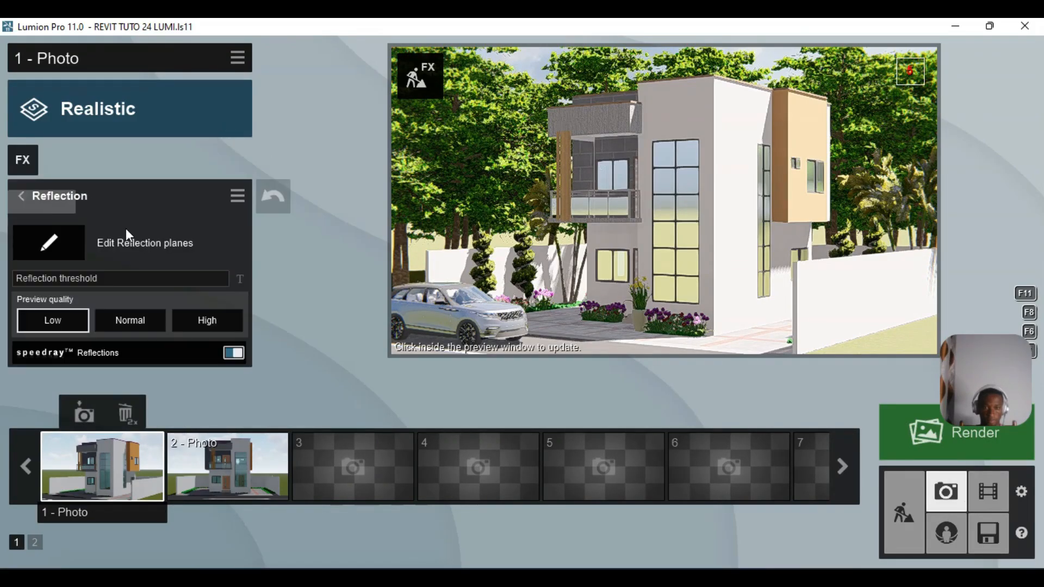
pyautogui.click(125, 326)
pyautogui.moveTo(131, 284); pyautogui.dragTo(249, 279)
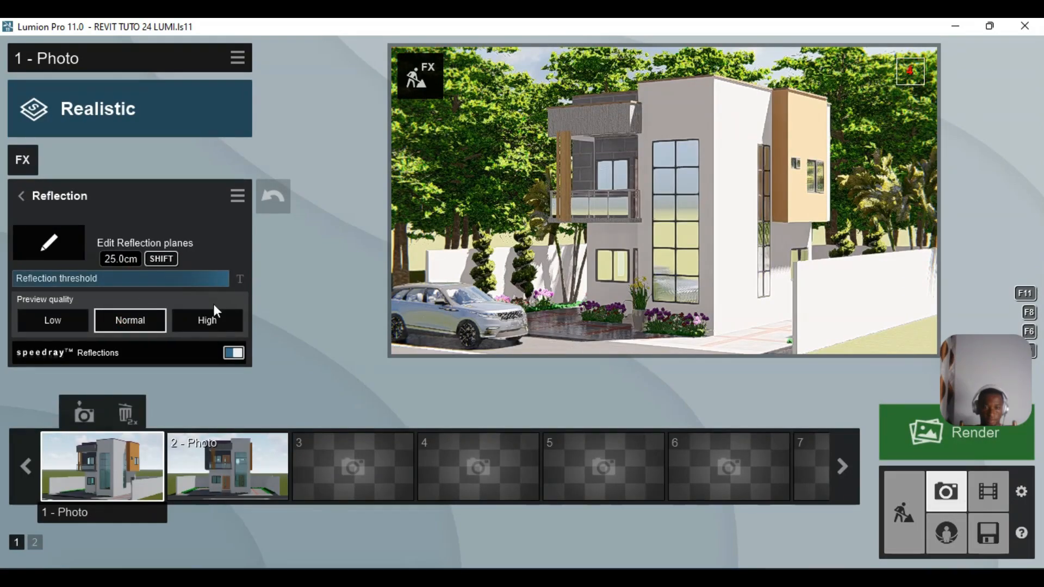
# - Place reflection planes on the balcony glass, glass window, wall, tall window, orange wall and ground
pyautogui.click(57, 240)
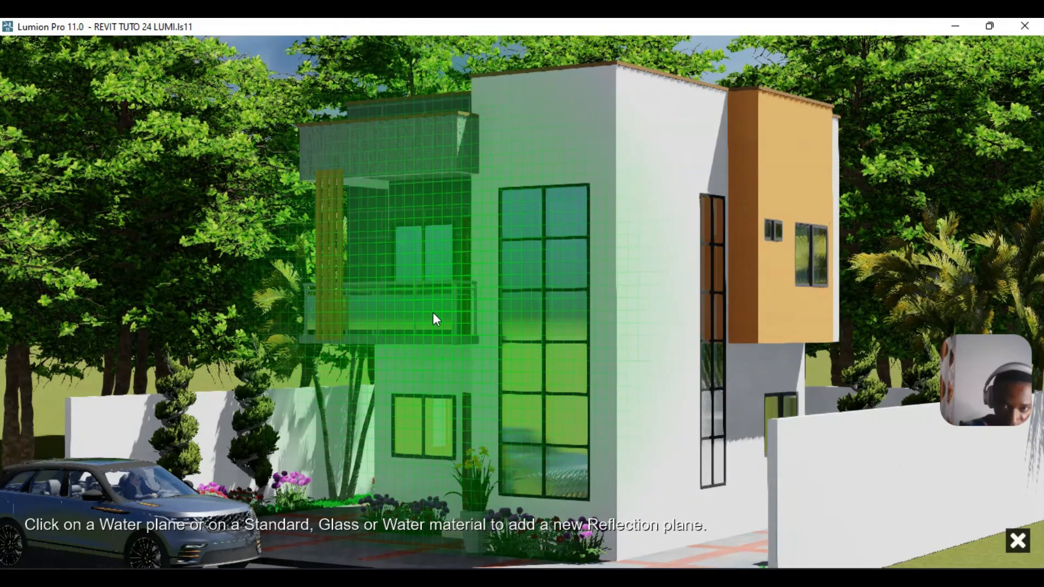
pyautogui.click(435, 314)
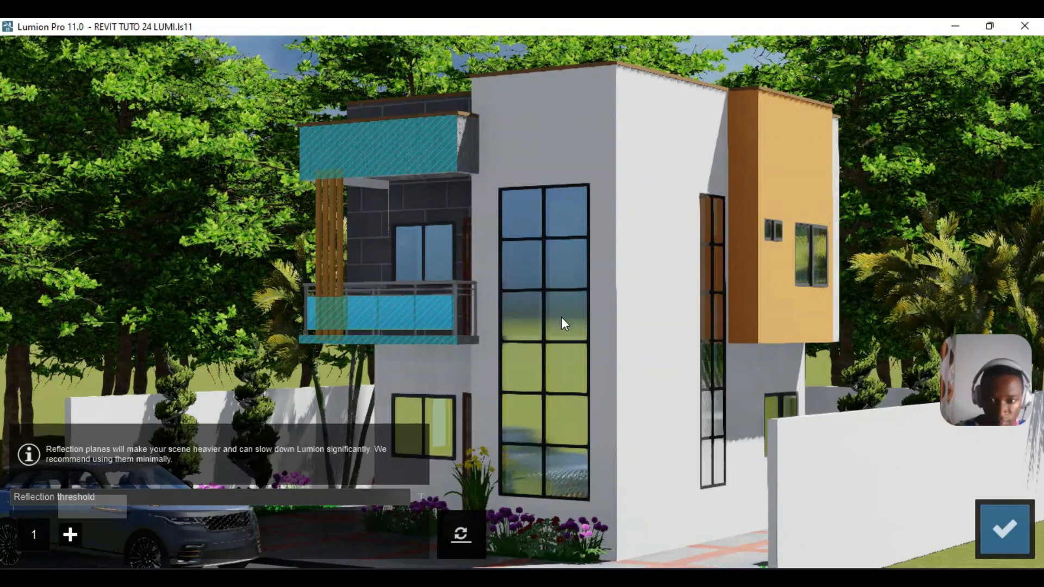
pyautogui.click(70, 534)
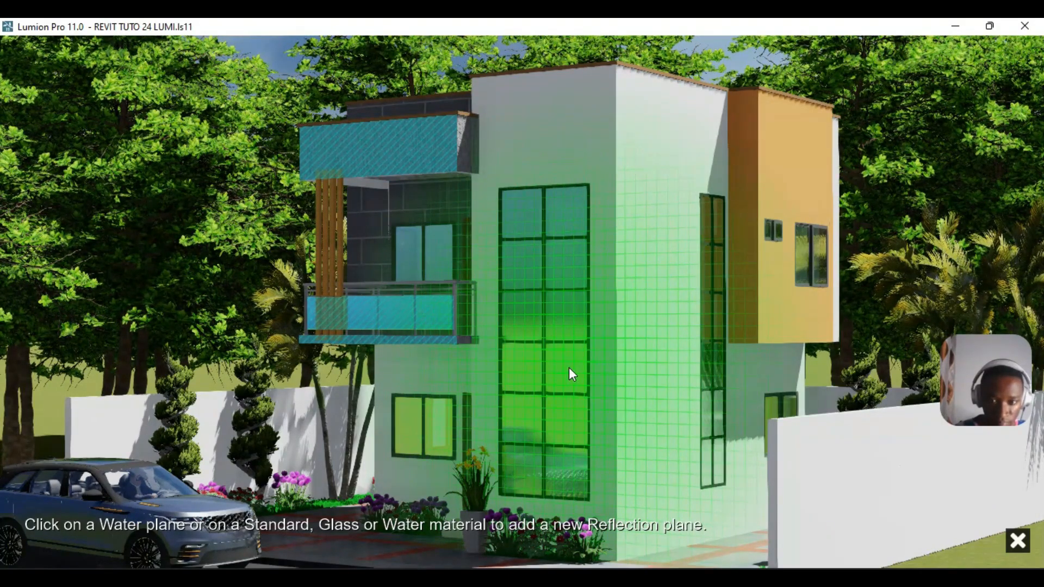
pyautogui.click(569, 369)
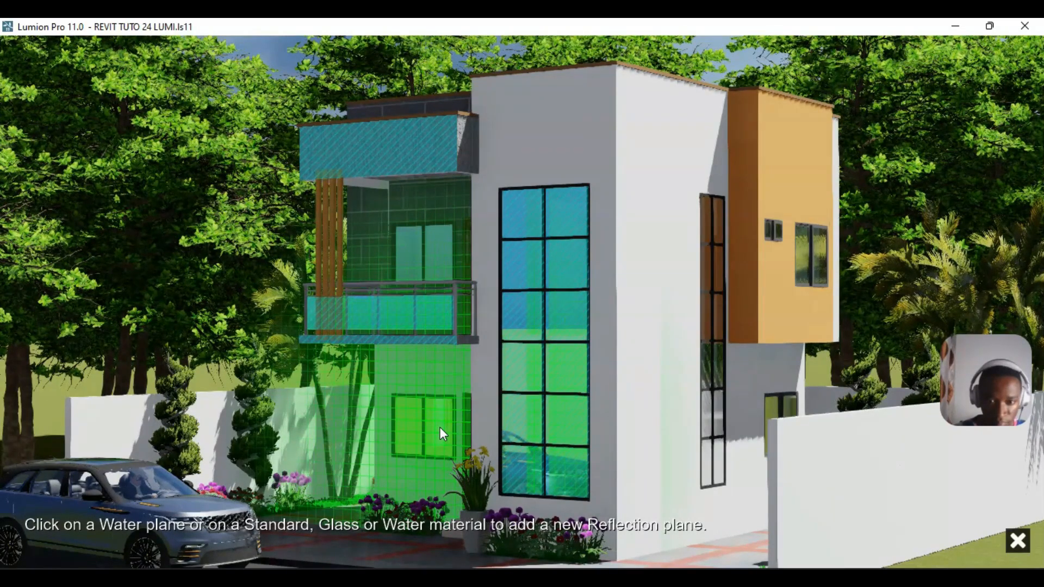
pyautogui.click(440, 428)
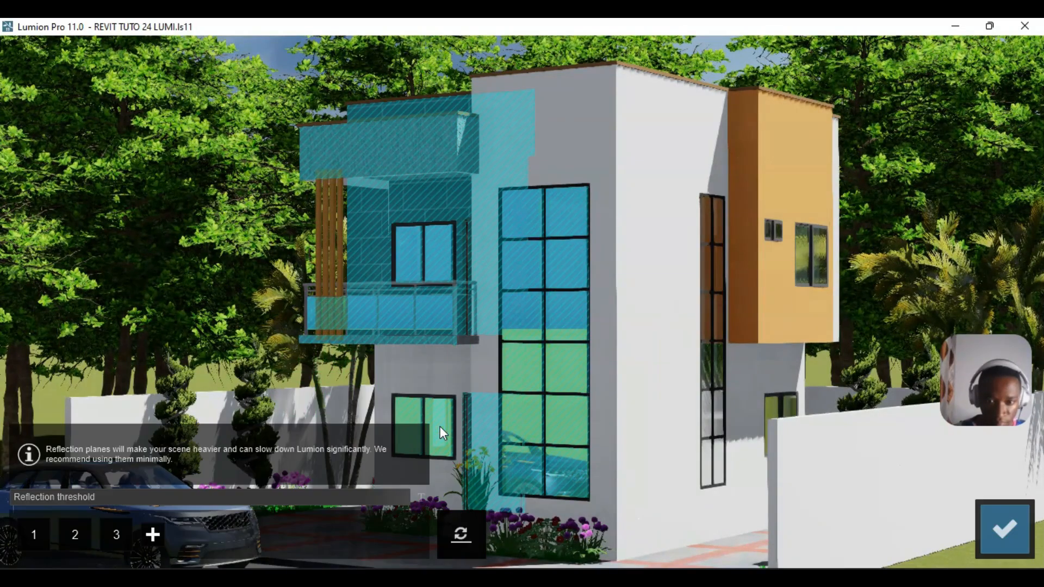
pyautogui.click(153, 534)
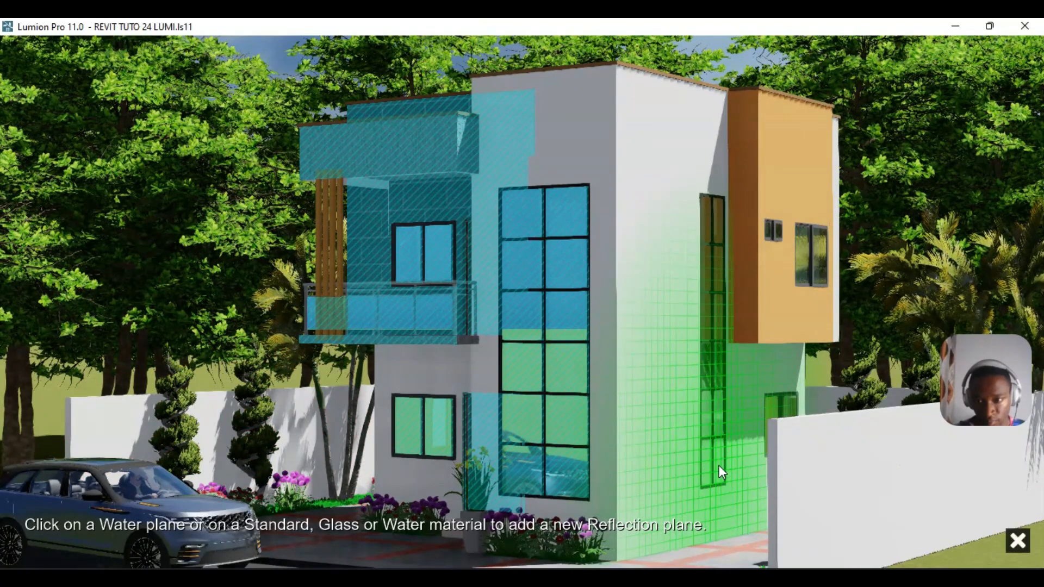
pyautogui.click(719, 465)
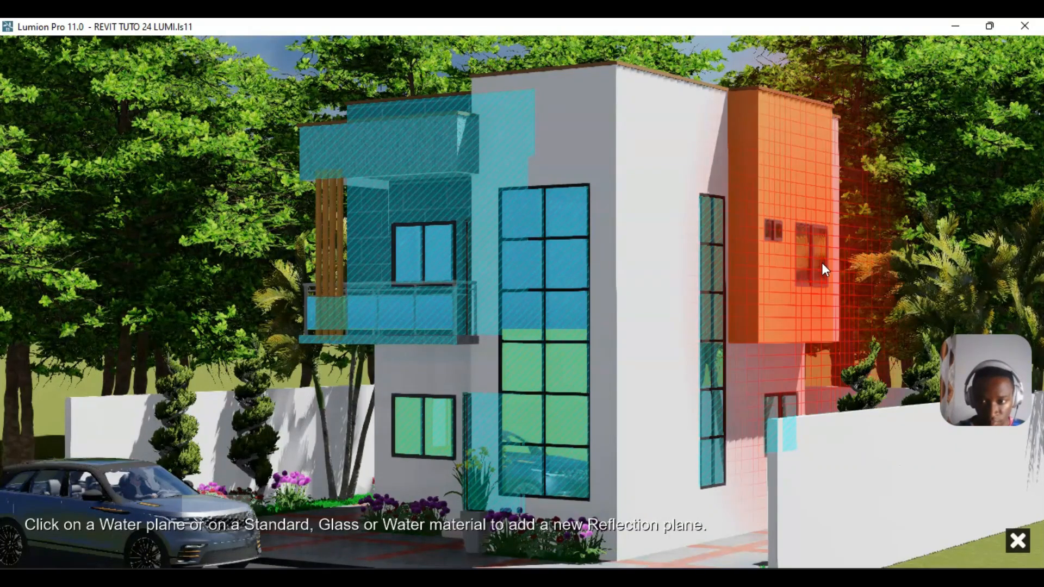
pyautogui.click(822, 264)
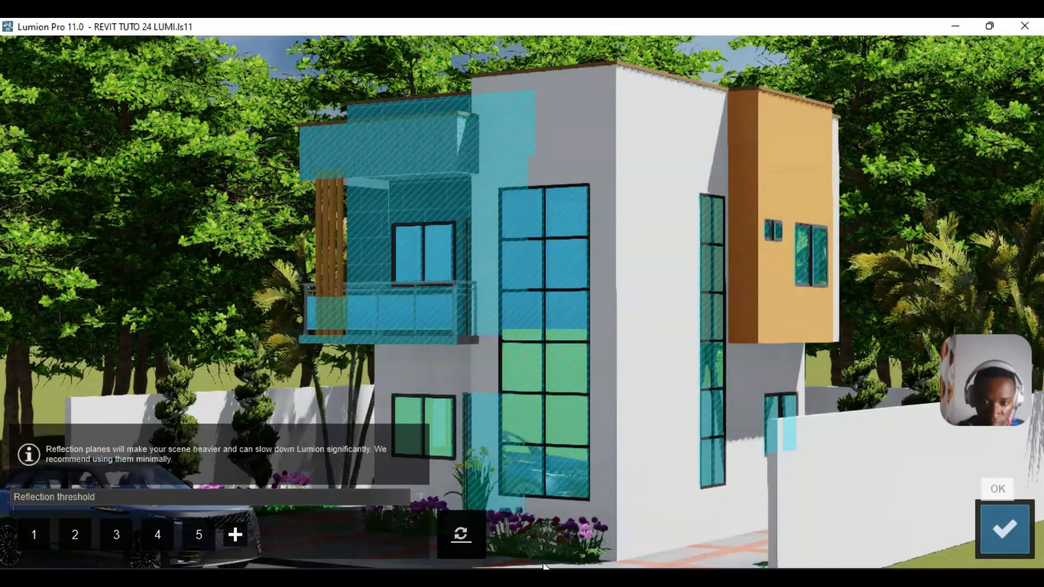
pyautogui.click(236, 535)
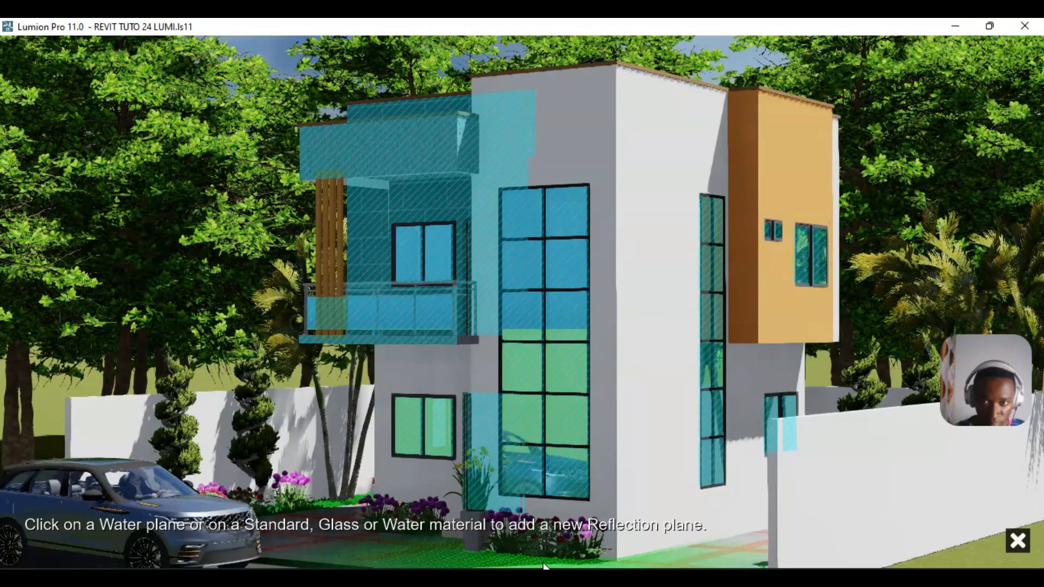
pyautogui.click(543, 565)
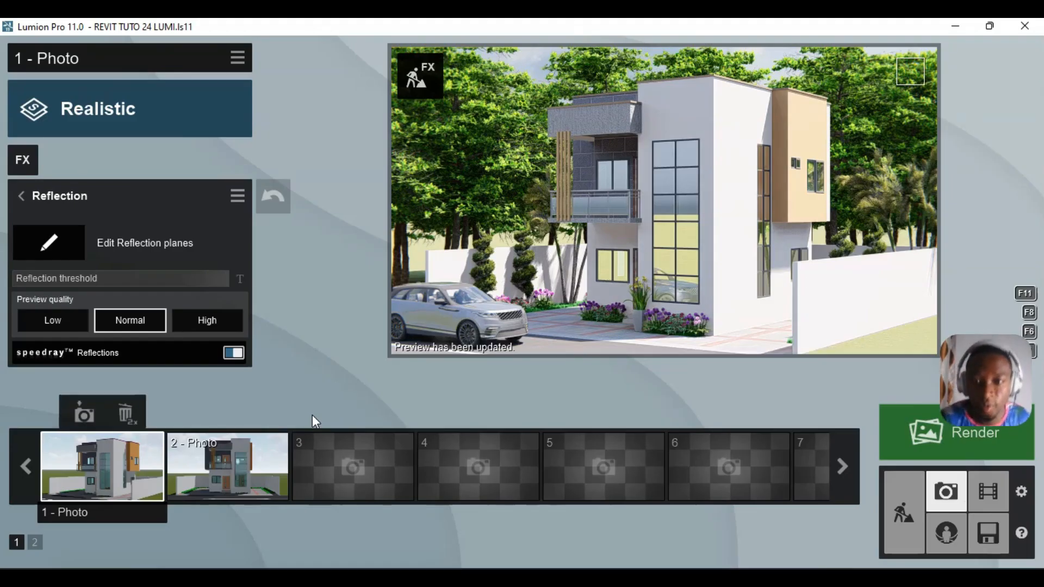
# - Accept the reflection planes and return to the Photo 1 view
pyautogui.moveTo(602, 161)
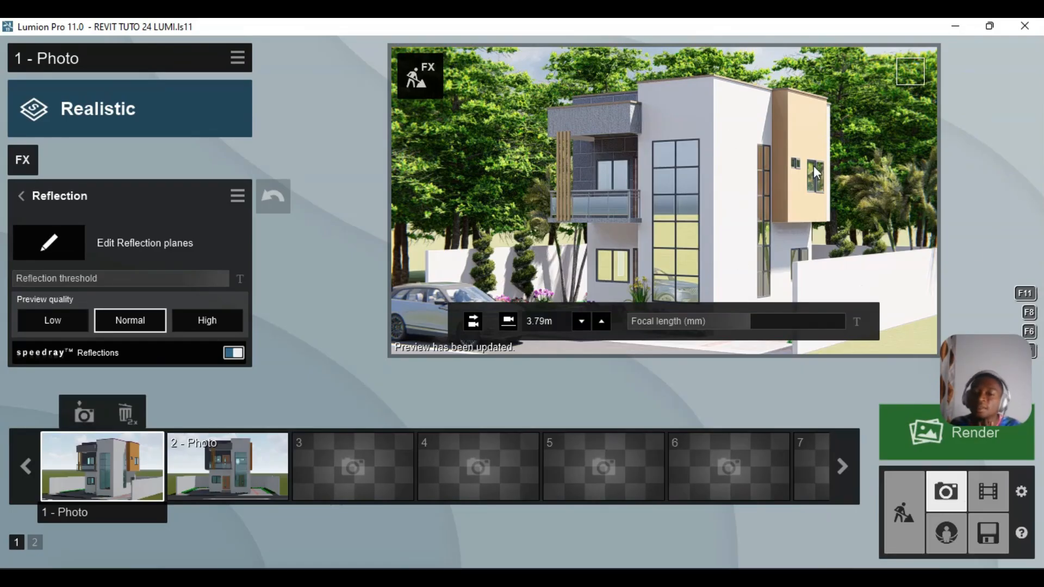
pyautogui.moveTo(708, 140)
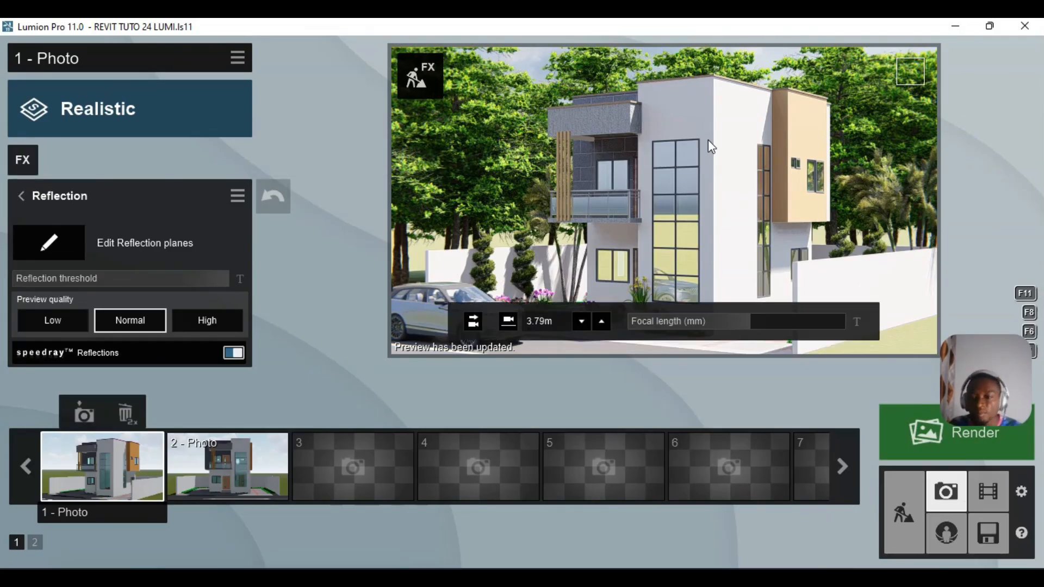